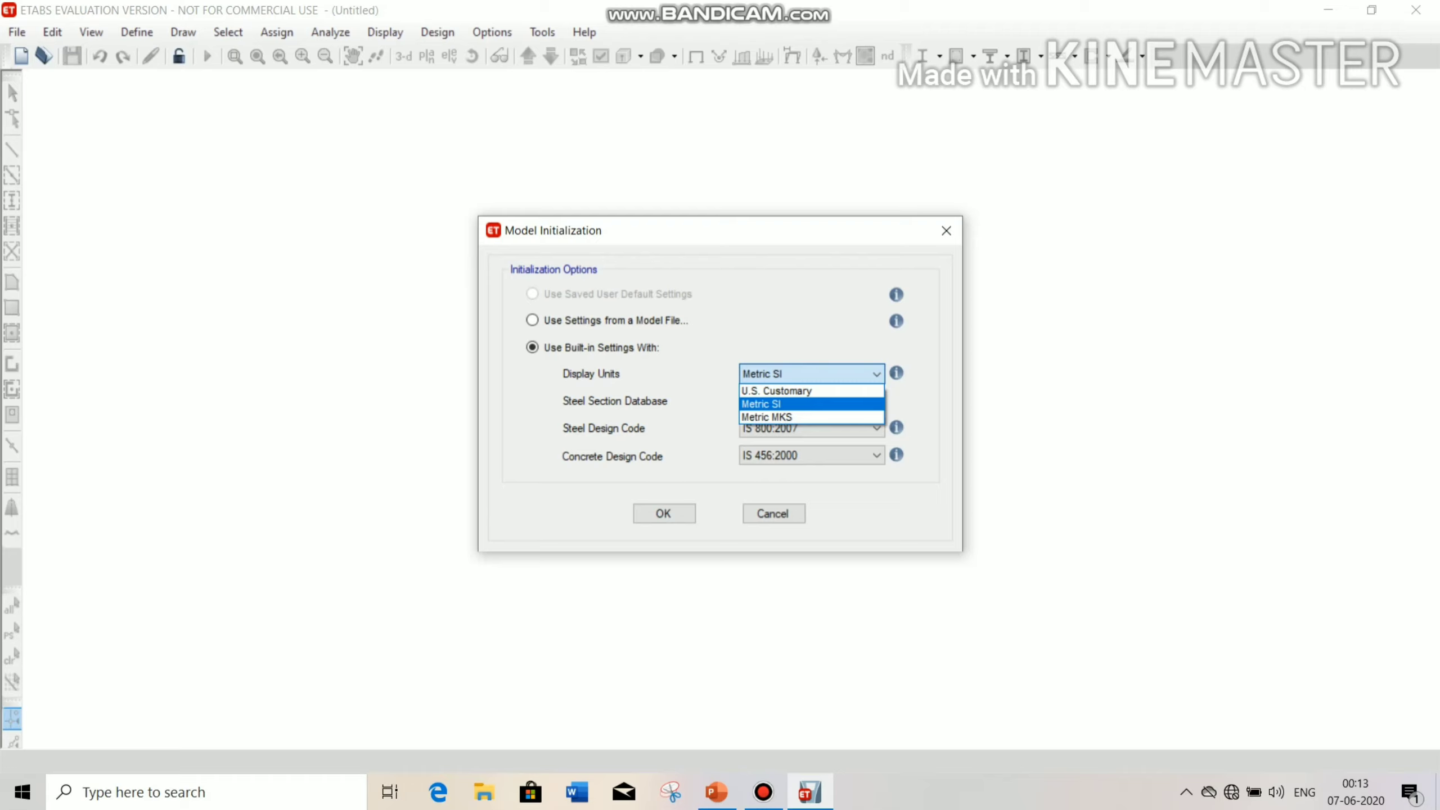
# - Initialize the new model with Metric SI display units and the Indian steel section database
pyautogui.click(810, 404)
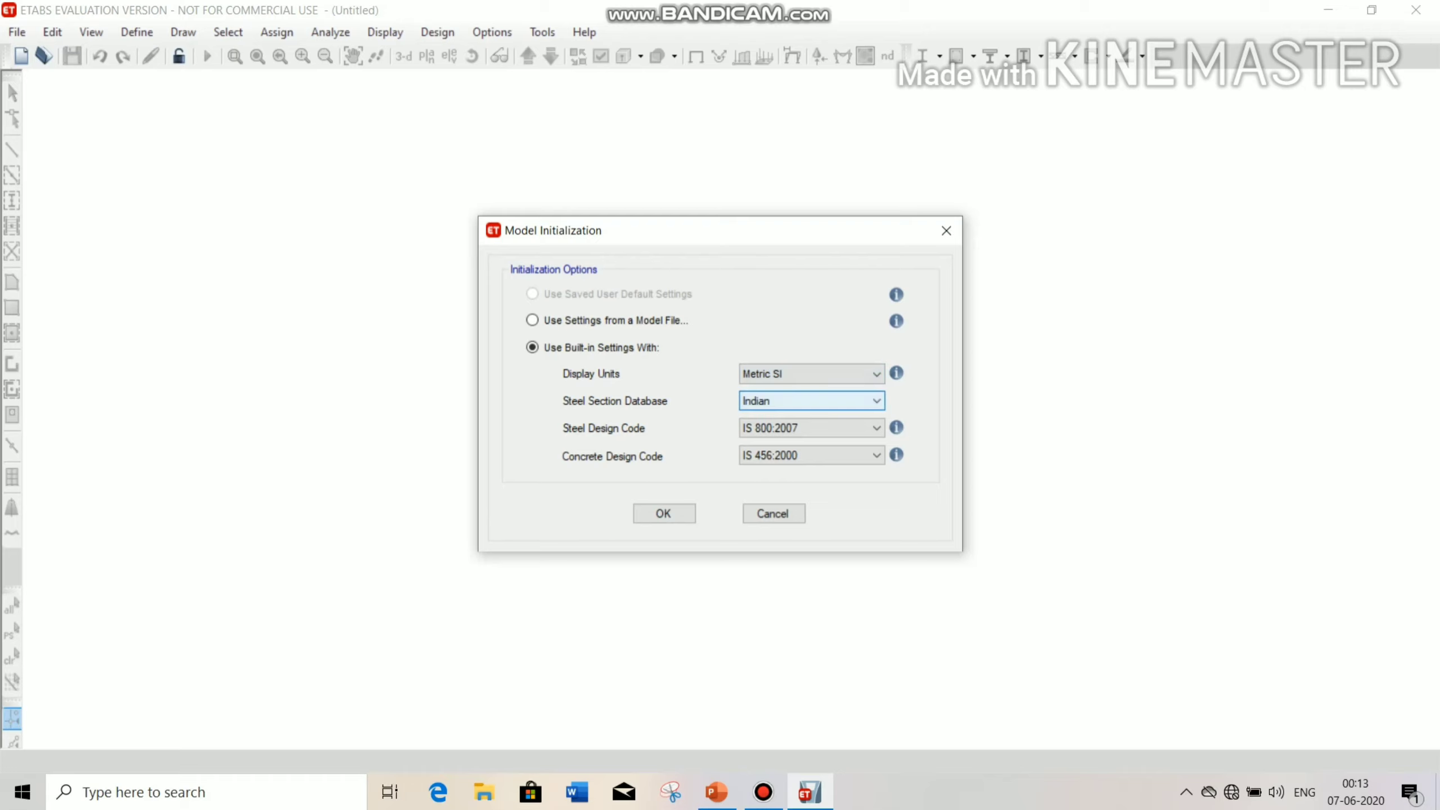
pyautogui.click(810, 401)
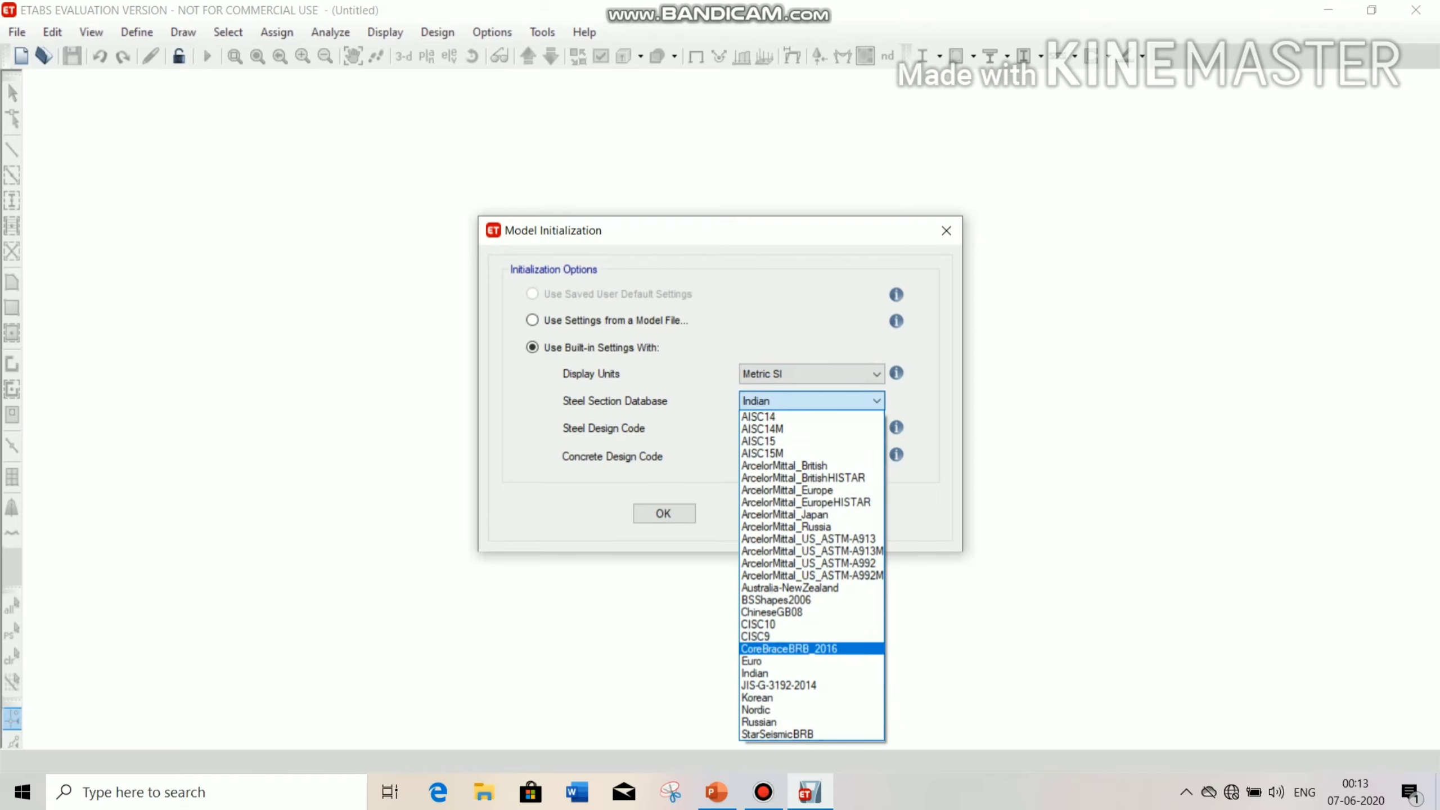
pyautogui.click(810, 673)
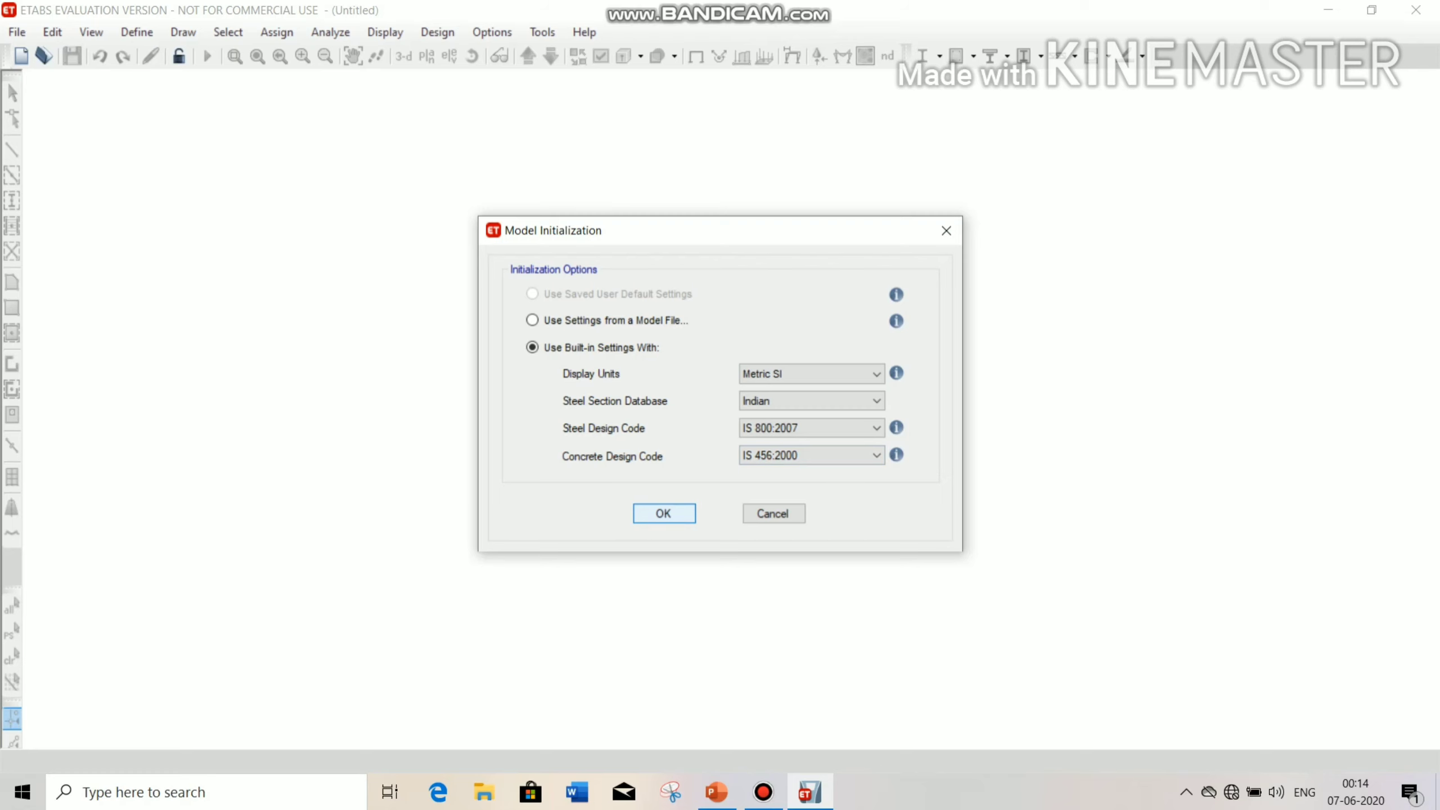
pyautogui.click(663, 513)
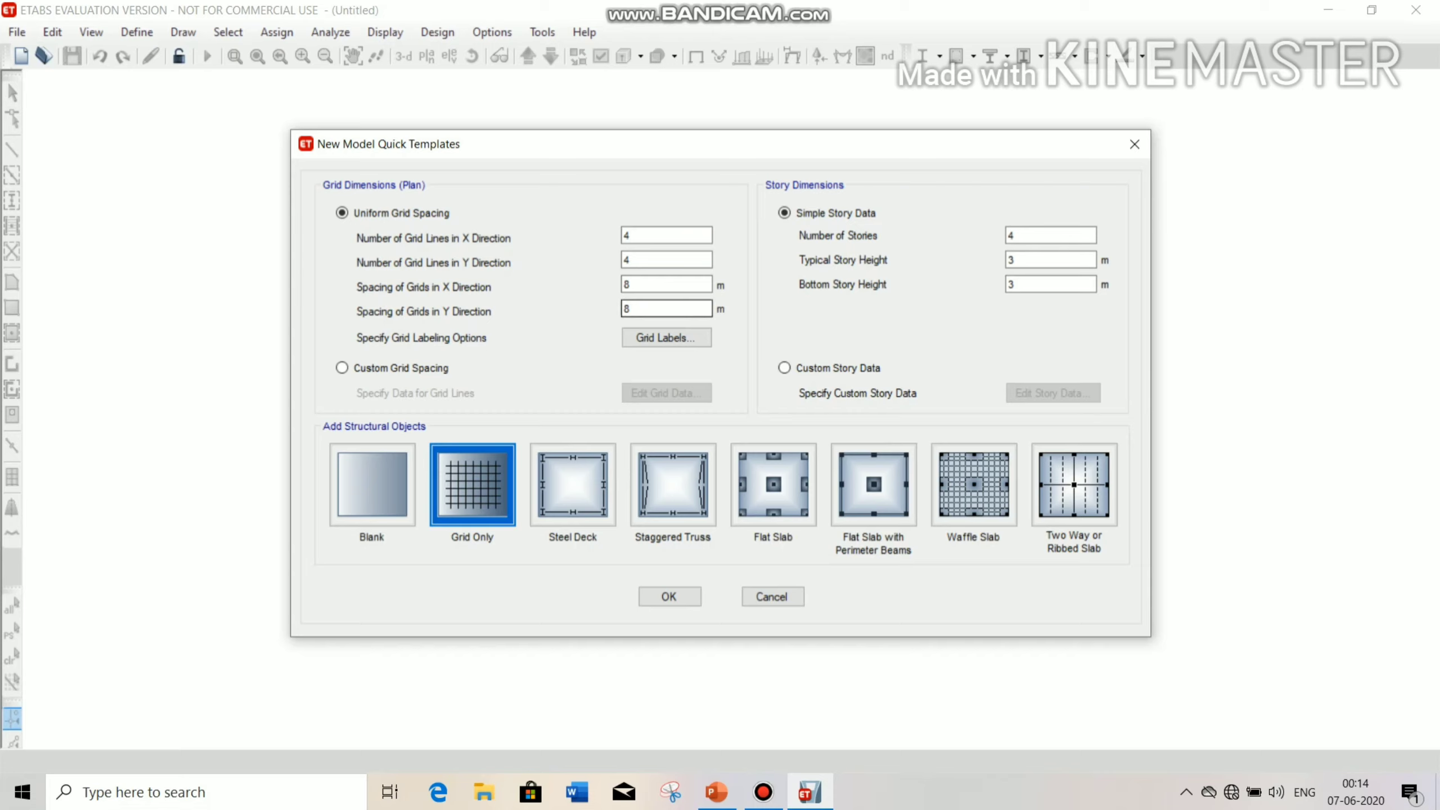
# - Check the bay spacing on the PowerPoint slide and set the ETABS grid spacing to 6 m in both X and Y directions
pyautogui.click(716, 792)
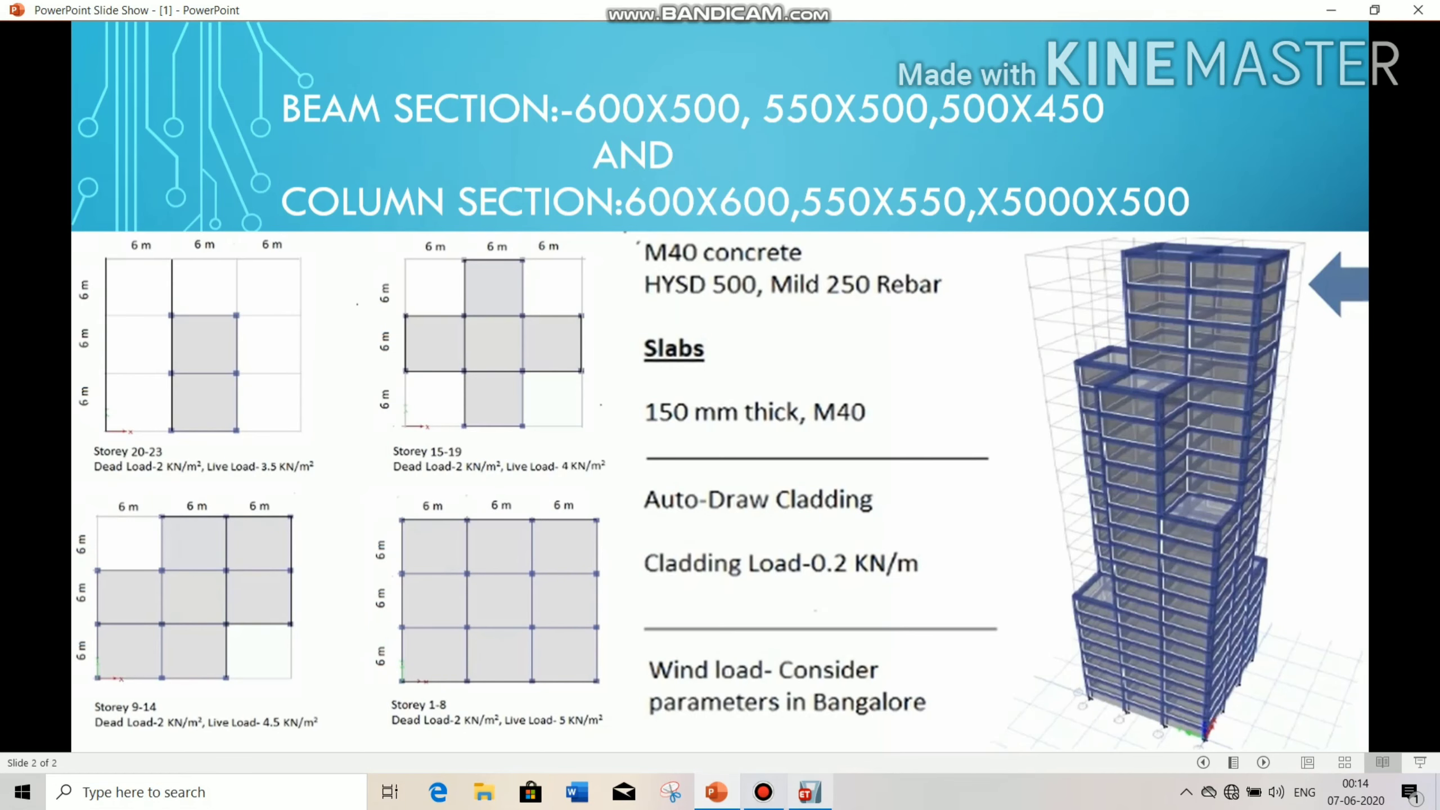
pyautogui.click(809, 792)
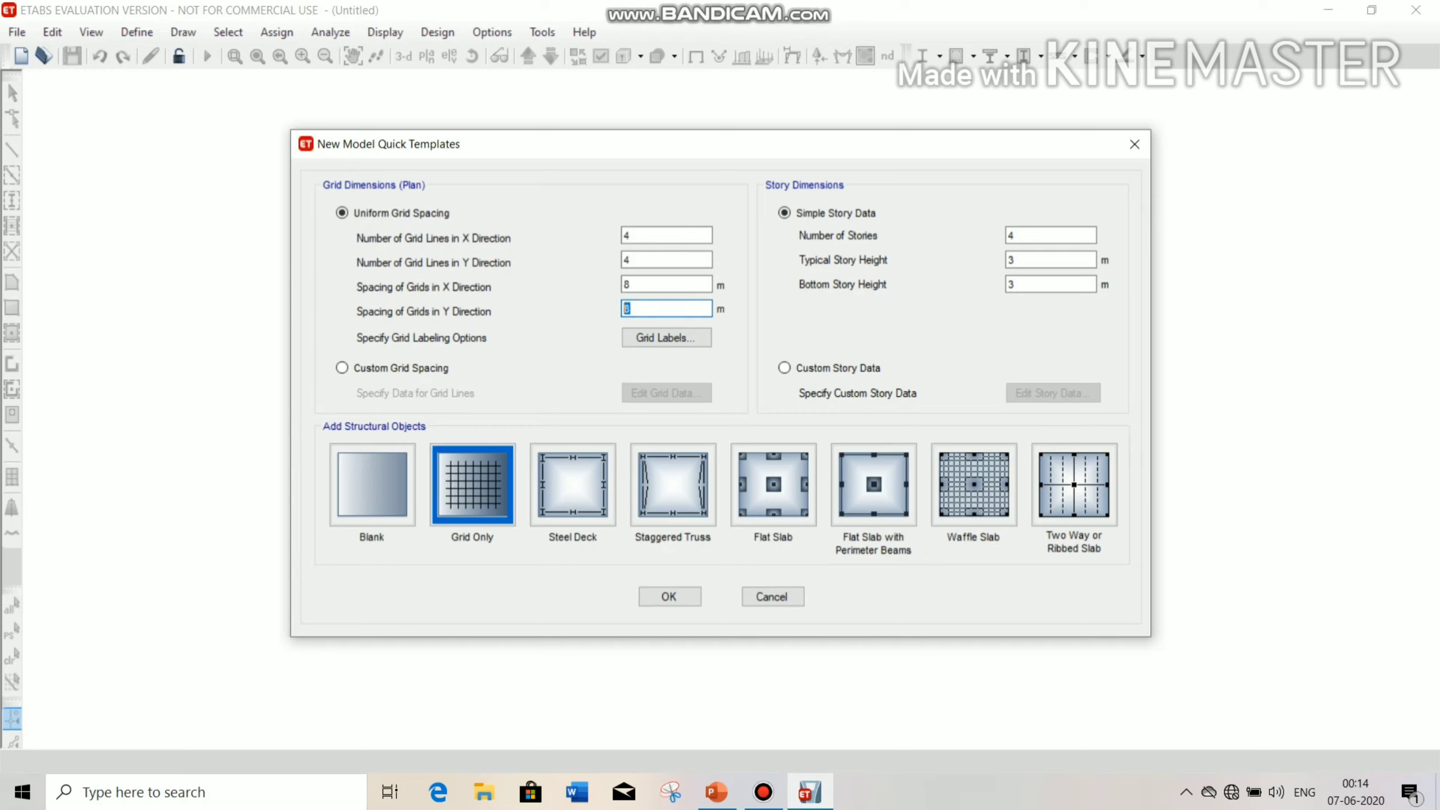
pyautogui.write('6')
pyautogui.doubleClick(626, 284)
pyautogui.write('6')
# - Set the number of stories to 23 per the PowerPoint slide, and open the custom story data in ETABS
pyautogui.click(716, 792)
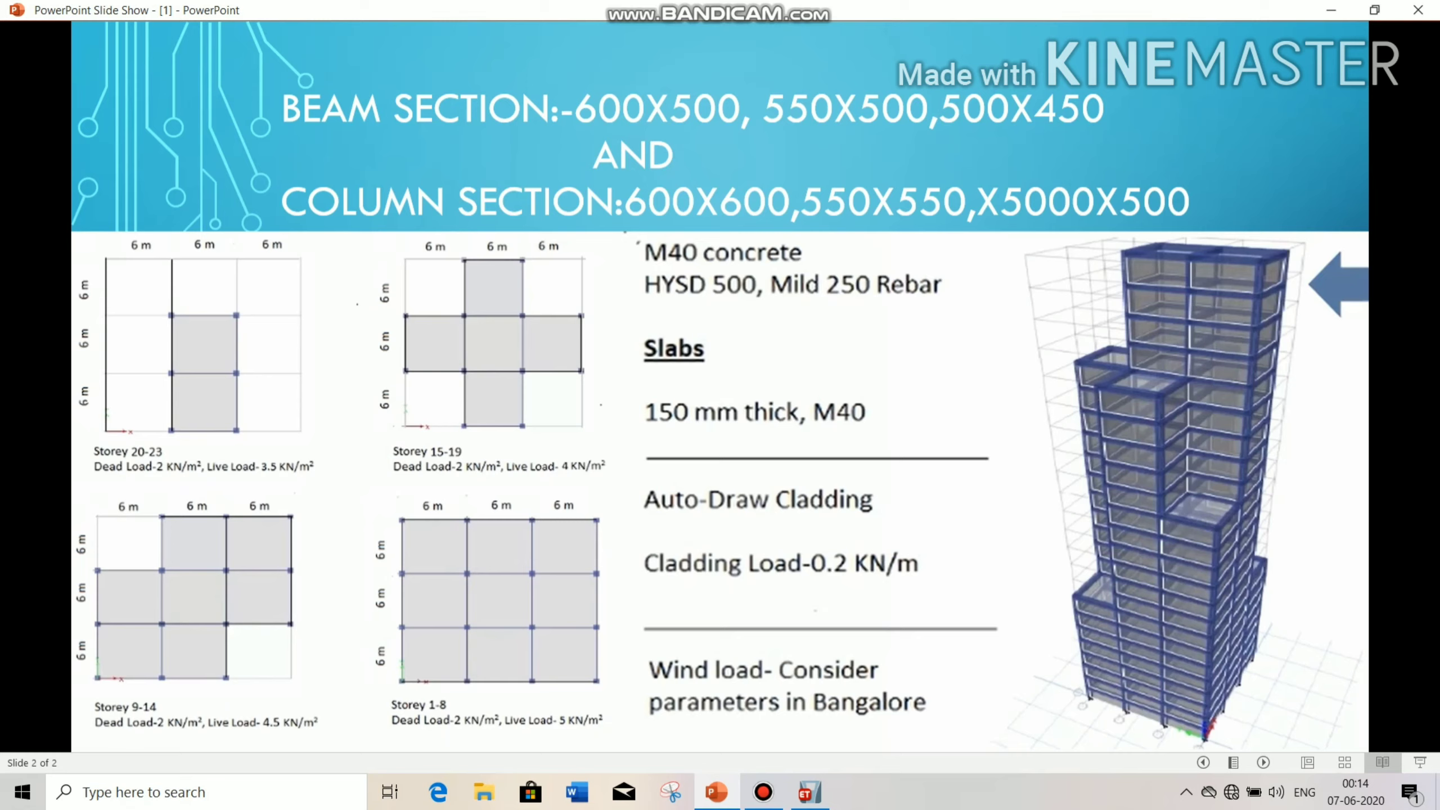
pyautogui.click(809, 791)
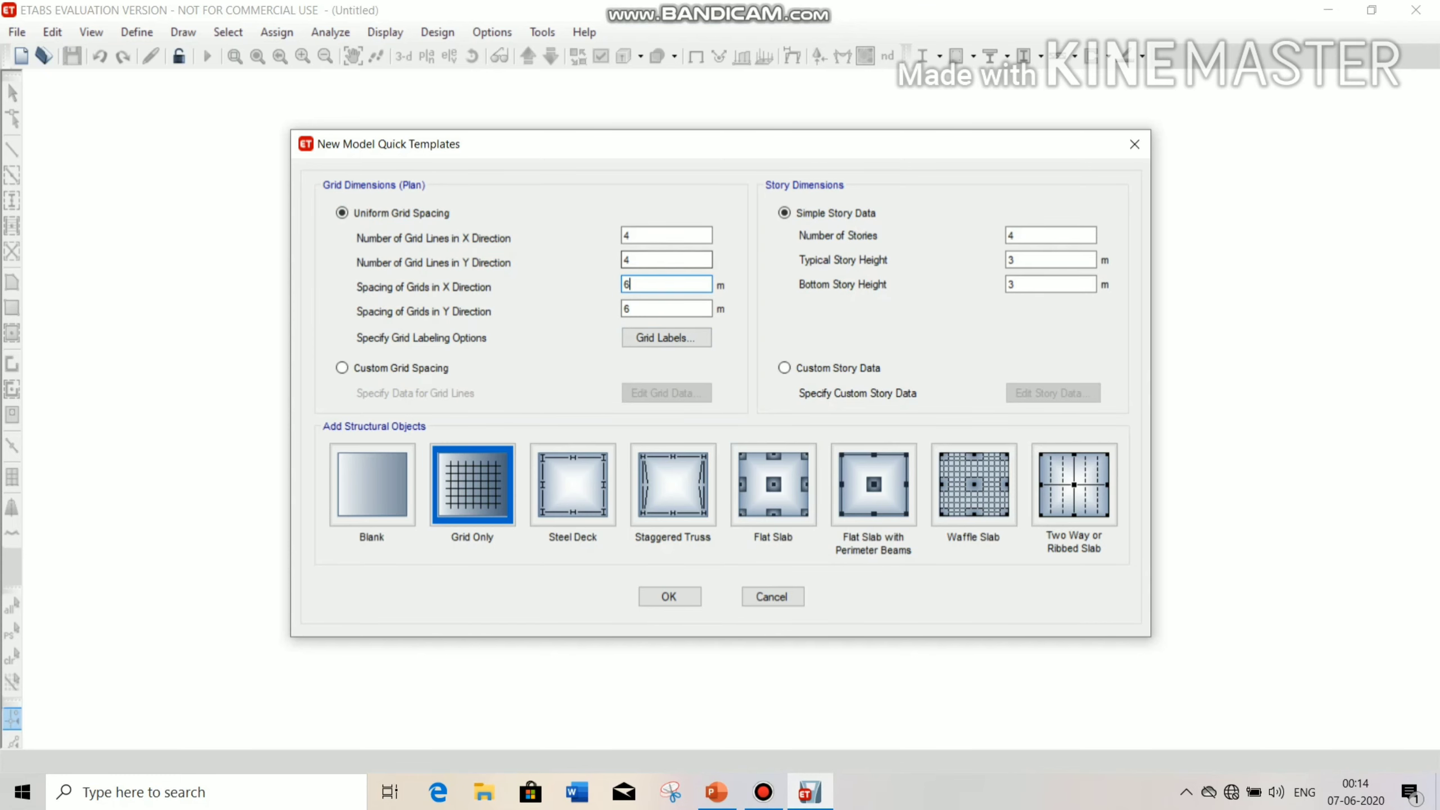
pyautogui.click(1051, 235)
pyautogui.write('23')
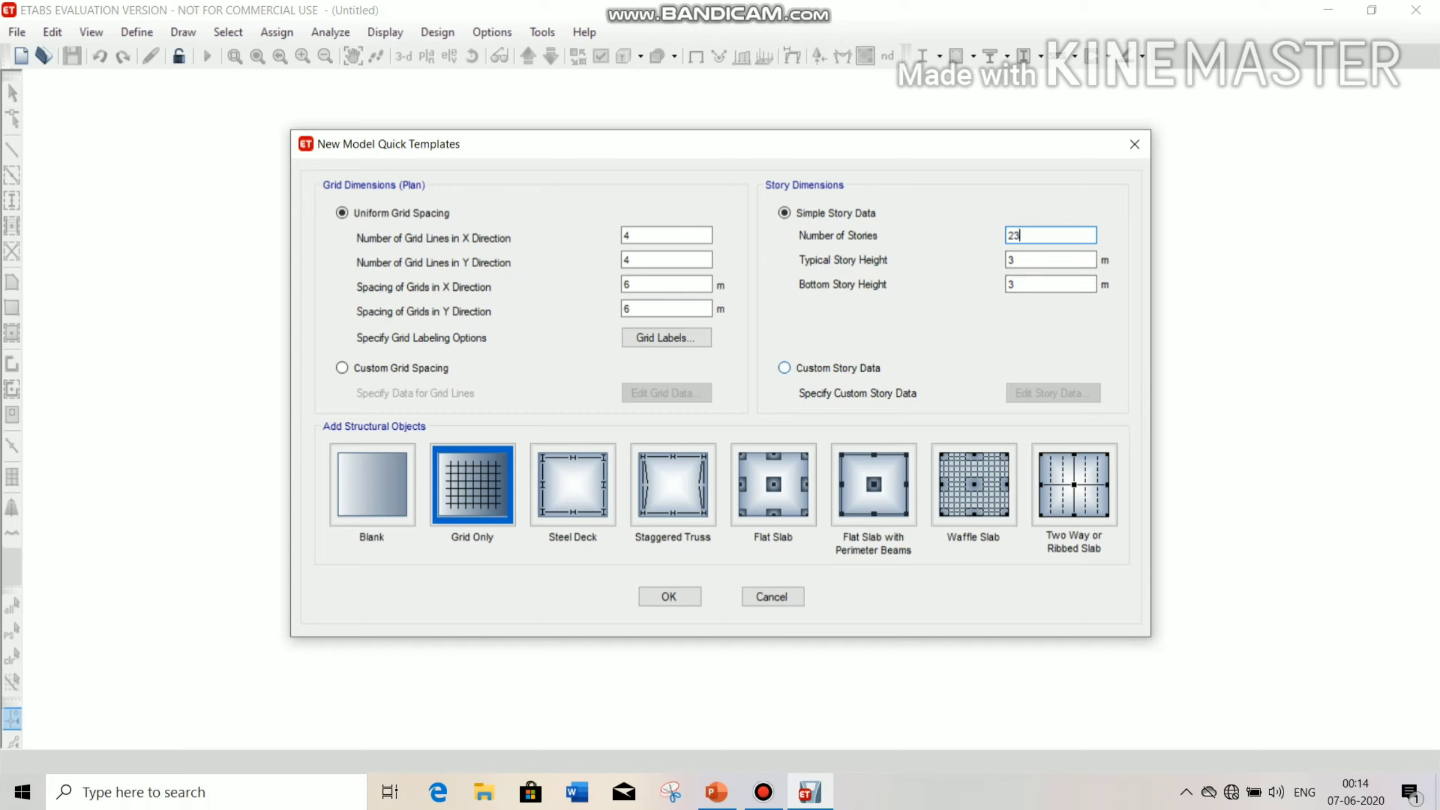
pyautogui.click(784, 368)
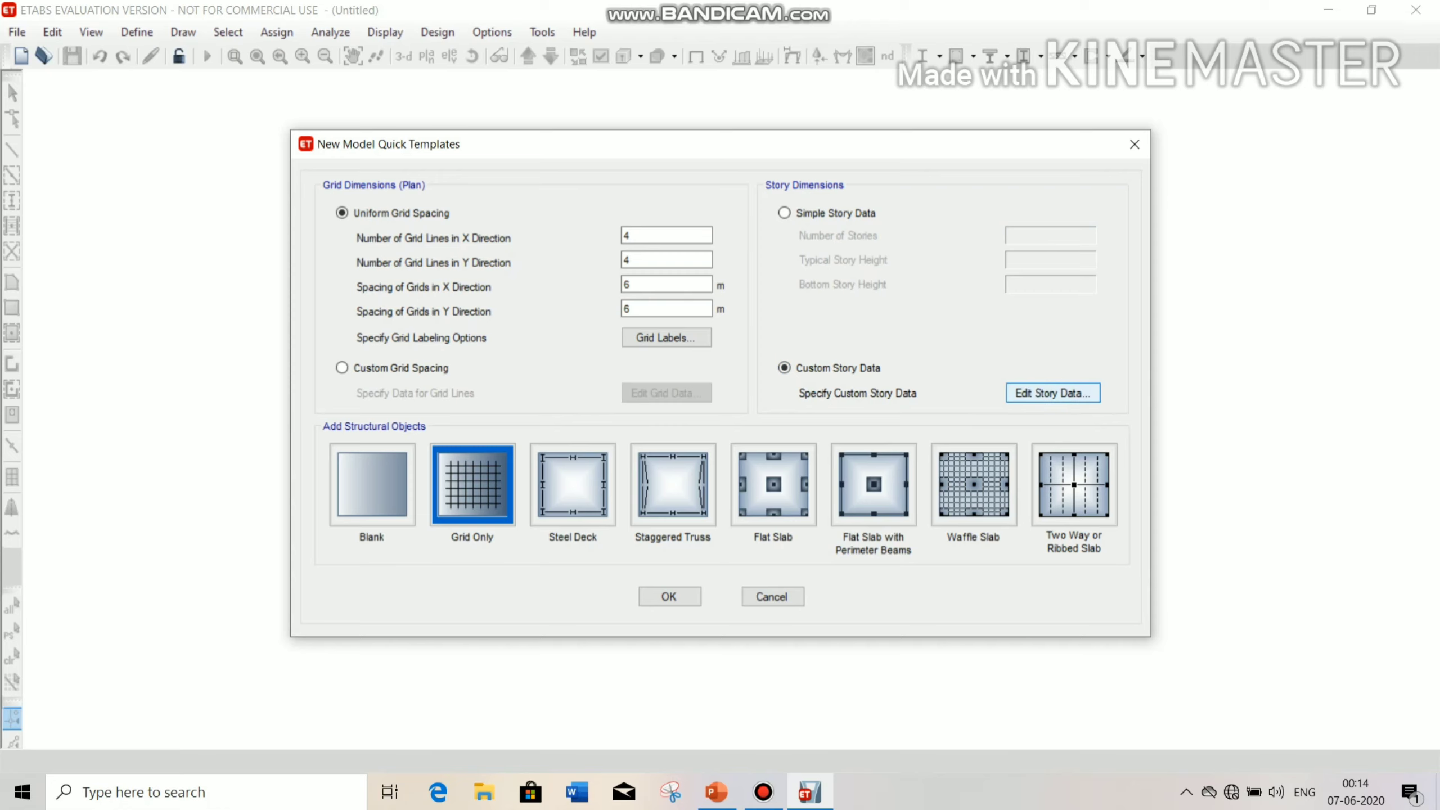
pyautogui.click(1053, 393)
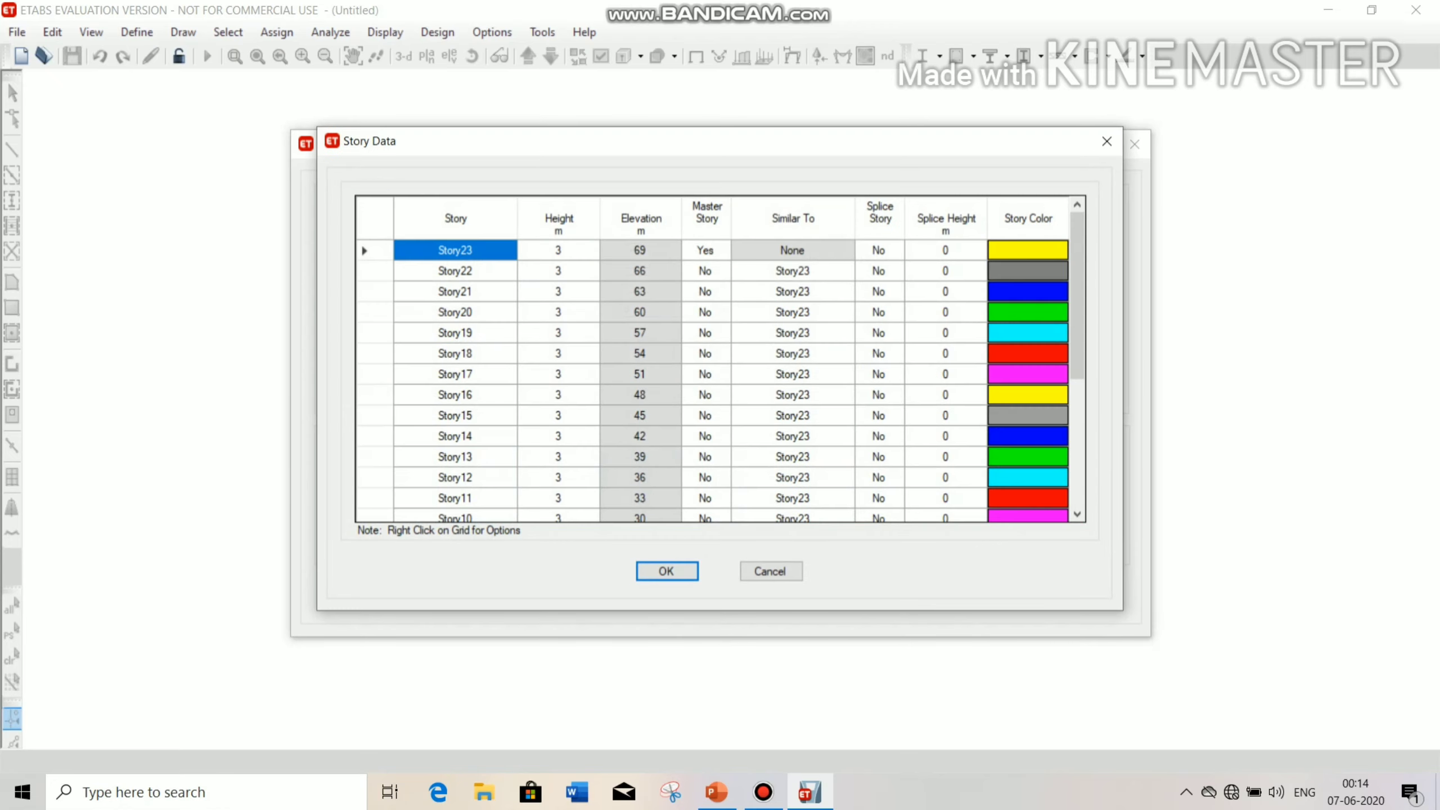
# - Review the storey ranges of the floor plans on the second PowerPoint slide and return to the story data in ETABS
pyautogui.scroll(-4, 715, 363)
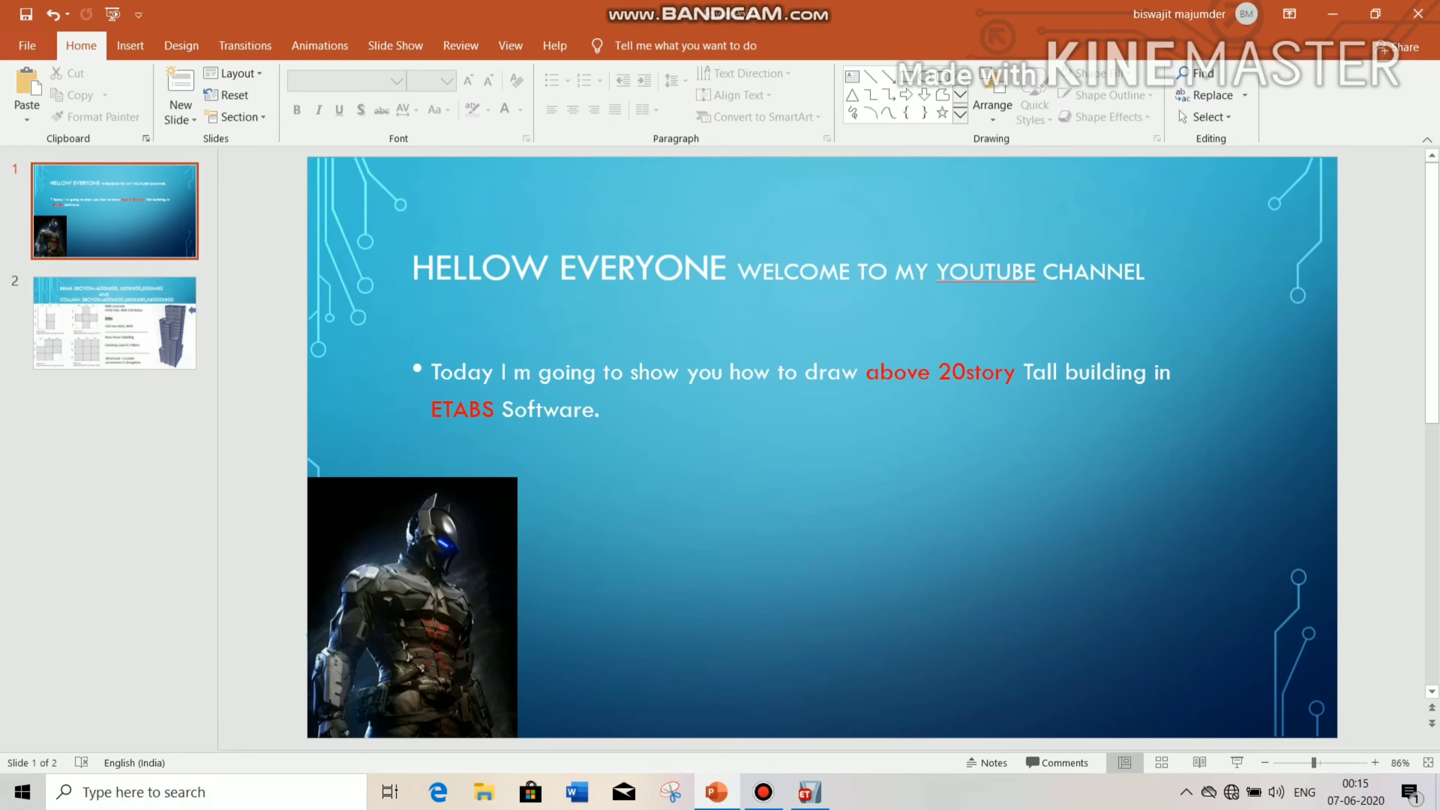
pyautogui.click(115, 324)
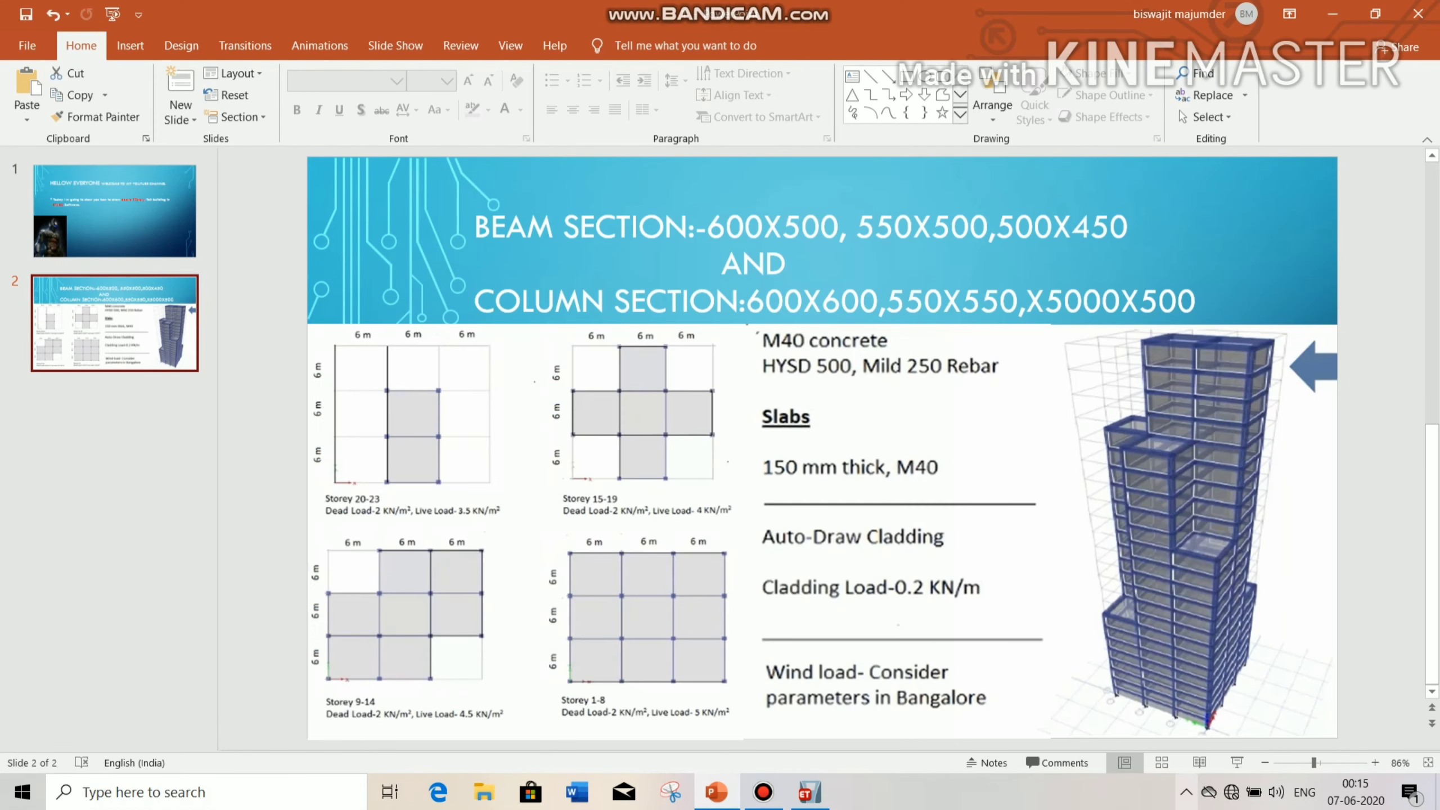
pyautogui.click(1198, 762)
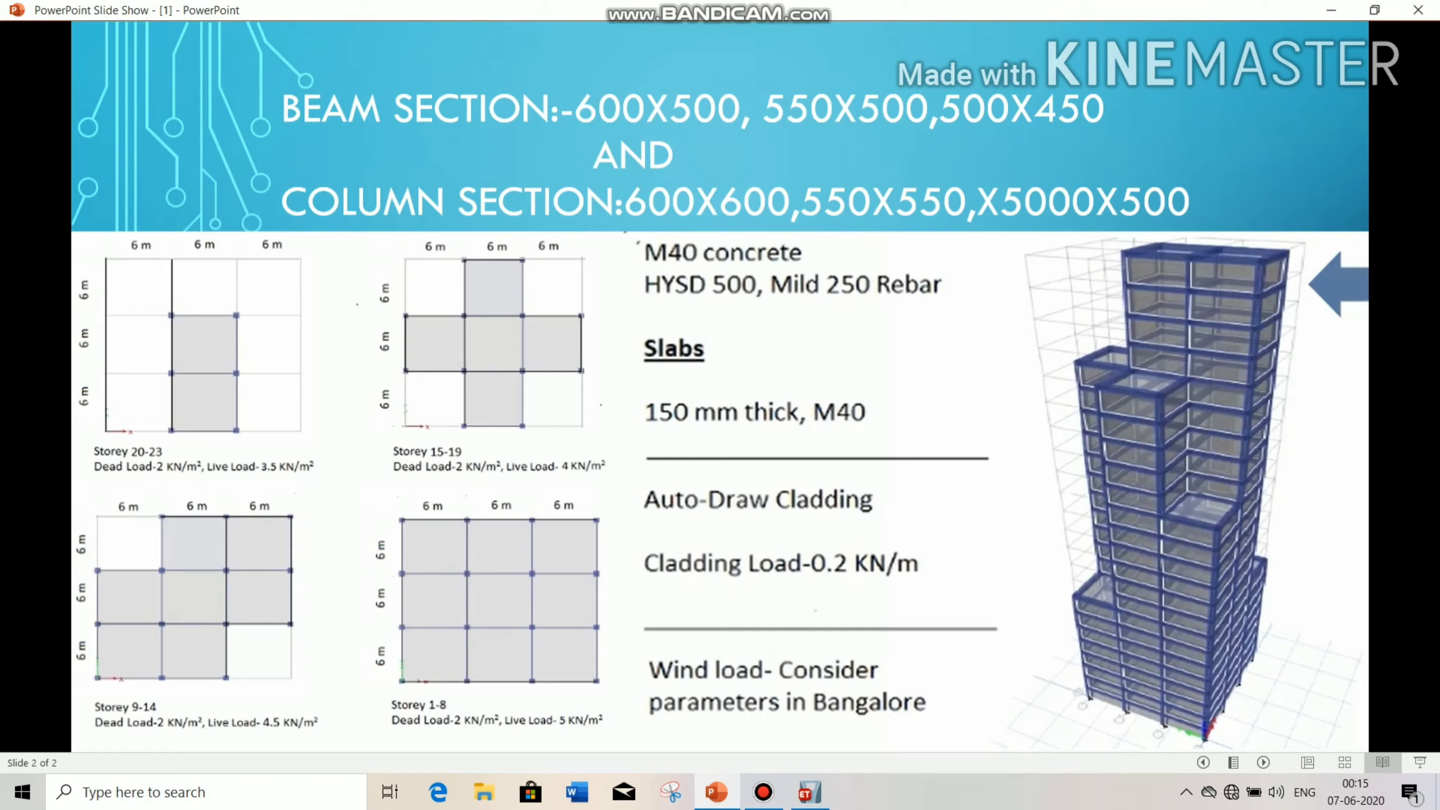
pyautogui.press('Right')
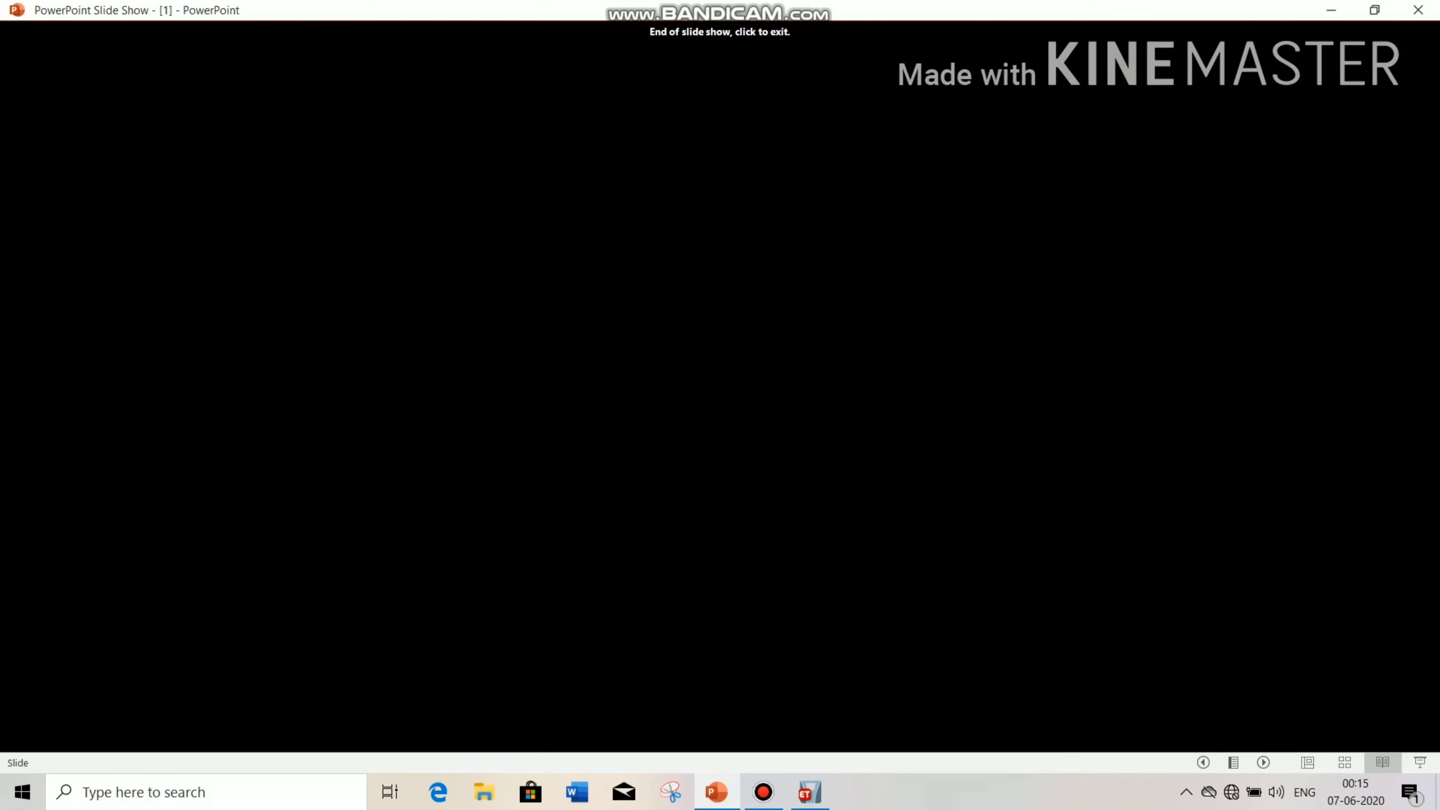
pyautogui.press('Escape')
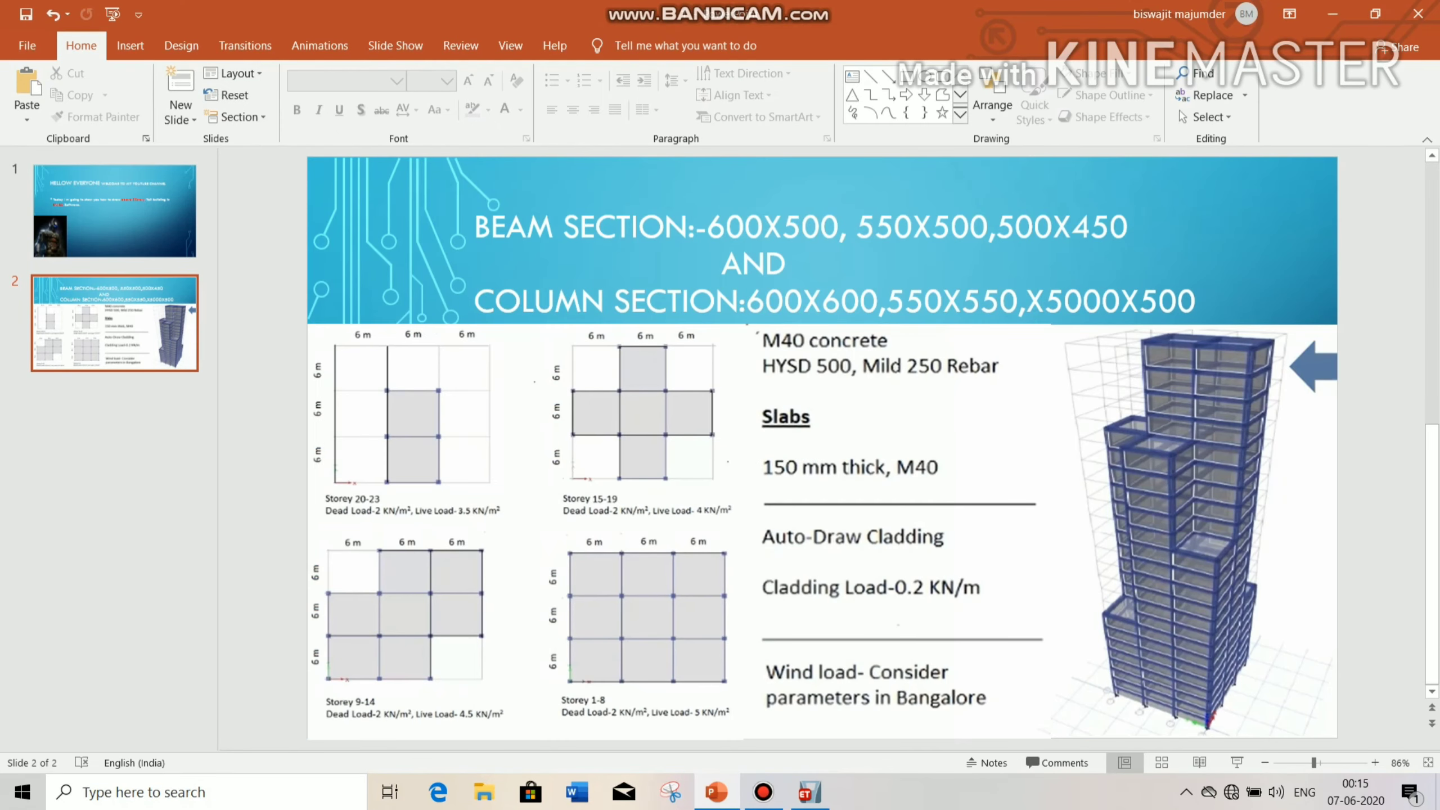
pyautogui.click(1199, 762)
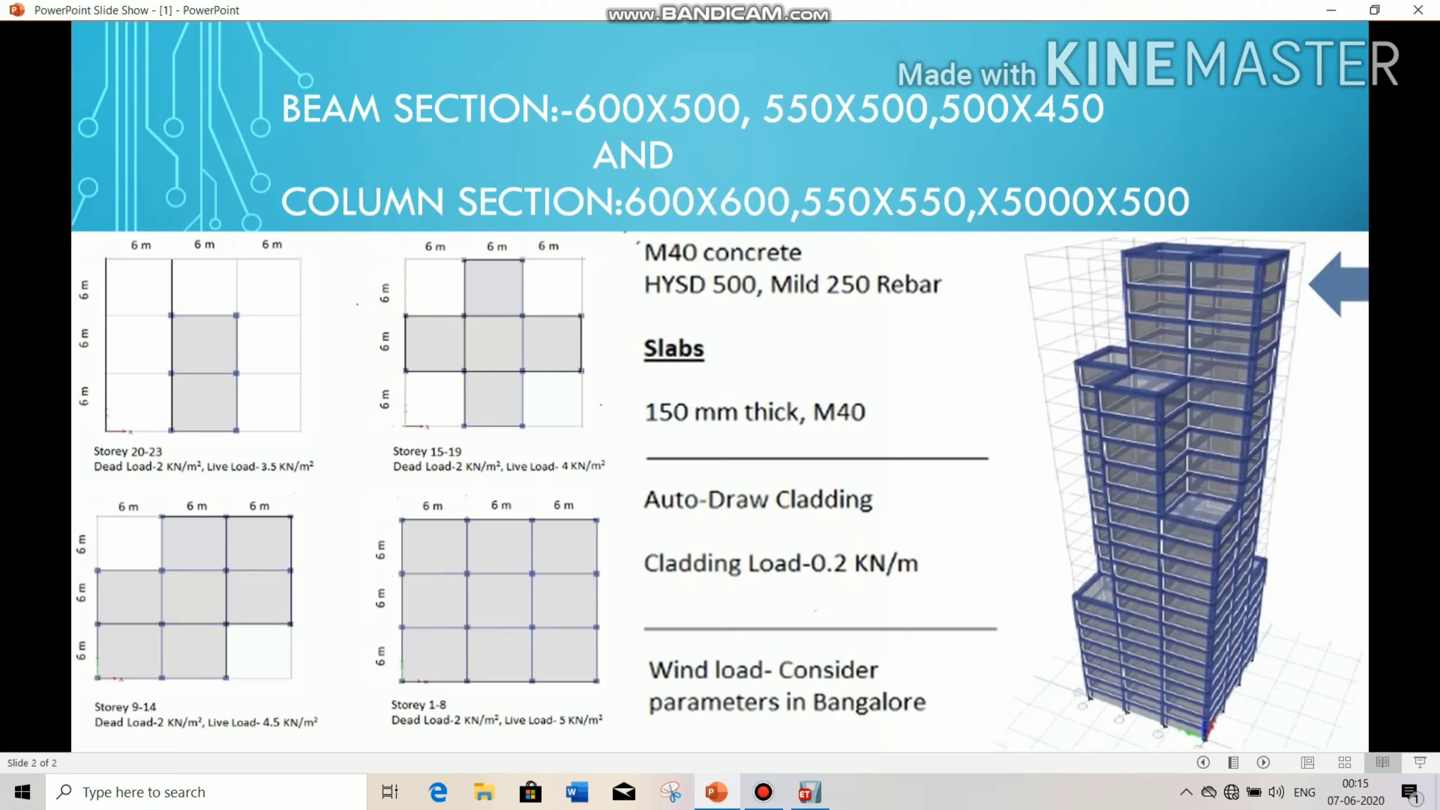
pyautogui.click(809, 792)
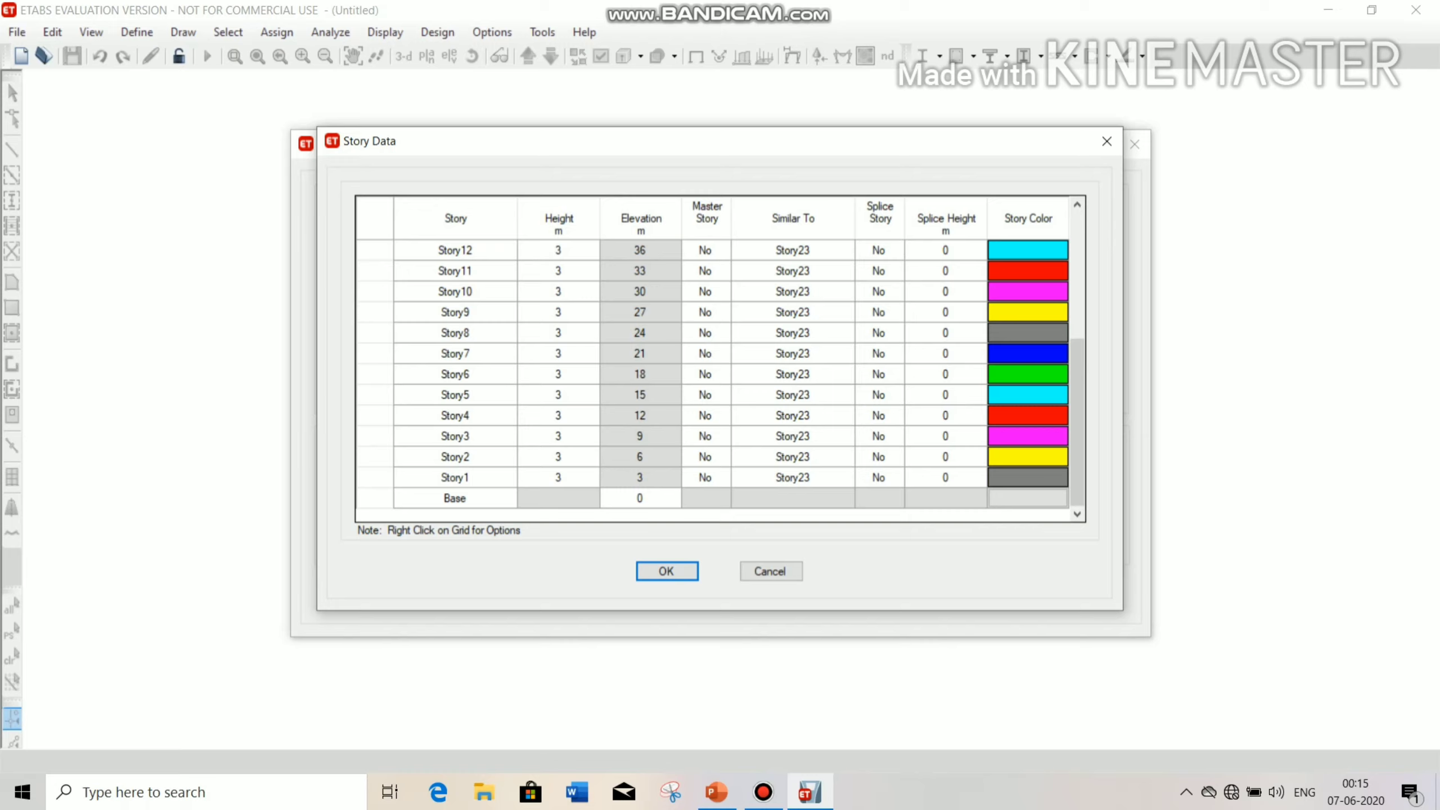
# - Make Story8 a master story in the story data
pyautogui.click(706, 333)
pyautogui.click(722, 333)
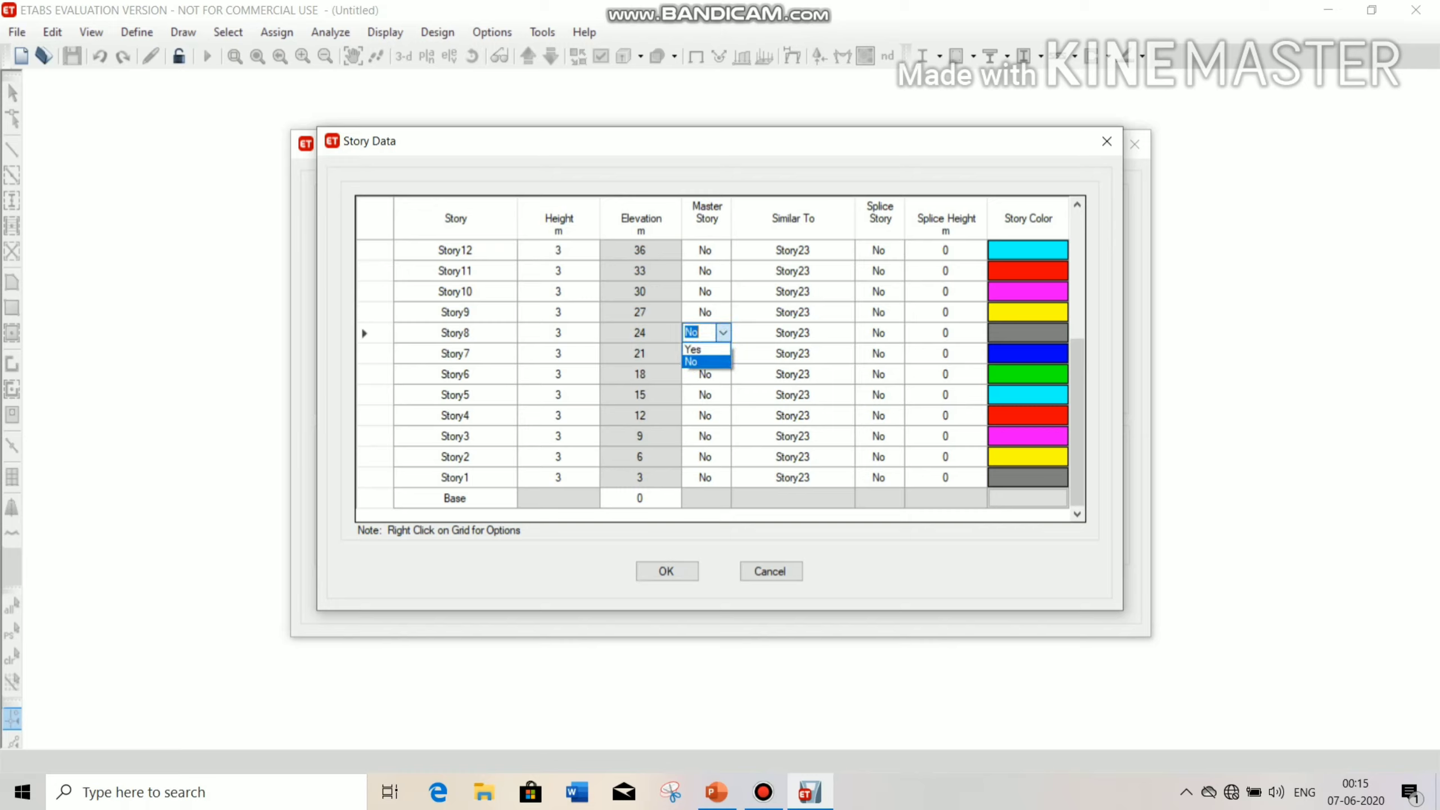
pyautogui.click(700, 349)
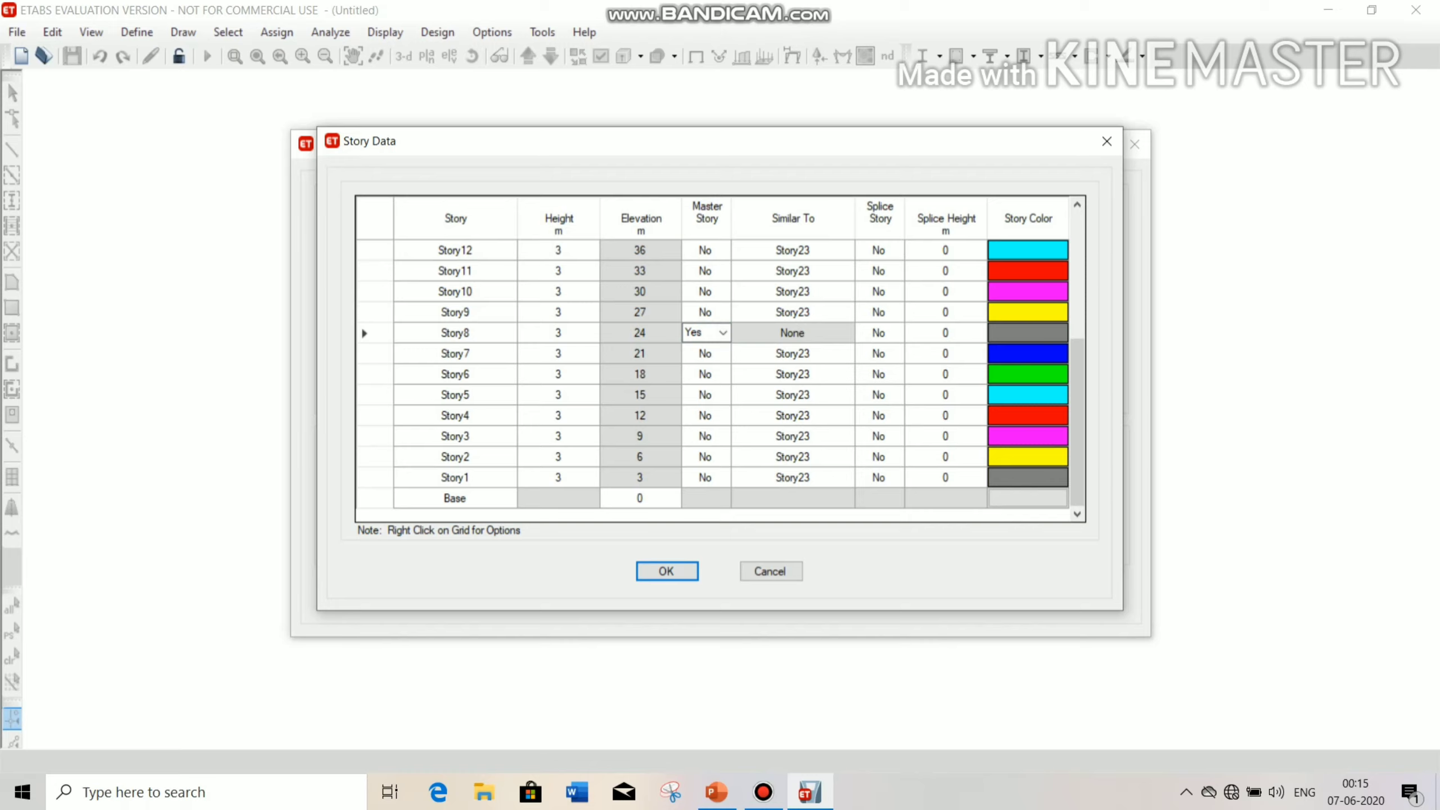
# - Set Story7, Story6, Story5 and Story4 as similar to Story8
pyautogui.click(793, 353)
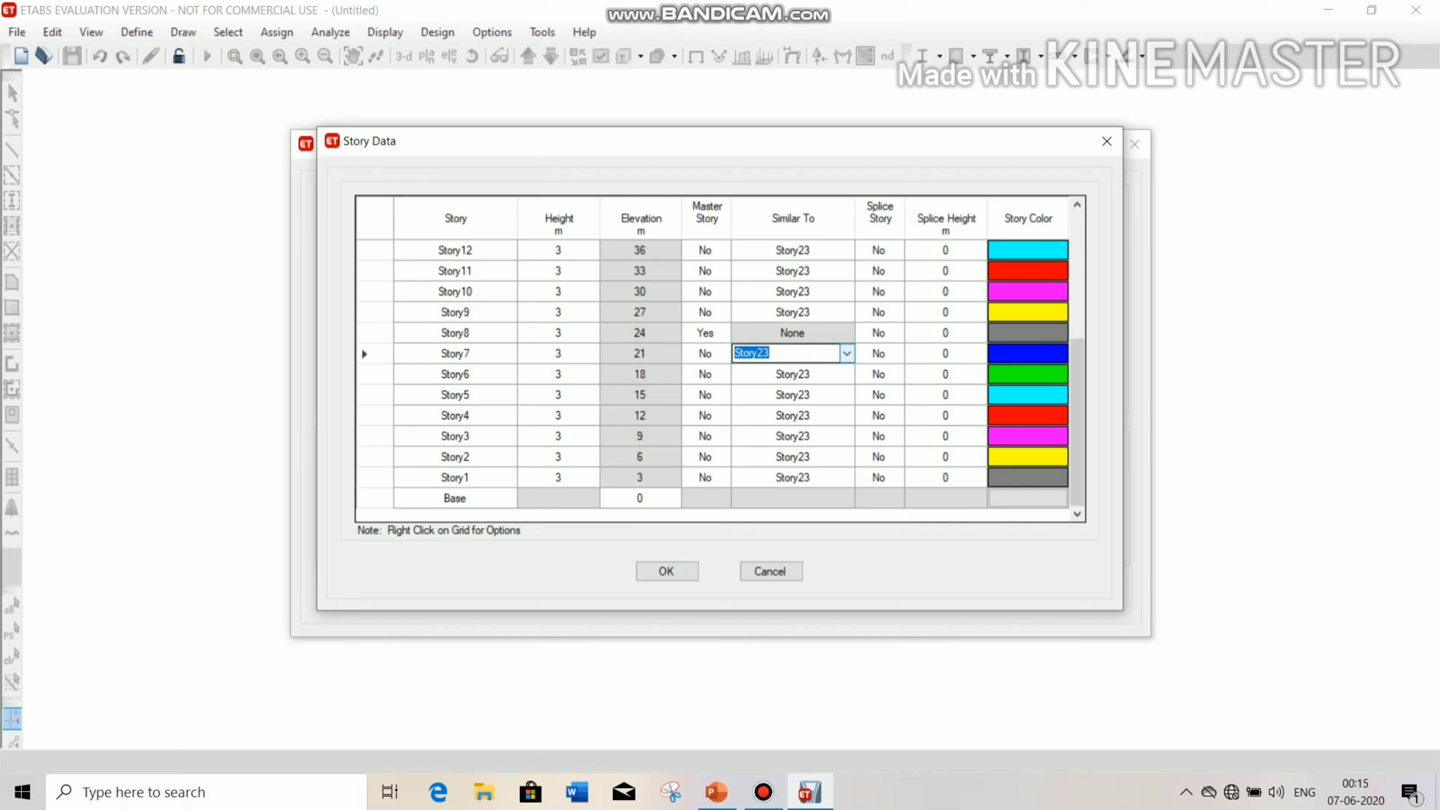
pyautogui.click(846, 353)
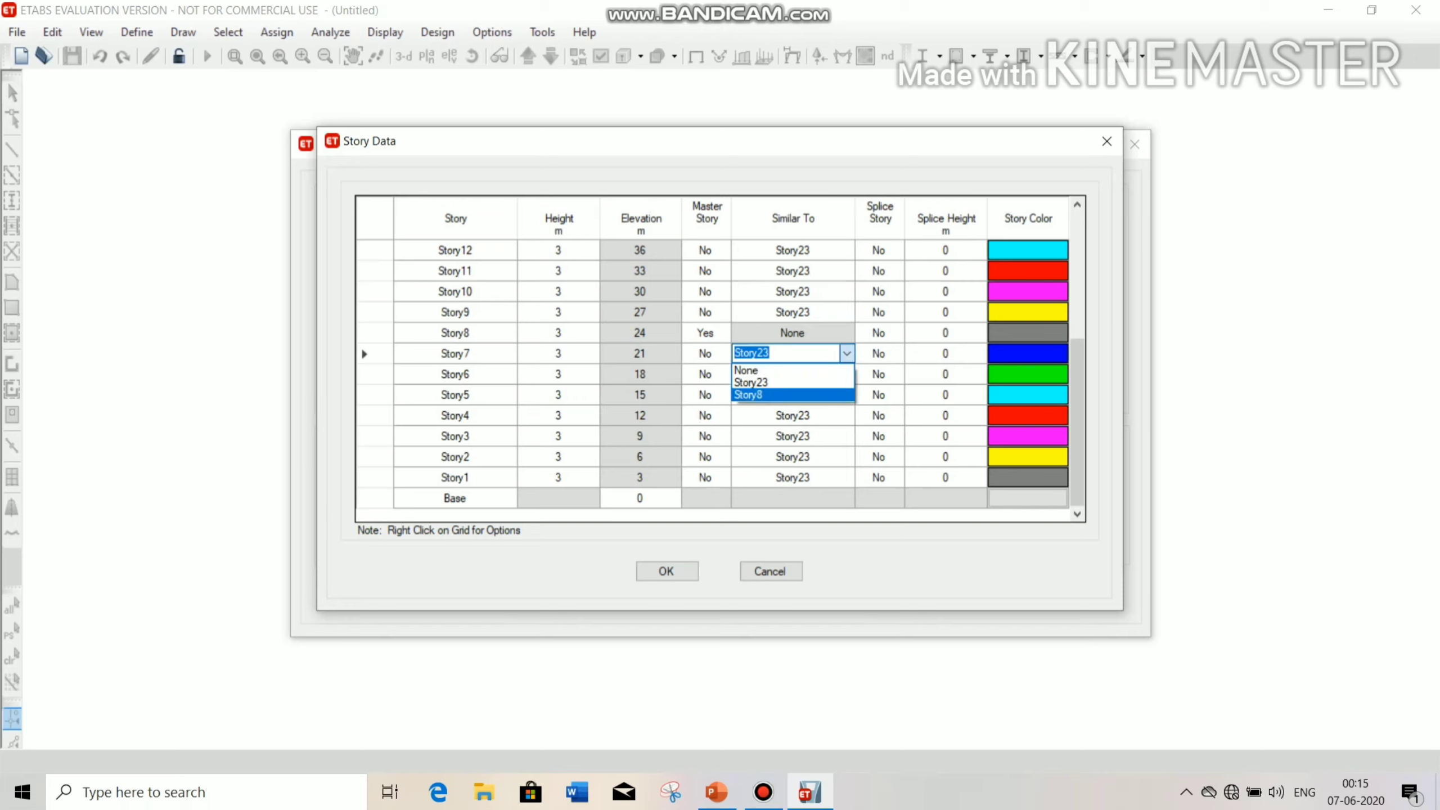
pyautogui.press('Return')
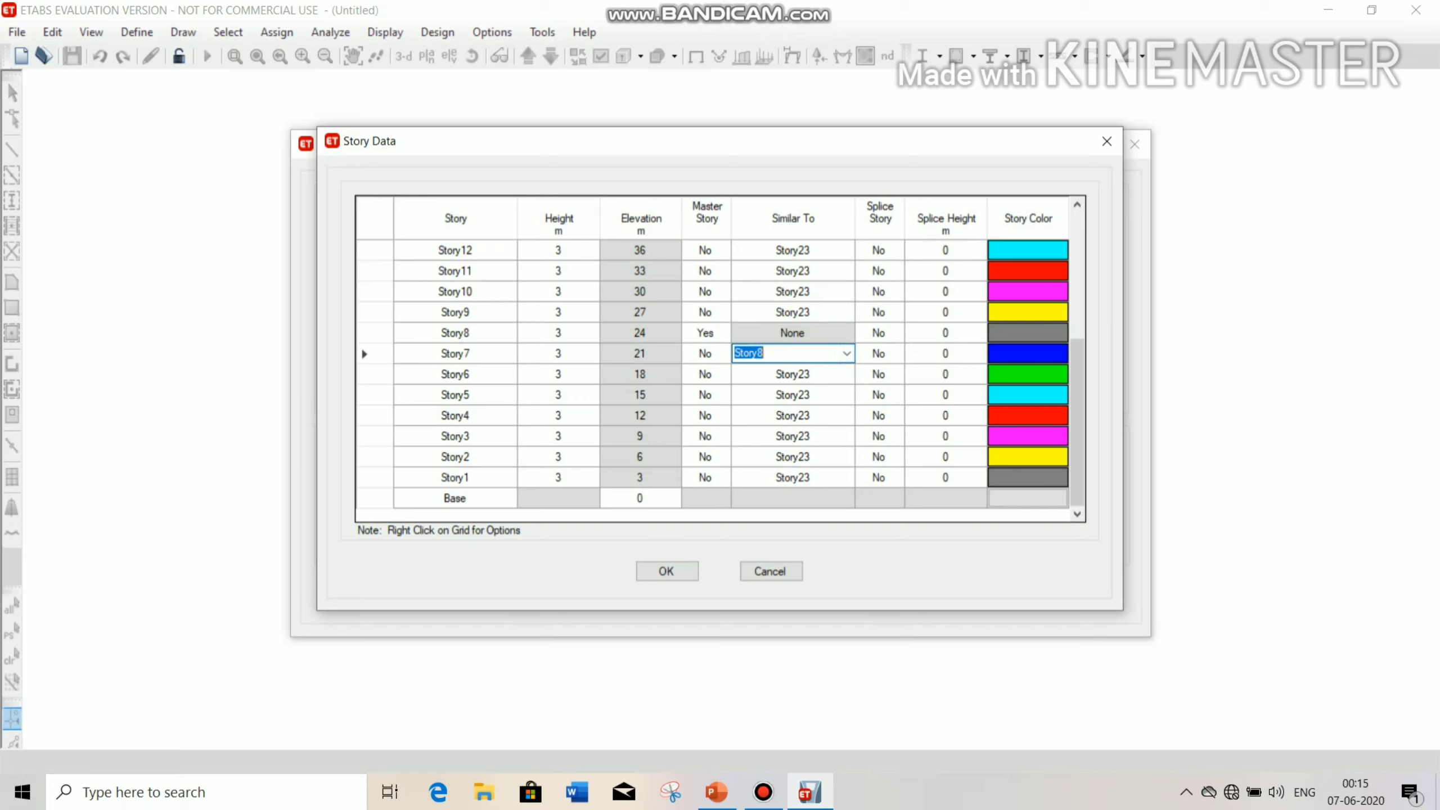
pyautogui.click(794, 375)
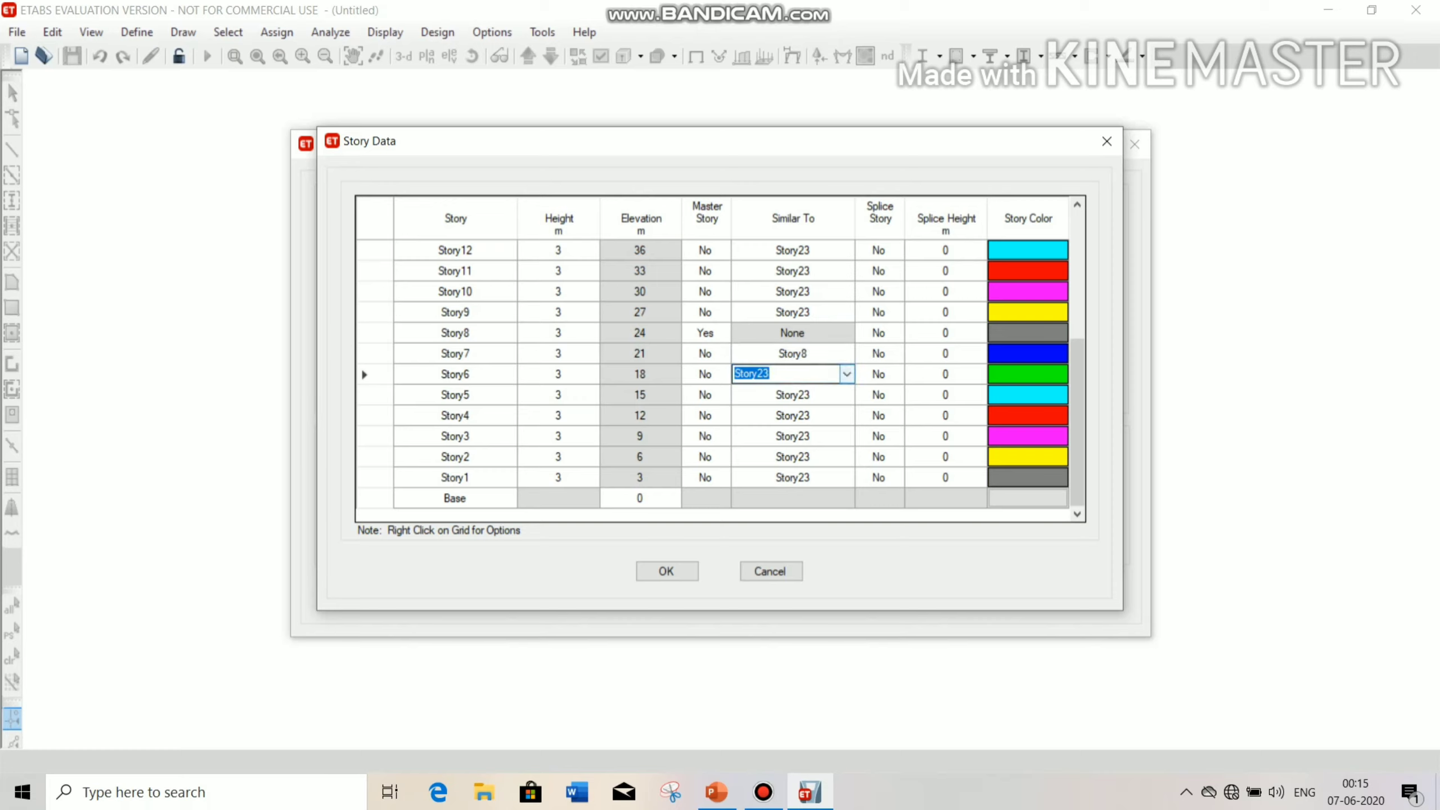
pyautogui.click(847, 375)
pyautogui.click(816, 415)
pyautogui.click(816, 395)
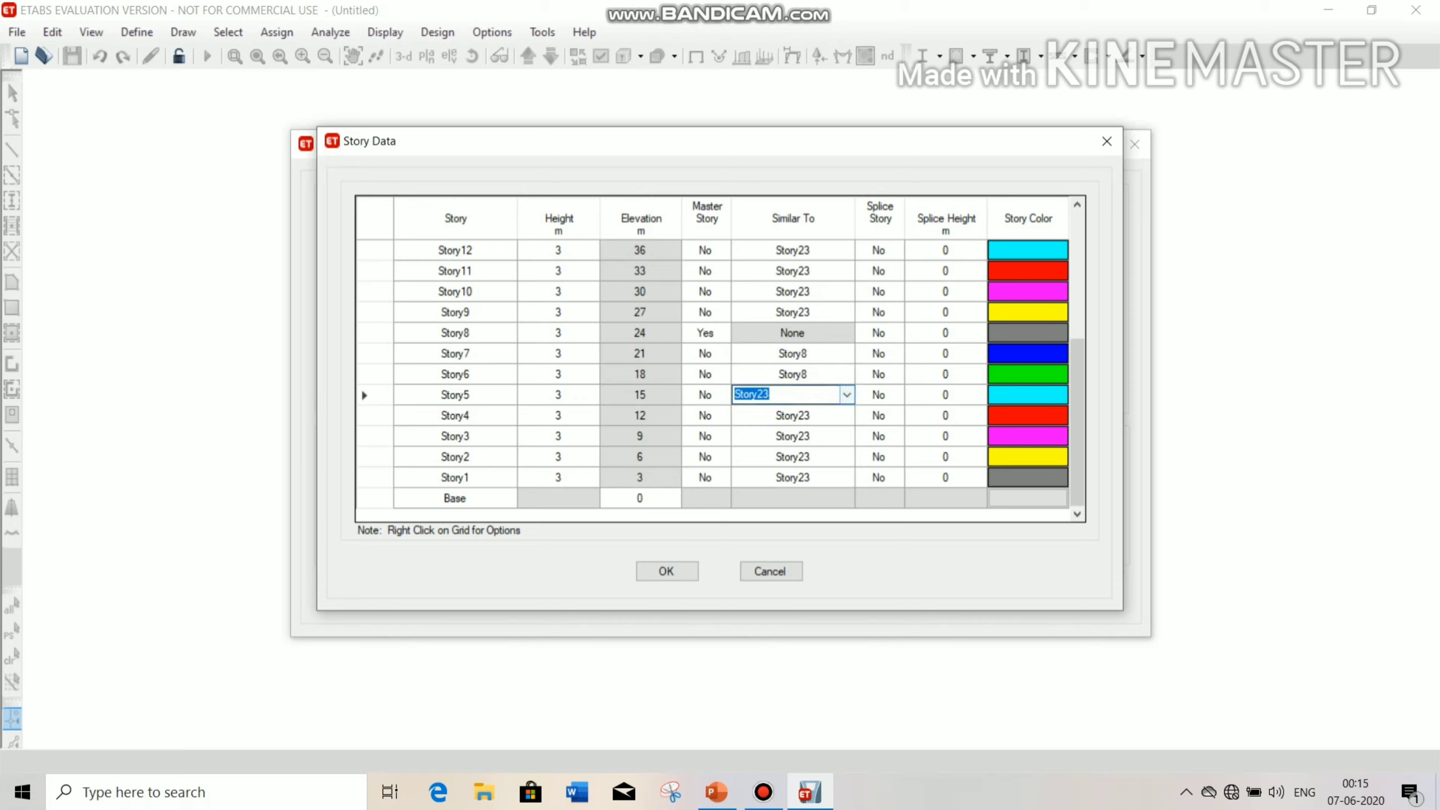
pyautogui.click(846, 395)
pyautogui.click(816, 436)
pyautogui.click(816, 415)
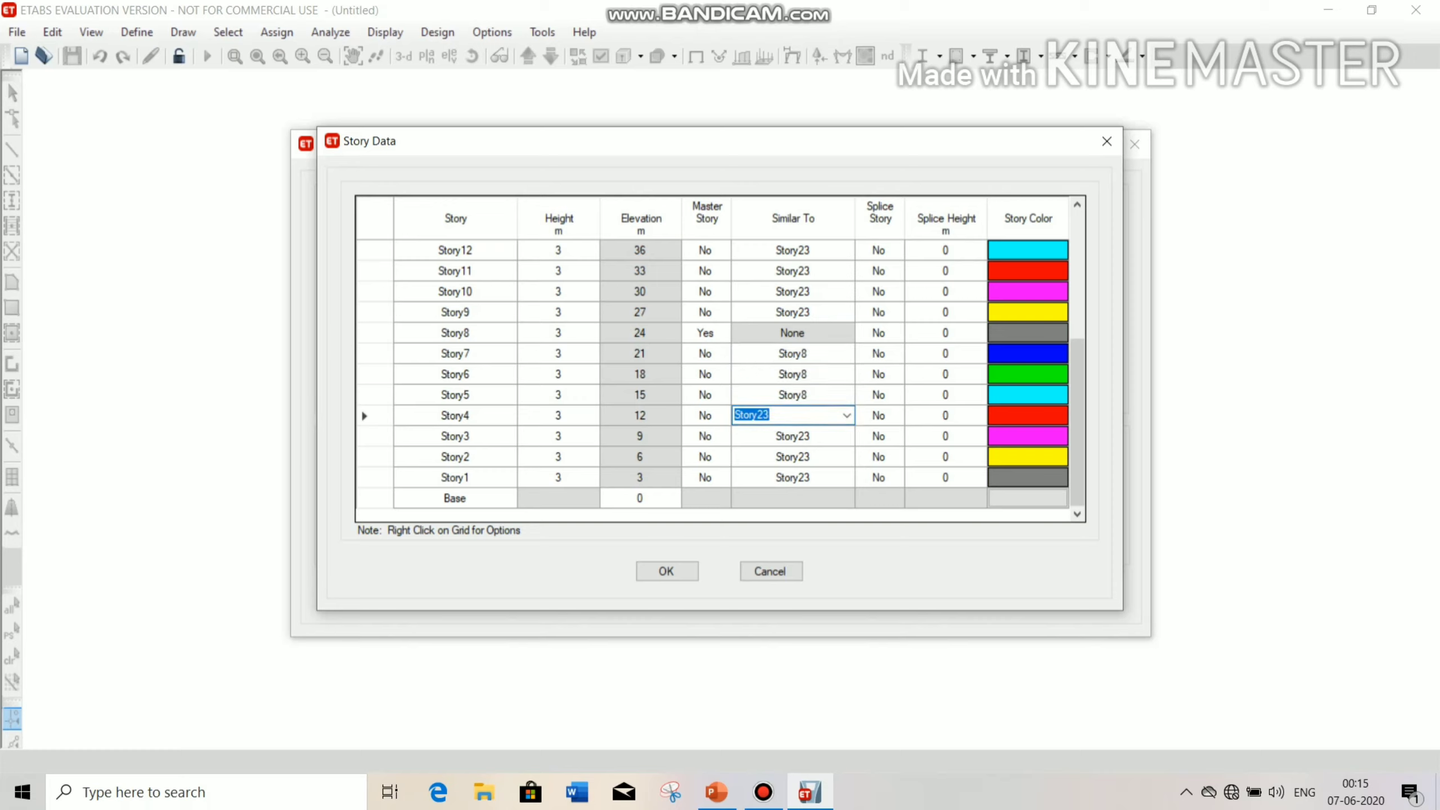
pyautogui.click(847, 415)
pyautogui.click(816, 457)
# - Set Story3, Story2 and Story1 as similar to Story8
pyautogui.click(816, 436)
pyautogui.click(846, 436)
pyautogui.click(816, 465)
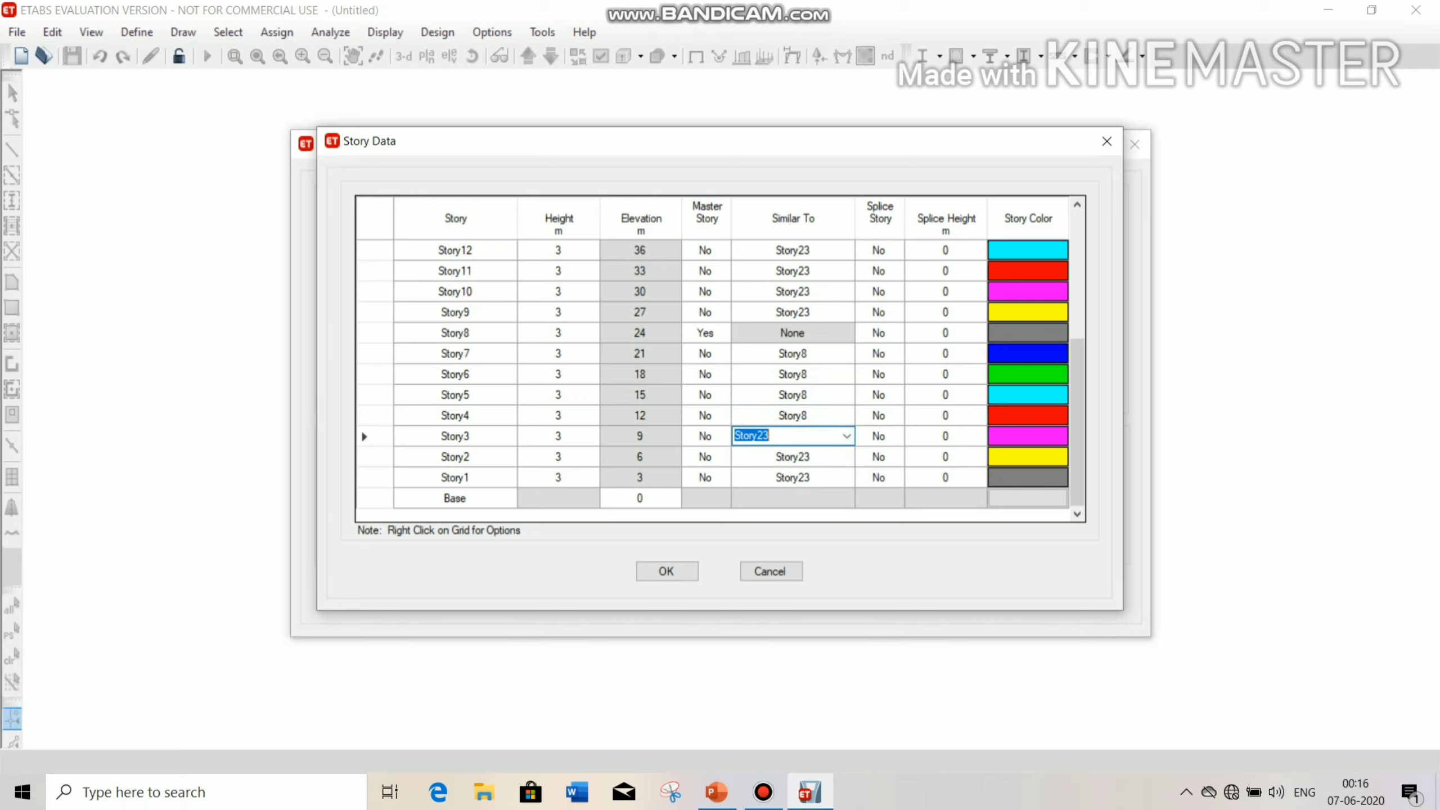
pyautogui.click(816, 457)
pyautogui.click(846, 456)
pyautogui.click(816, 497)
pyautogui.click(816, 436)
pyautogui.click(846, 436)
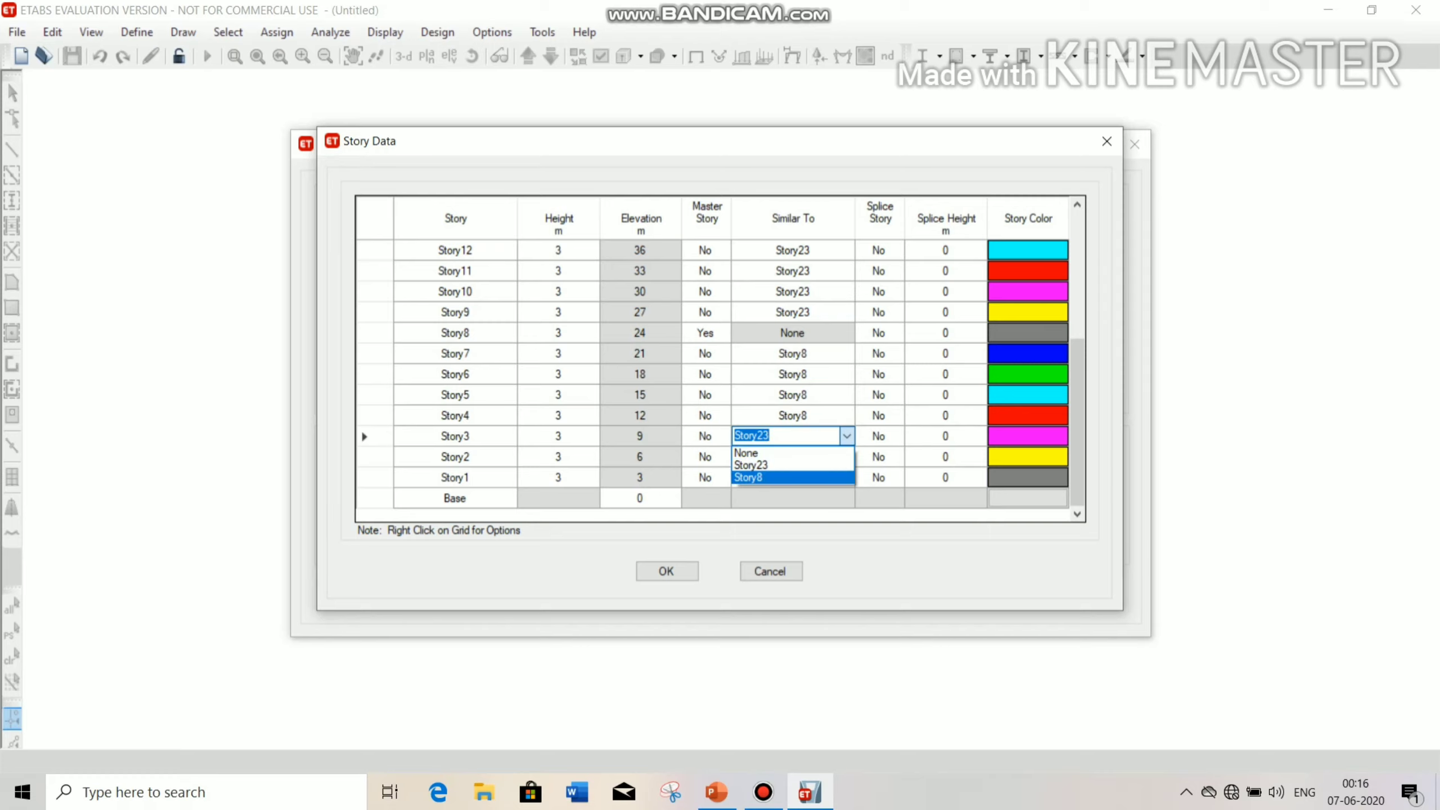
pyautogui.click(793, 476)
pyautogui.click(816, 477)
pyautogui.click(846, 477)
pyautogui.click(794, 519)
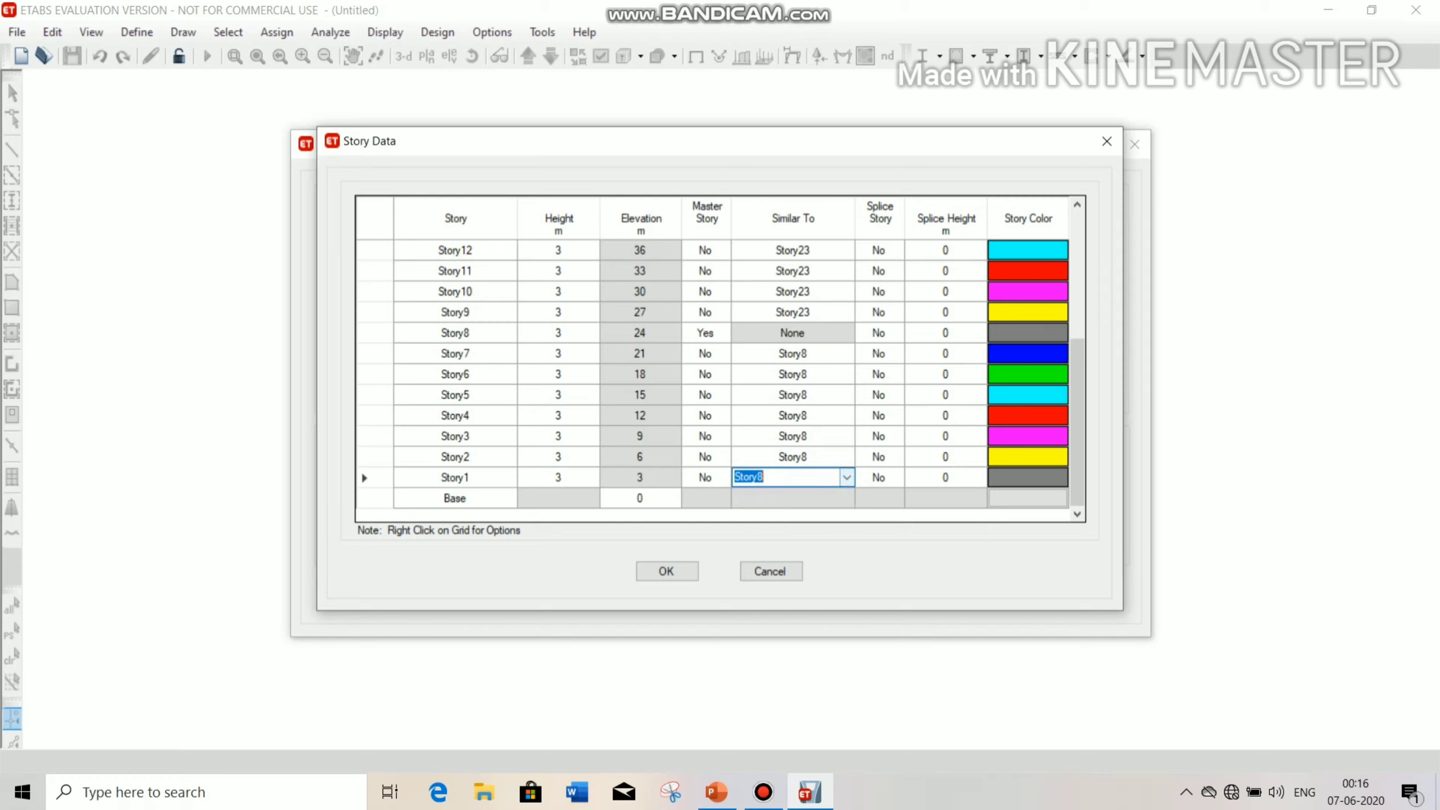
# - Make Story14 a master story in the story data
pyautogui.scroll(1, 794, 499)
pyautogui.scroll(1, 719, 357)
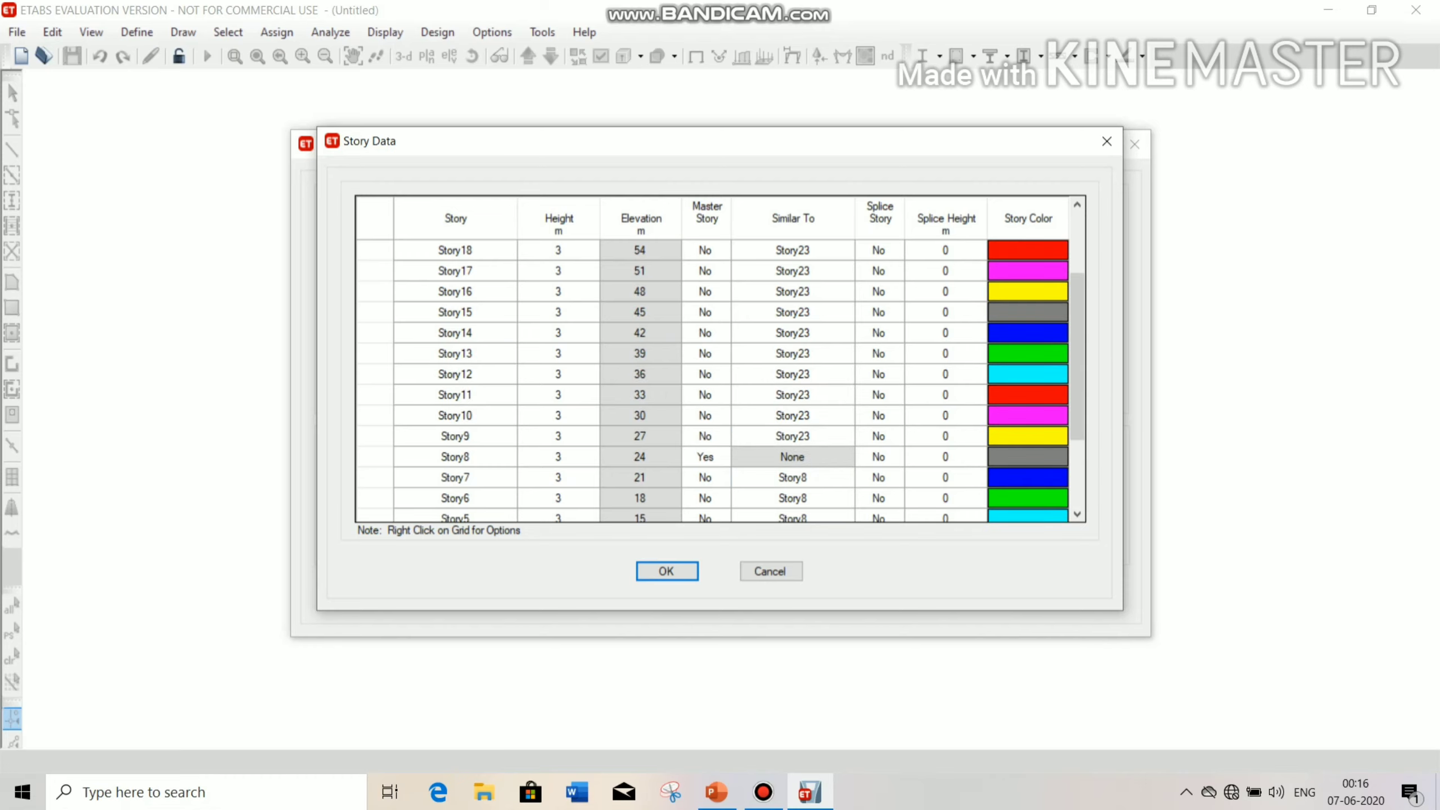
pyautogui.click(705, 332)
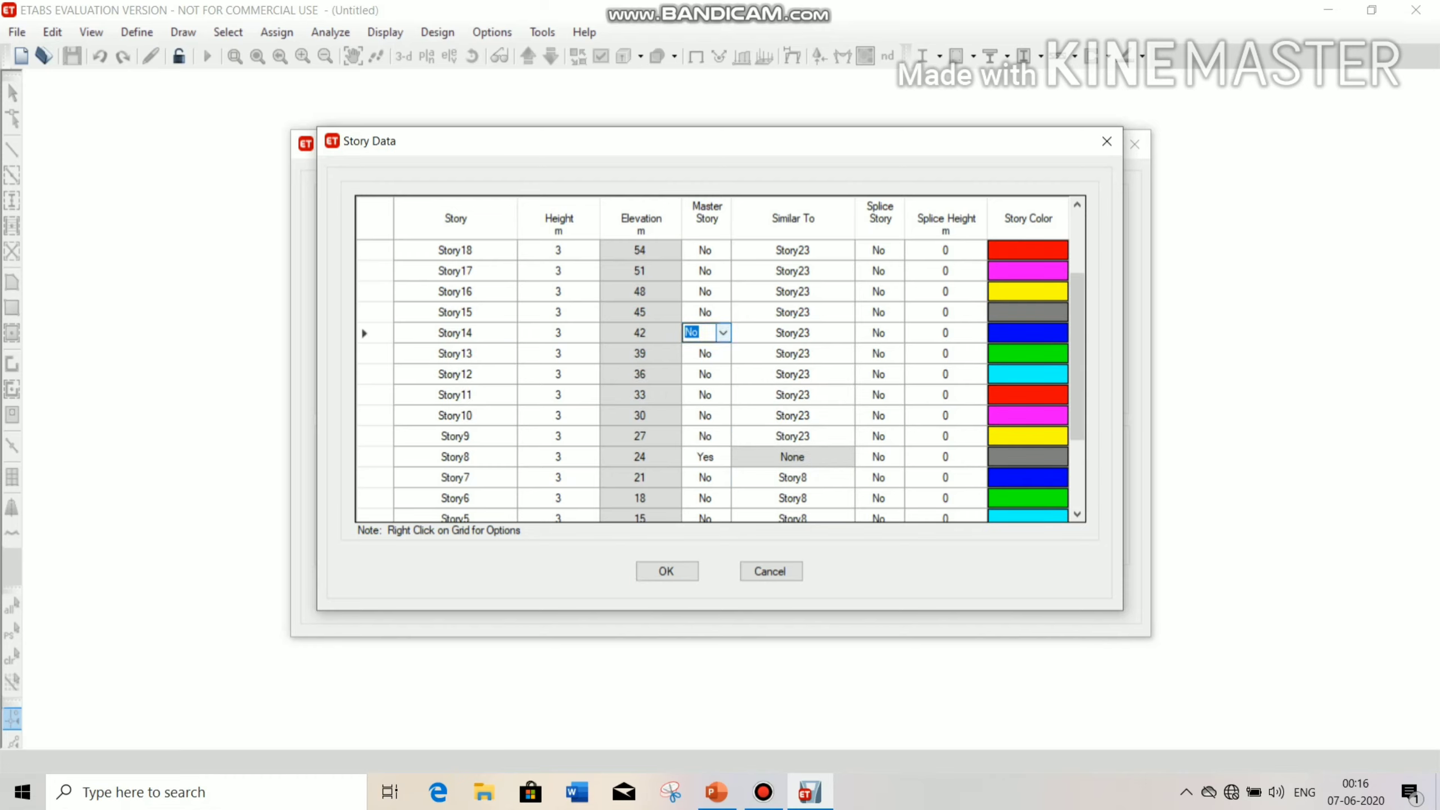
pyautogui.click(722, 333)
pyautogui.click(703, 349)
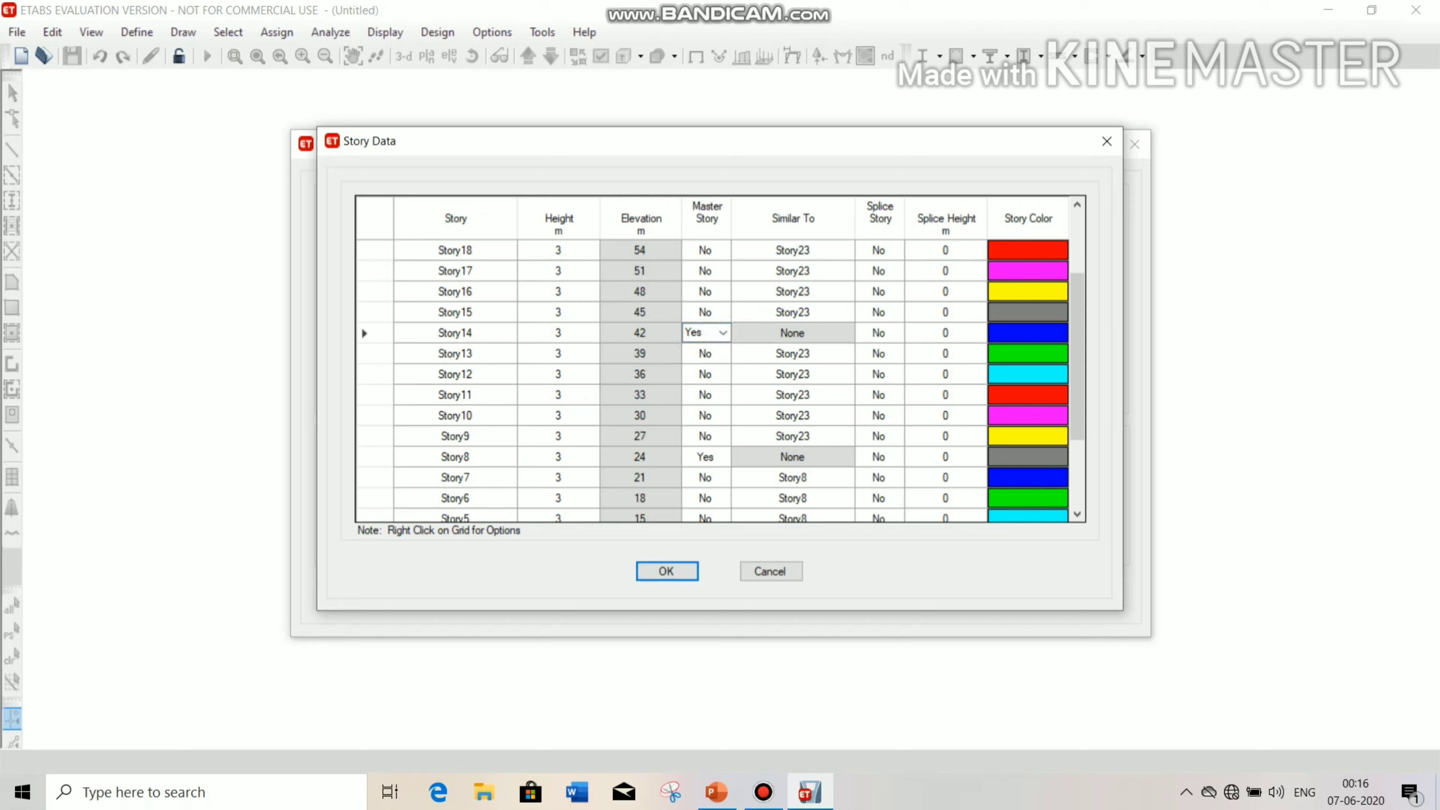
# - Set Story13 and Story12 as similar to Story14 in the story data
pyautogui.click(794, 354)
pyautogui.click(846, 353)
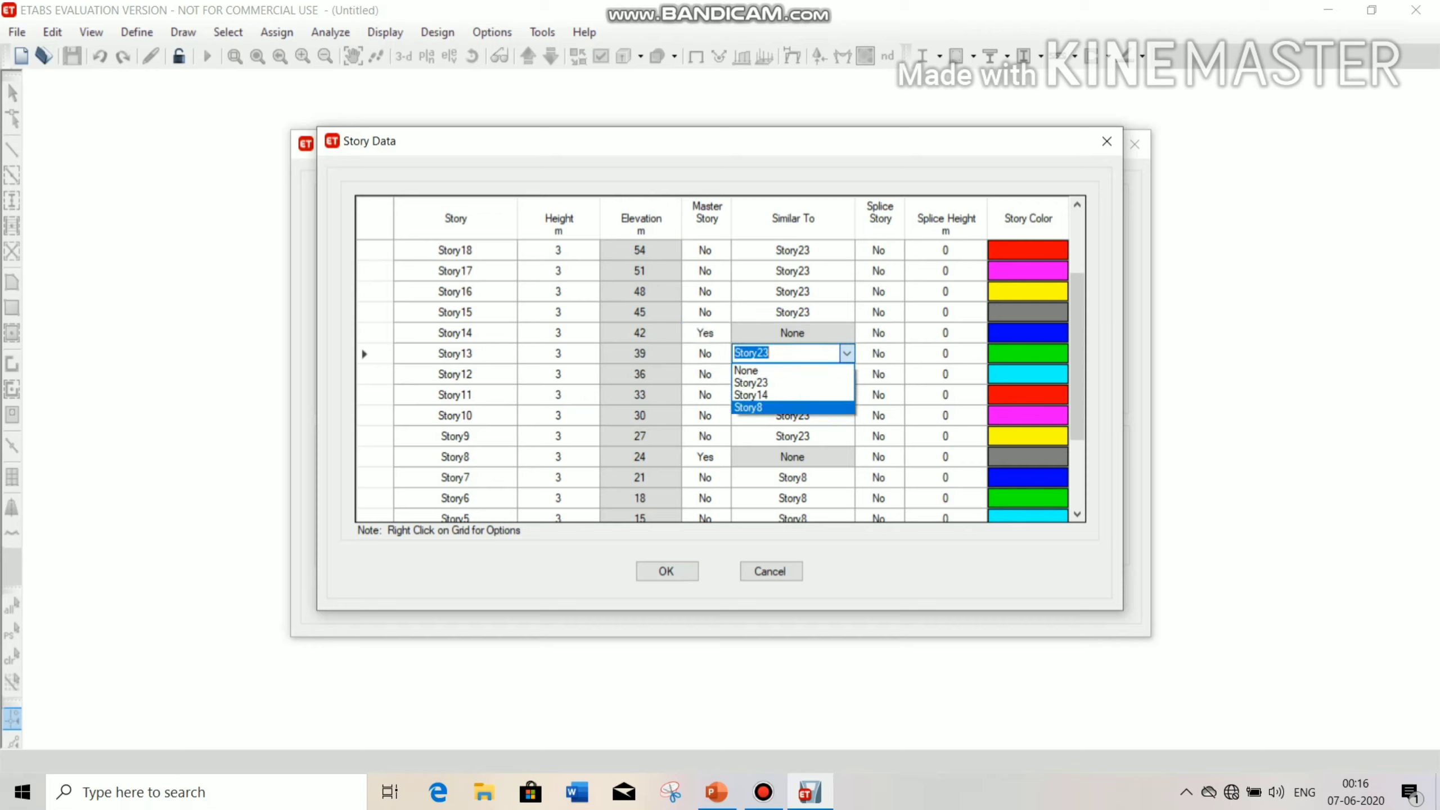
pyautogui.click(751, 394)
pyautogui.click(794, 374)
pyautogui.click(846, 374)
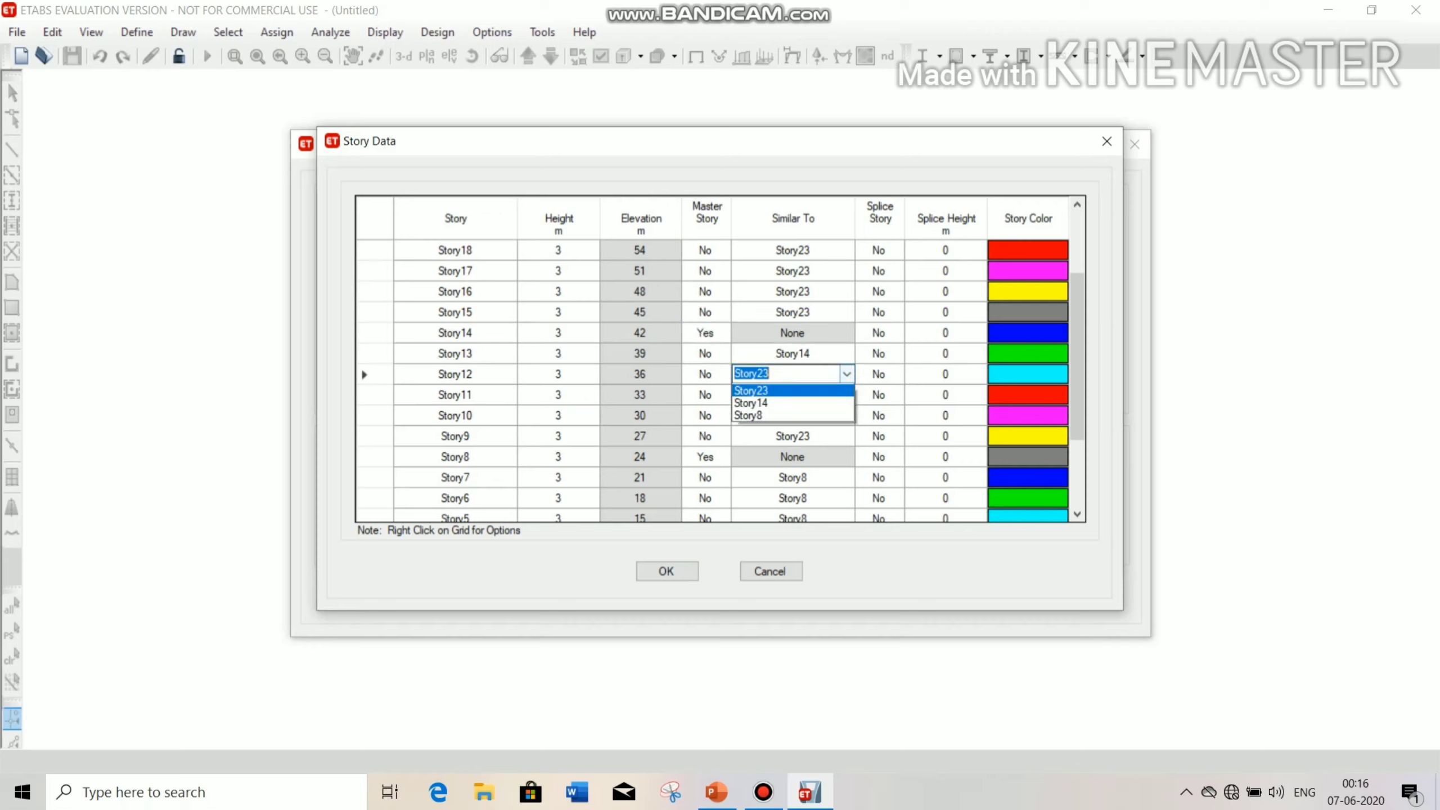
pyautogui.click(791, 415)
# - Set Story11 and Story10 as similar to Story14
pyautogui.click(794, 395)
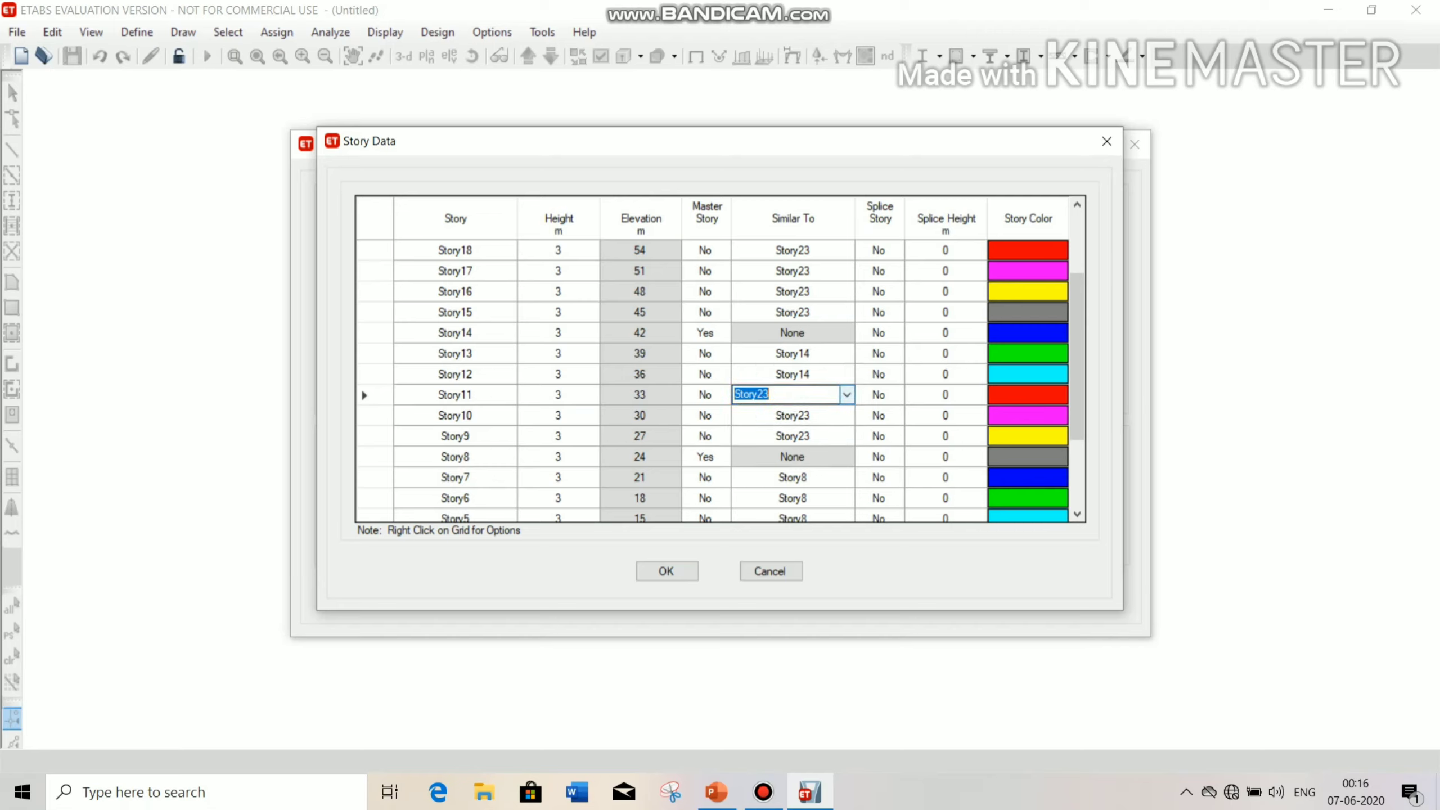
pyautogui.click(846, 394)
pyautogui.click(791, 435)
pyautogui.click(793, 415)
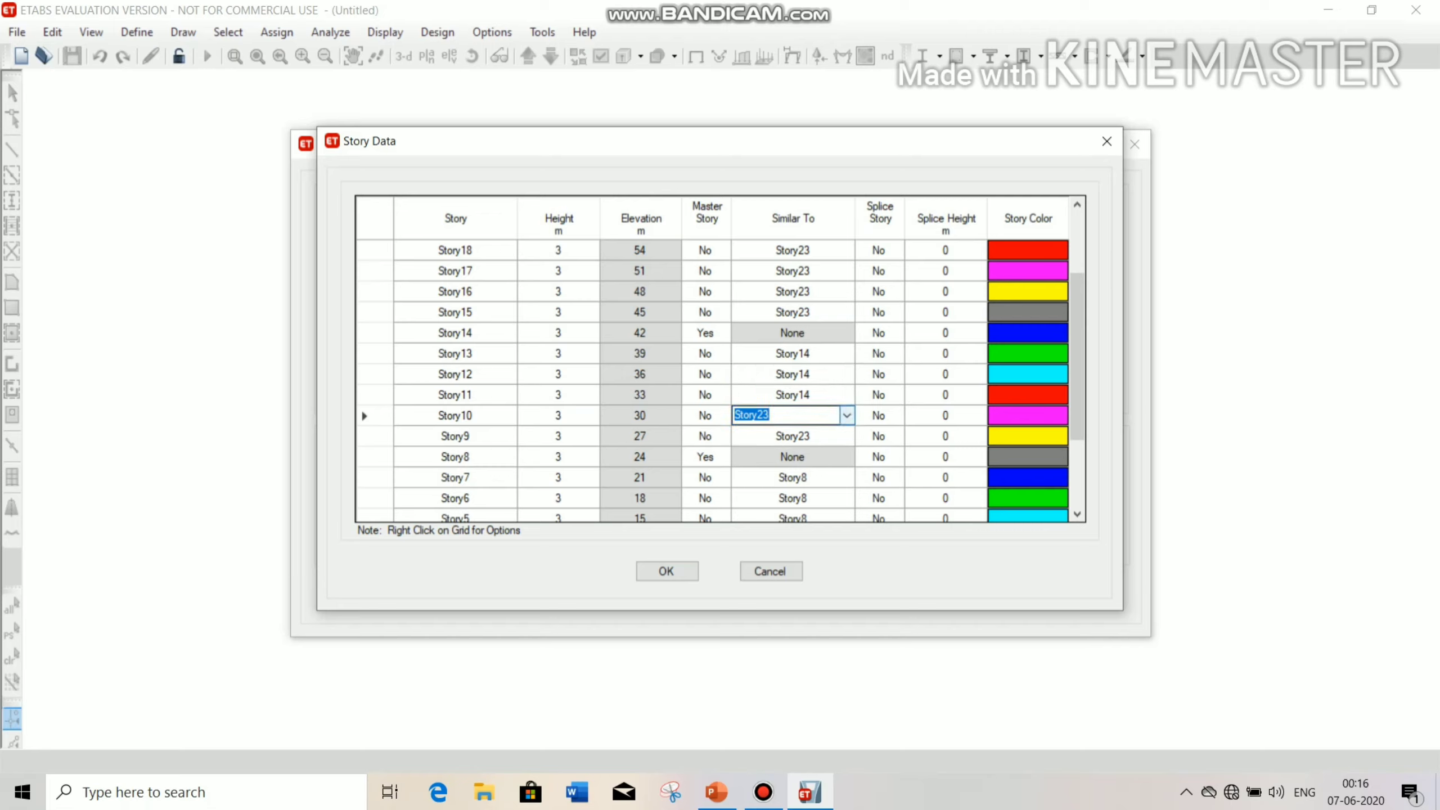
pyautogui.click(846, 415)
pyautogui.click(792, 456)
# - Try to set Story9 as similar to Story14
pyautogui.click(794, 436)
pyautogui.click(847, 436)
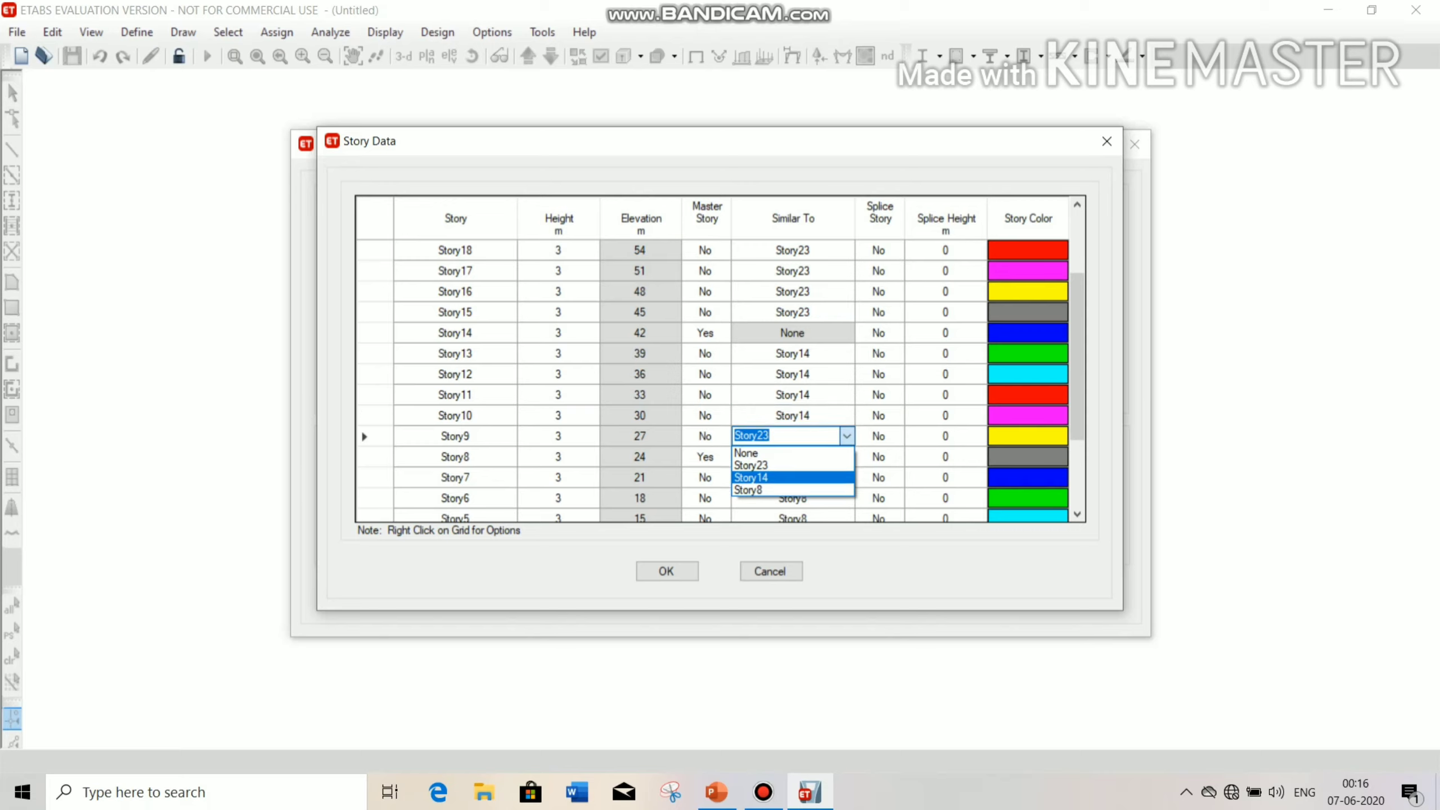
pyautogui.click(791, 477)
# - Make Story19 a master story in the story data
pyautogui.scroll(1, 791, 477)
pyautogui.scroll(1, 792, 477)
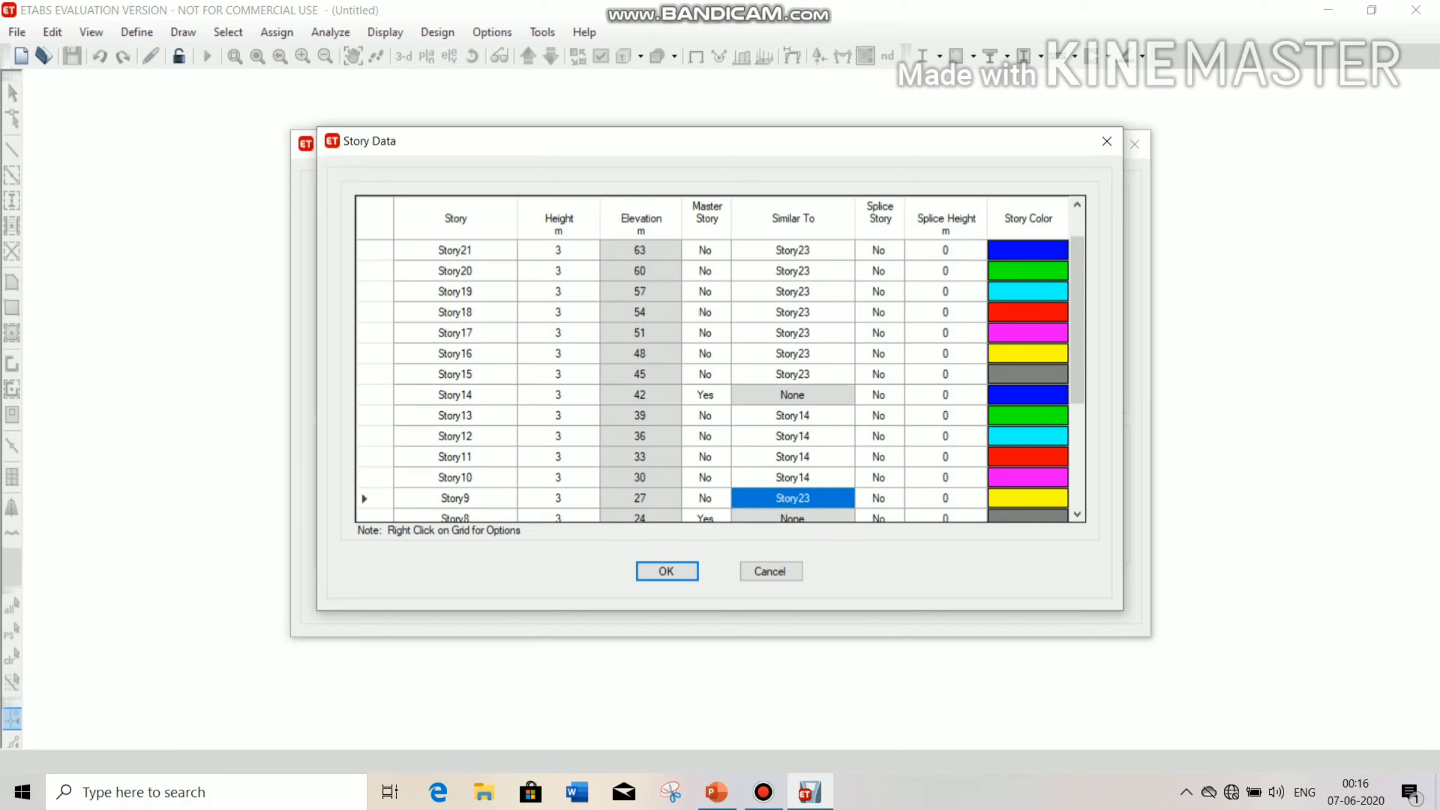
pyautogui.scroll(1, 791, 477)
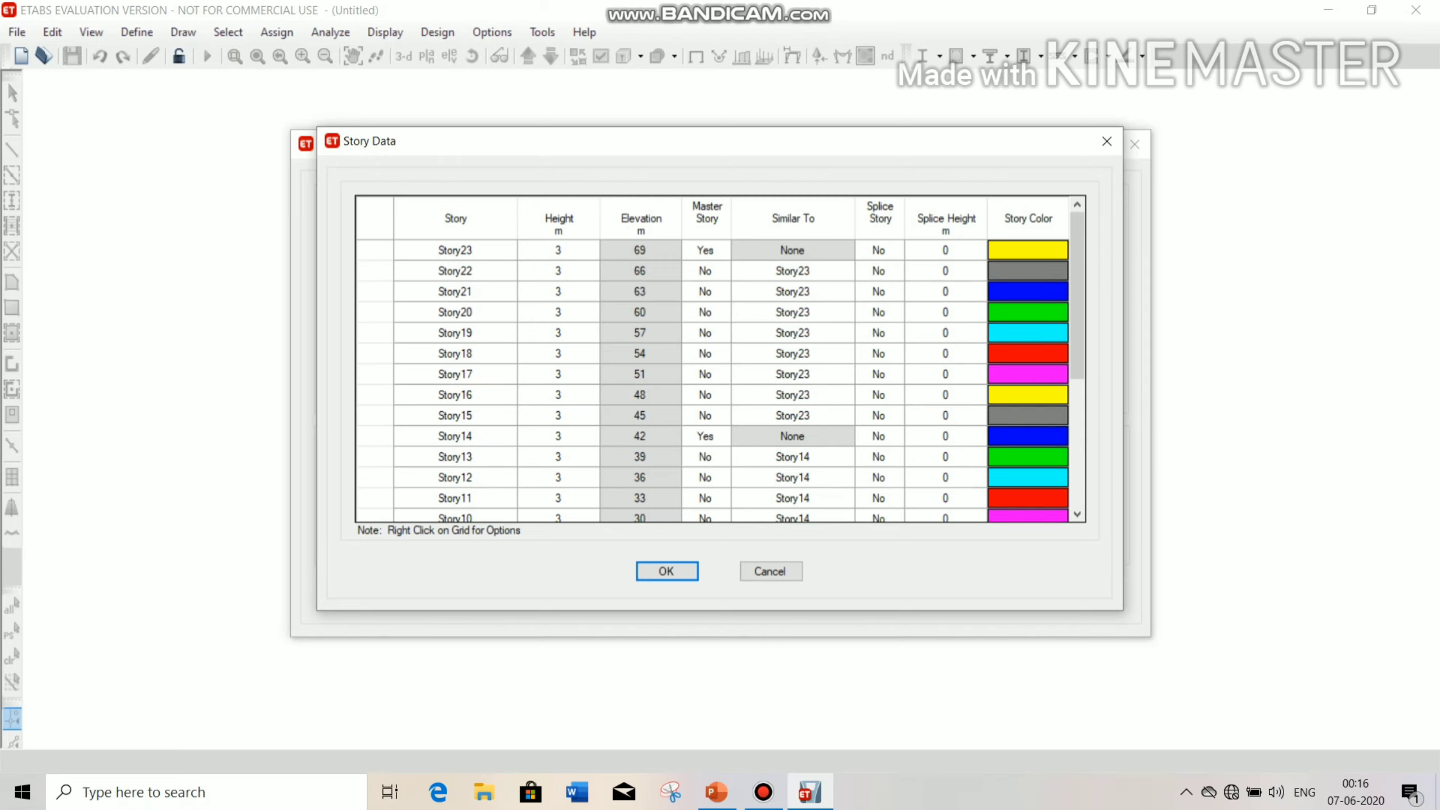
pyautogui.click(706, 333)
pyautogui.click(723, 333)
pyautogui.click(703, 350)
# - Set Story18 and Story17 as similar to Story19
pyautogui.click(793, 353)
pyautogui.click(846, 353)
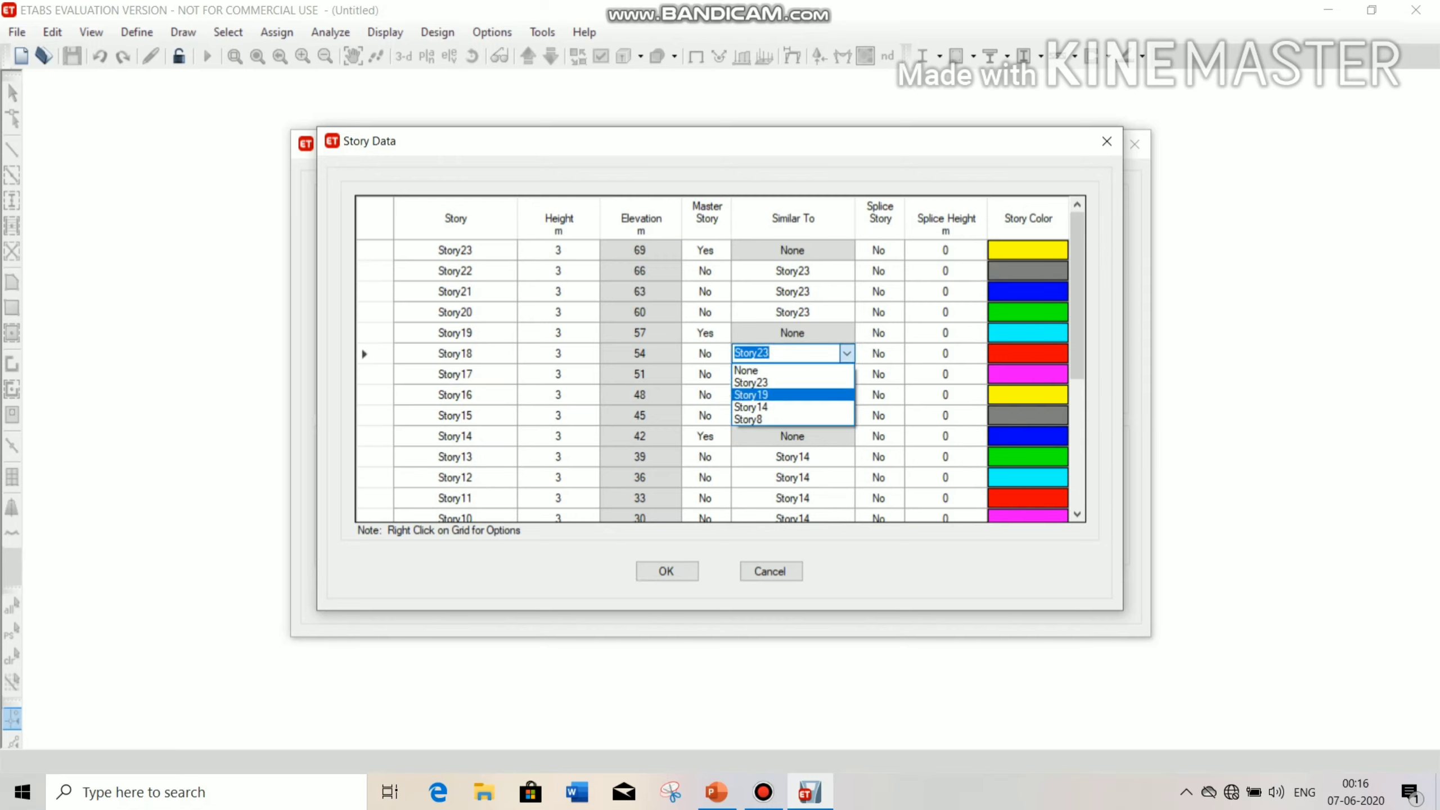
pyautogui.click(782, 393)
pyautogui.click(793, 375)
pyautogui.click(846, 375)
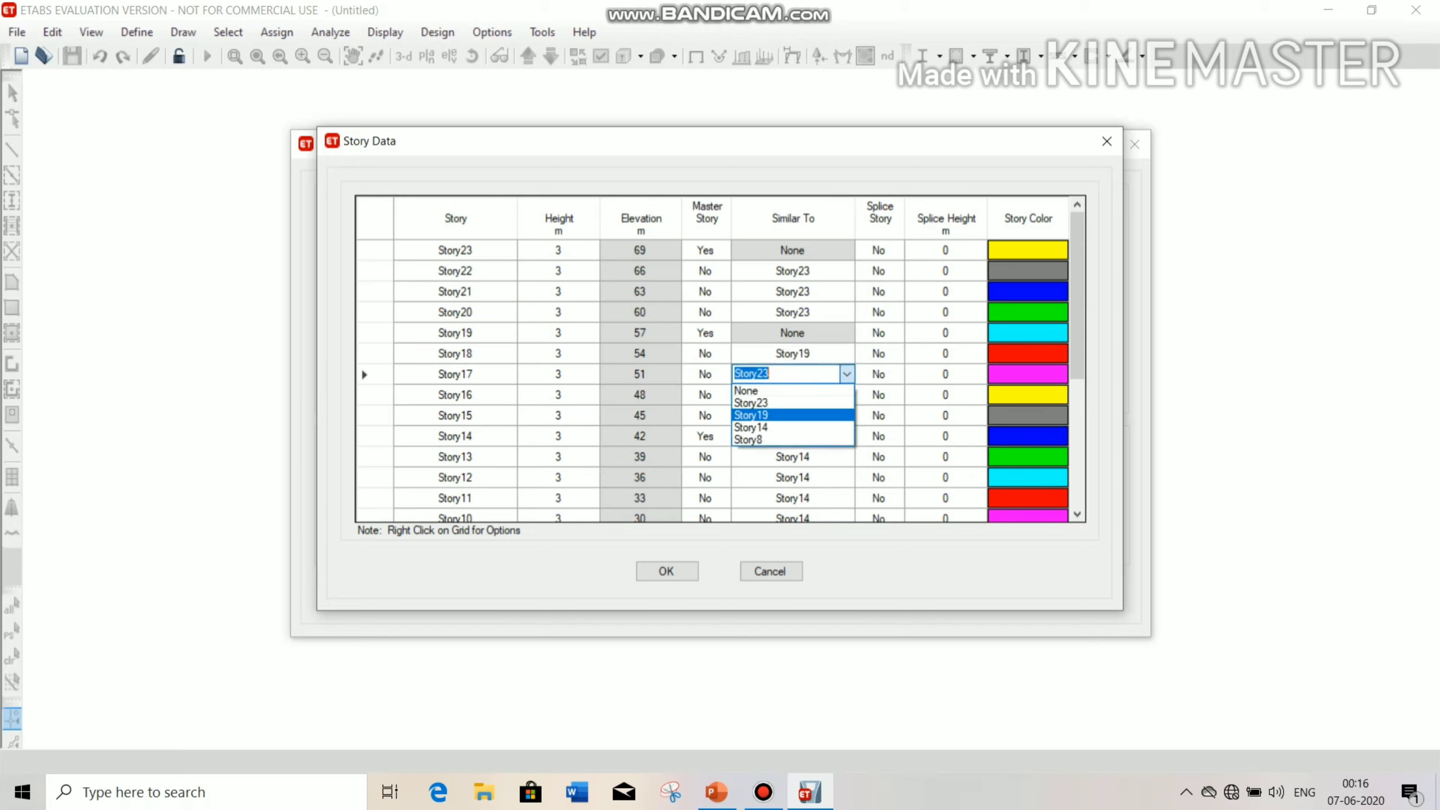
pyautogui.click(782, 409)
# - Set Story16 and Story15 as similar to Story19
pyautogui.click(793, 395)
pyautogui.click(847, 395)
pyautogui.click(782, 437)
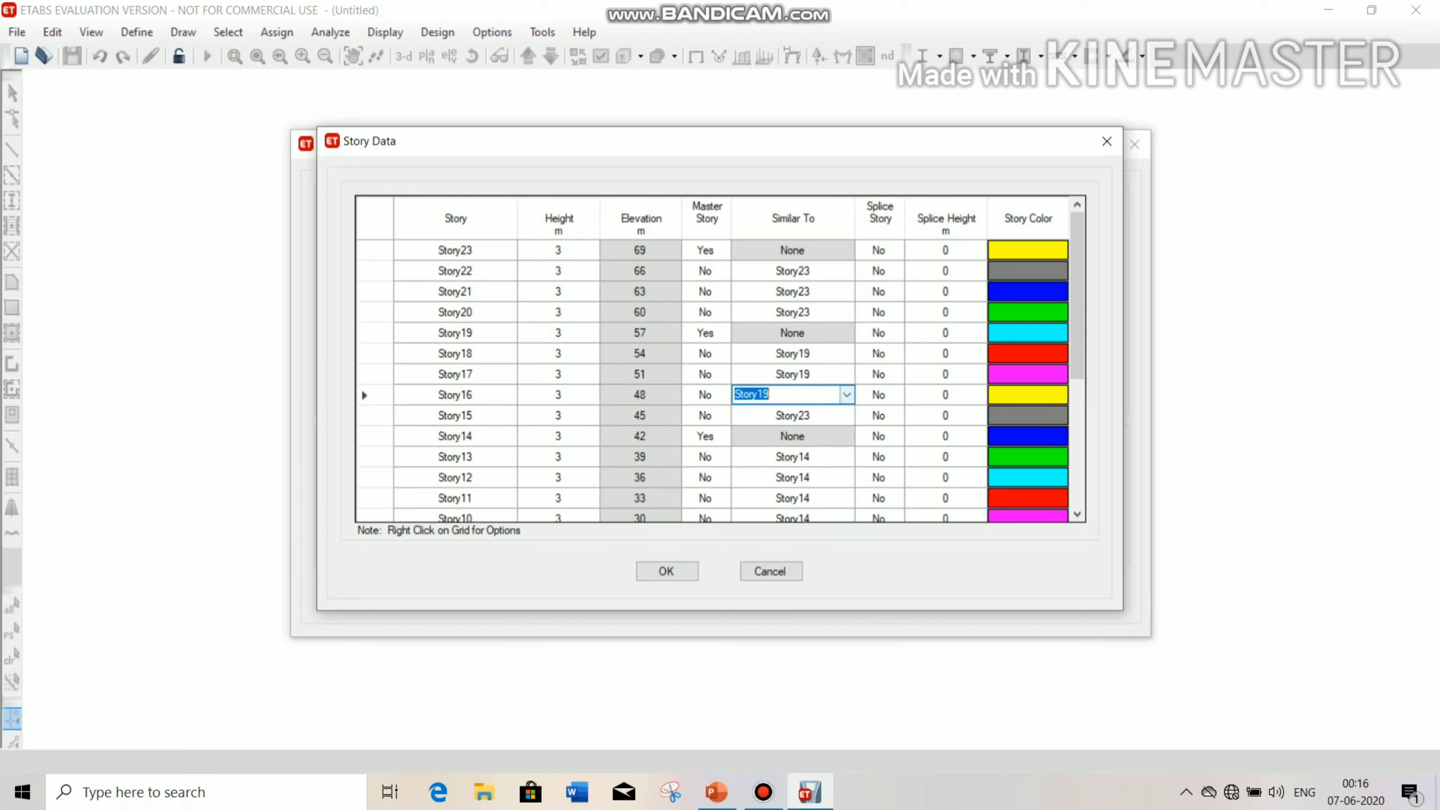
pyautogui.click(793, 415)
pyautogui.click(846, 415)
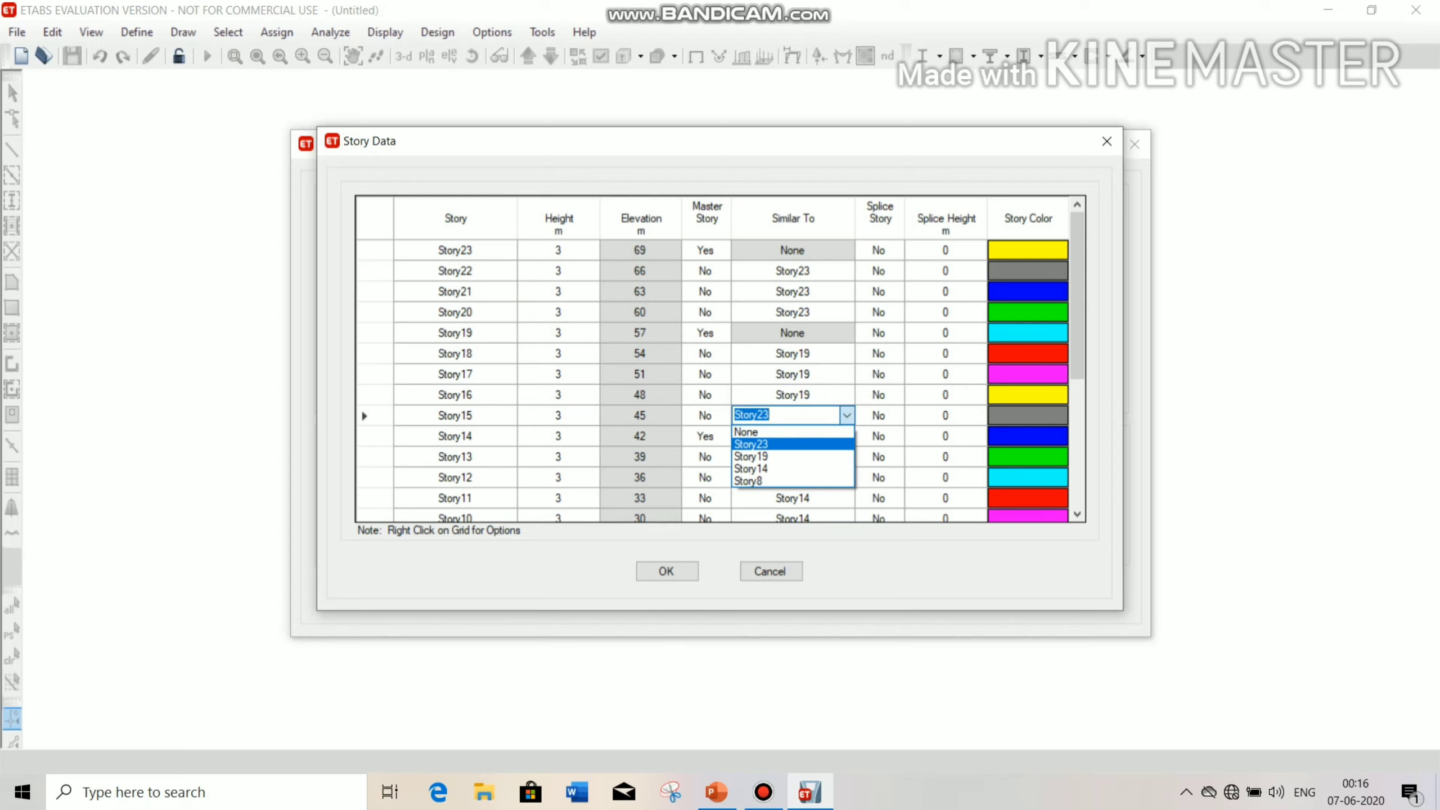
pyautogui.click(751, 456)
# - Set Story9 as similar to master story Story14 in the story data
pyautogui.scroll(-4, 736, 374)
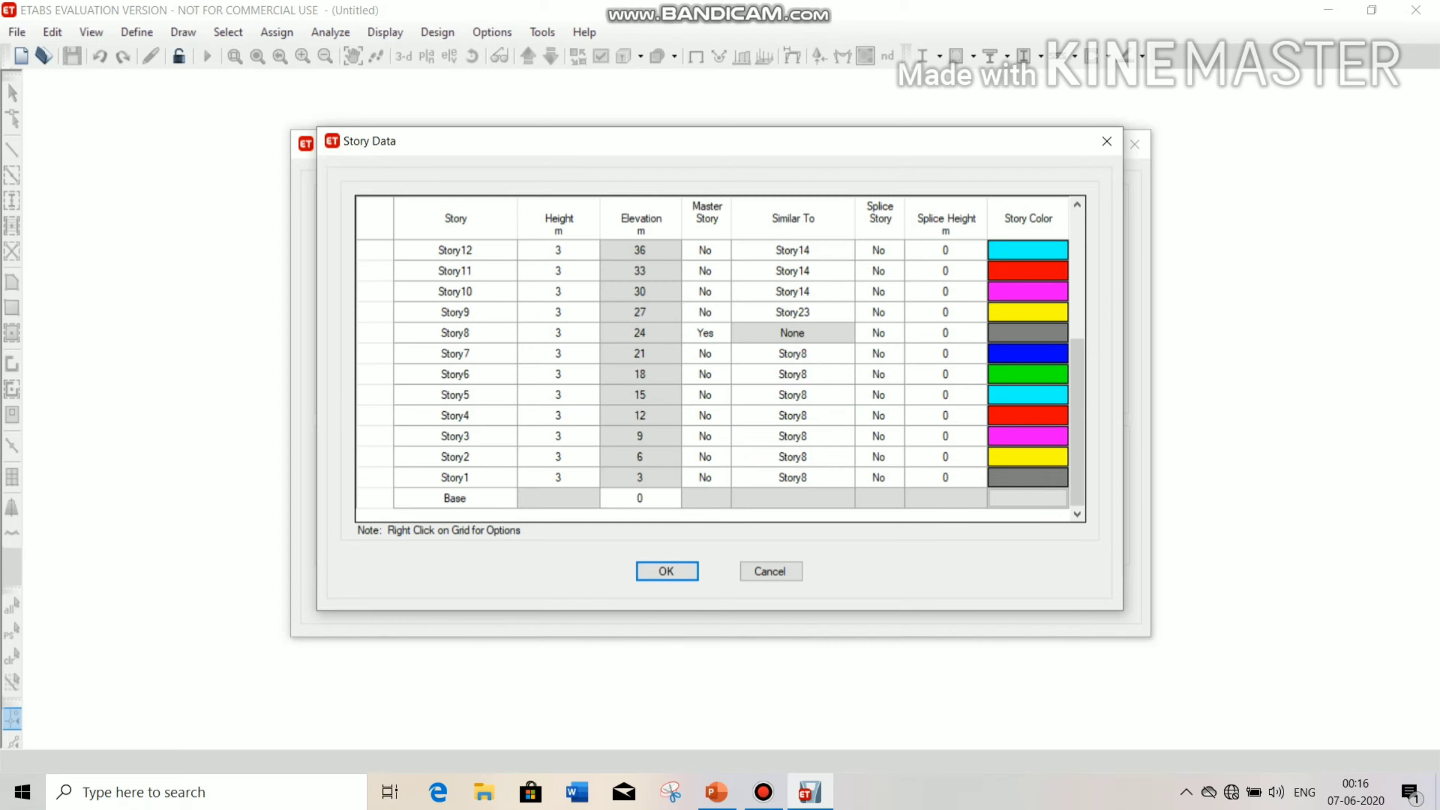
pyautogui.scroll(1, 720, 374)
pyautogui.click(793, 374)
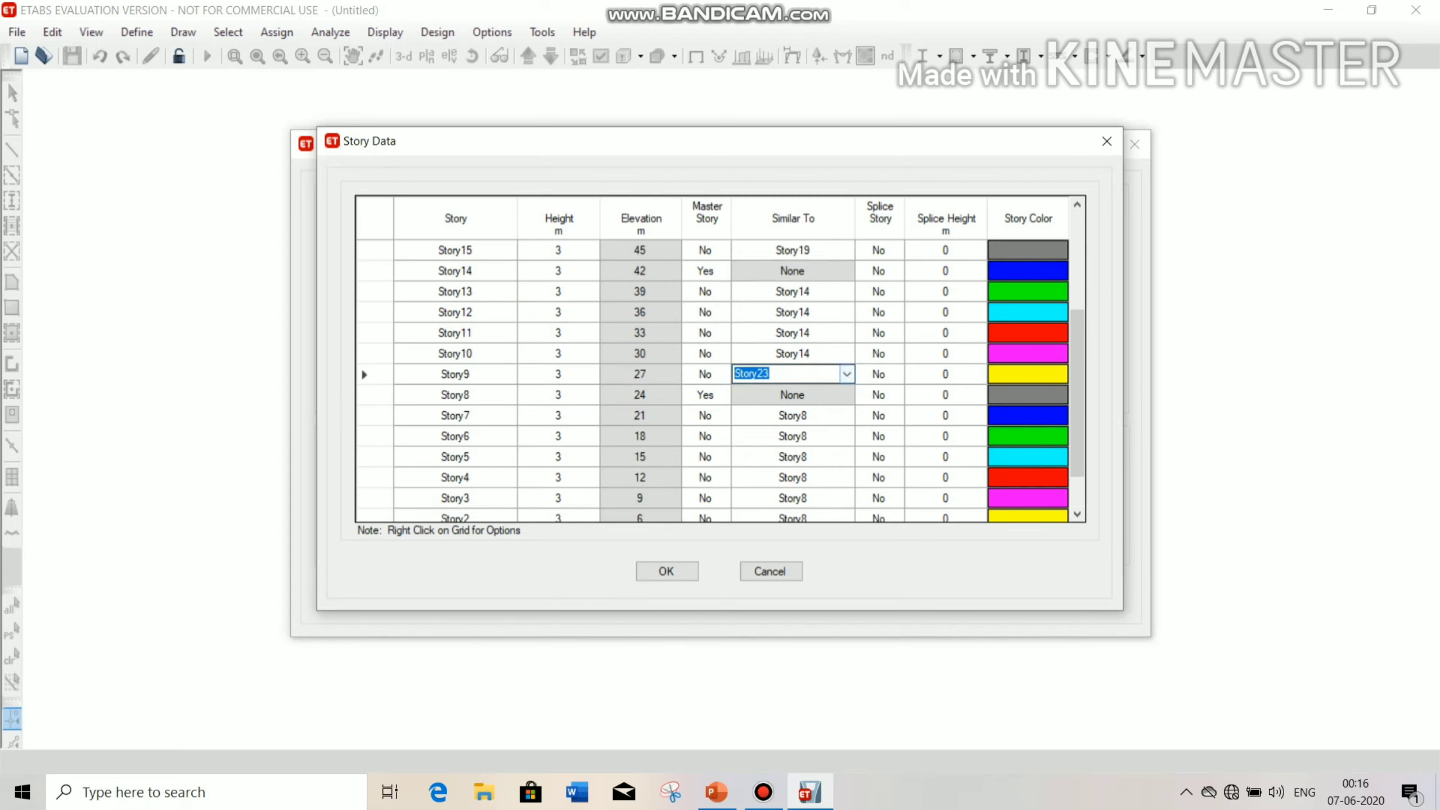
pyautogui.click(847, 374)
pyautogui.click(750, 427)
# - Review and accept the custom story data, and create the new model from the Grid Only template
pyautogui.scroll(-1, 720, 374)
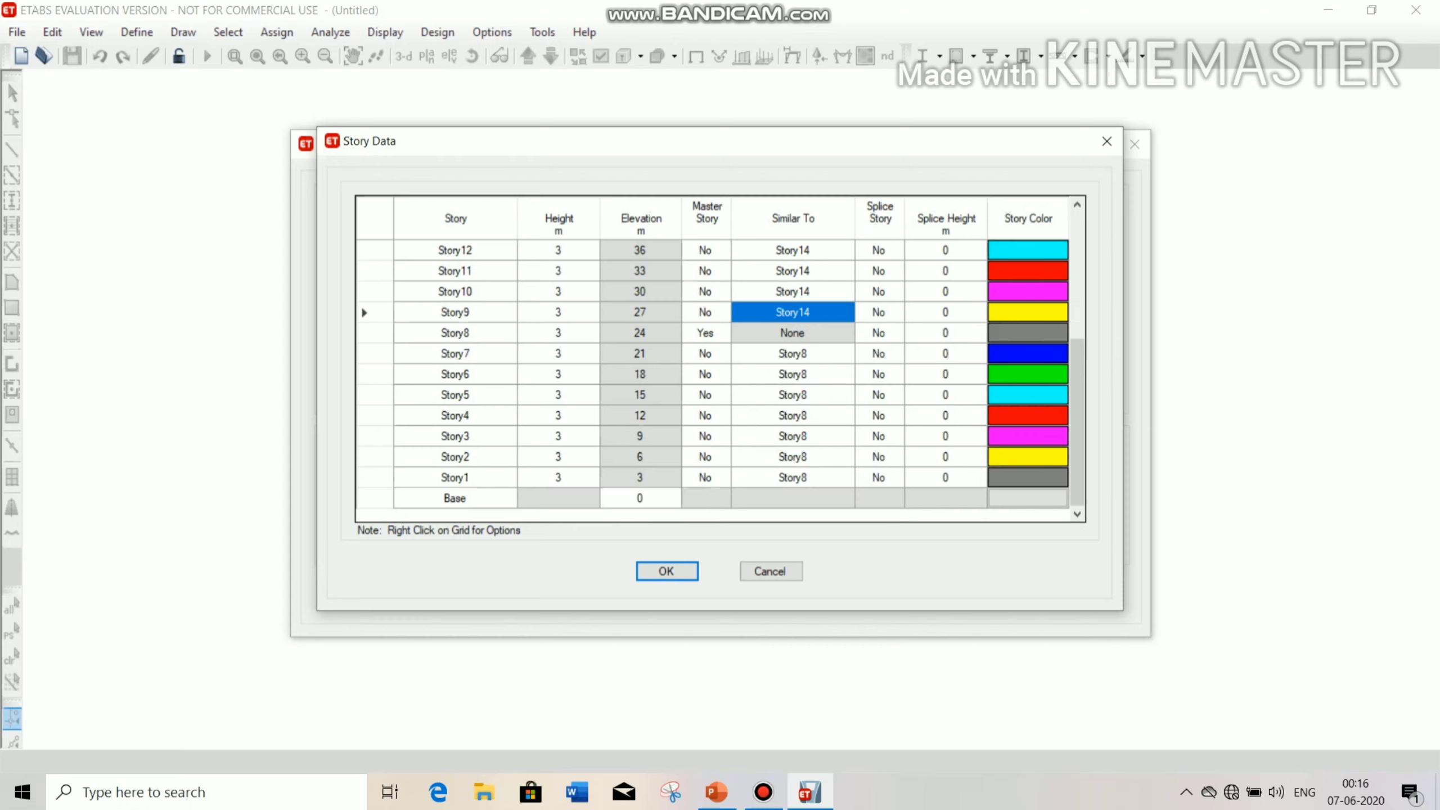
pyautogui.scroll(4, 720, 374)
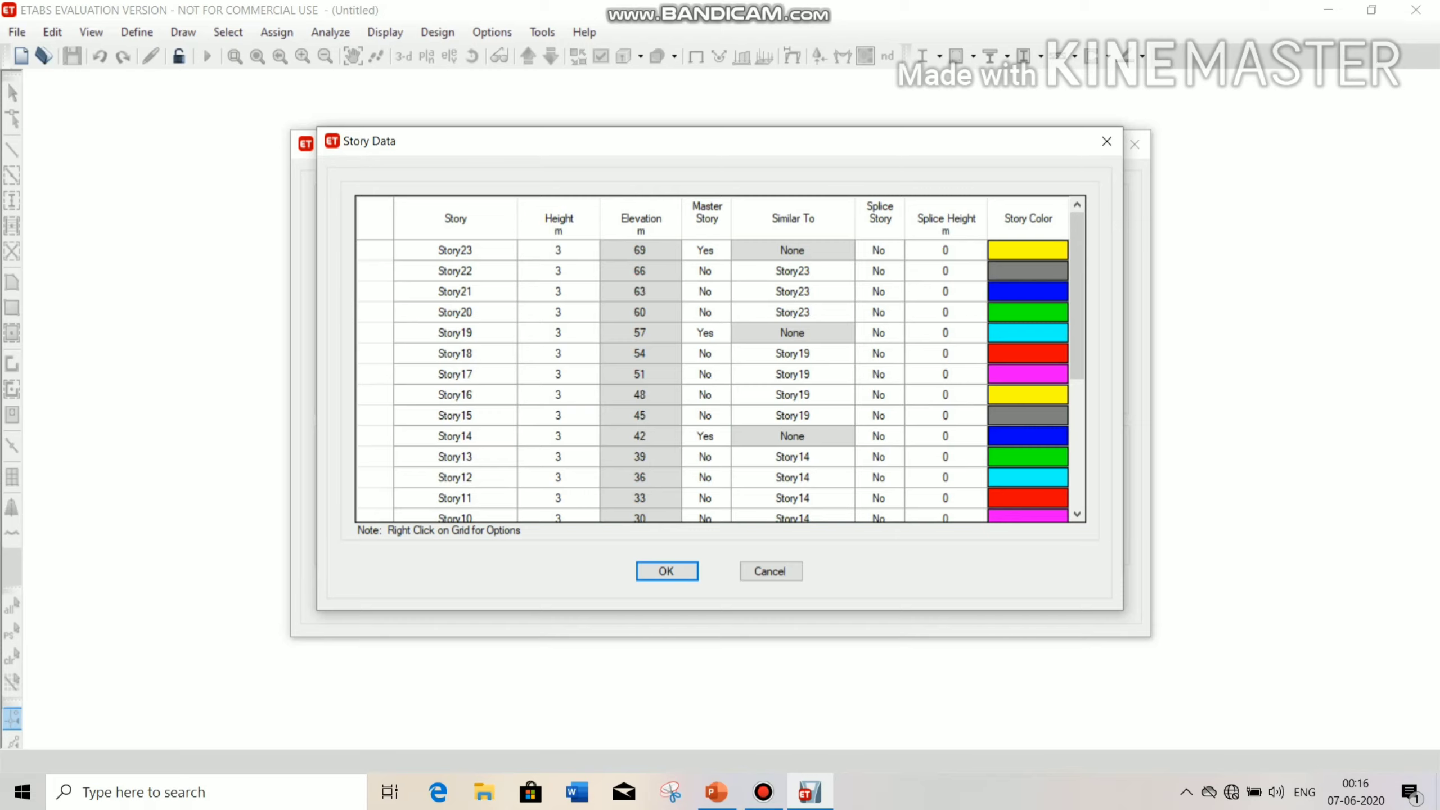
pyautogui.click(792, 250)
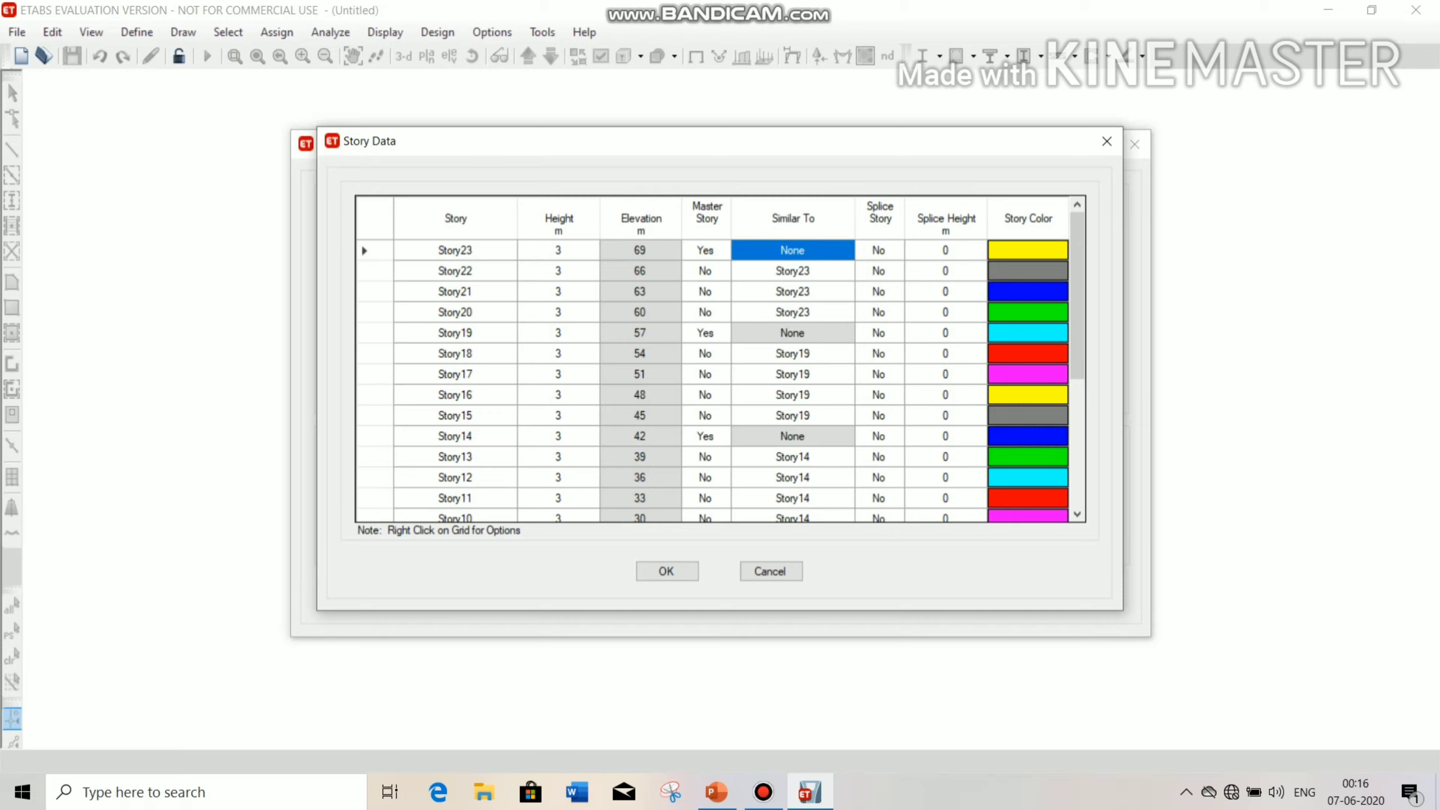
pyautogui.click(666, 571)
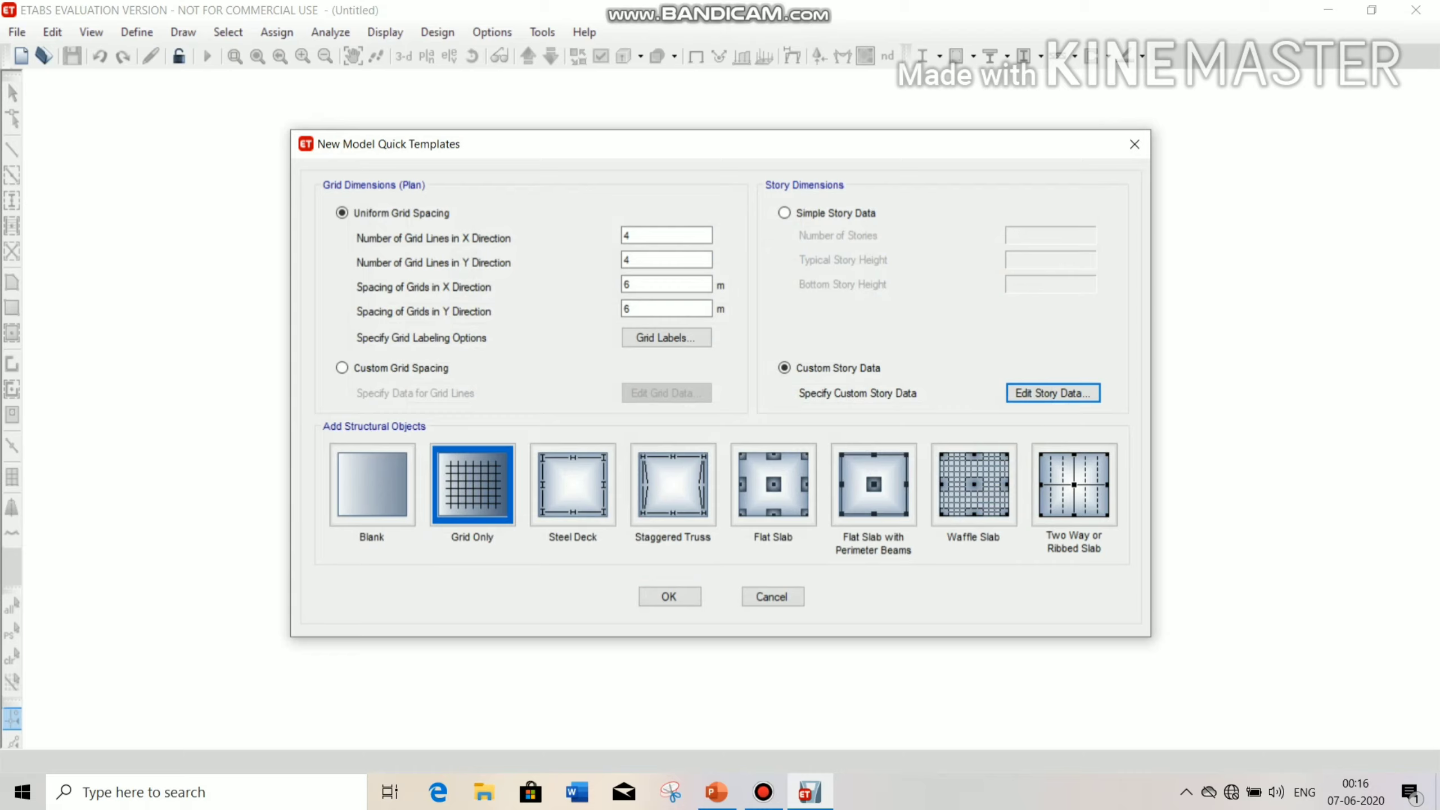
pyautogui.click(473, 485)
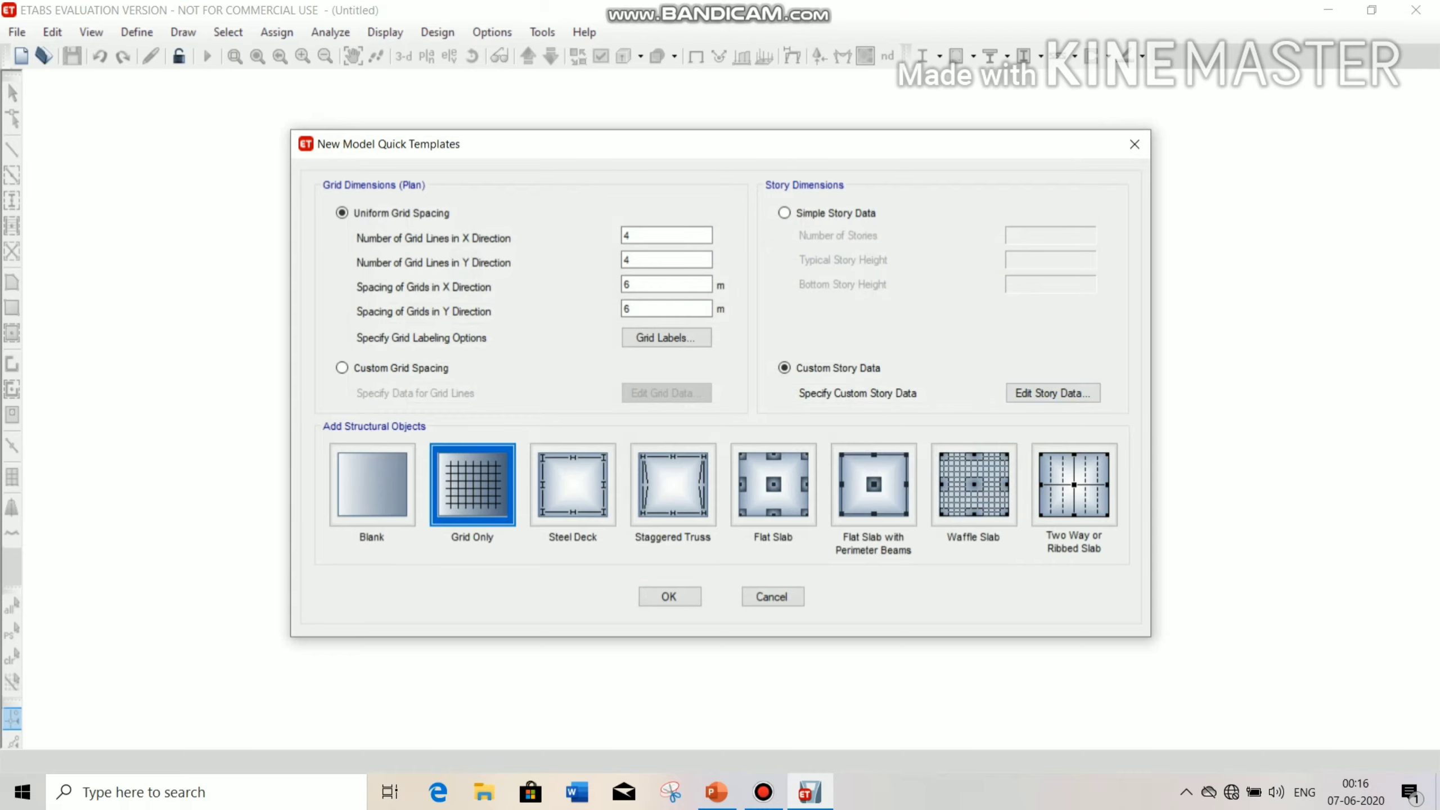
pyautogui.click(669, 597)
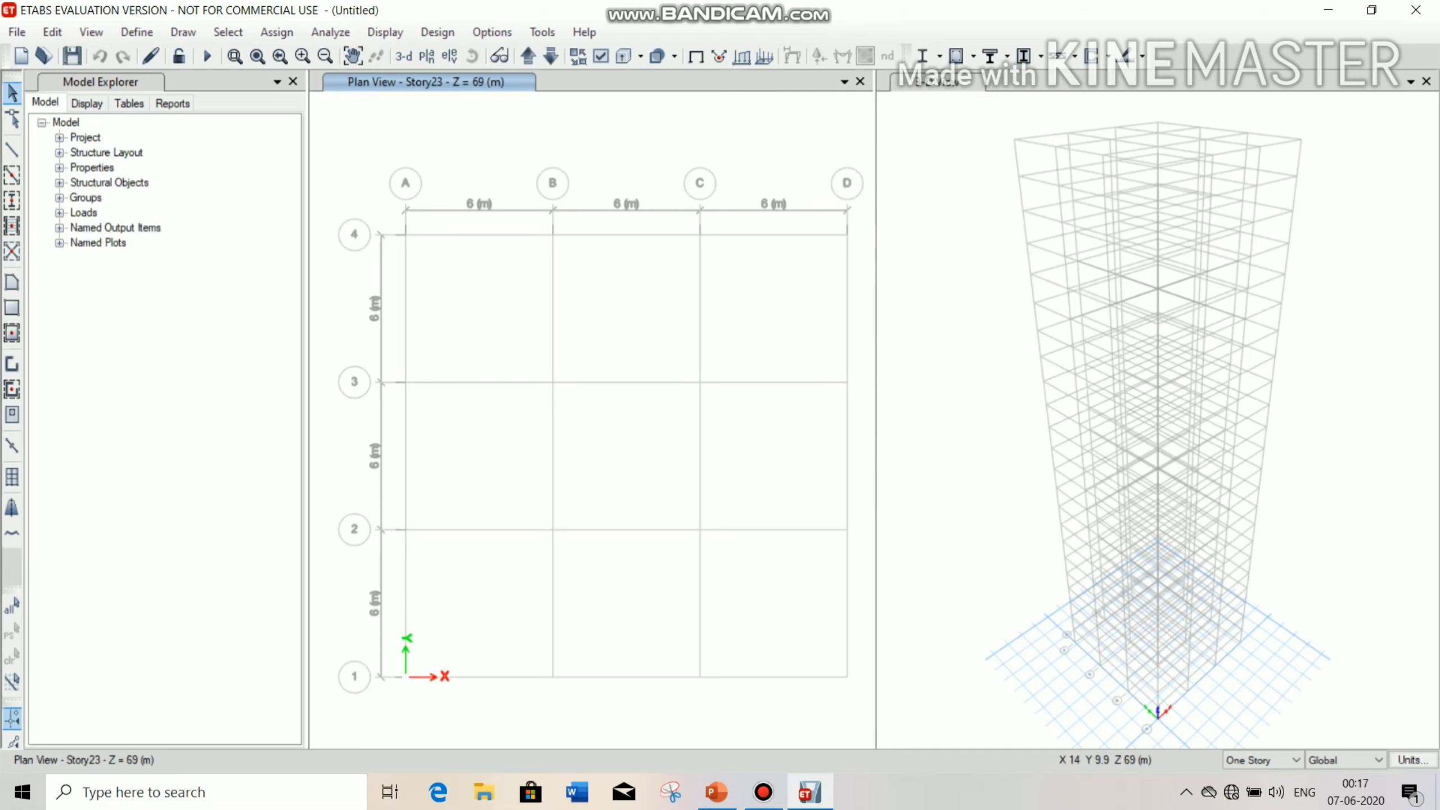
# - Define a new concrete material with region India, Indian standard and grade M40
pyautogui.click(137, 31)
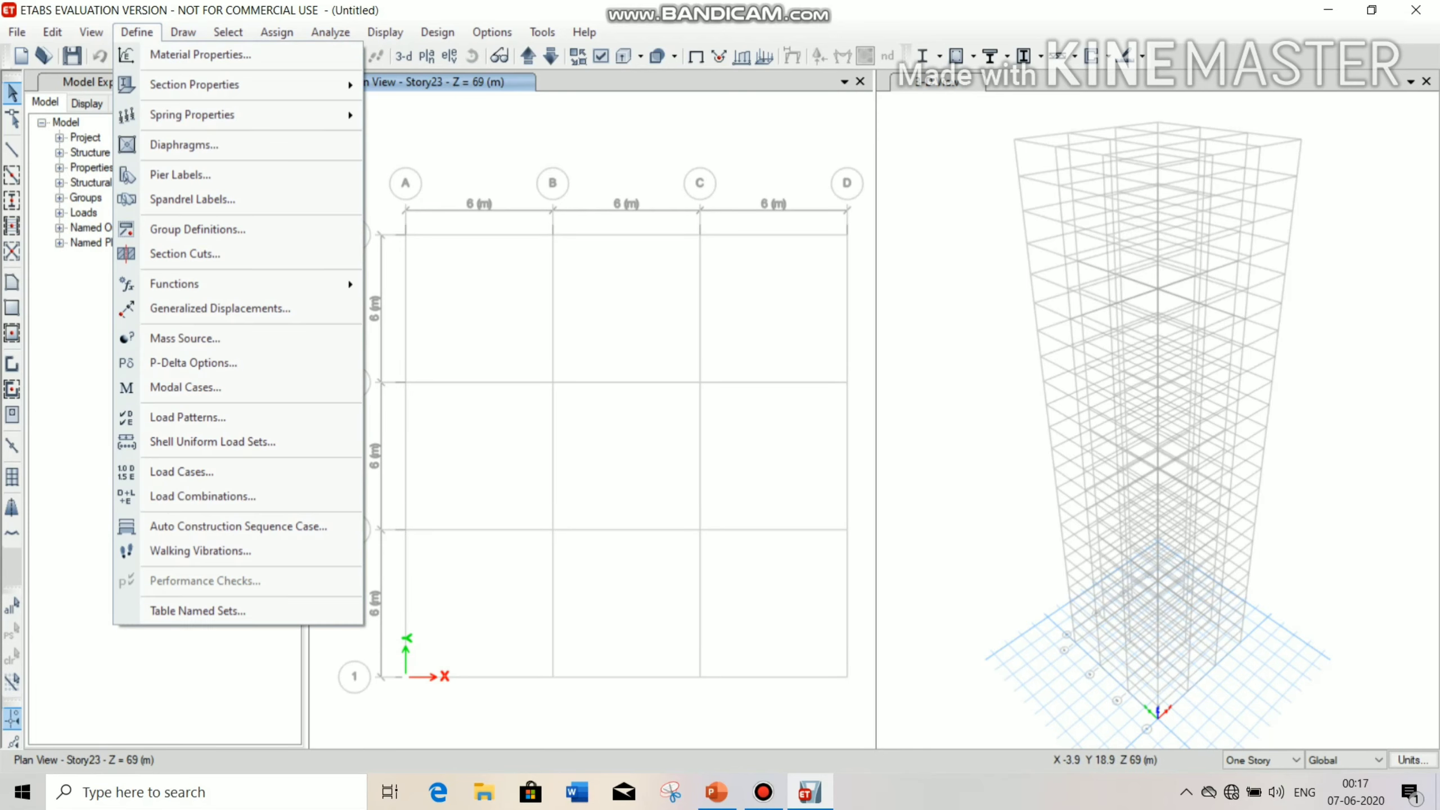
pyautogui.click(200, 54)
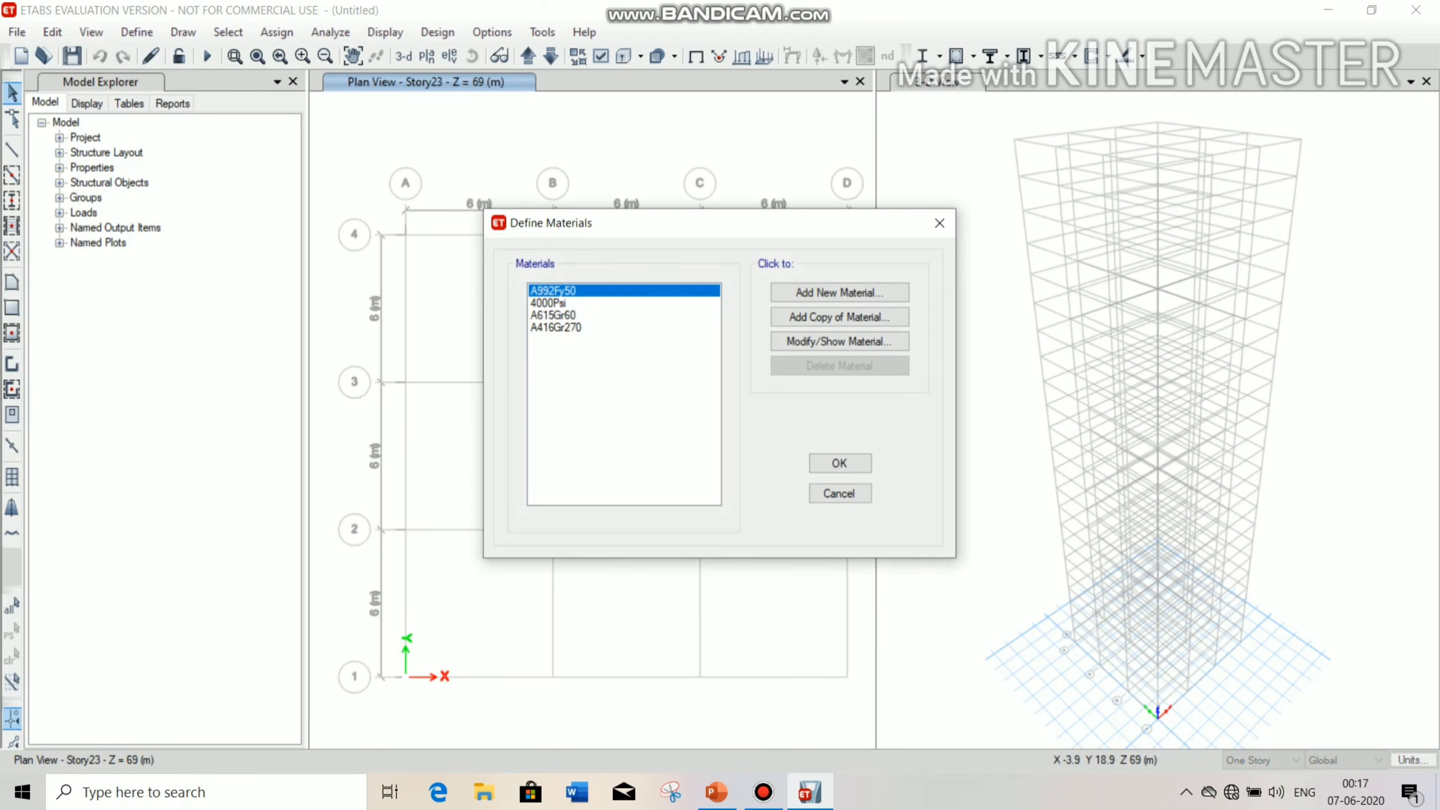
pyautogui.click(839, 292)
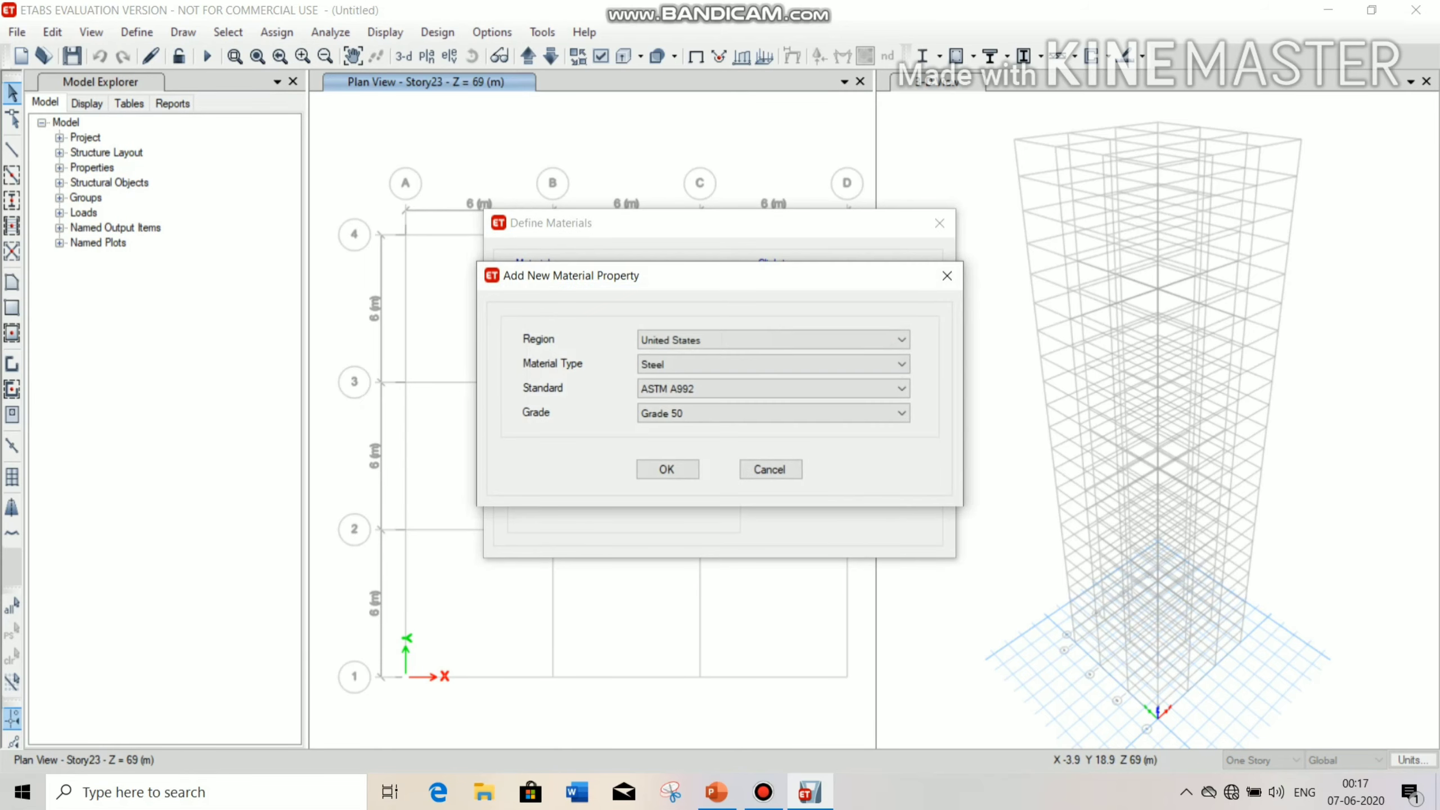
pyautogui.click(839, 340)
pyautogui.click(816, 380)
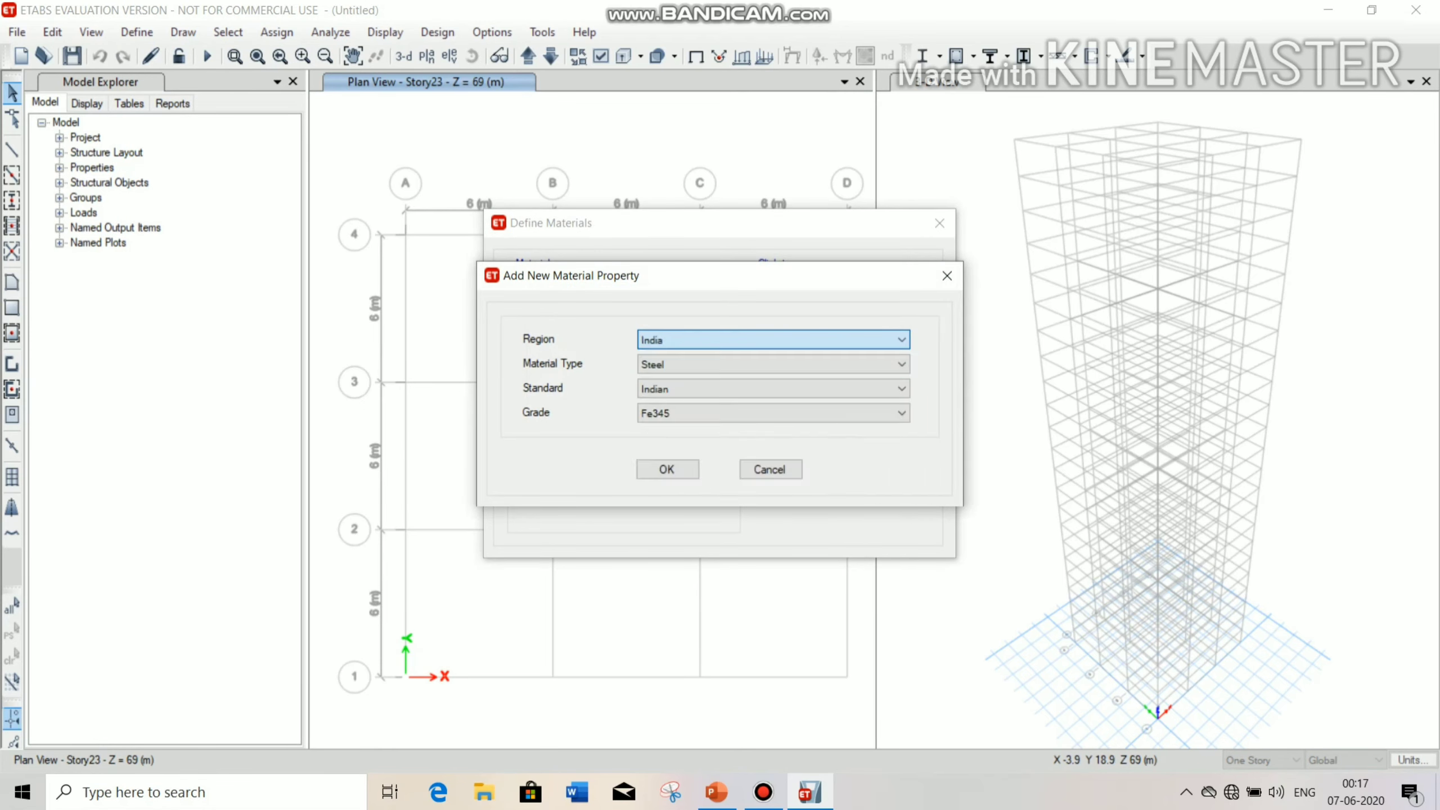
pyautogui.click(839, 364)
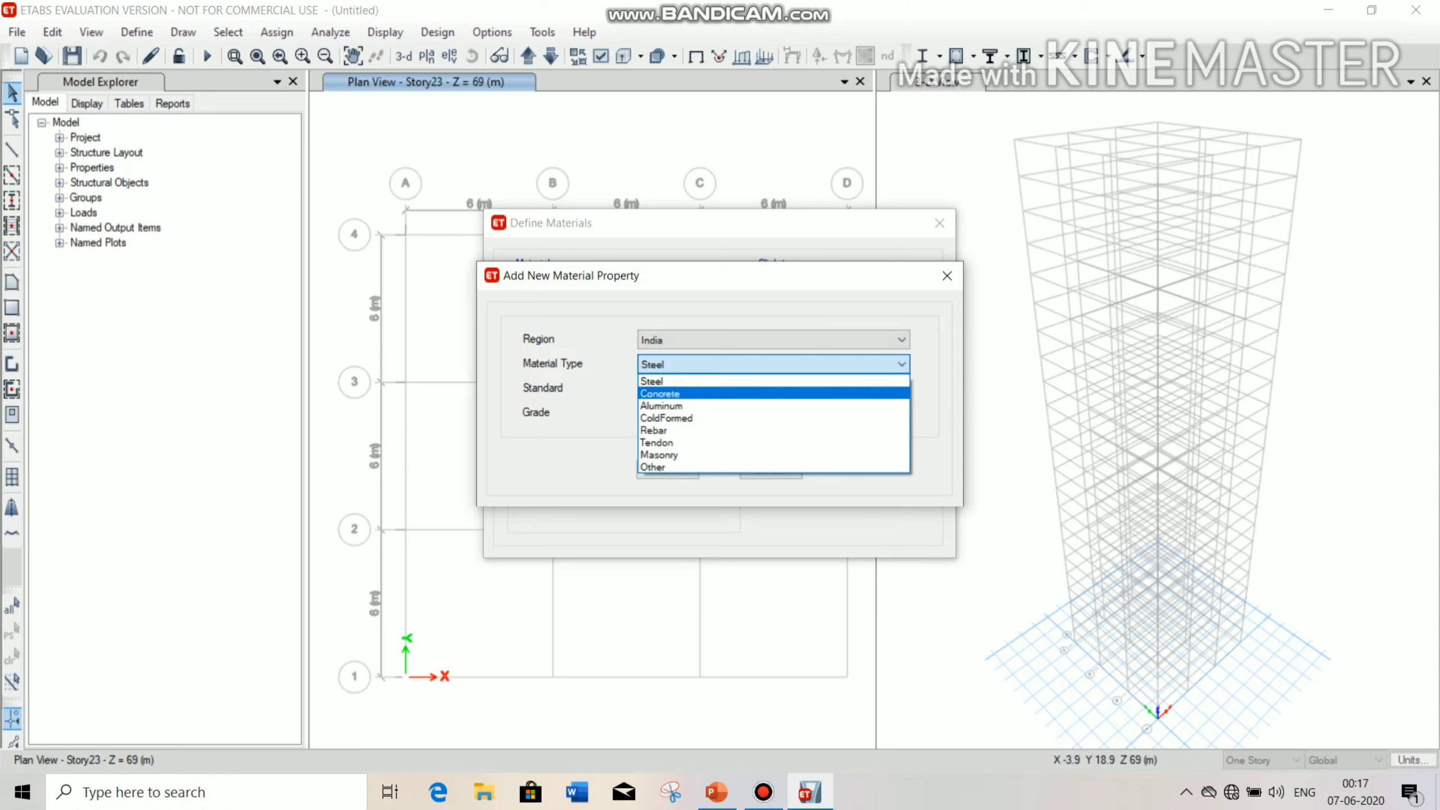
pyautogui.click(660, 393)
pyautogui.click(839, 412)
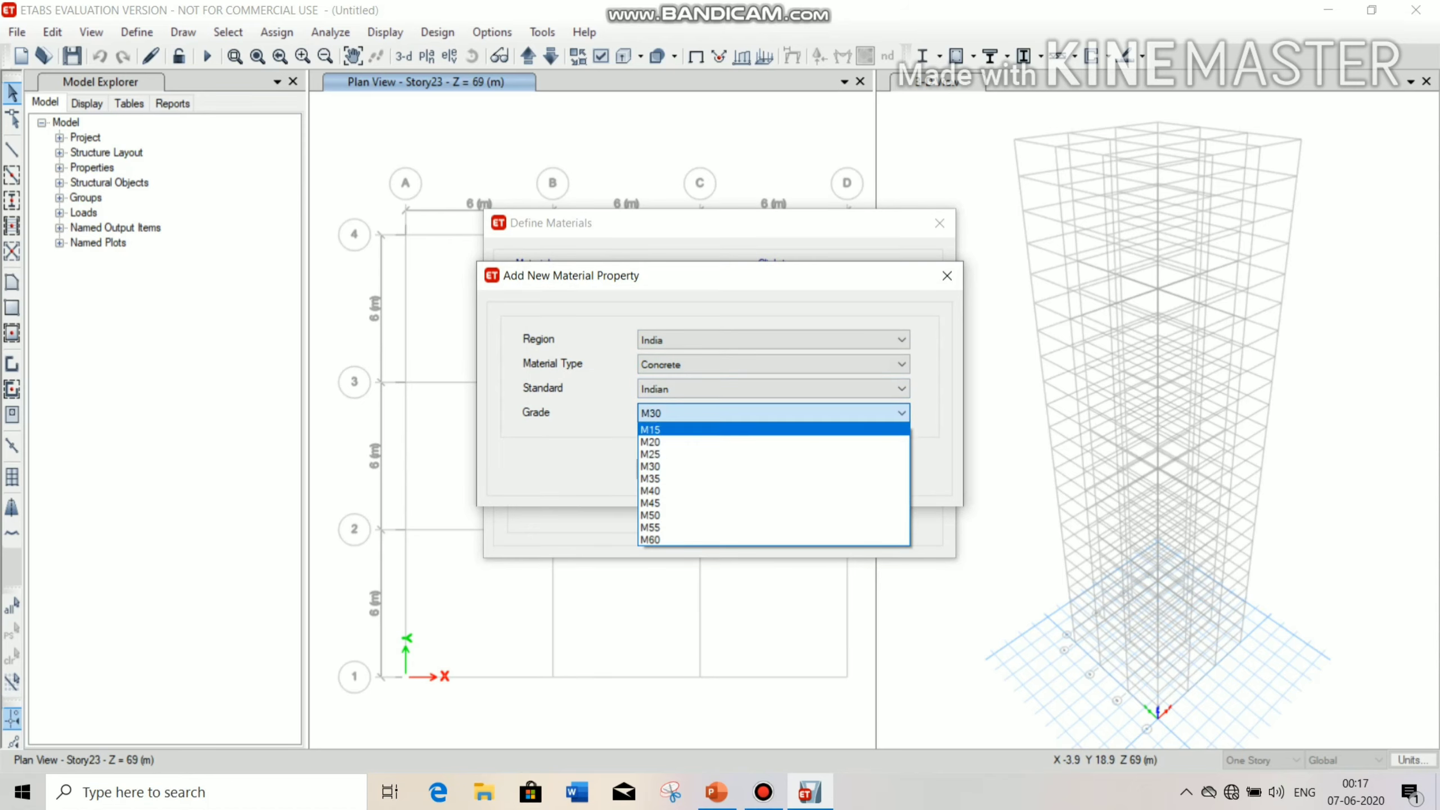
pyautogui.click(657, 491)
pyautogui.click(662, 469)
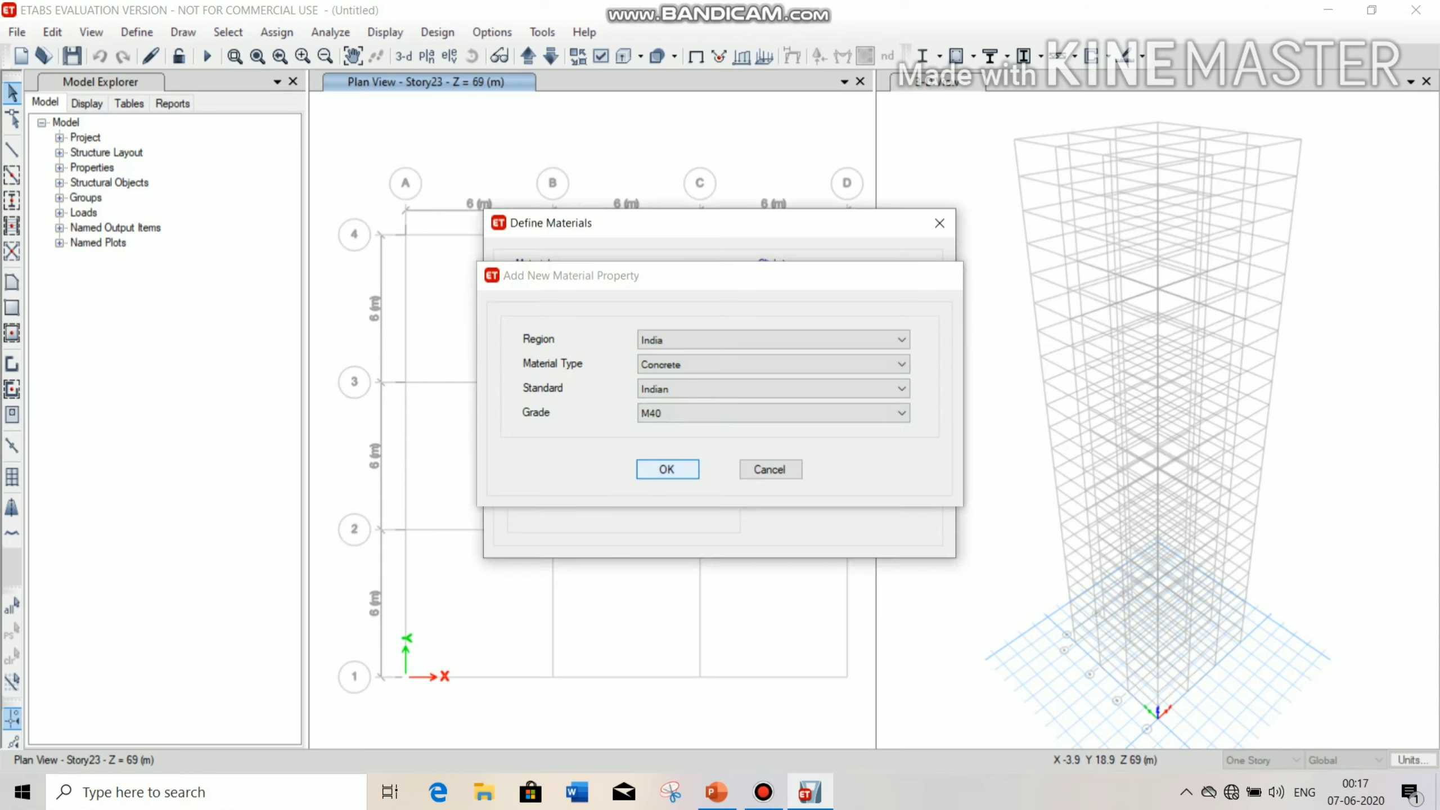
pyautogui.click(662, 638)
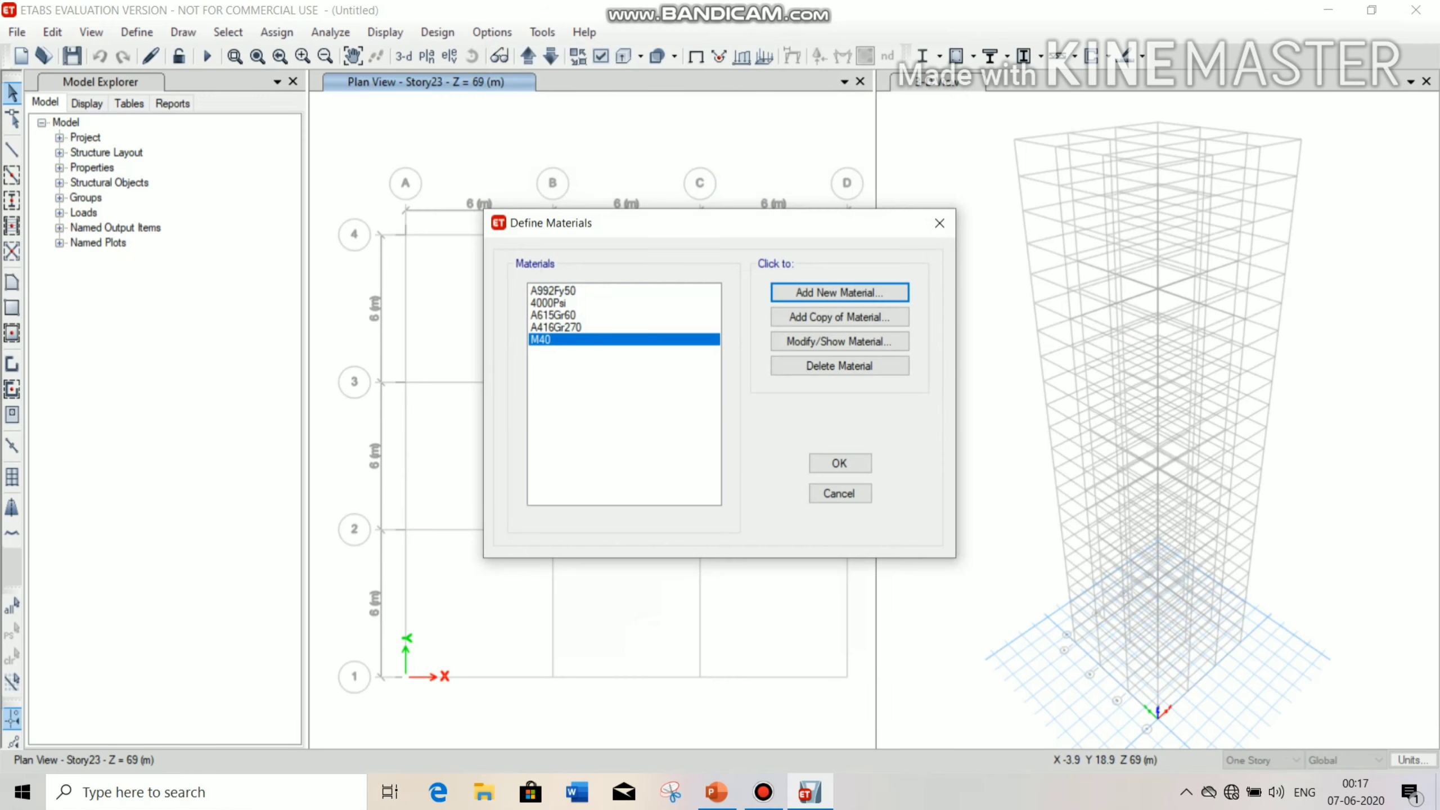
# - Add a new Indian rebar material of HYSD Grade 500
pyautogui.click(839, 292)
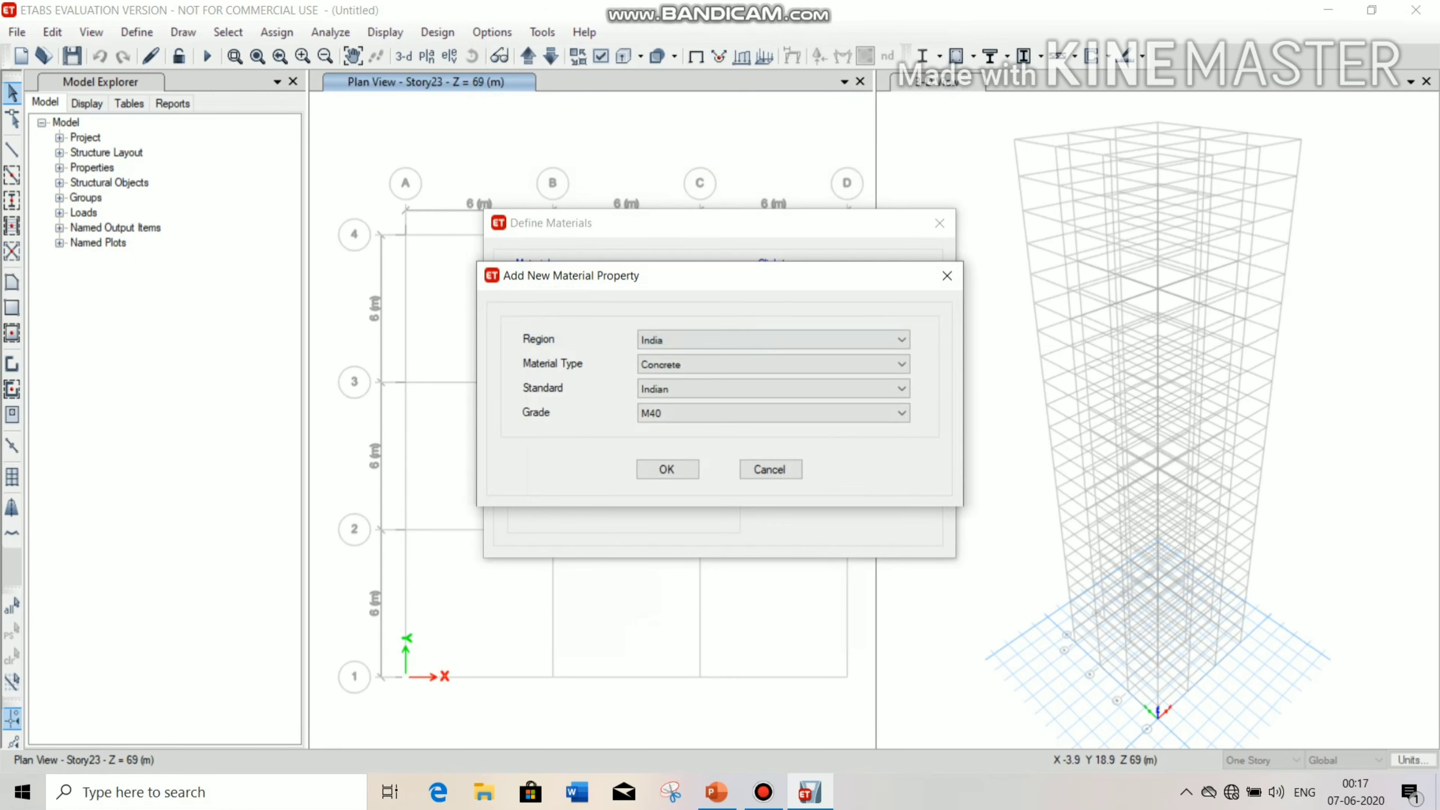
pyautogui.click(773, 364)
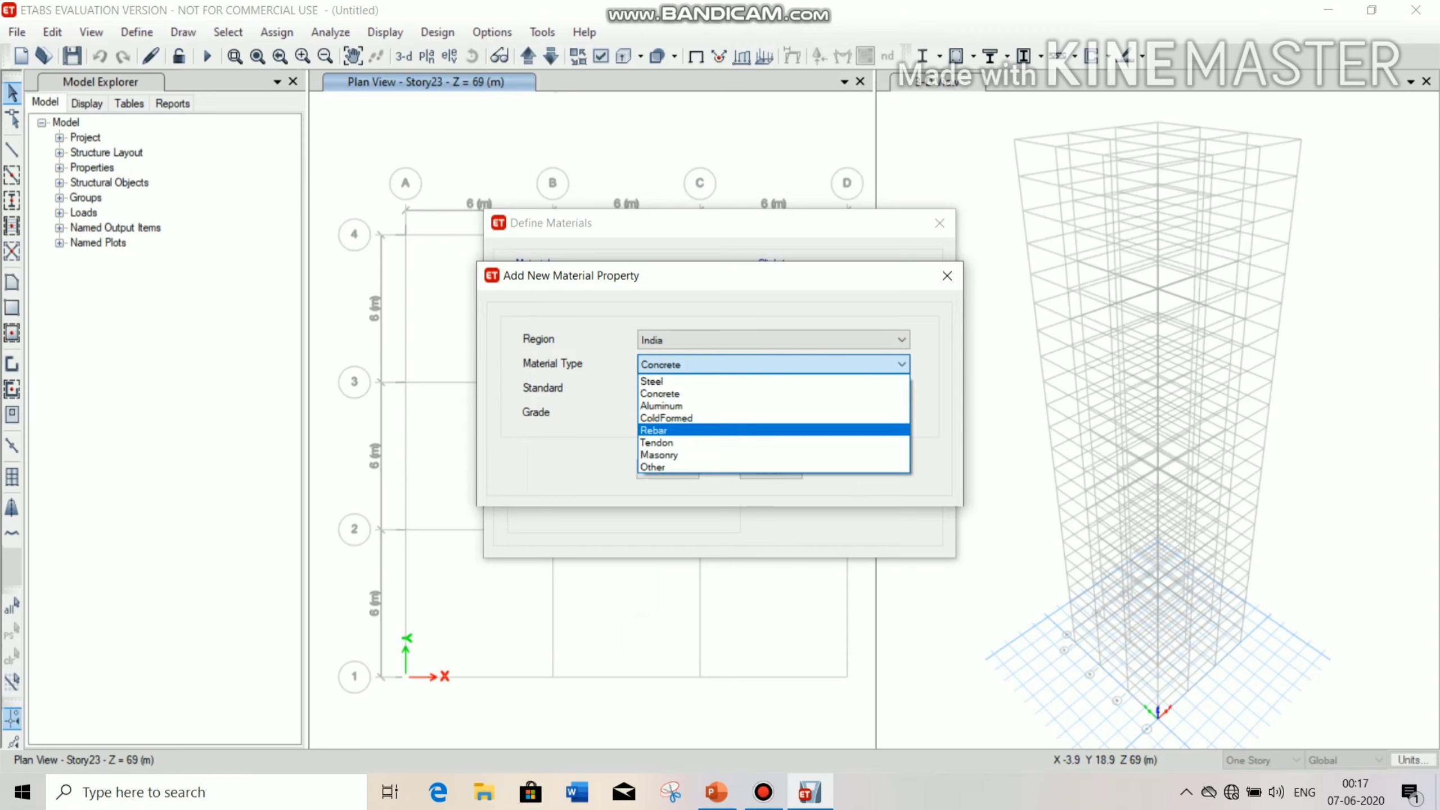
pyautogui.click(773, 430)
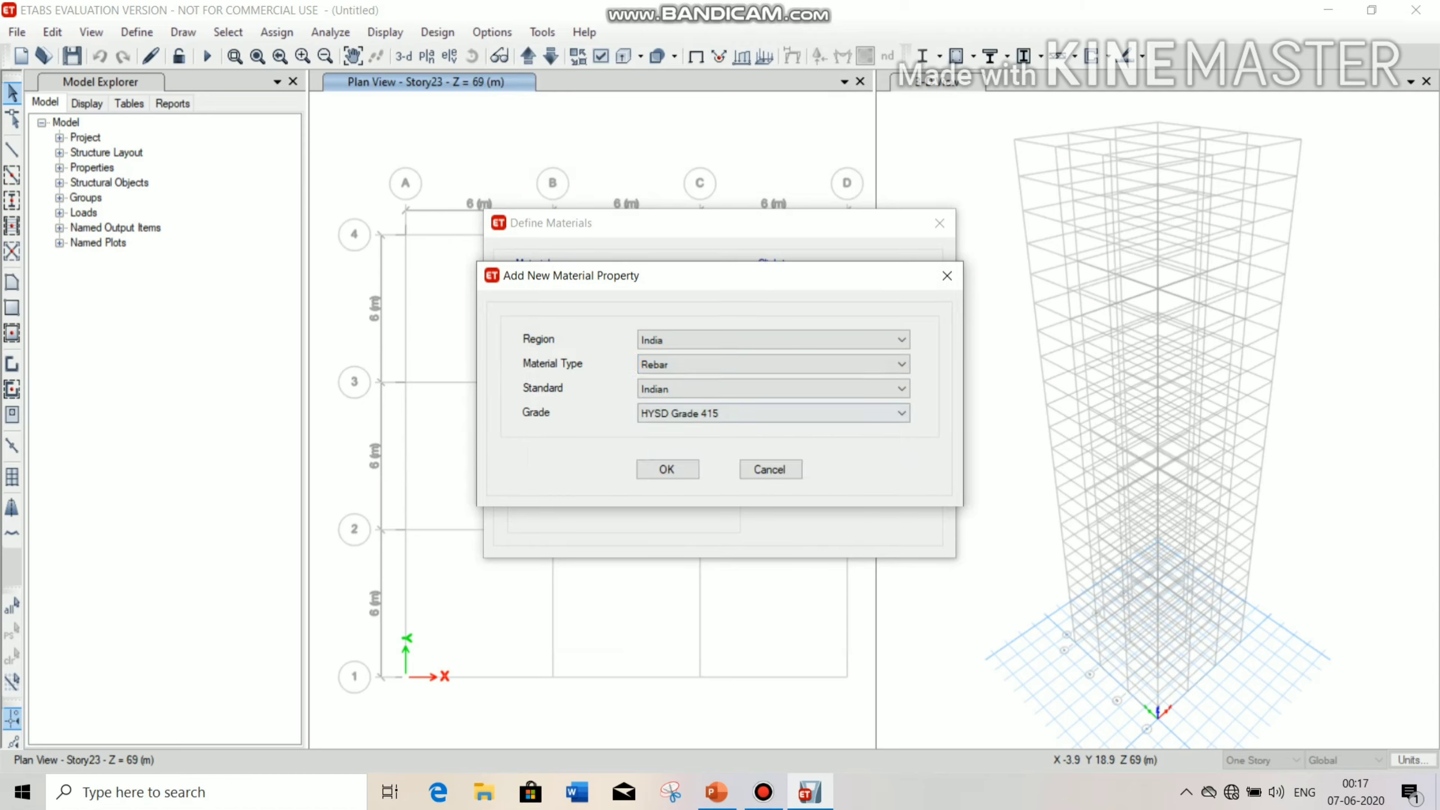
pyautogui.click(773, 412)
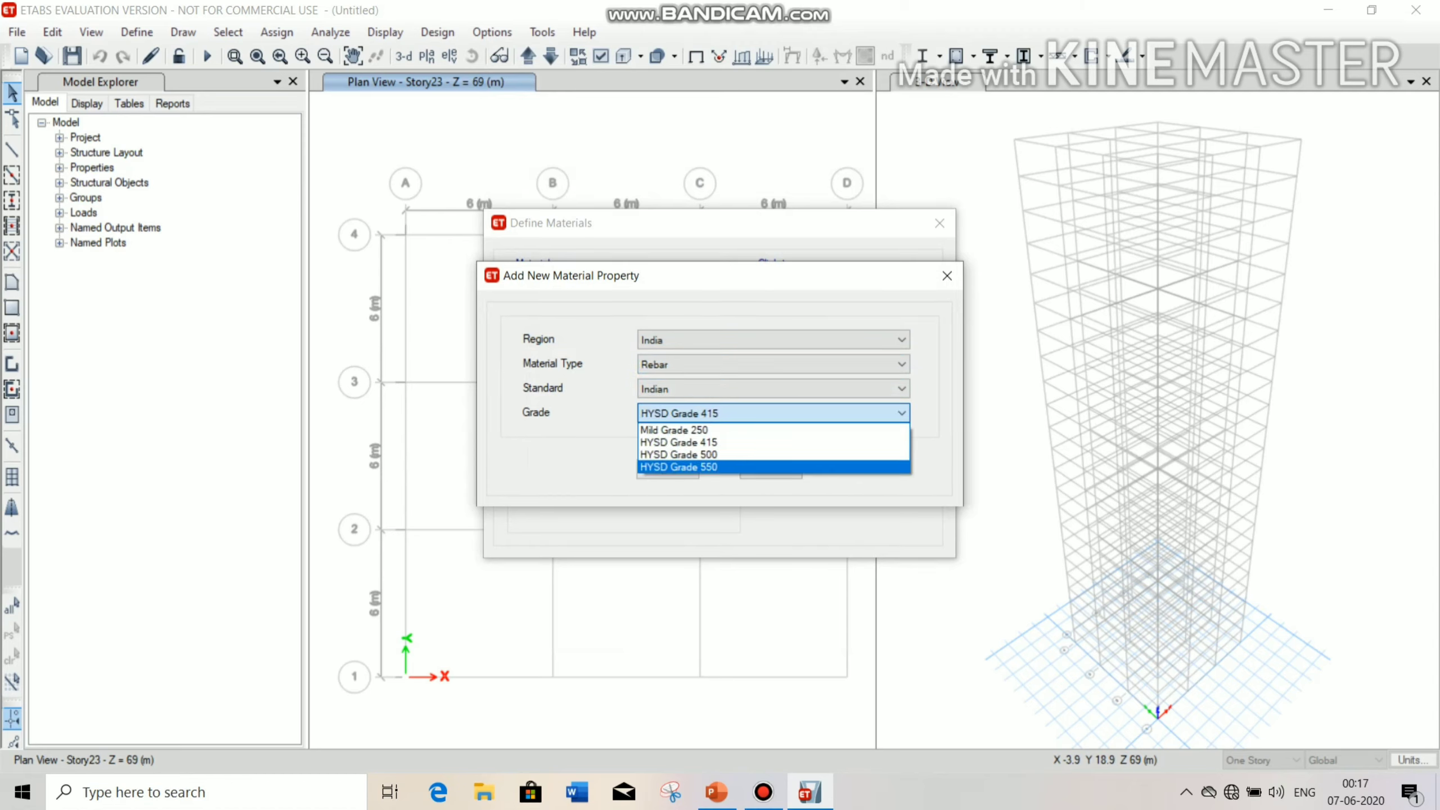
pyautogui.click(773, 455)
pyautogui.click(667, 470)
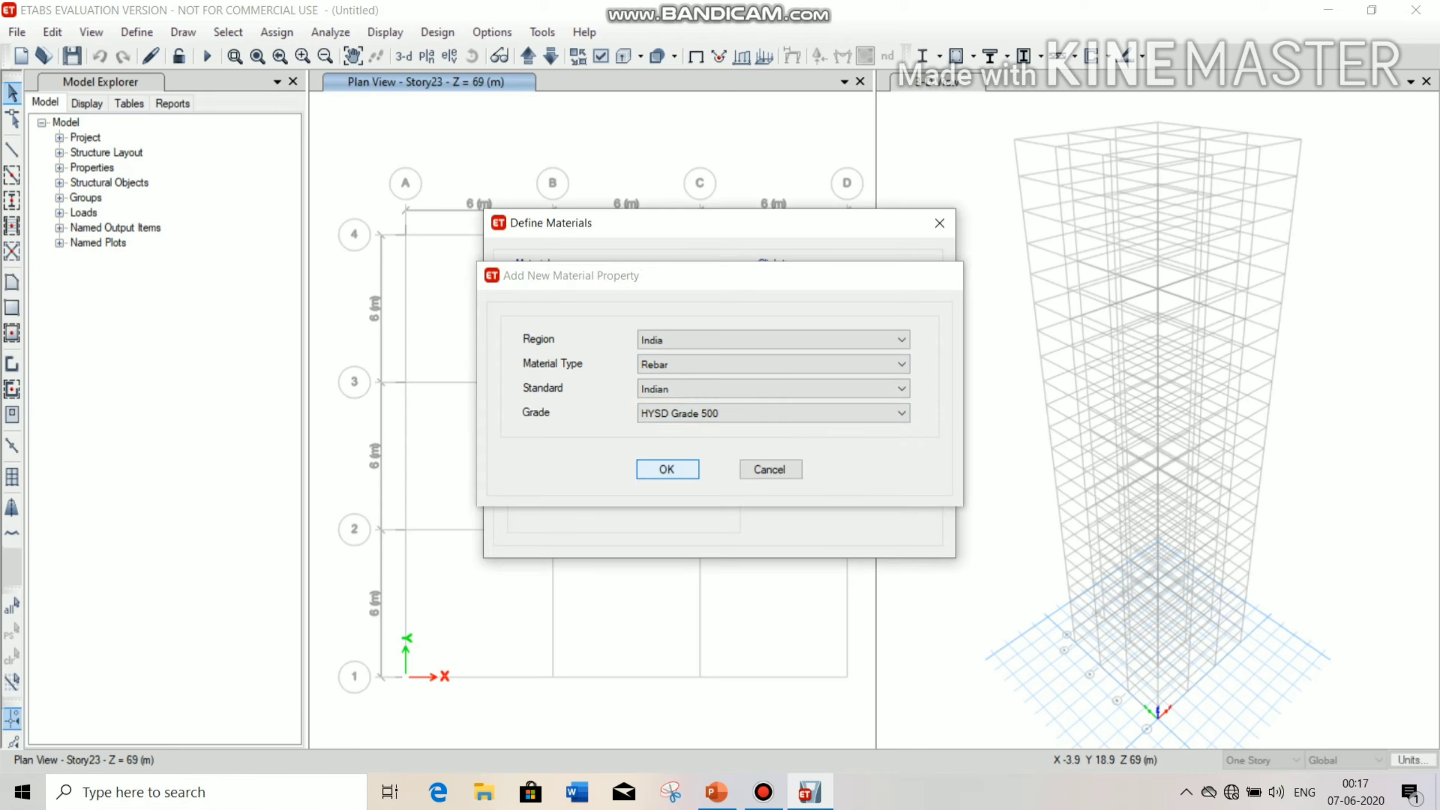
pyautogui.click(662, 589)
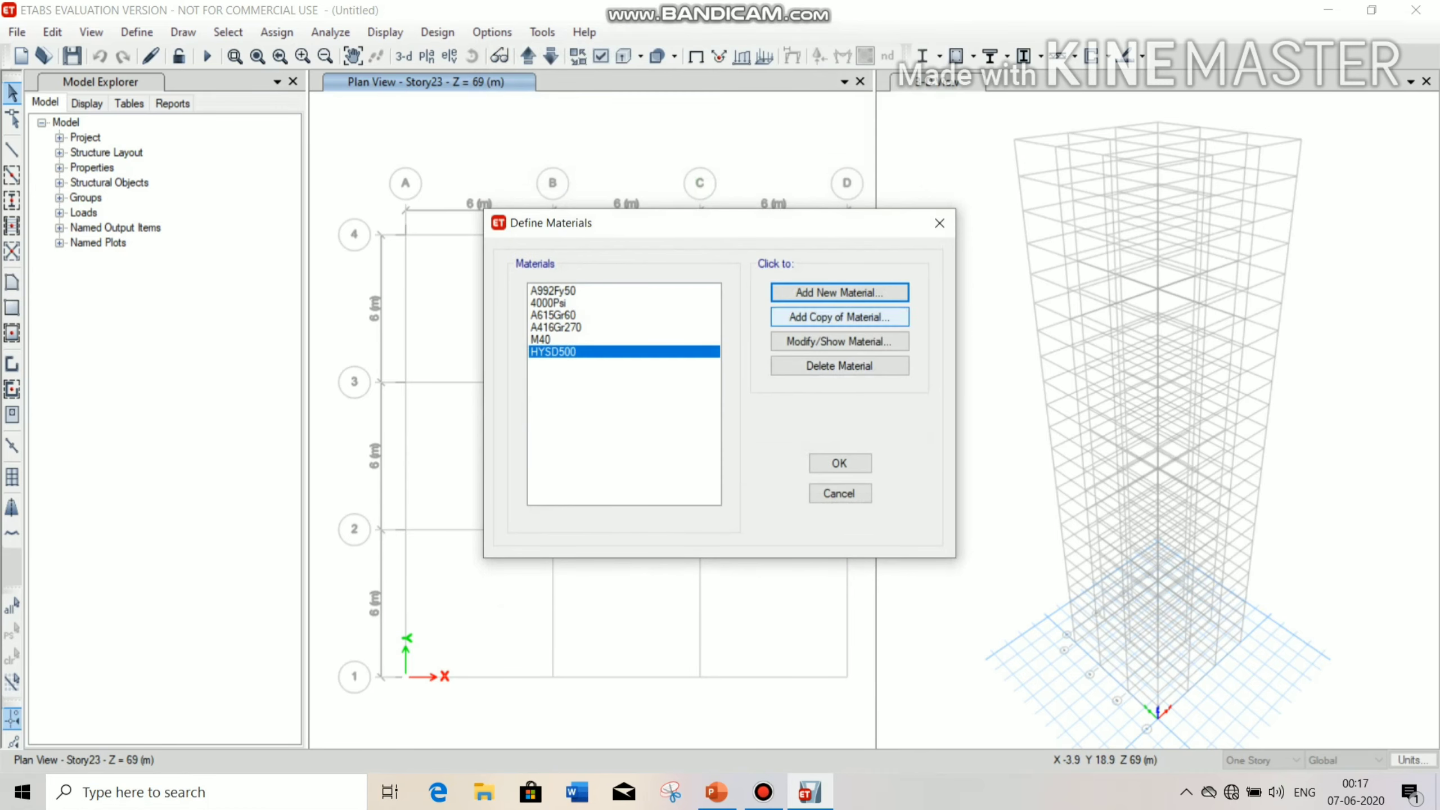
# - Add a new Indian rebar material of Mild Grade 250 and accept the material definitions
pyautogui.click(840, 293)
pyautogui.click(773, 413)
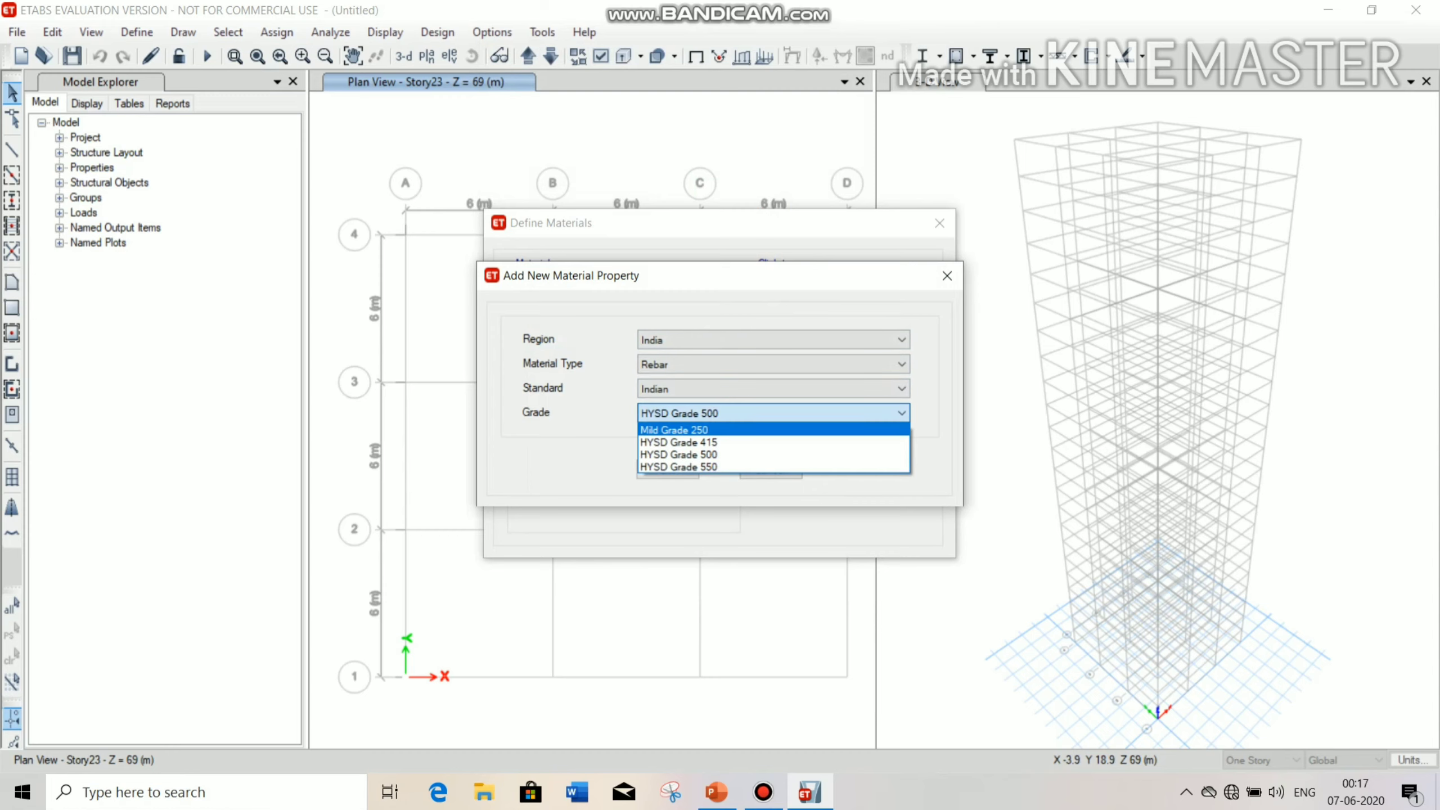
pyautogui.click(773, 430)
pyautogui.click(666, 469)
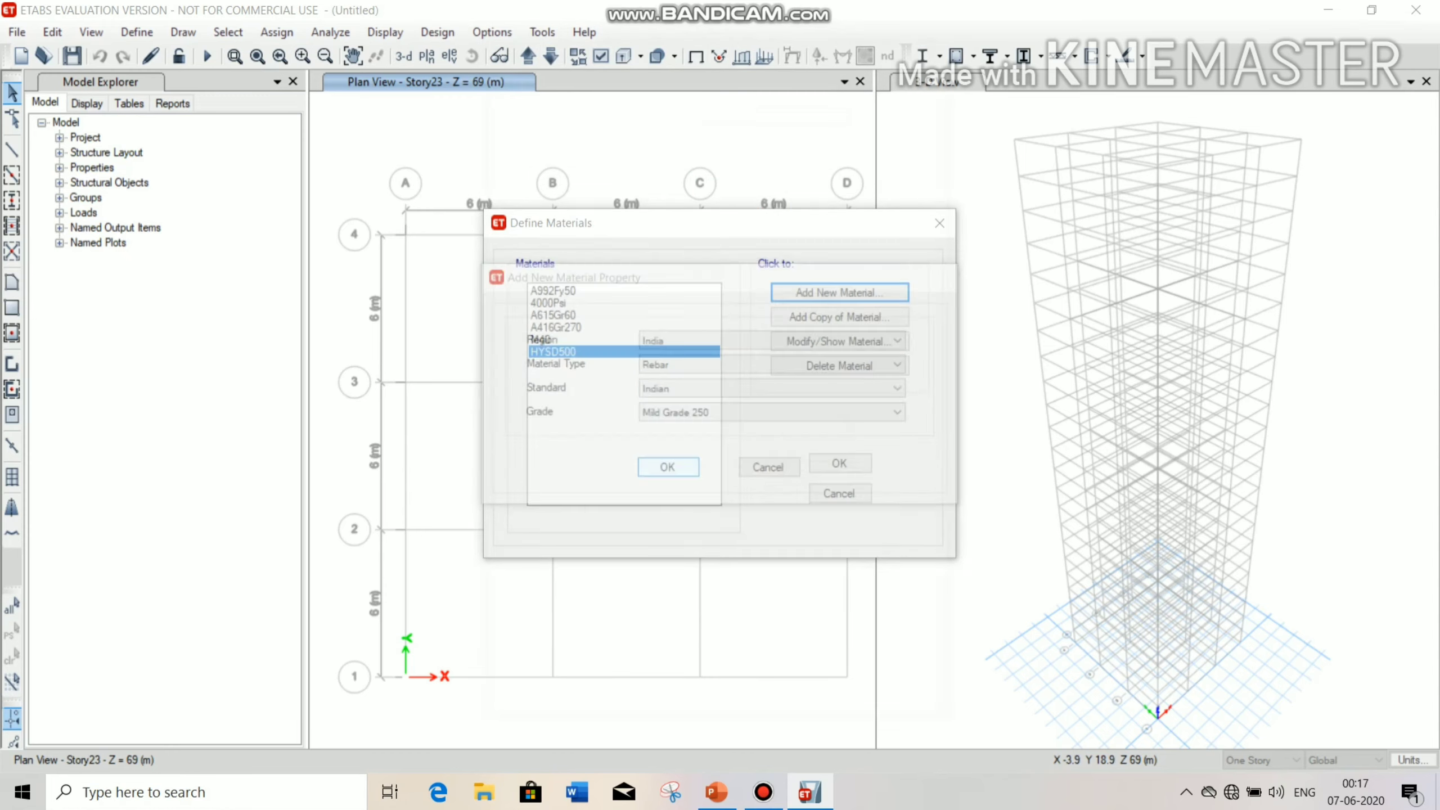
pyautogui.click(662, 589)
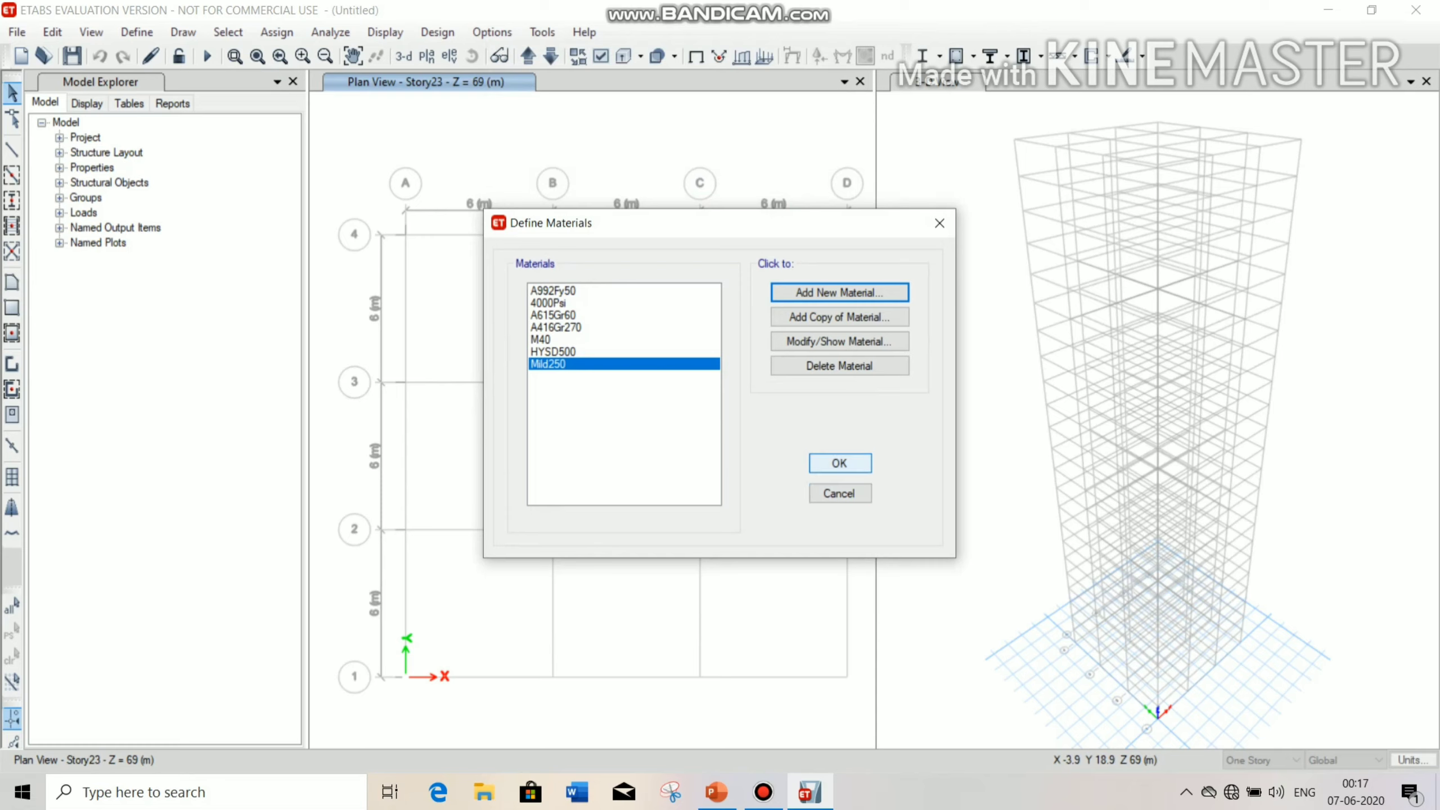
pyautogui.click(839, 462)
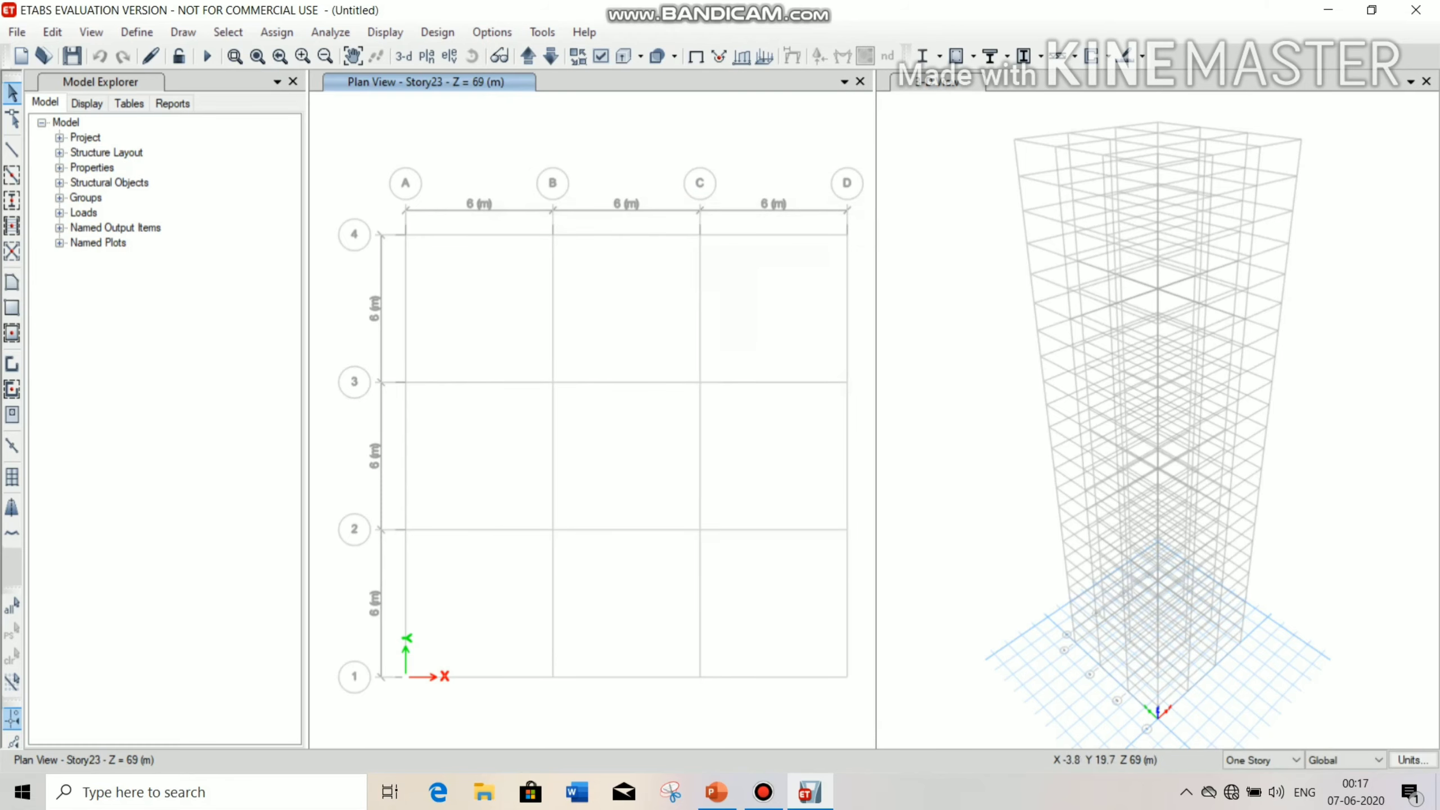
# - Create a new concrete rectangular frame section property and enter Column as the beginning of its name
pyautogui.click(136, 32)
pyautogui.moveTo(227, 85)
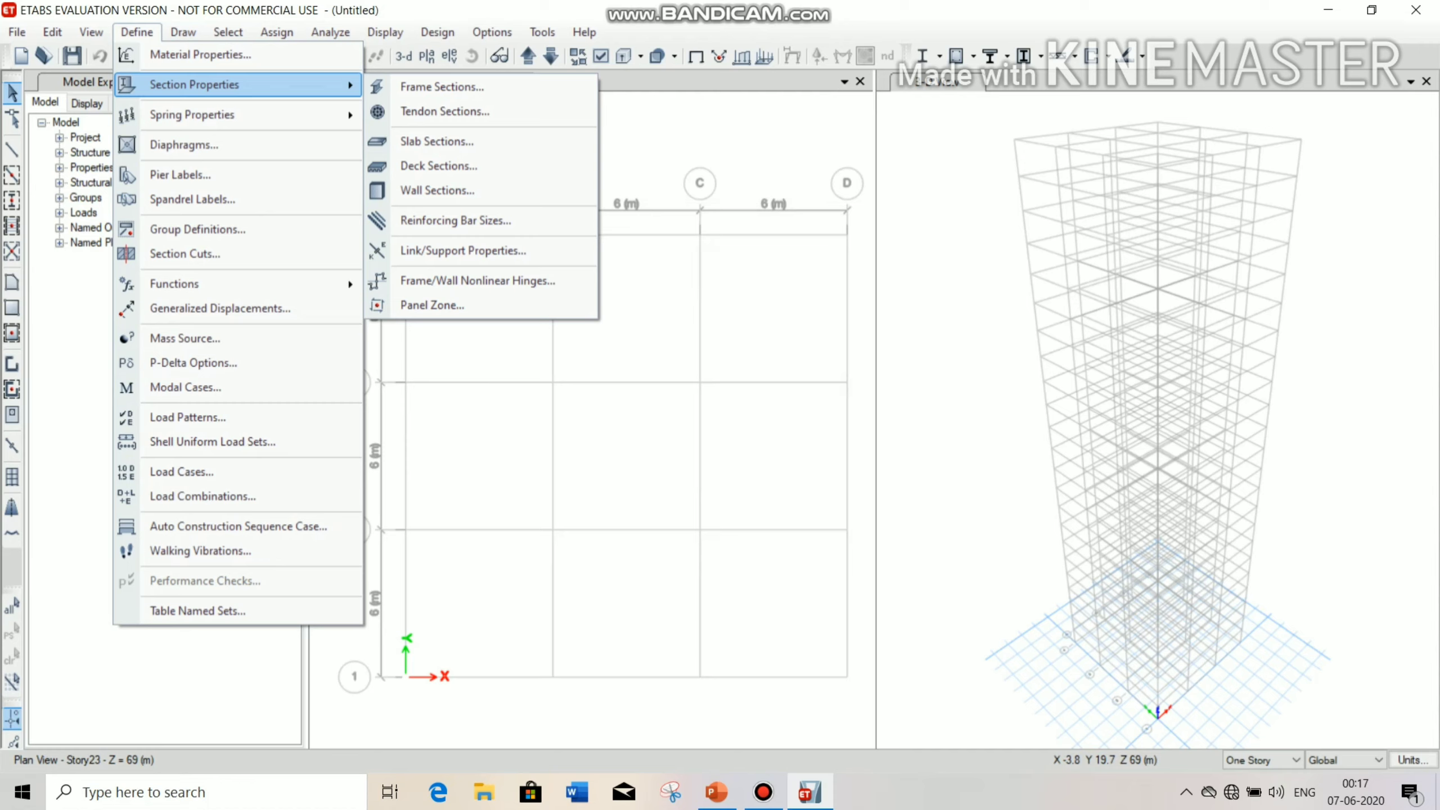
pyautogui.click(442, 86)
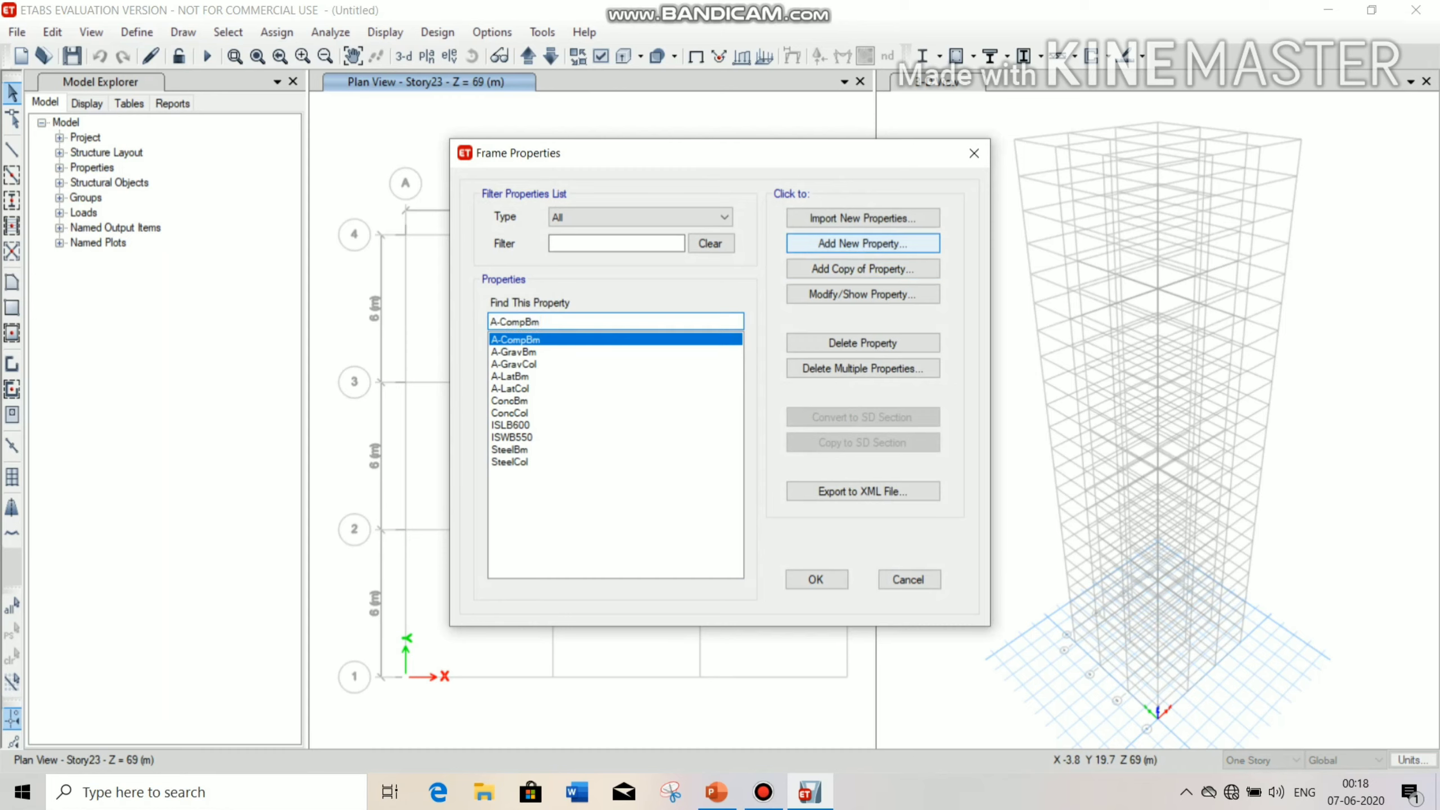
pyautogui.click(862, 242)
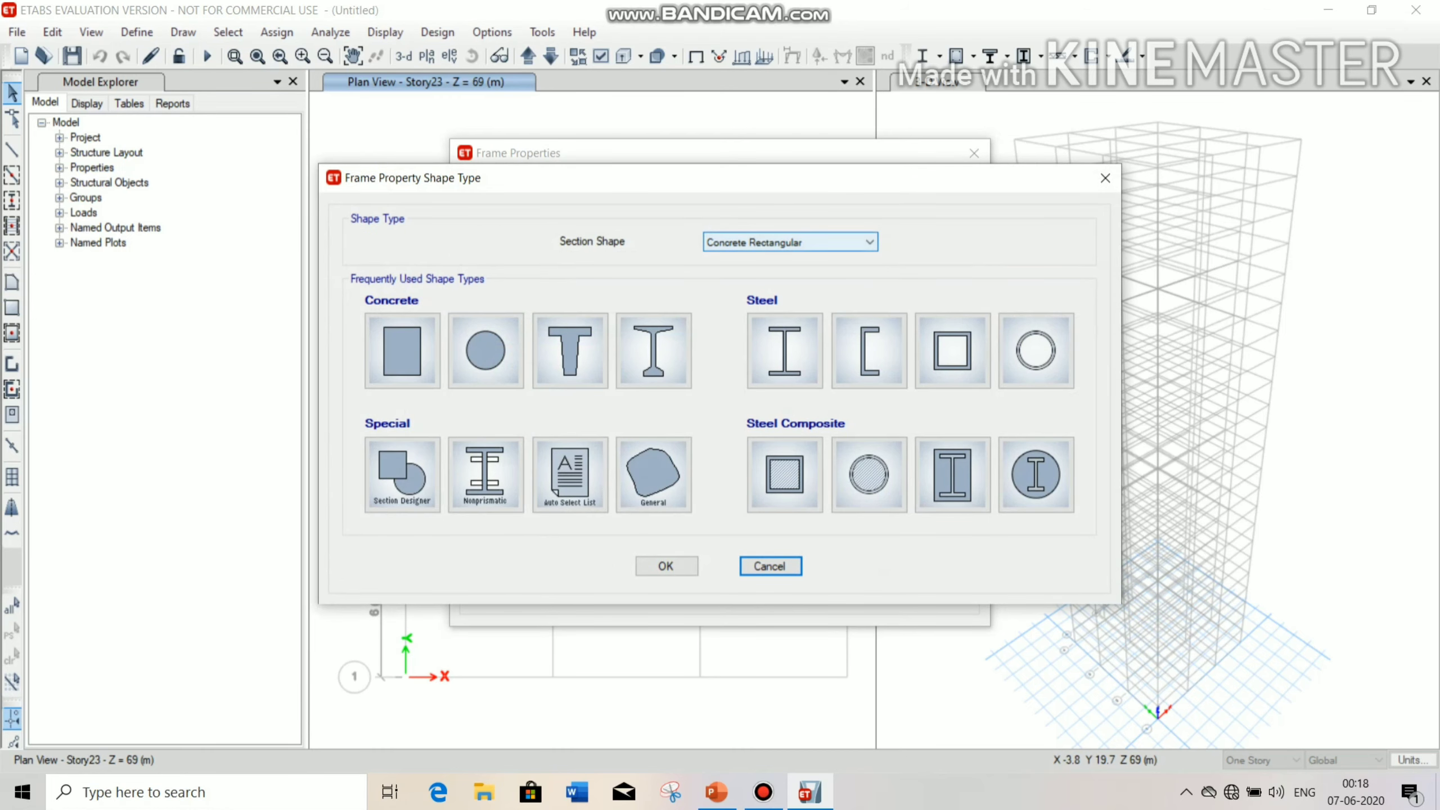
pyautogui.click(839, 242)
pyautogui.click(782, 405)
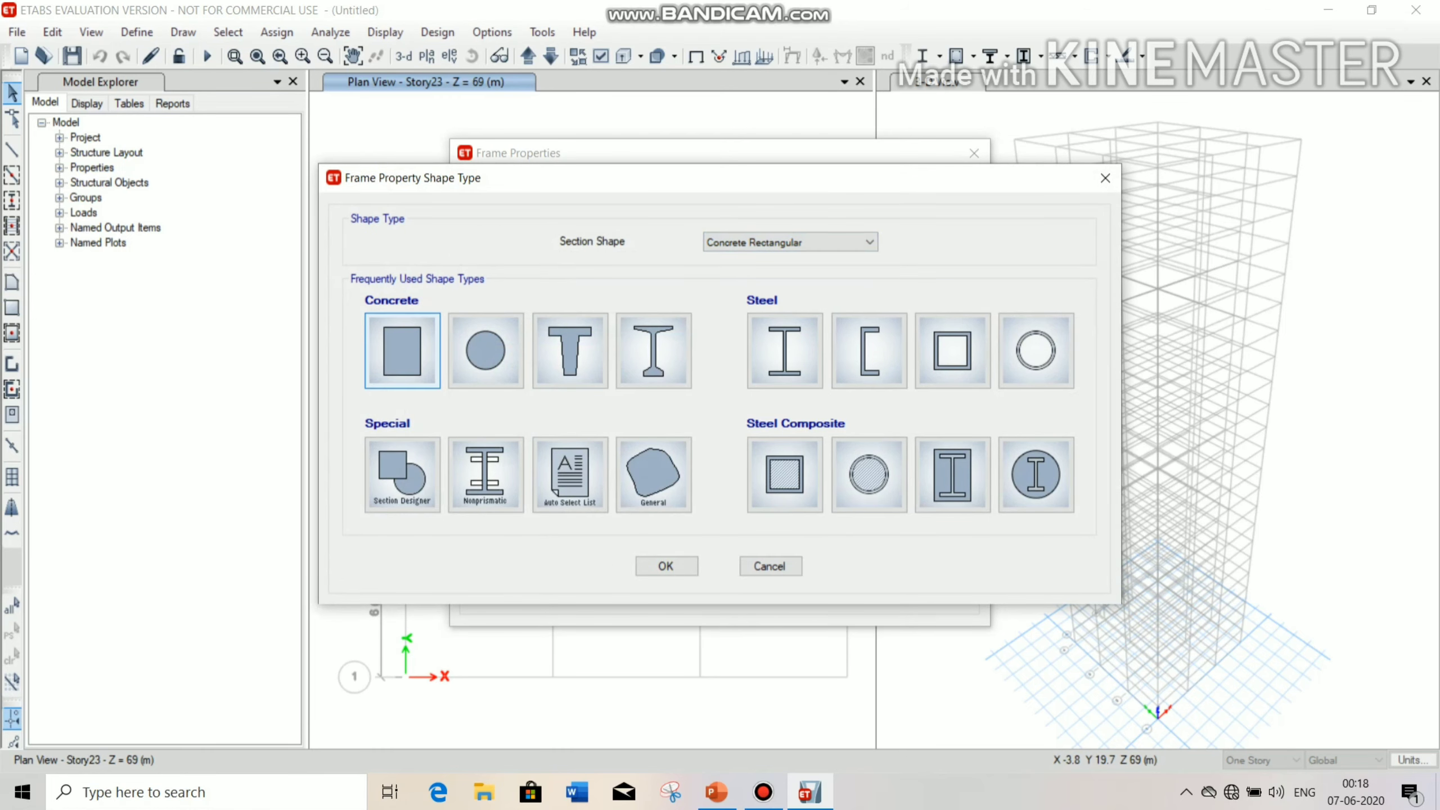
pyautogui.click(402, 350)
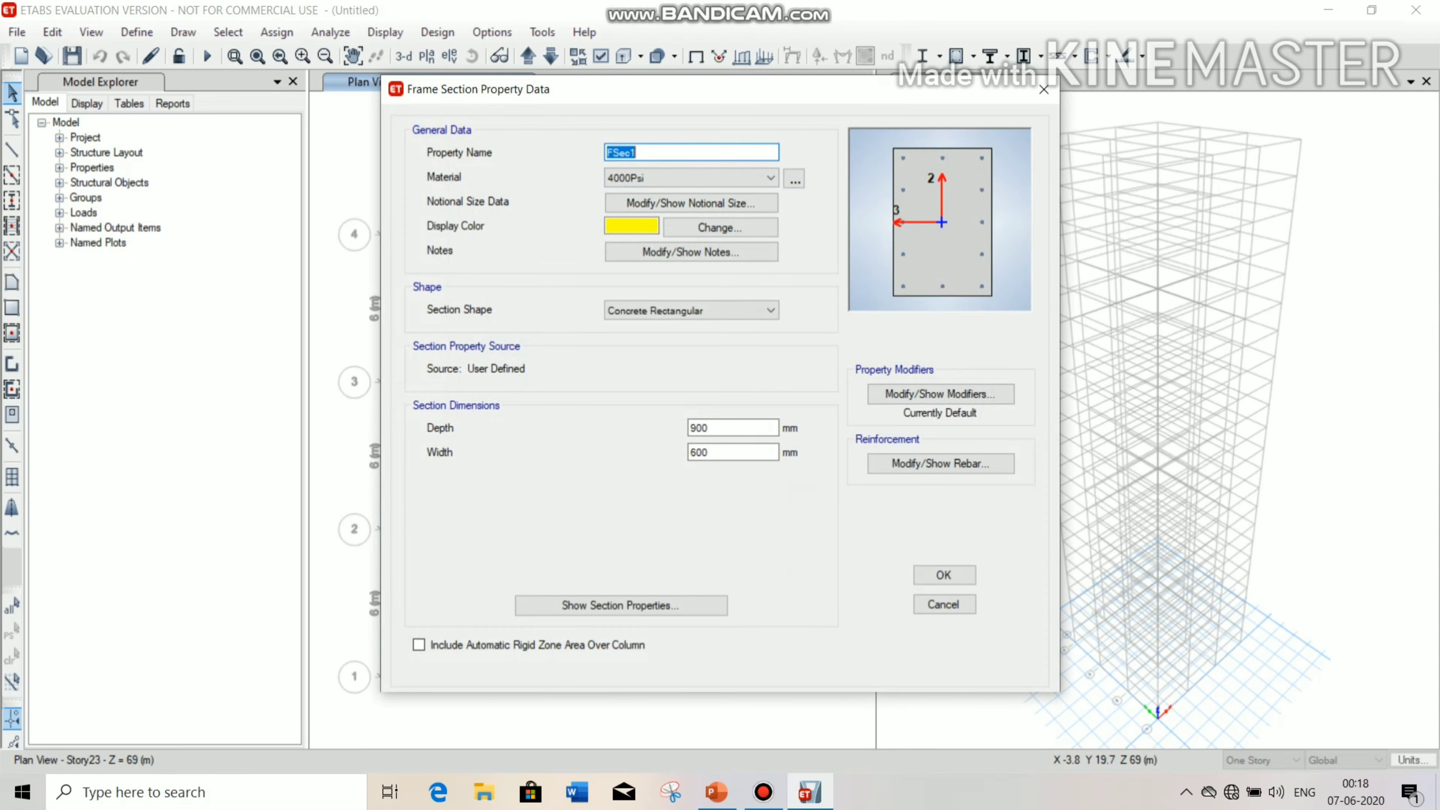
pyautogui.write('Column')
pyautogui.press('Tab')
# - Switch to the PowerPoint reference slide and correct the last column section size in its title to 500X500
pyautogui.click(716, 792)
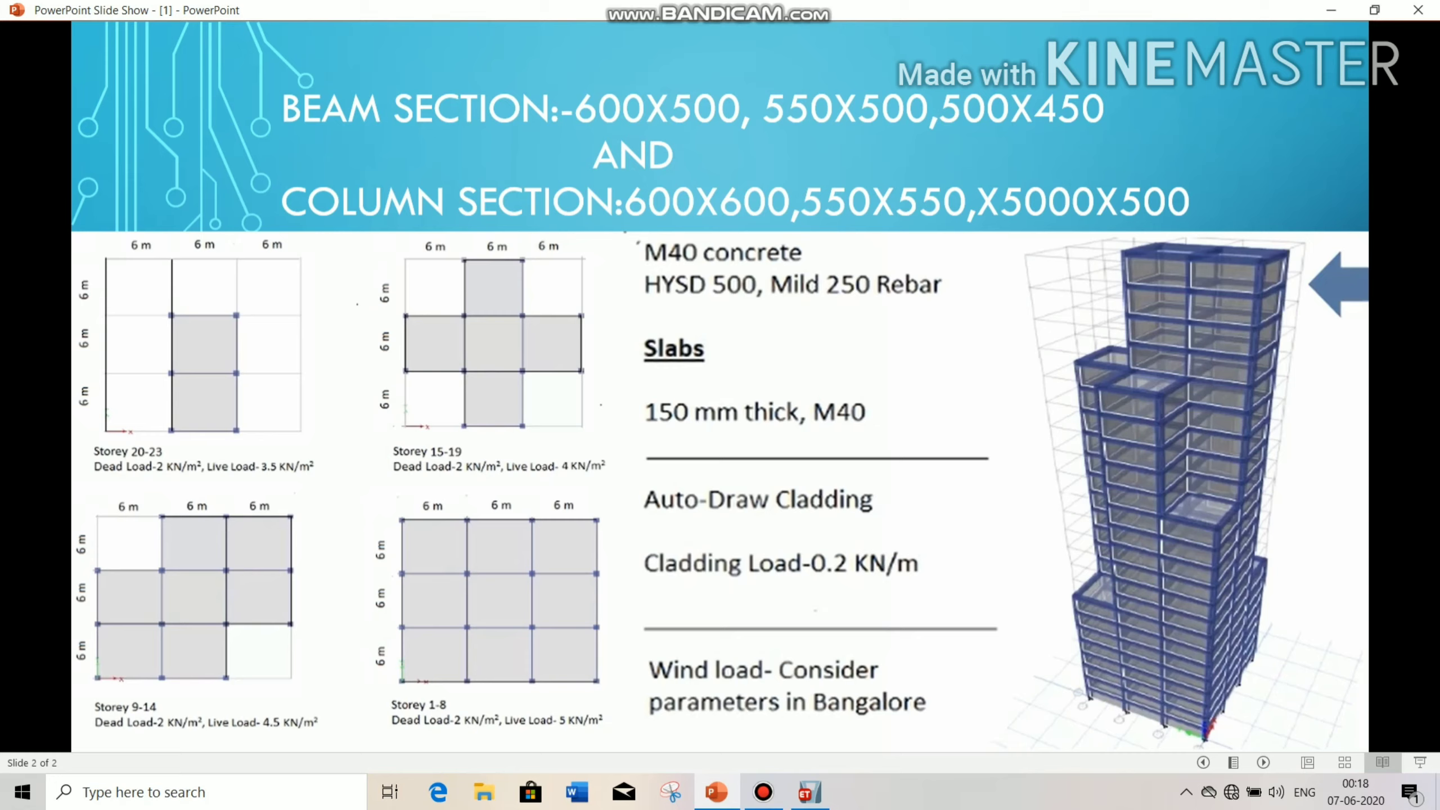
pyautogui.press('Right')
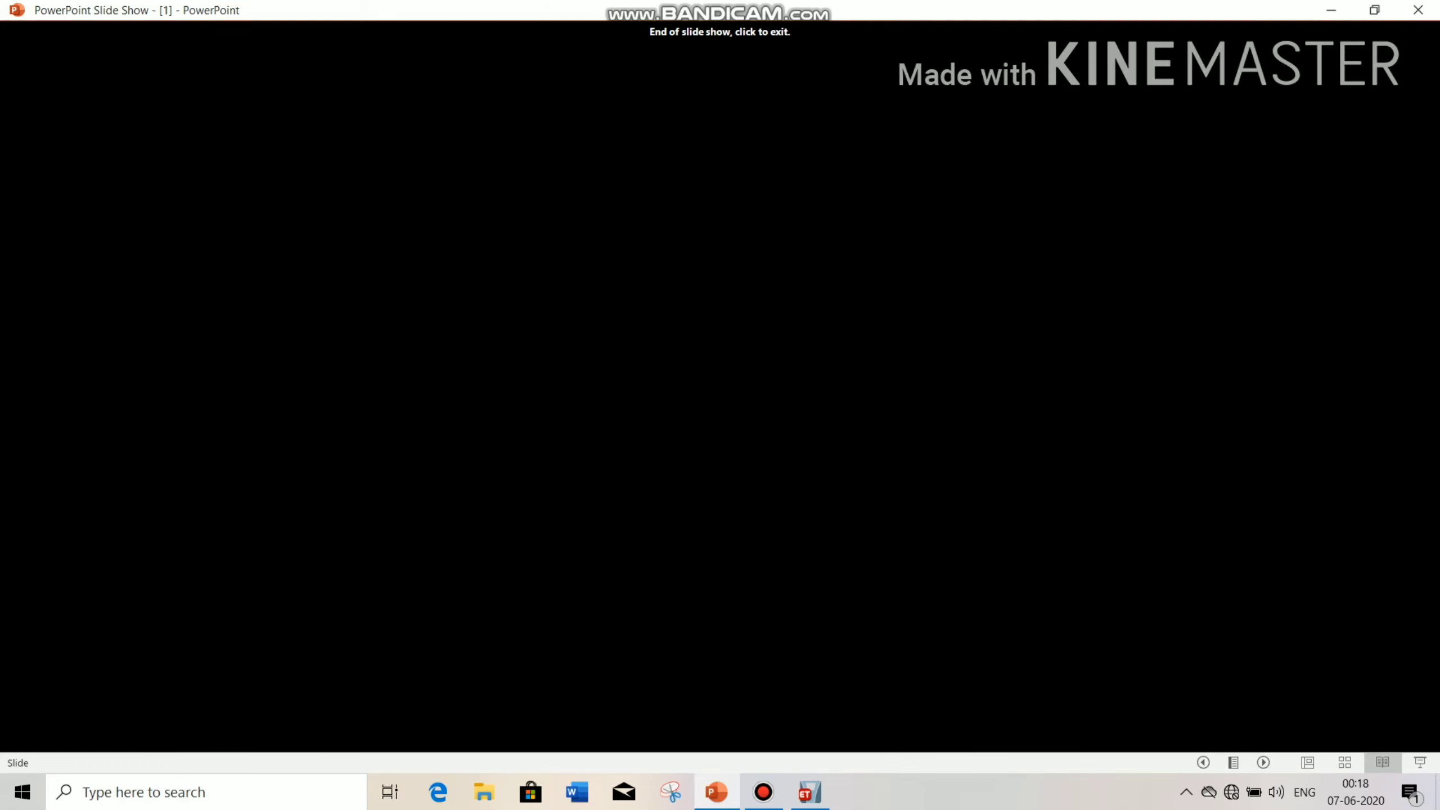
pyautogui.press('Escape')
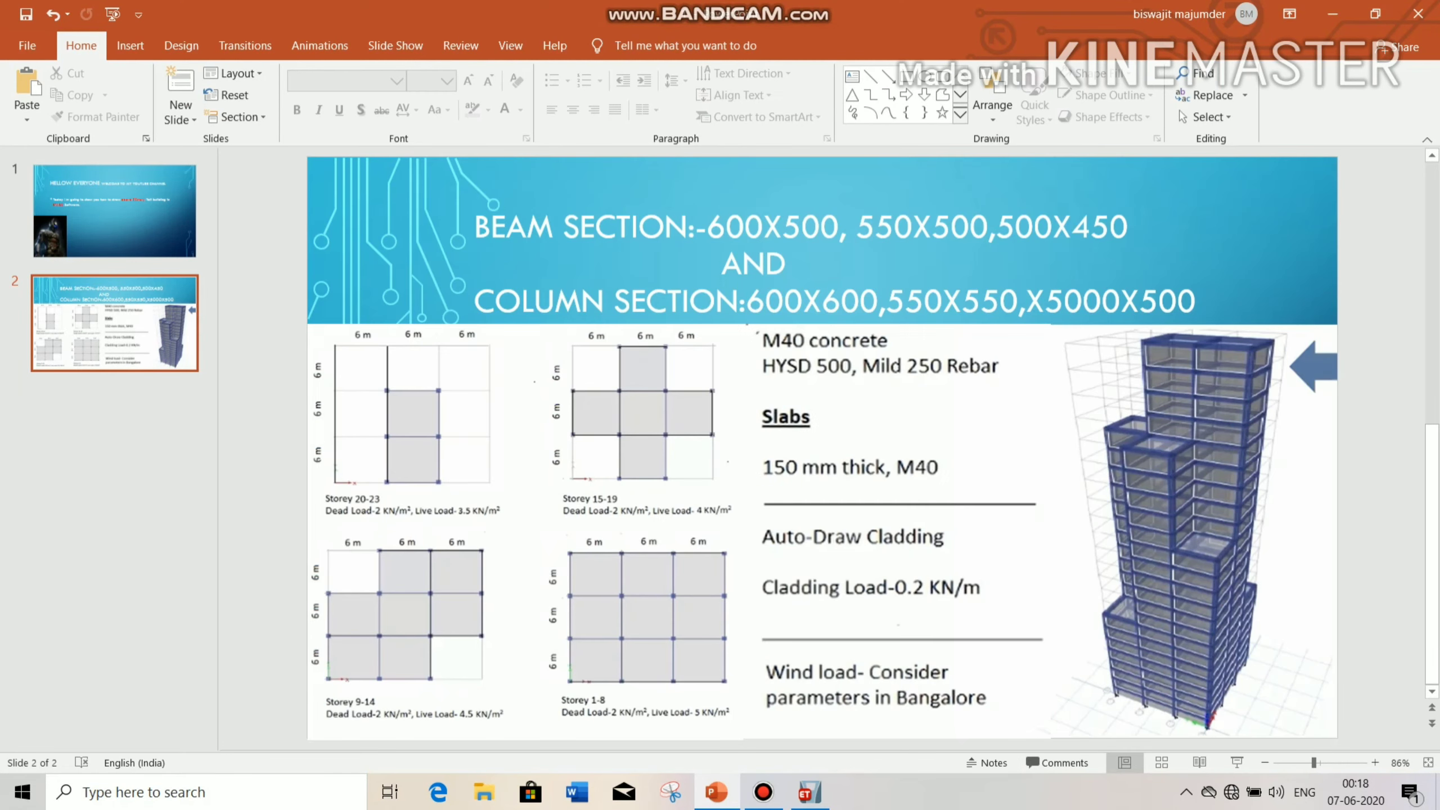
pyautogui.click(1079, 300)
pyautogui.press('BackSpace')
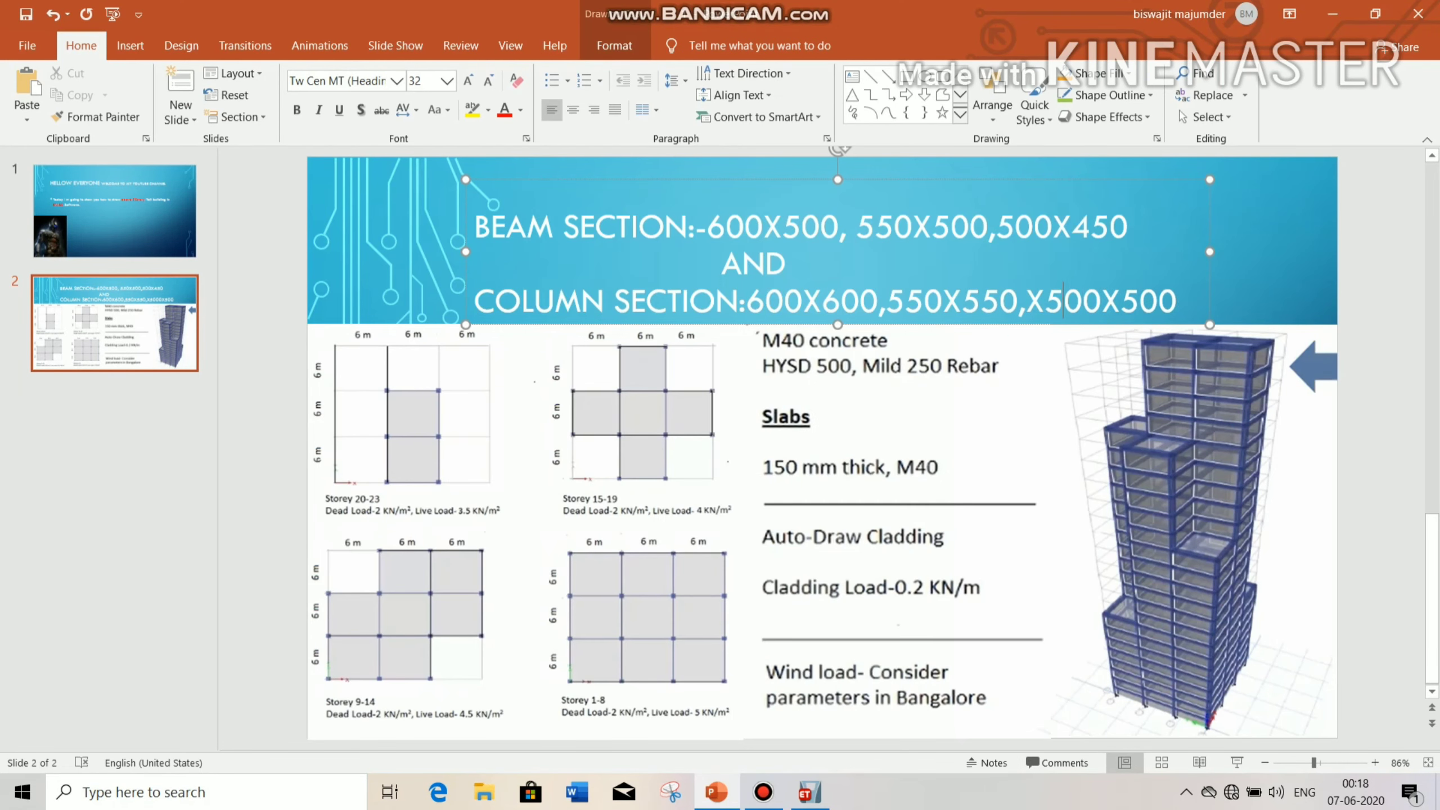
pyautogui.press('Left')
pyautogui.press('Left')
pyautogui.press('Right')
pyautogui.press('BackSpace')
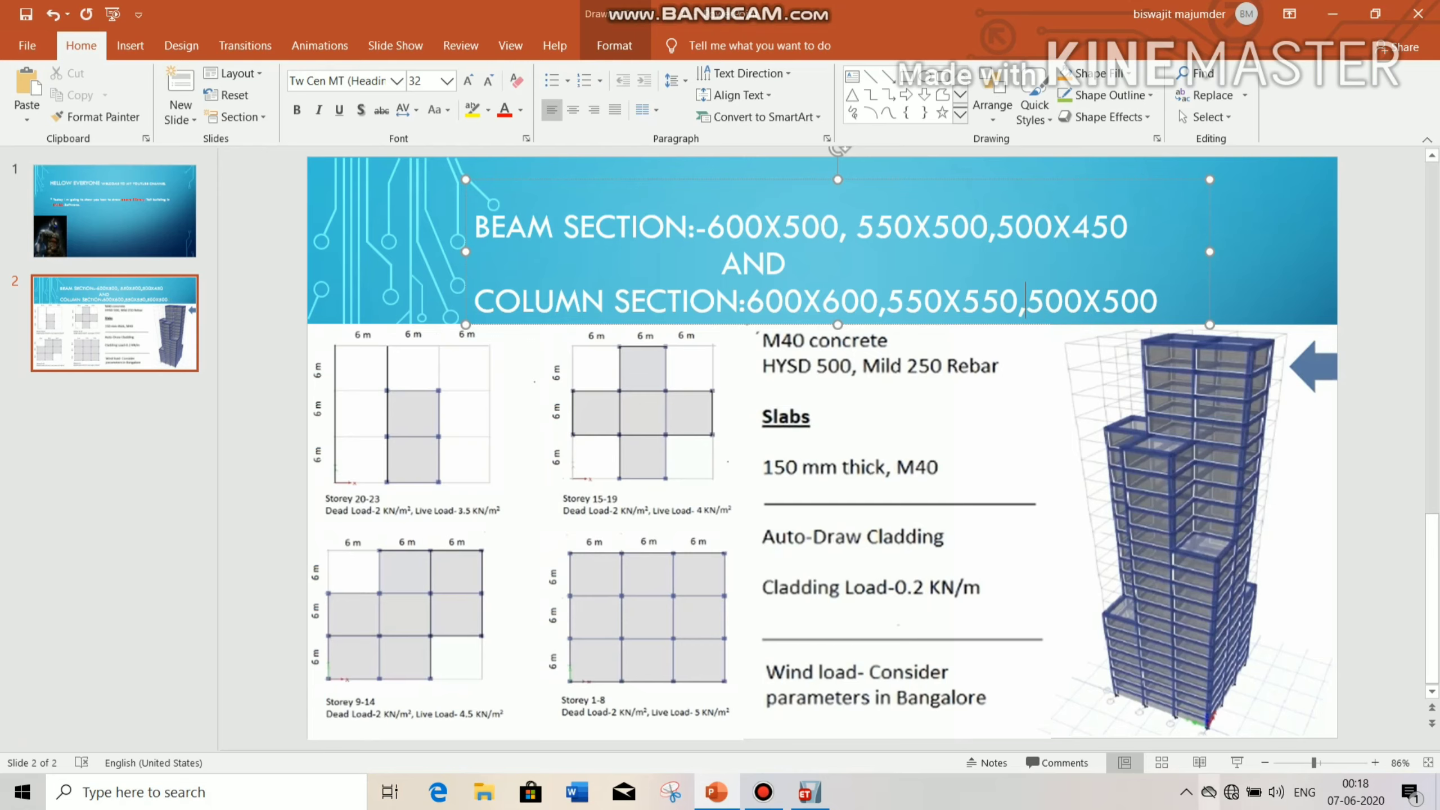
pyautogui.press('F5')
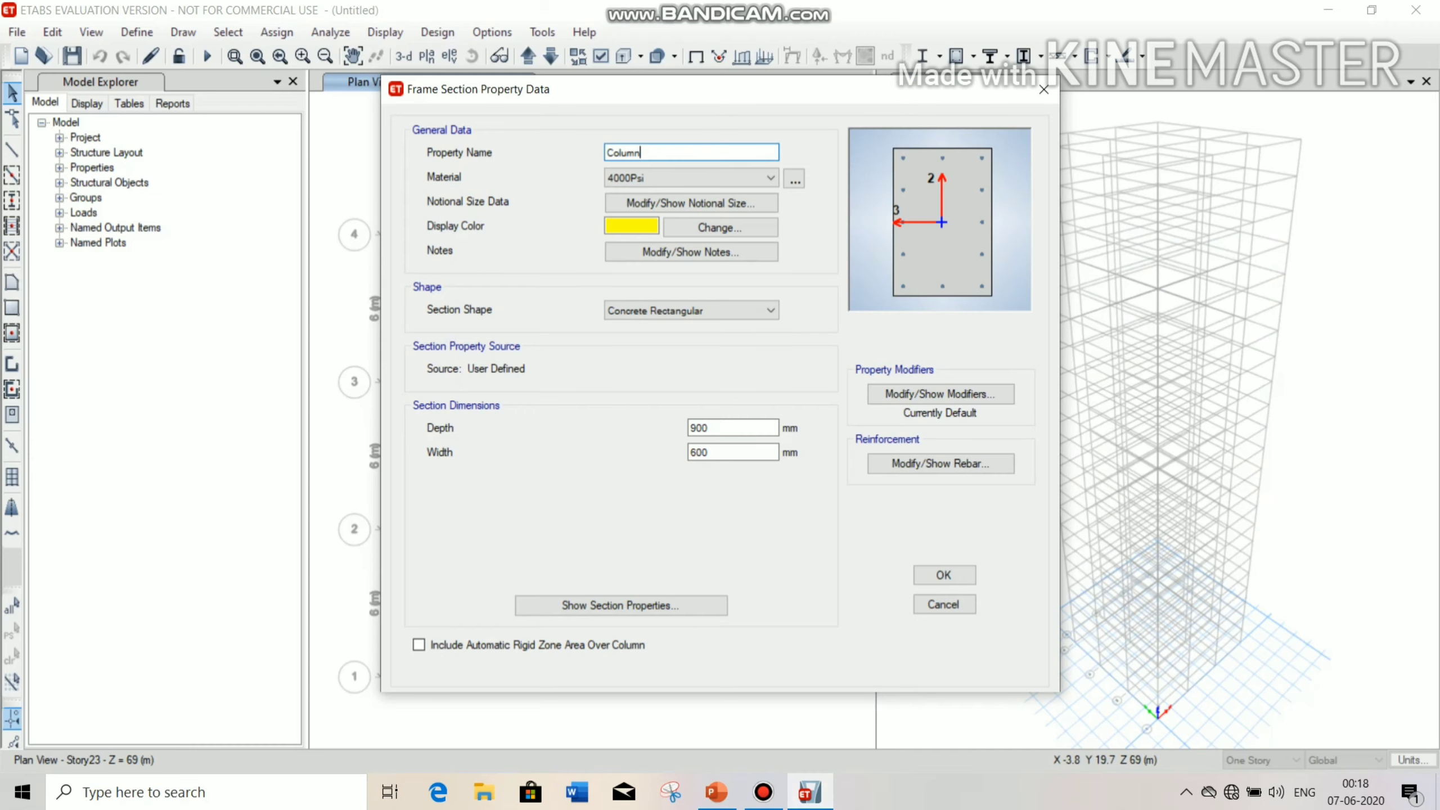
# - Back in ETABS, complete the section name as Column600x600, with material M40, depth 600 mm and width 600 mm
pyautogui.write('600x600')
pyautogui.click(737, 179)
pyautogui.click(714, 244)
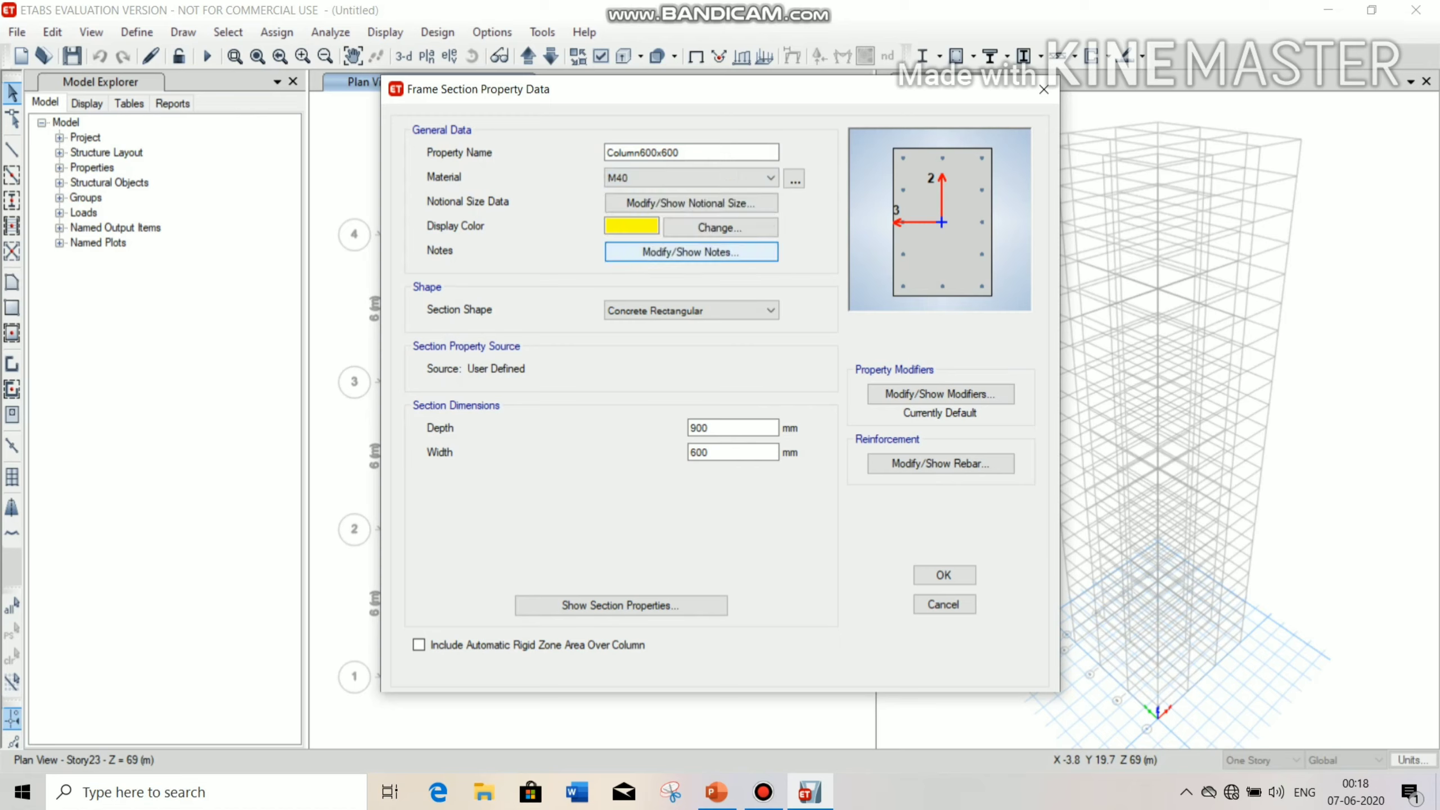
pyautogui.press('Tab')
pyautogui.press('Tab')
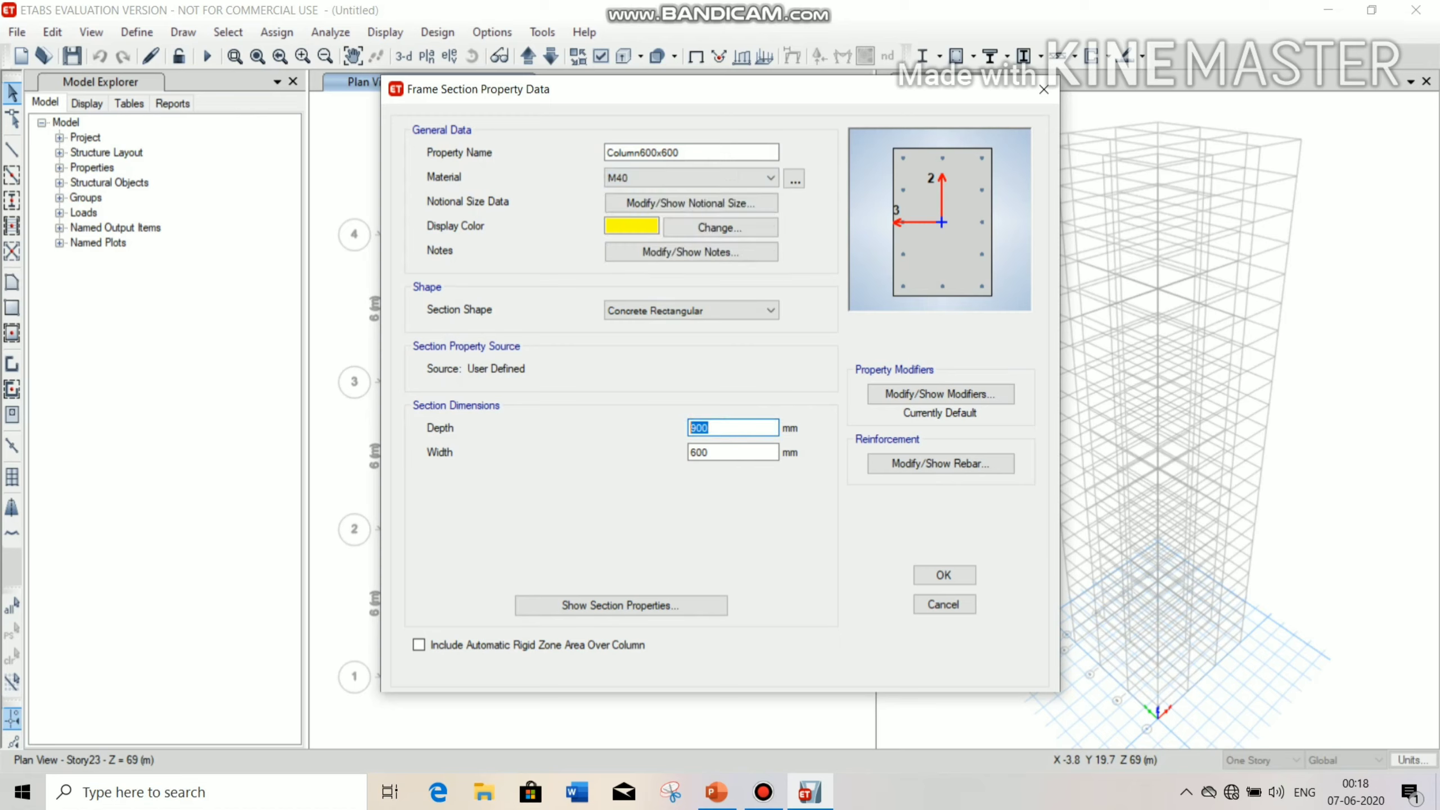
pyautogui.write('600')
pyautogui.press('Tab')
pyautogui.write('600')
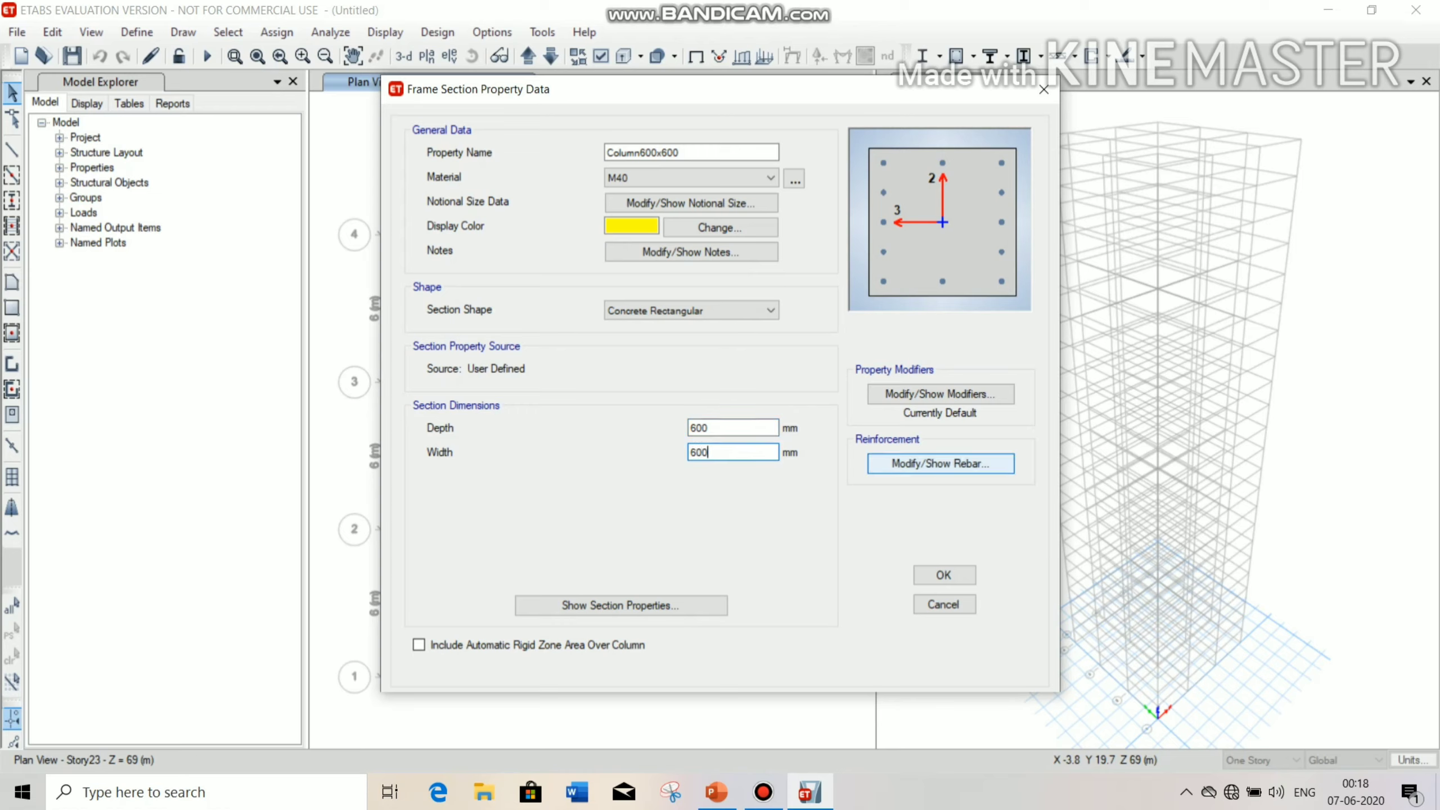
# - Set the column's longitudinal bars to HYSD500 and its ties to Mild250, and accept the section
pyautogui.click(941, 464)
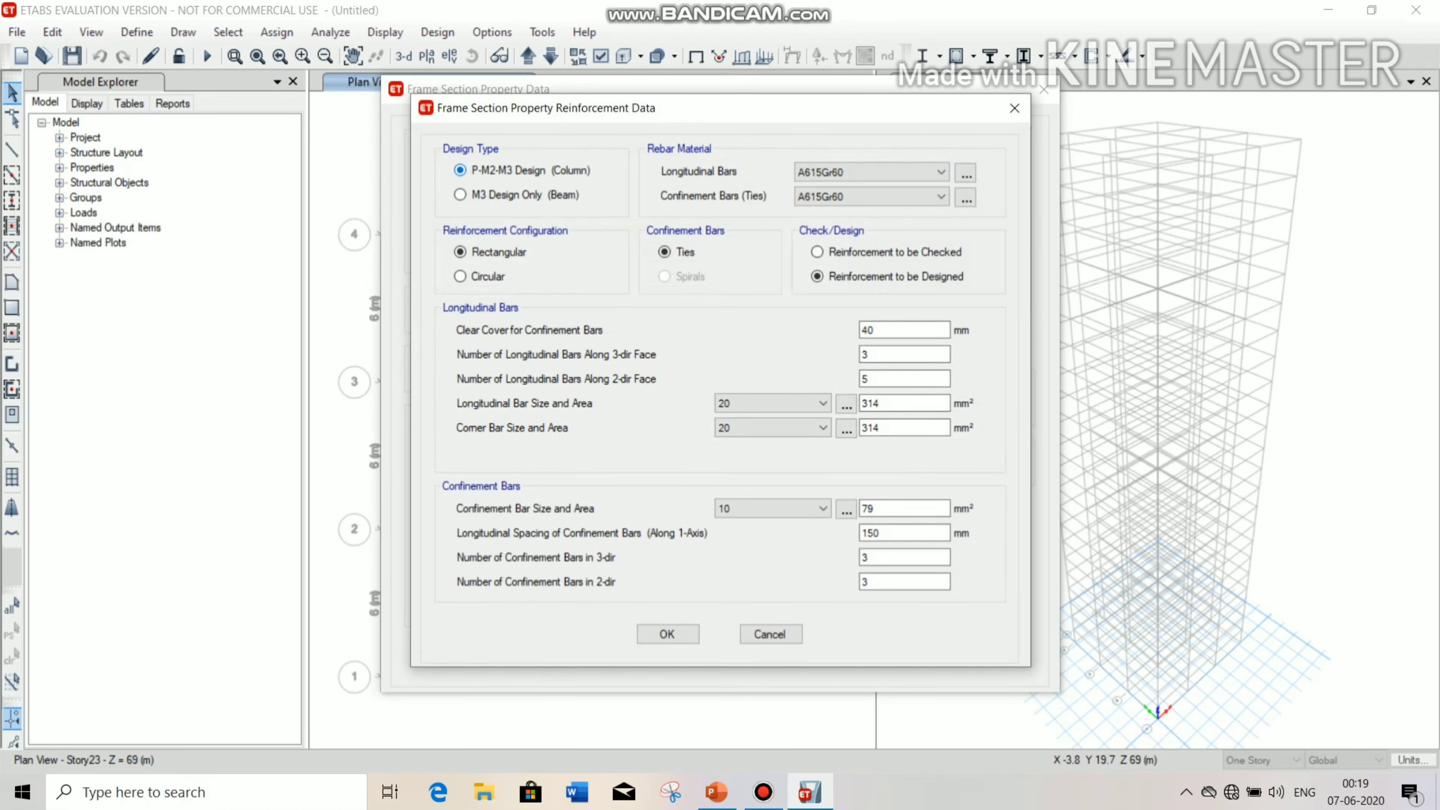
pyautogui.click(870, 172)
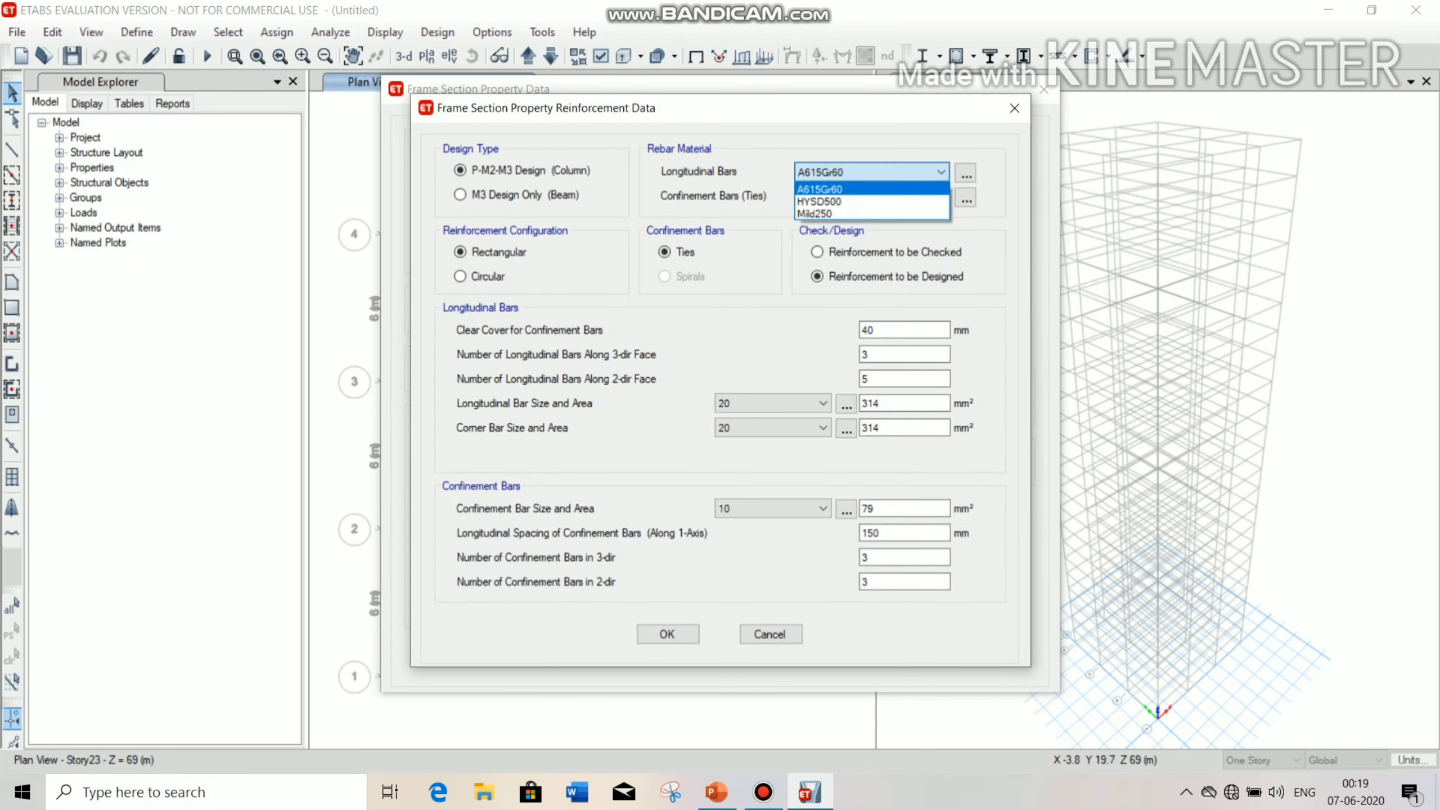
pyautogui.click(818, 201)
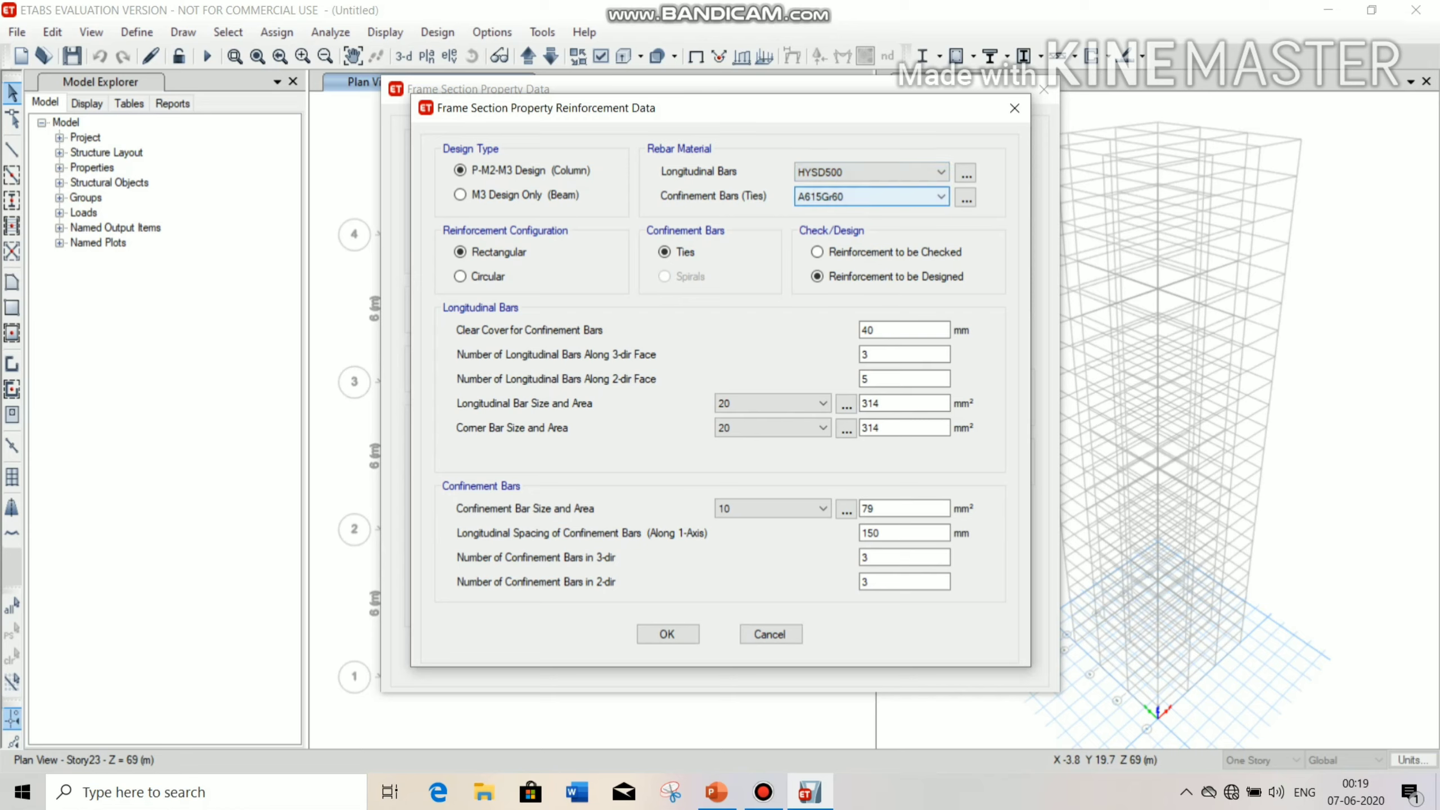
pyautogui.click(870, 196)
pyautogui.click(815, 239)
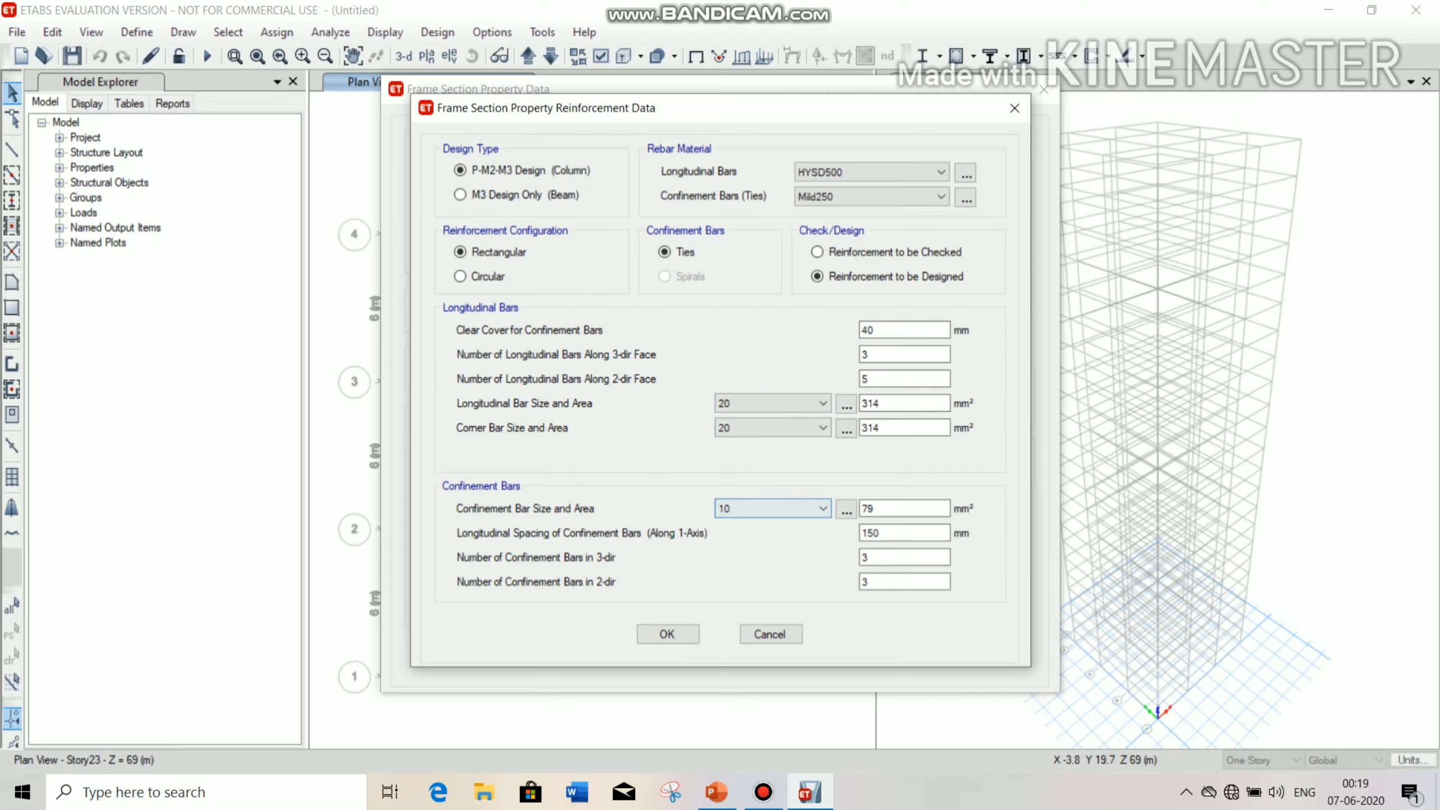
pyautogui.click(667, 633)
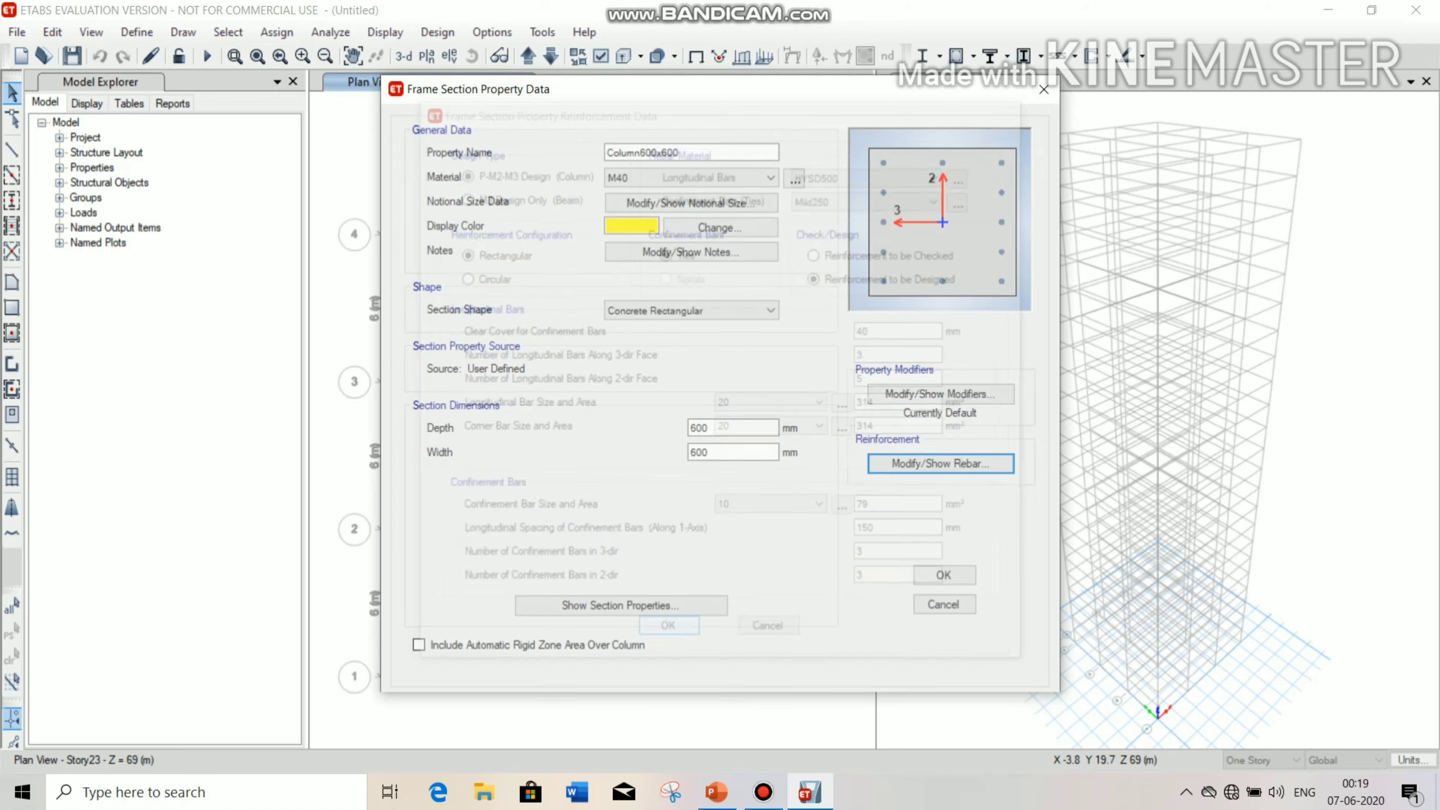
pyautogui.click(943, 575)
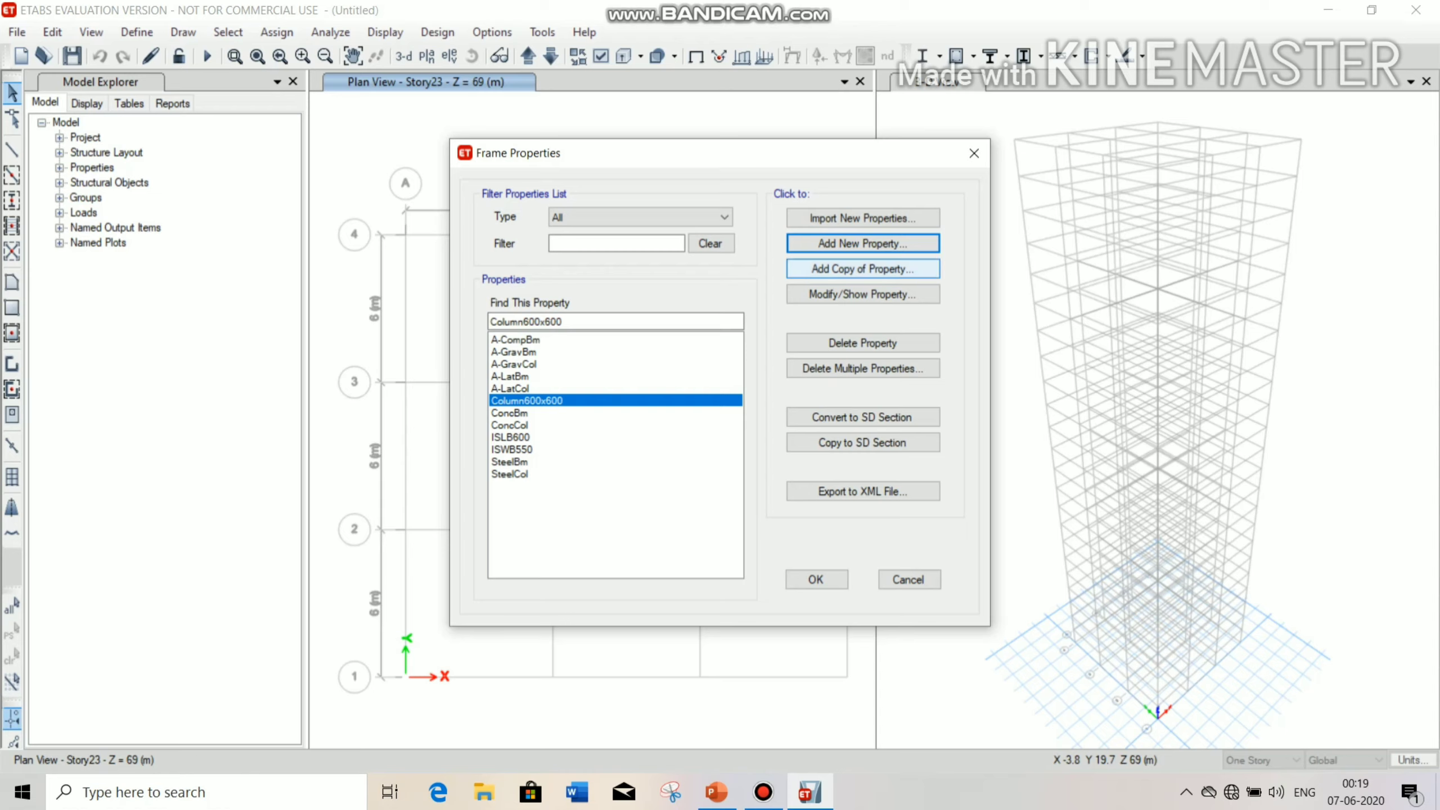
# - Copy the 600x600 column section as Column550x500 with depth and width 550 mm, keeping its reinforcement settings
pyautogui.click(862, 269)
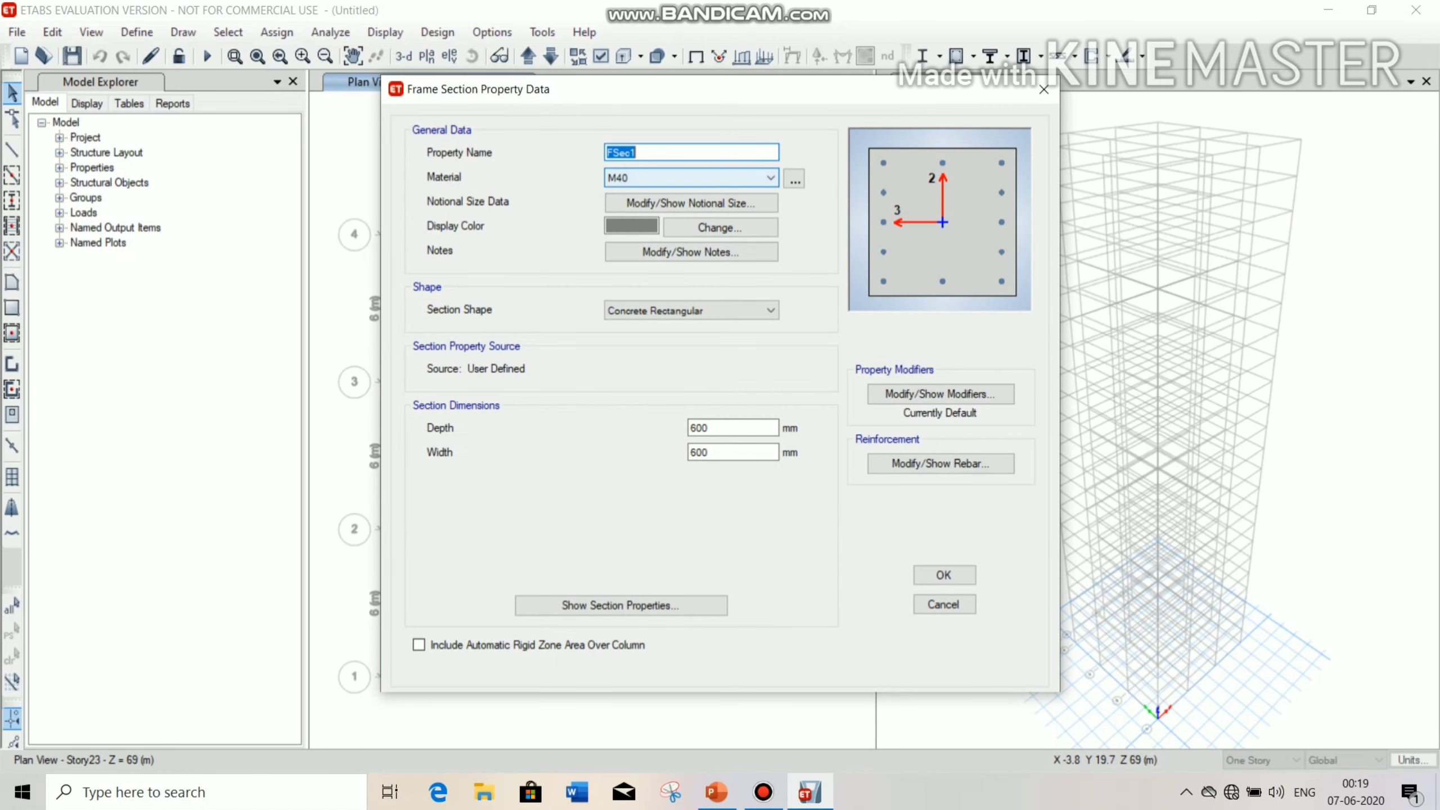
pyautogui.write('Column550x500')
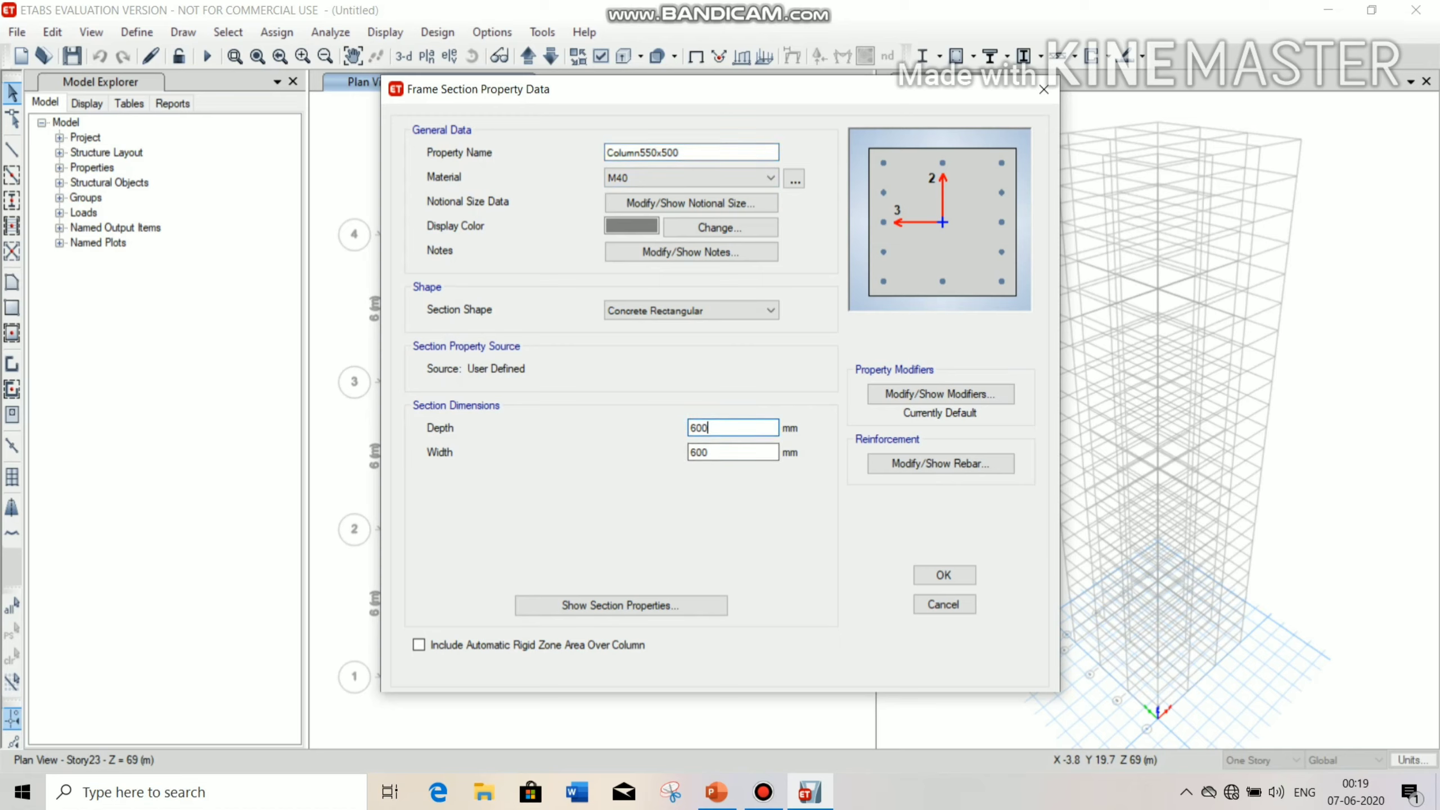
pyautogui.doubleClick(703, 428)
pyautogui.write('550')
pyautogui.press('Tab')
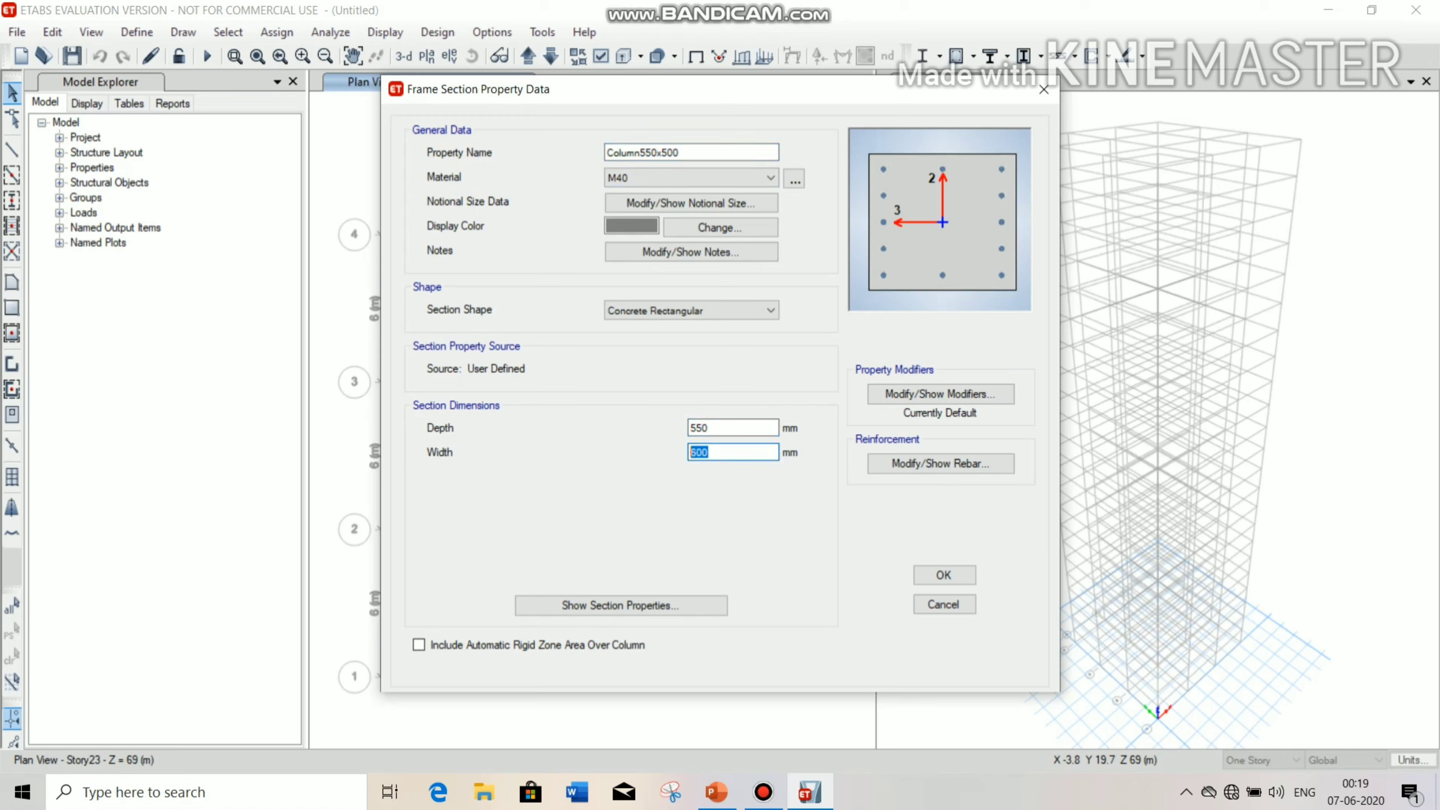
pyautogui.write('550')
pyautogui.click(940, 463)
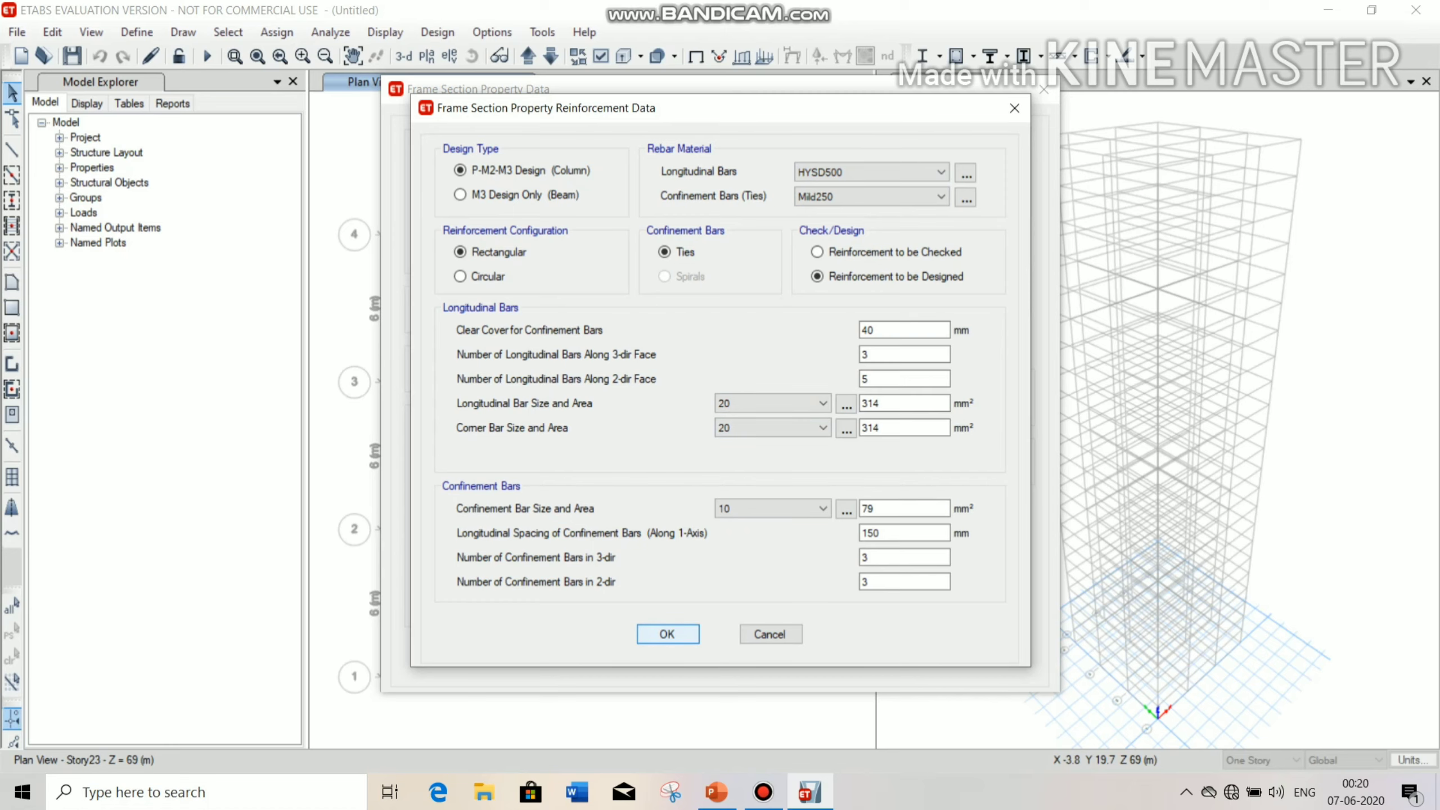
pyautogui.click(667, 633)
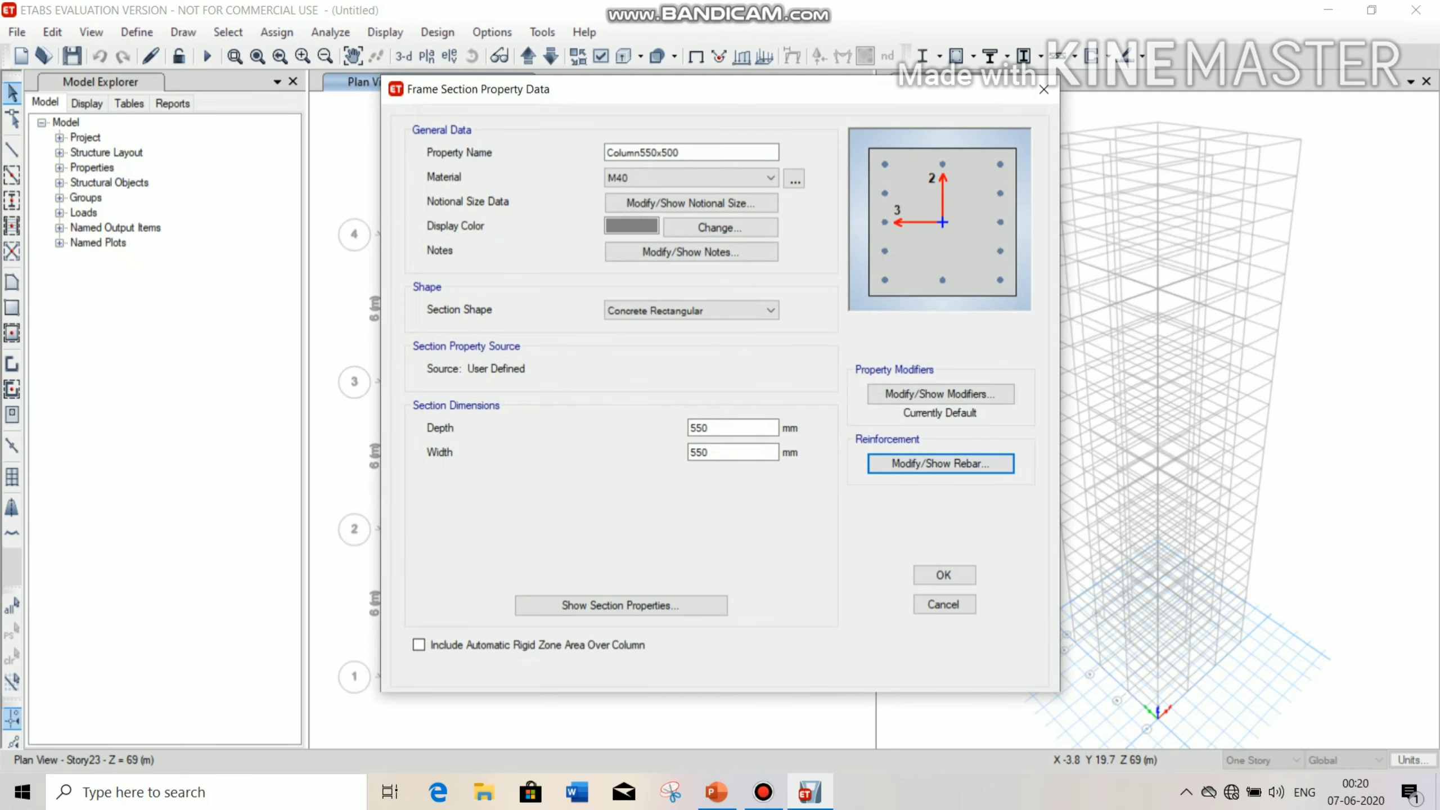
pyautogui.click(943, 575)
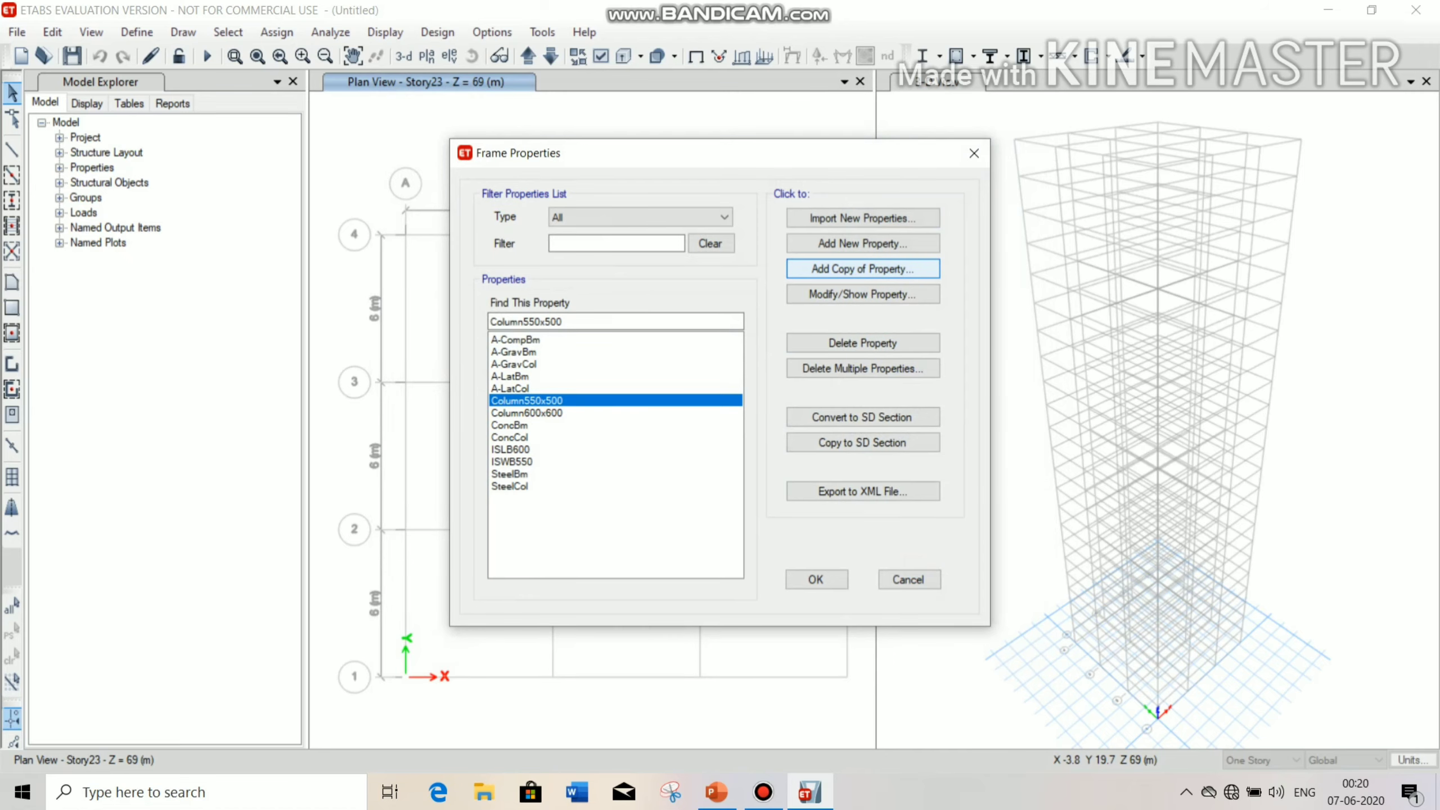
# - Add a copy of the column section Column550x500 named Column500x500, with depth and width 500 mm
pyautogui.click(862, 269)
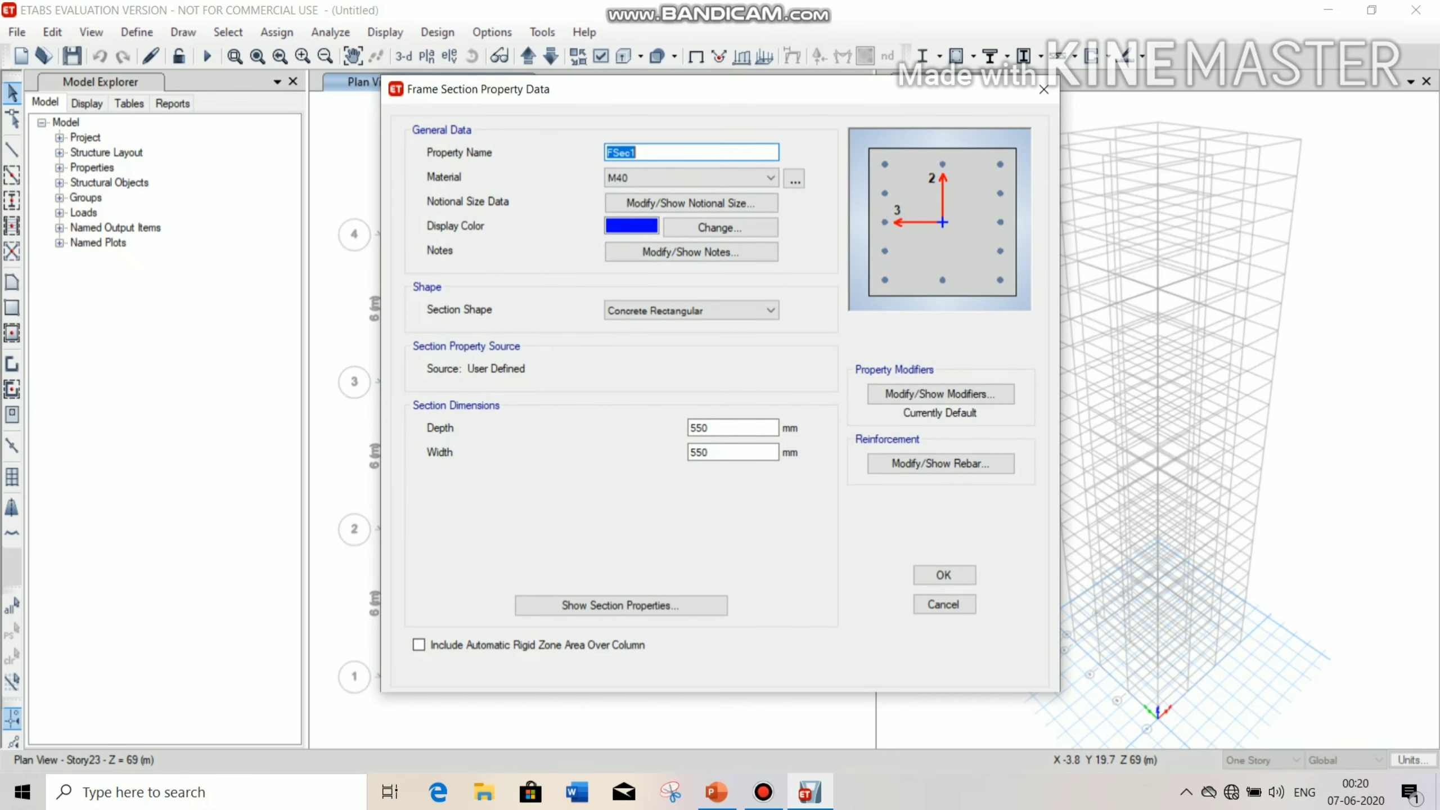
pyautogui.write('Column500x500')
pyautogui.doubleClick(703, 427)
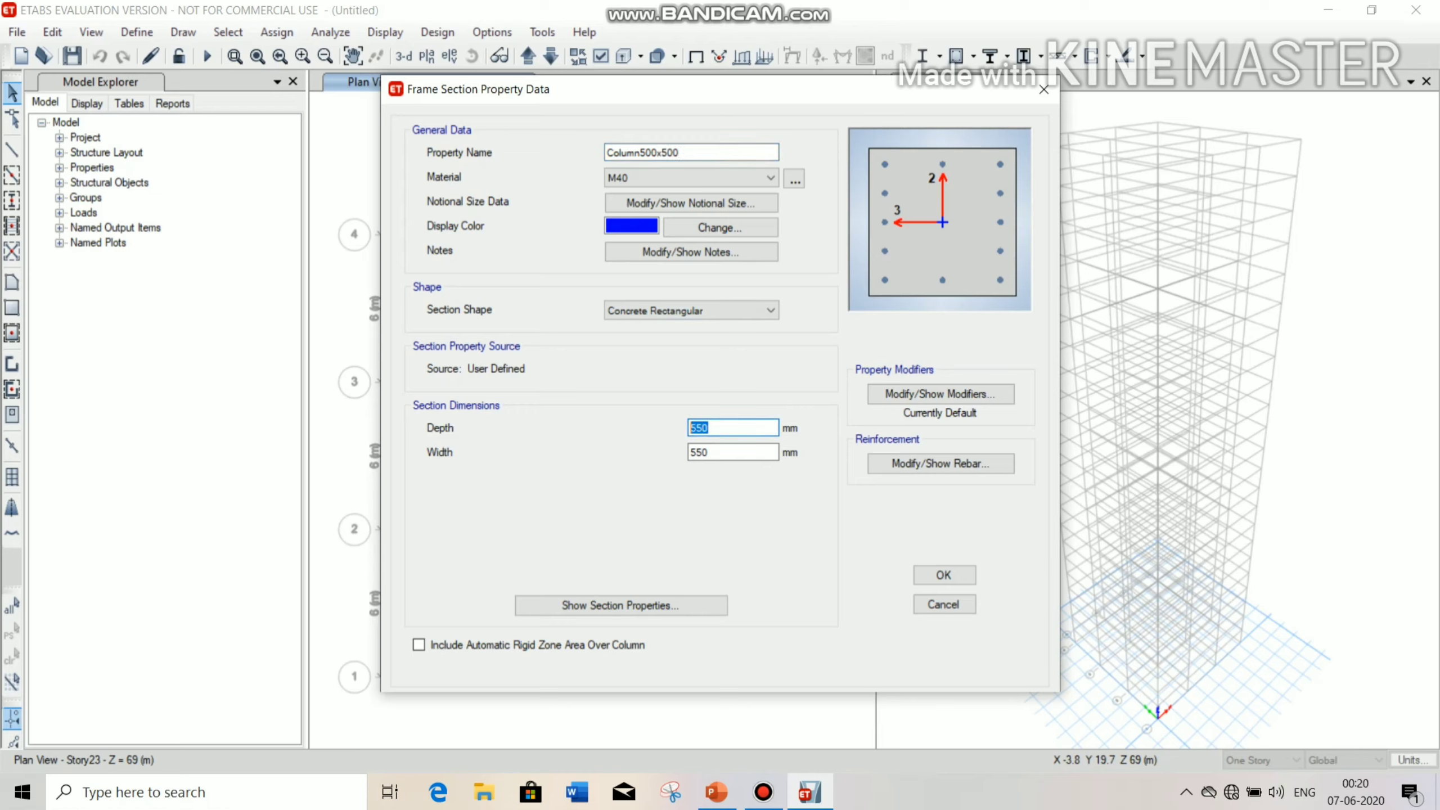
pyautogui.write('500')
pyautogui.press('Tab')
pyautogui.write('500')
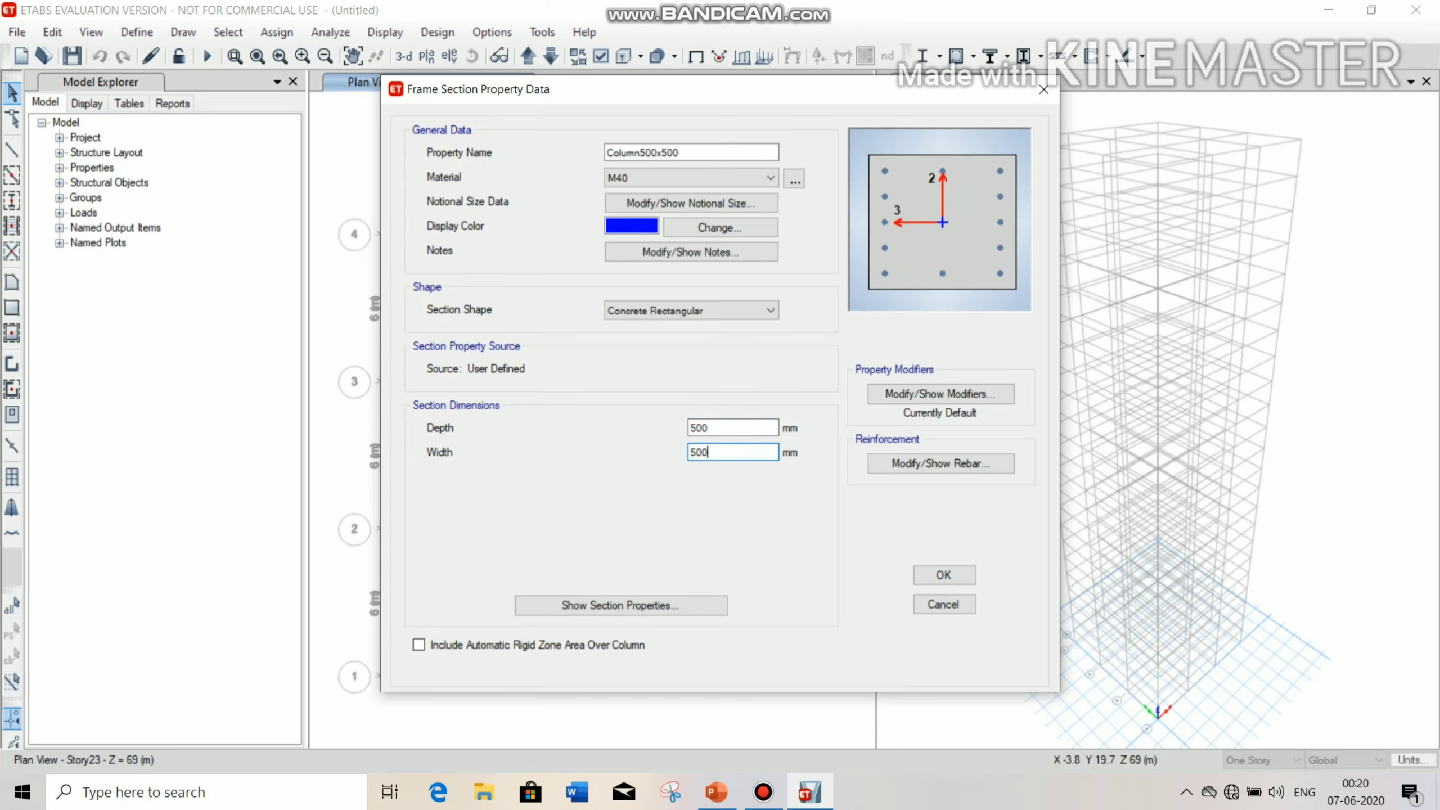
pyautogui.press('Return')
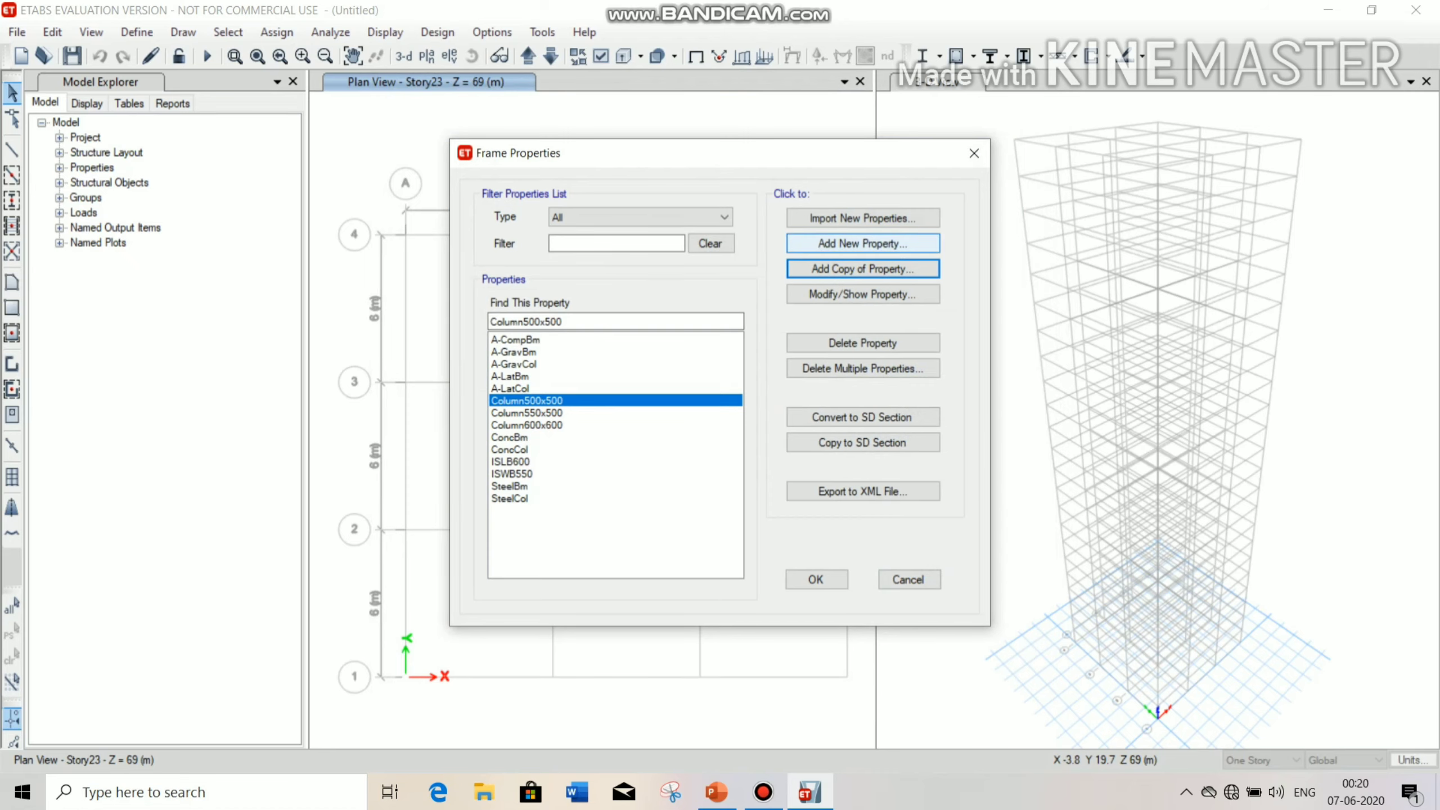
# - Create an auto select list frame section named Column Autoselest with its design type set to Concrete
pyautogui.click(862, 244)
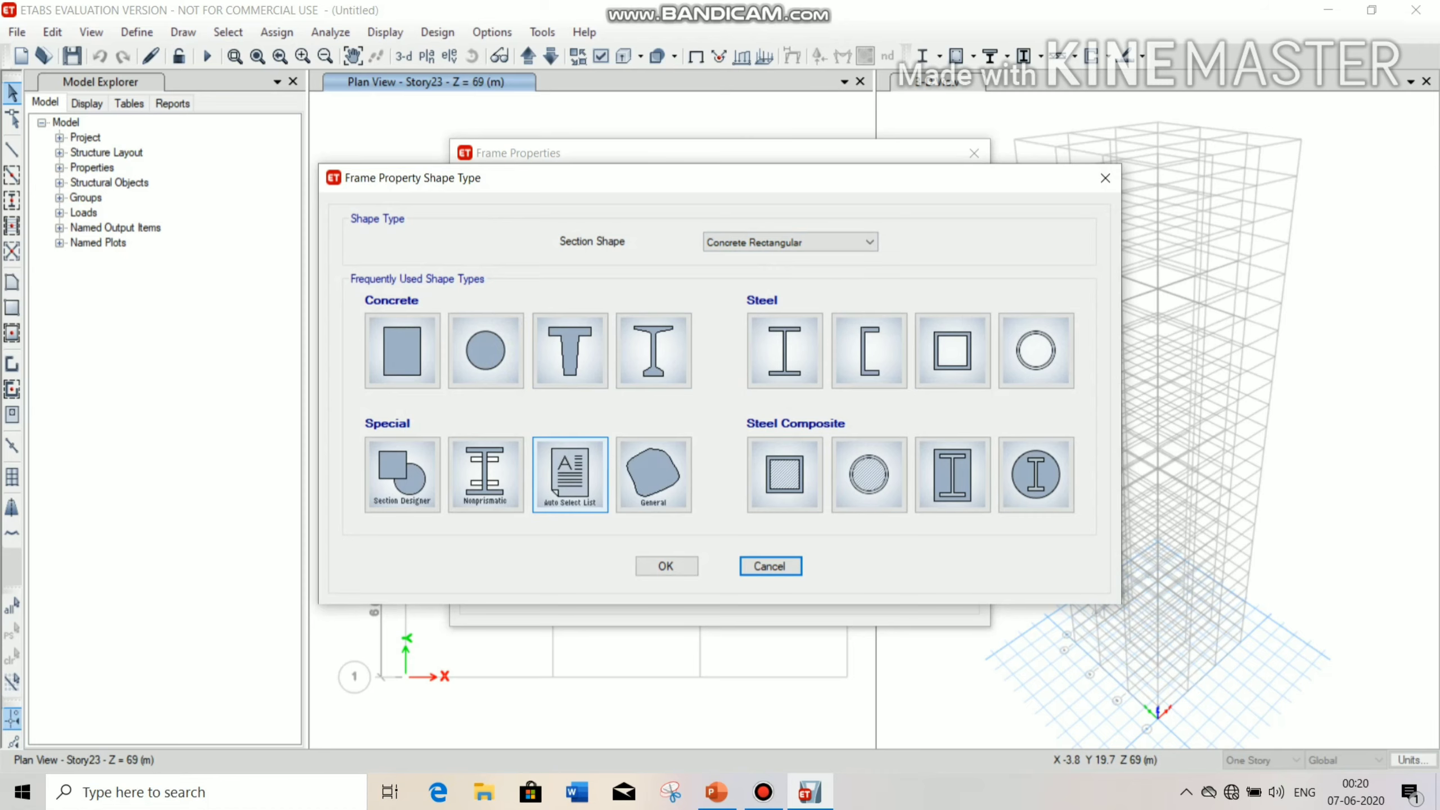
pyautogui.click(594, 478)
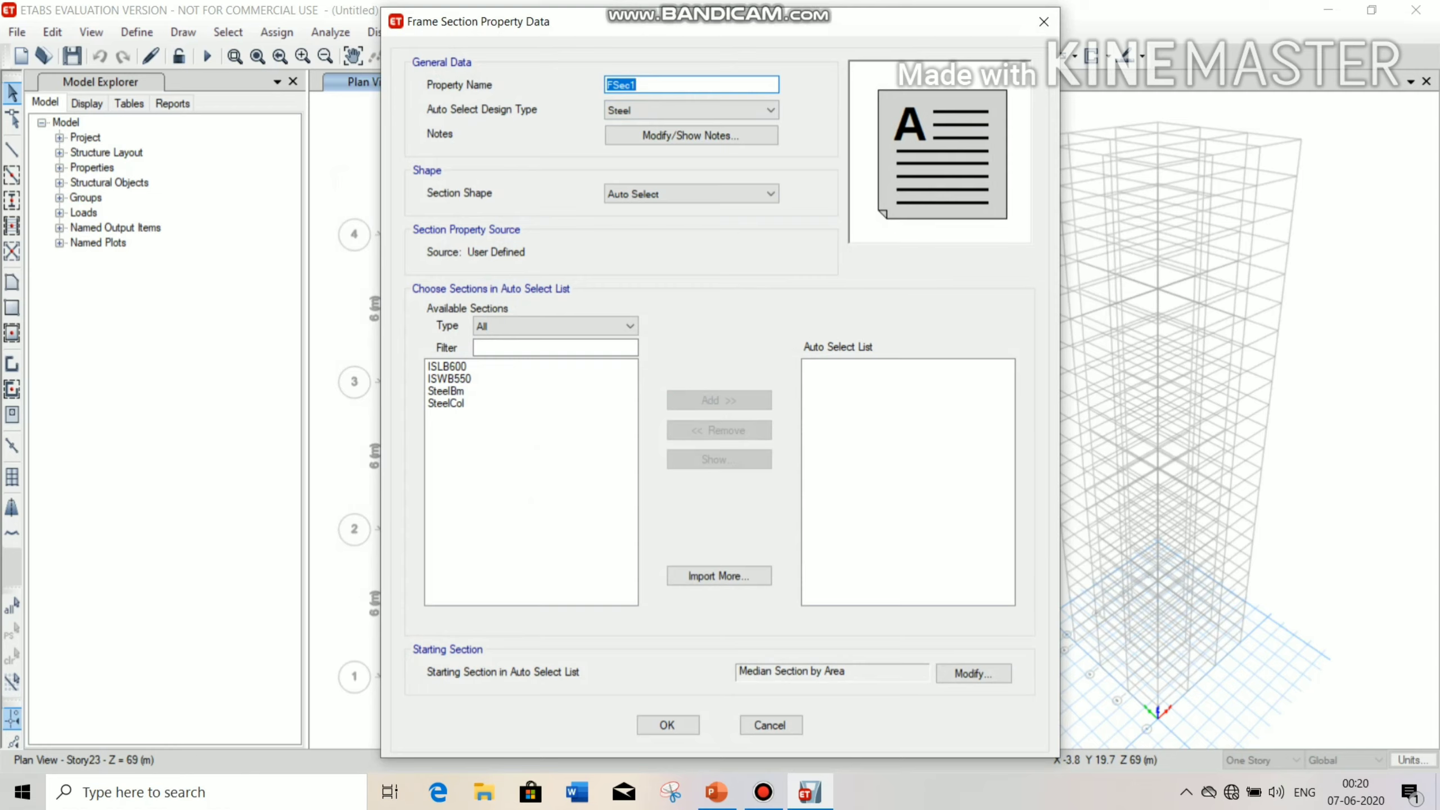
pyautogui.write('Column Autosek')
pyautogui.press('BackSpace')
pyautogui.write('lest')
pyautogui.click(731, 110)
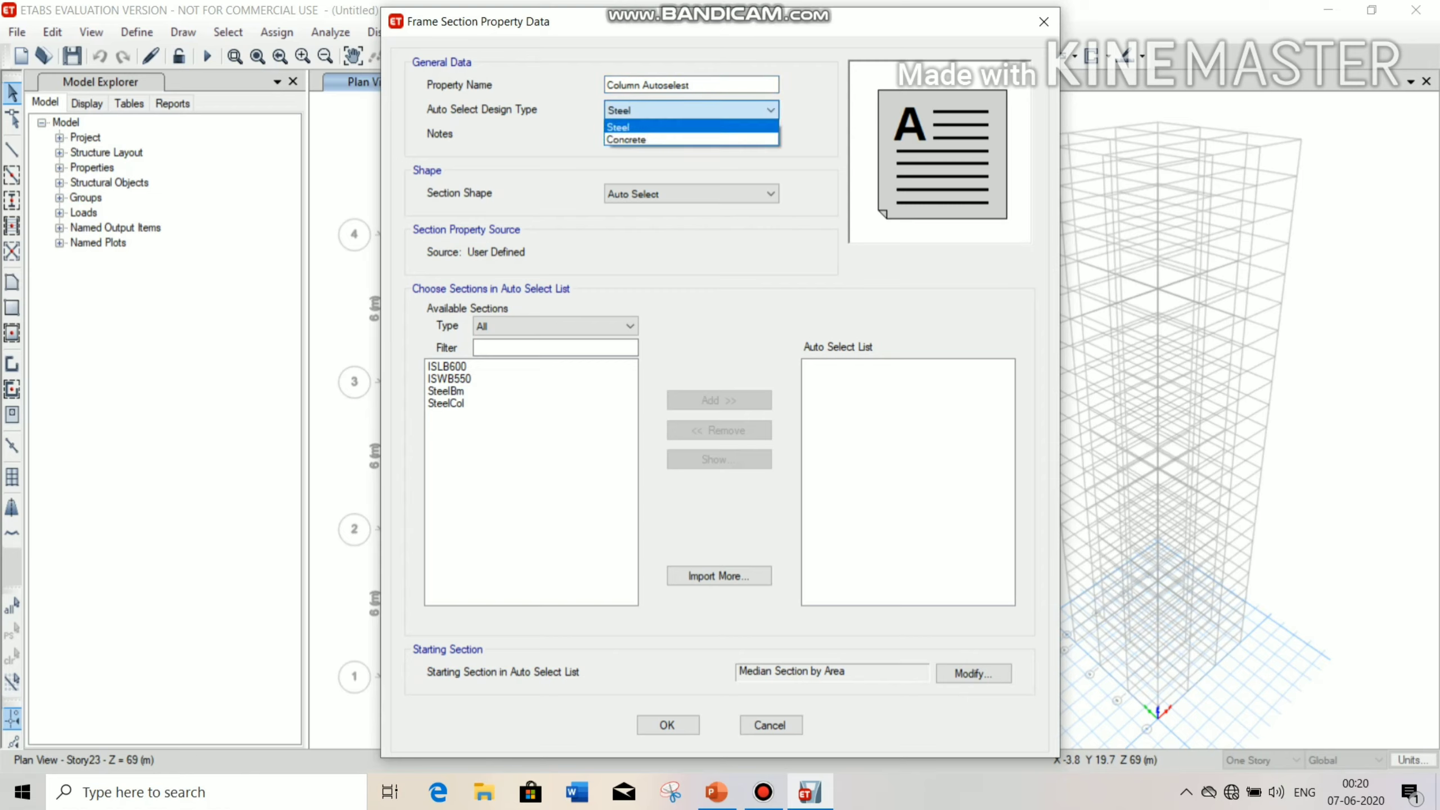
pyautogui.click(680, 139)
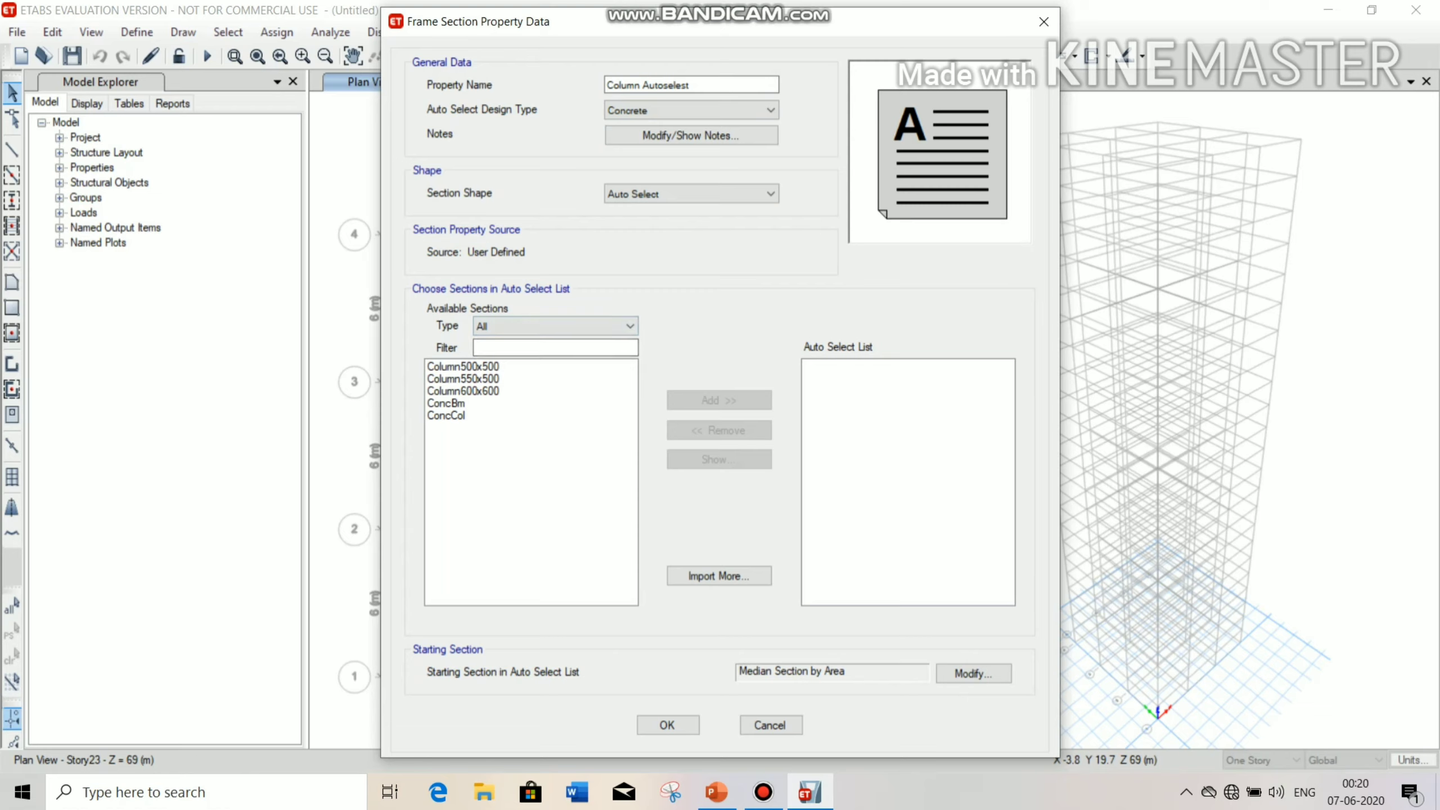
# - Include Column500x500, Column550x500 and Column600x600 in the column auto select list and accept the section
pyautogui.moveTo(462, 390); pyautogui.dragTo(462, 366)
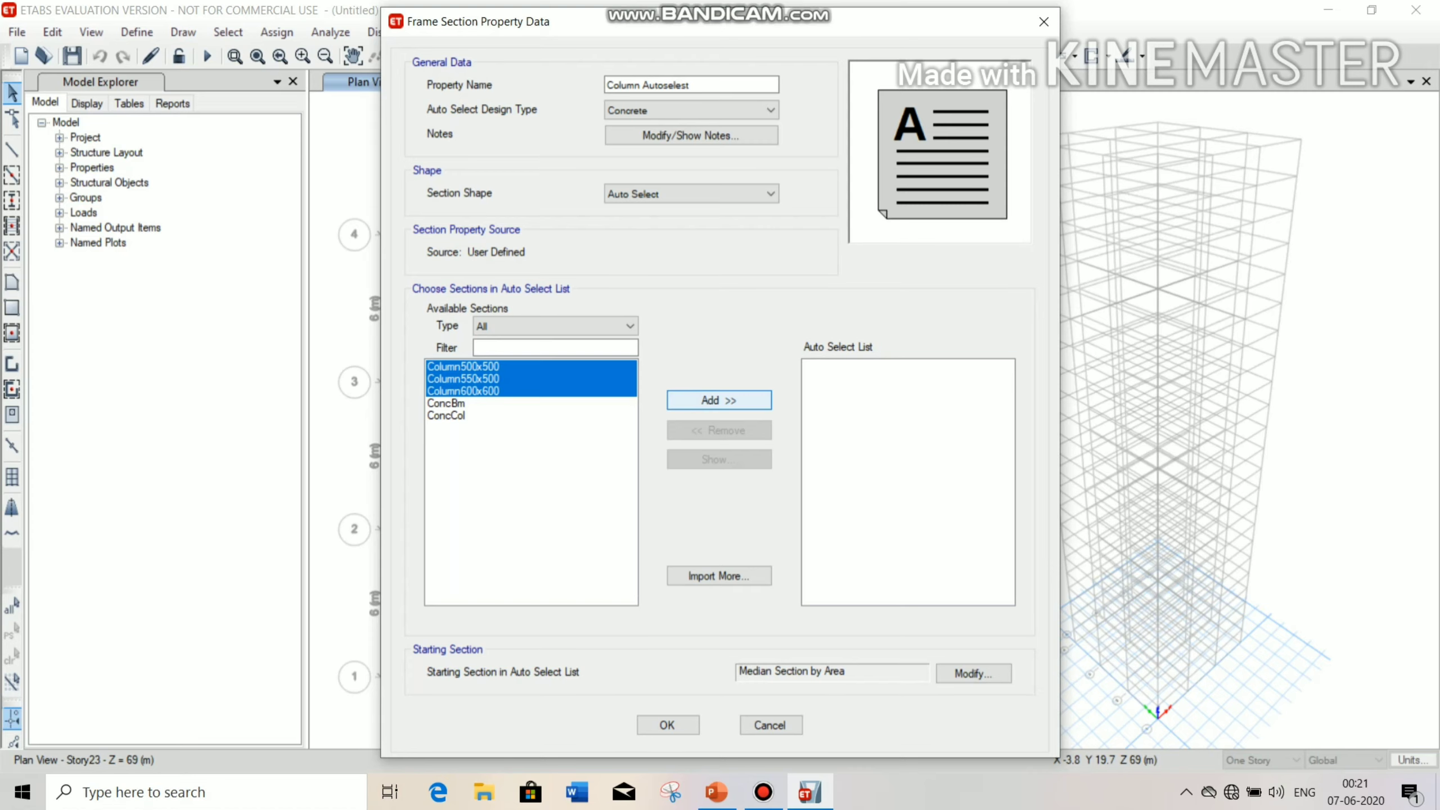
pyautogui.click(718, 400)
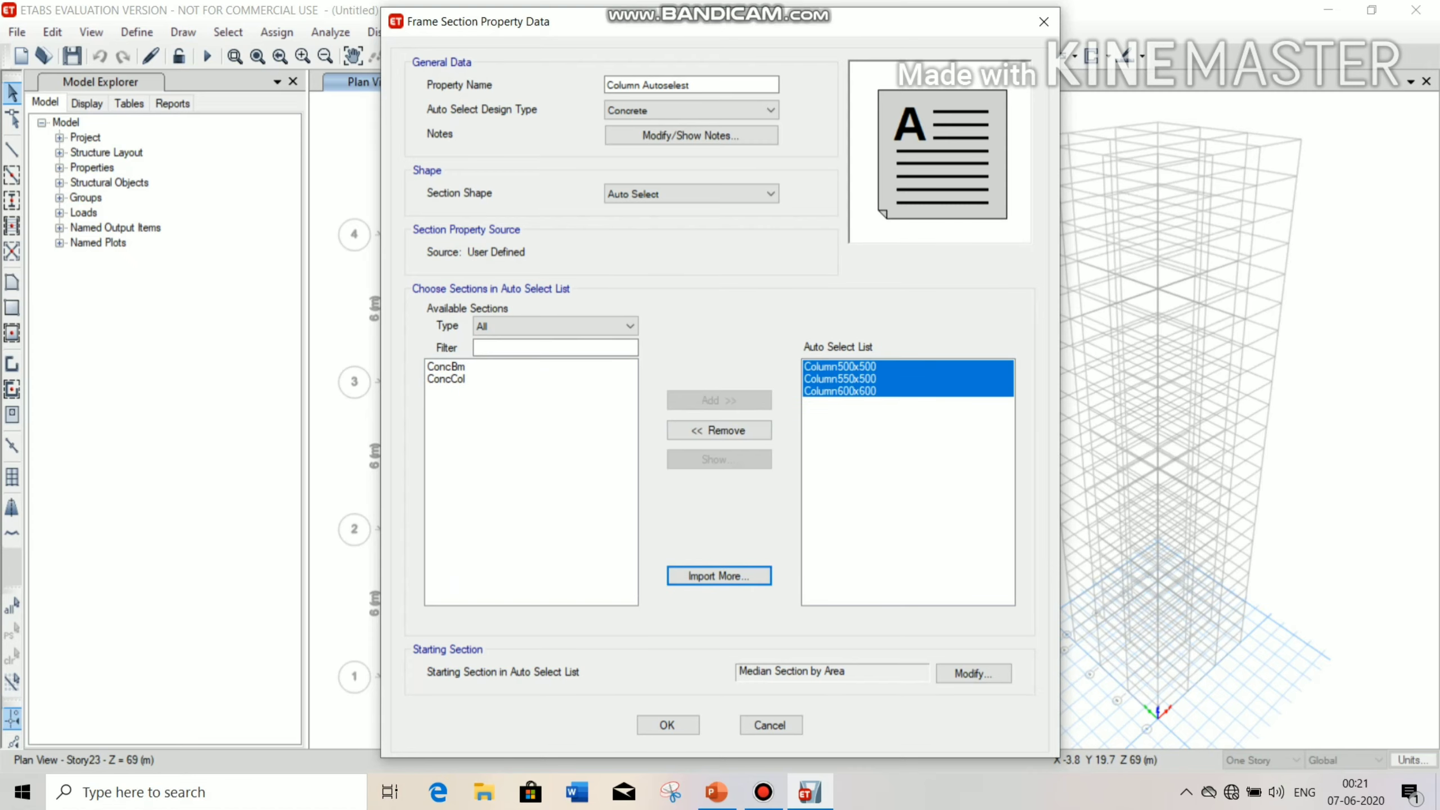
pyautogui.click(666, 724)
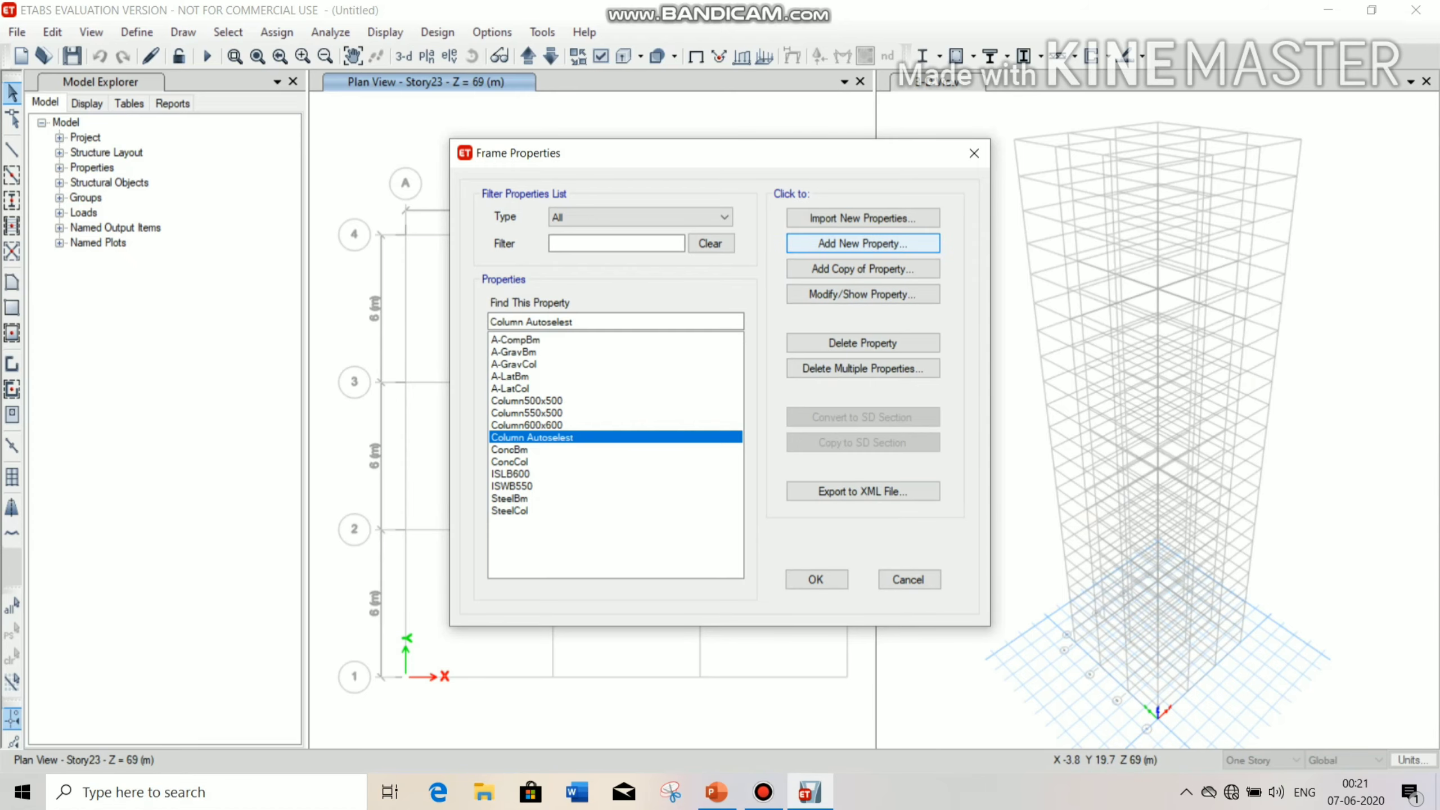
# - Start a new Concrete Rectangular frame section with the name Beam, and consult the beam sizes on the PowerPoint reference slide
pyautogui.click(862, 243)
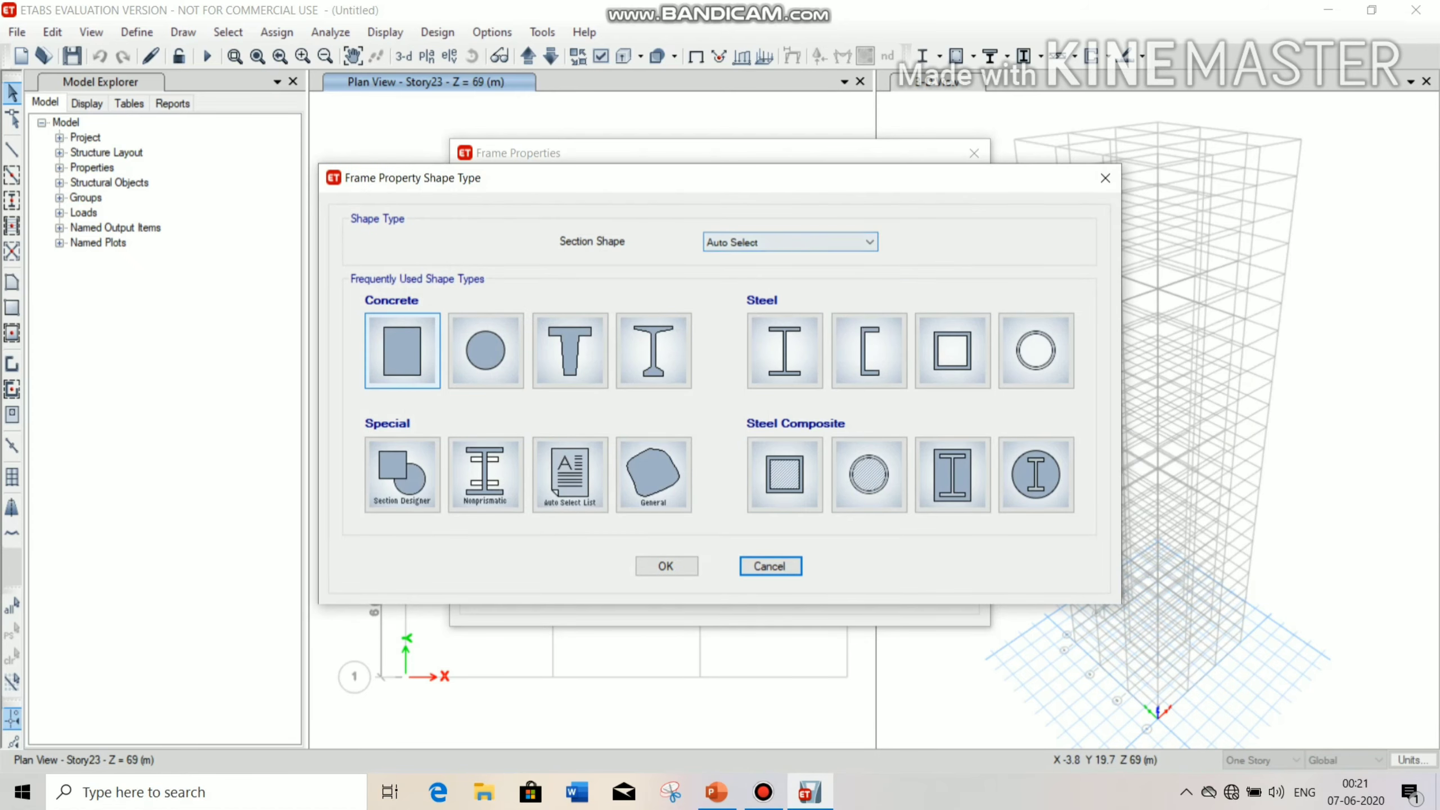
pyautogui.click(867, 242)
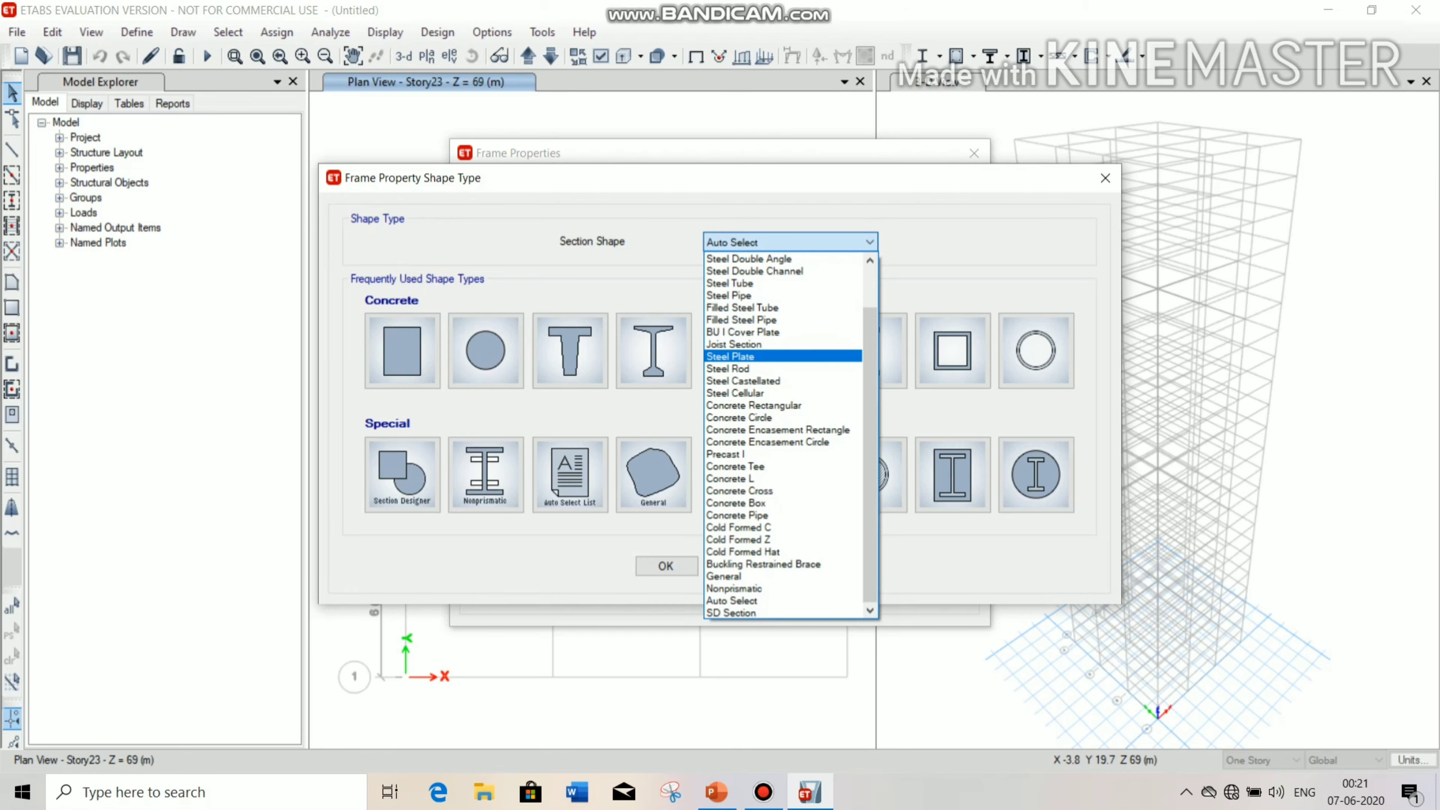
pyautogui.click(753, 405)
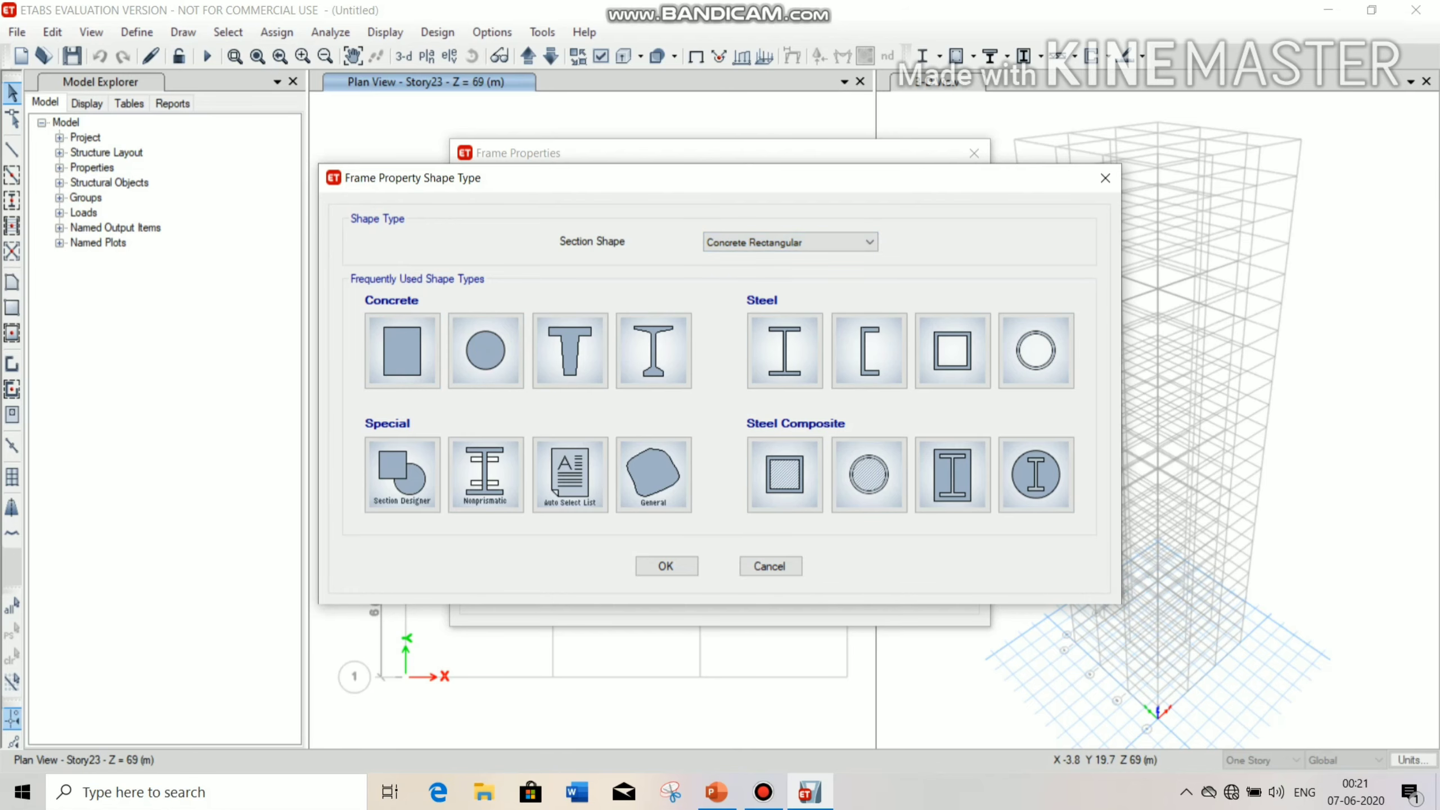
pyautogui.doubleClick(402, 363)
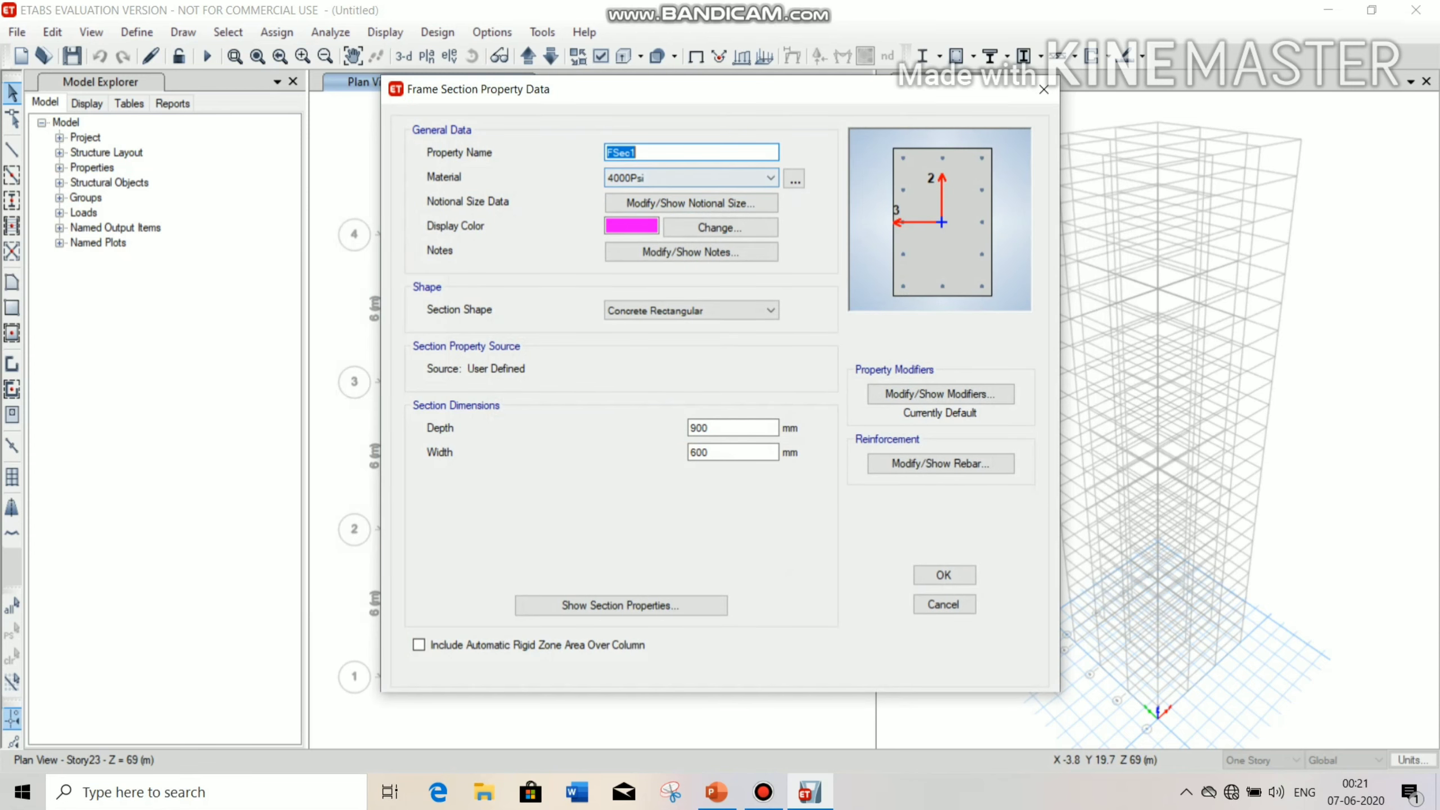
pyautogui.write('Beam')
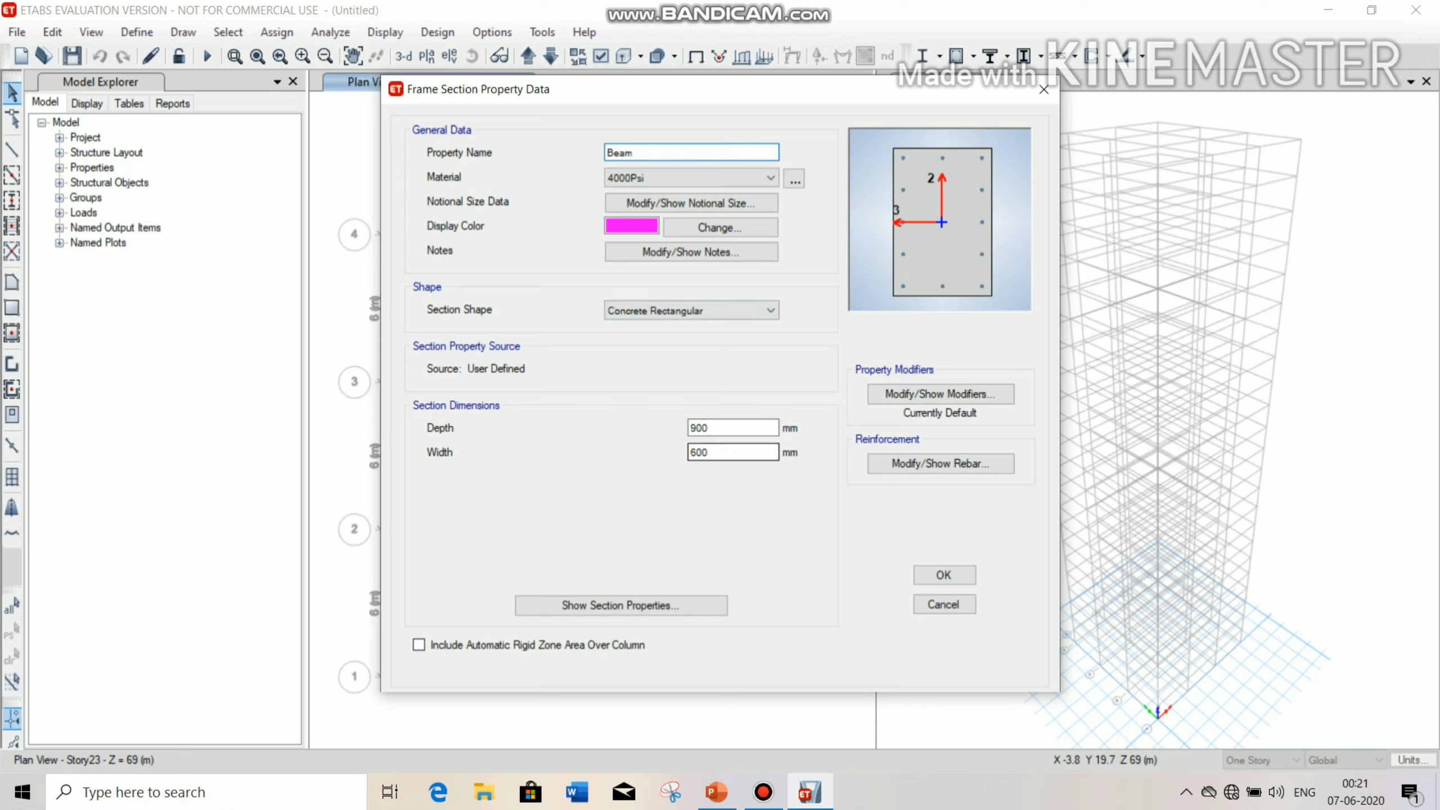
pyautogui.click(716, 792)
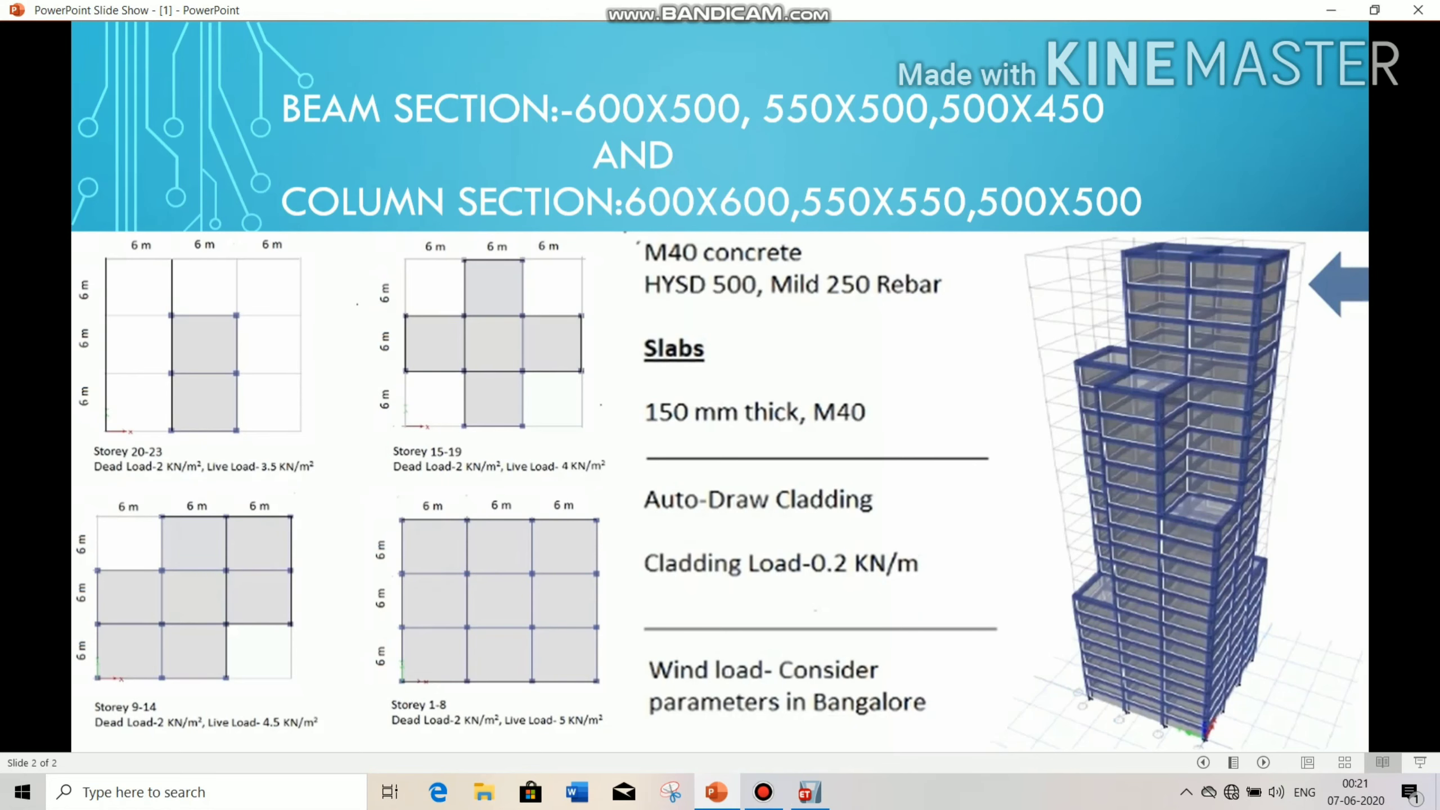
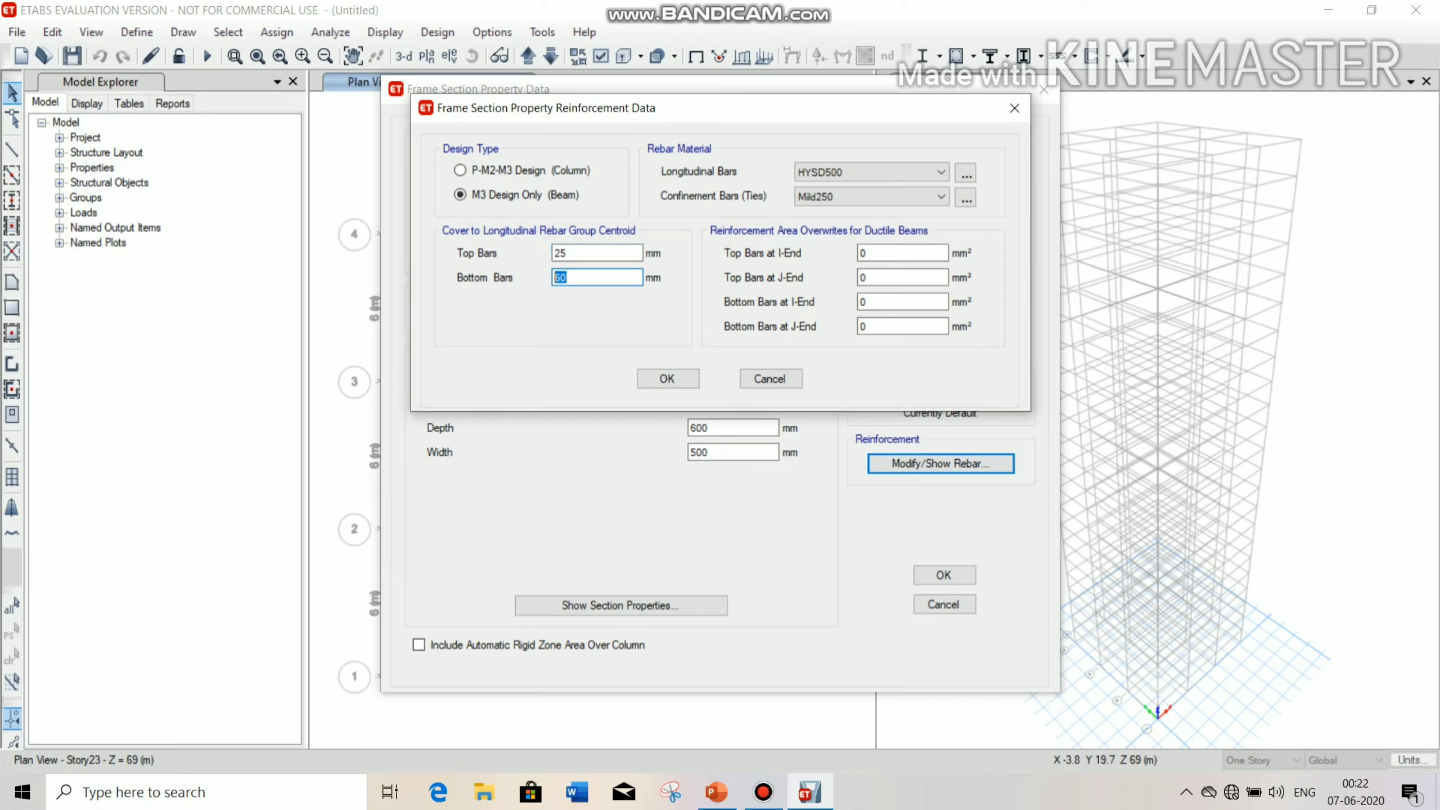
# - Back in ETABS, set the bottom bar cover of the 600x500 beam to 25 mm and accept the reinforcement and section
pyautogui.write('25')
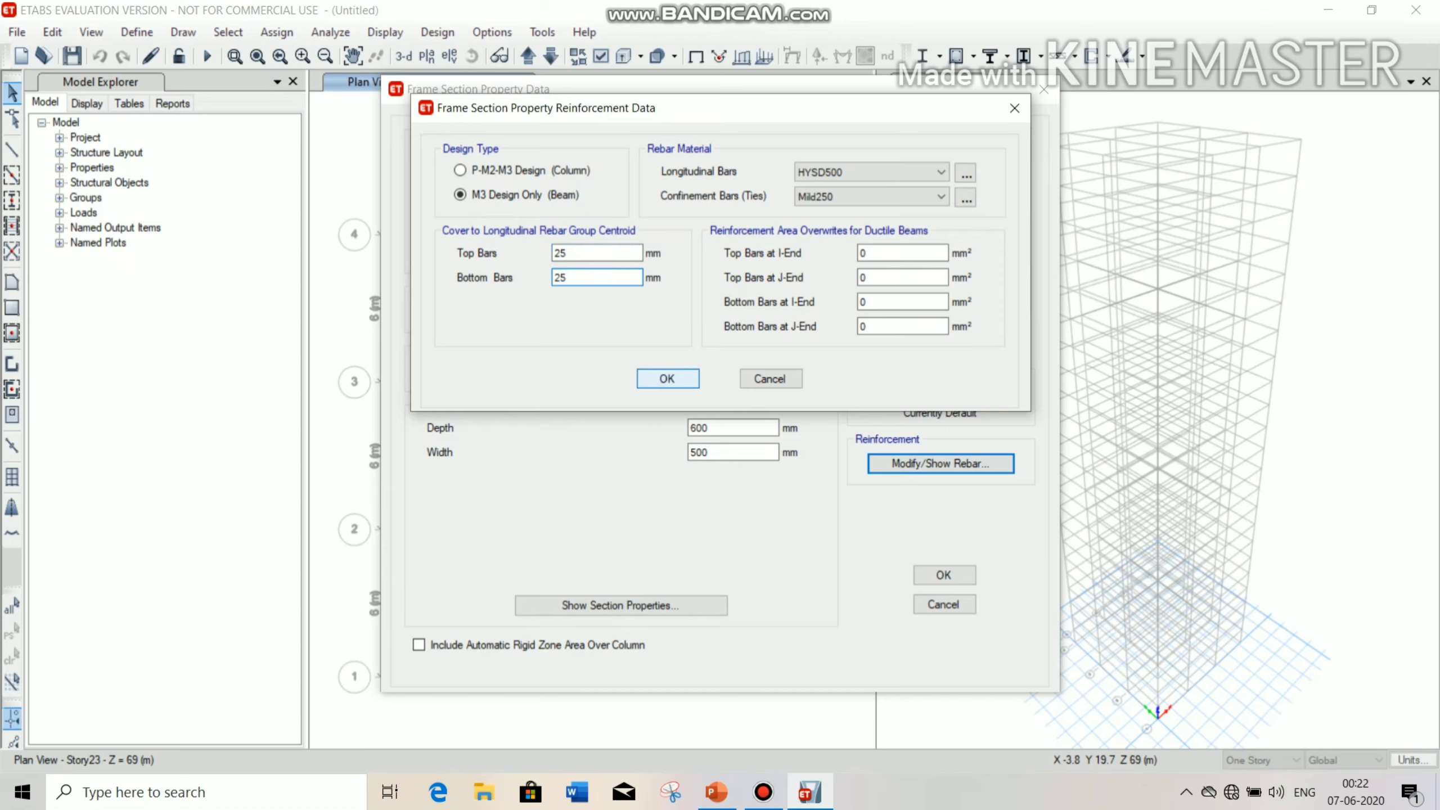
pyautogui.click(668, 379)
pyautogui.click(943, 575)
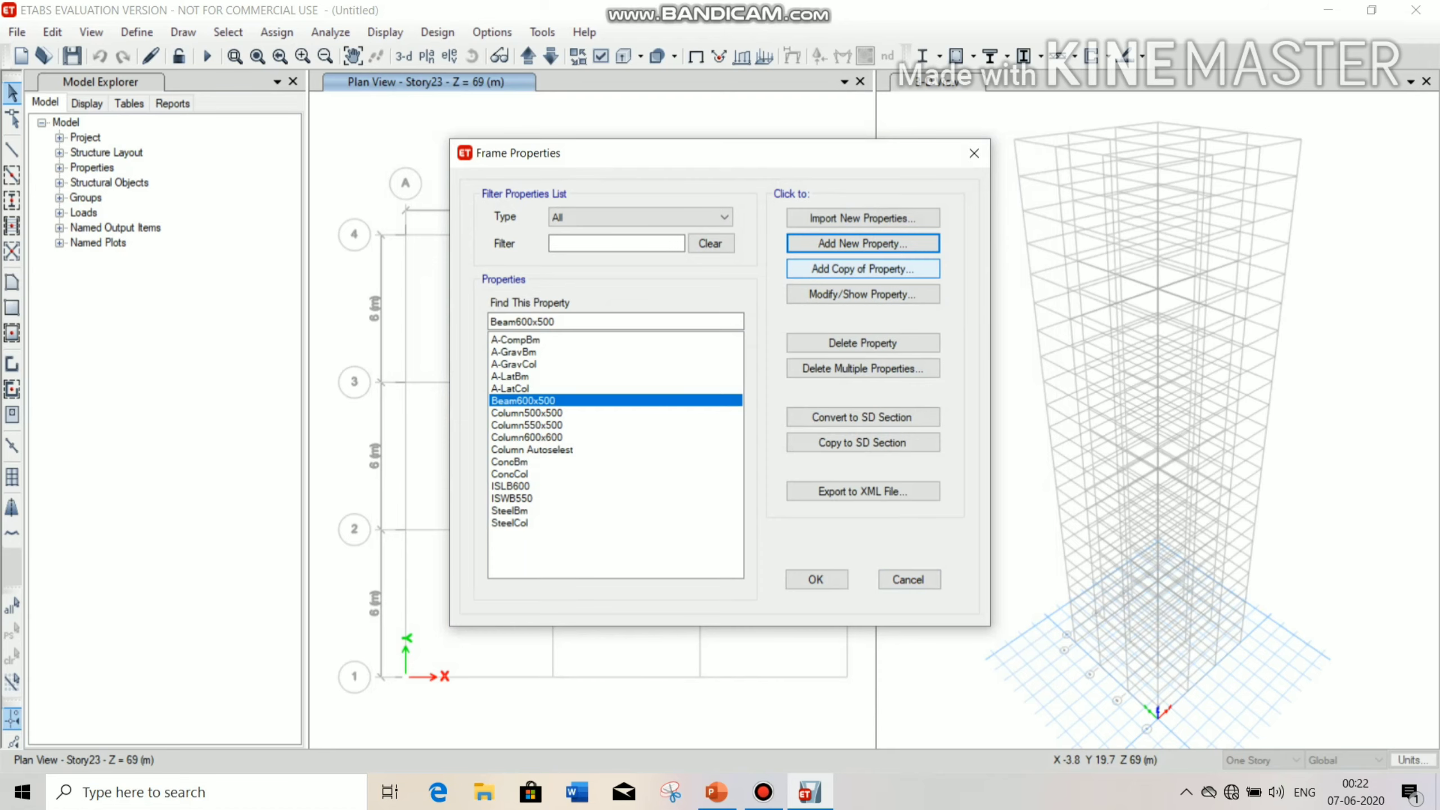
# - Add a copy of the Beam600x500 section named Beam550x500, with a depth of 550 mm
pyautogui.click(862, 268)
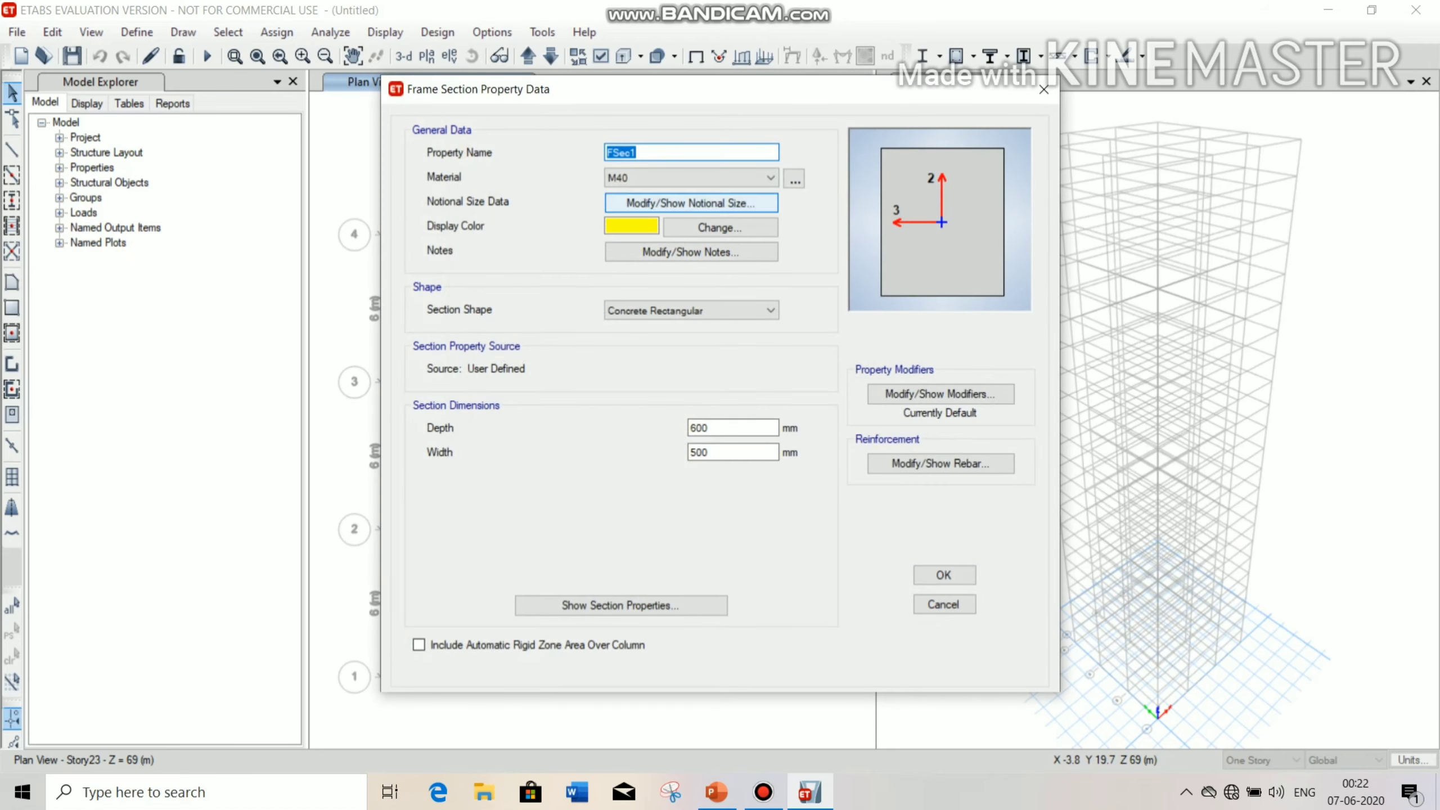
pyautogui.write('Beam')
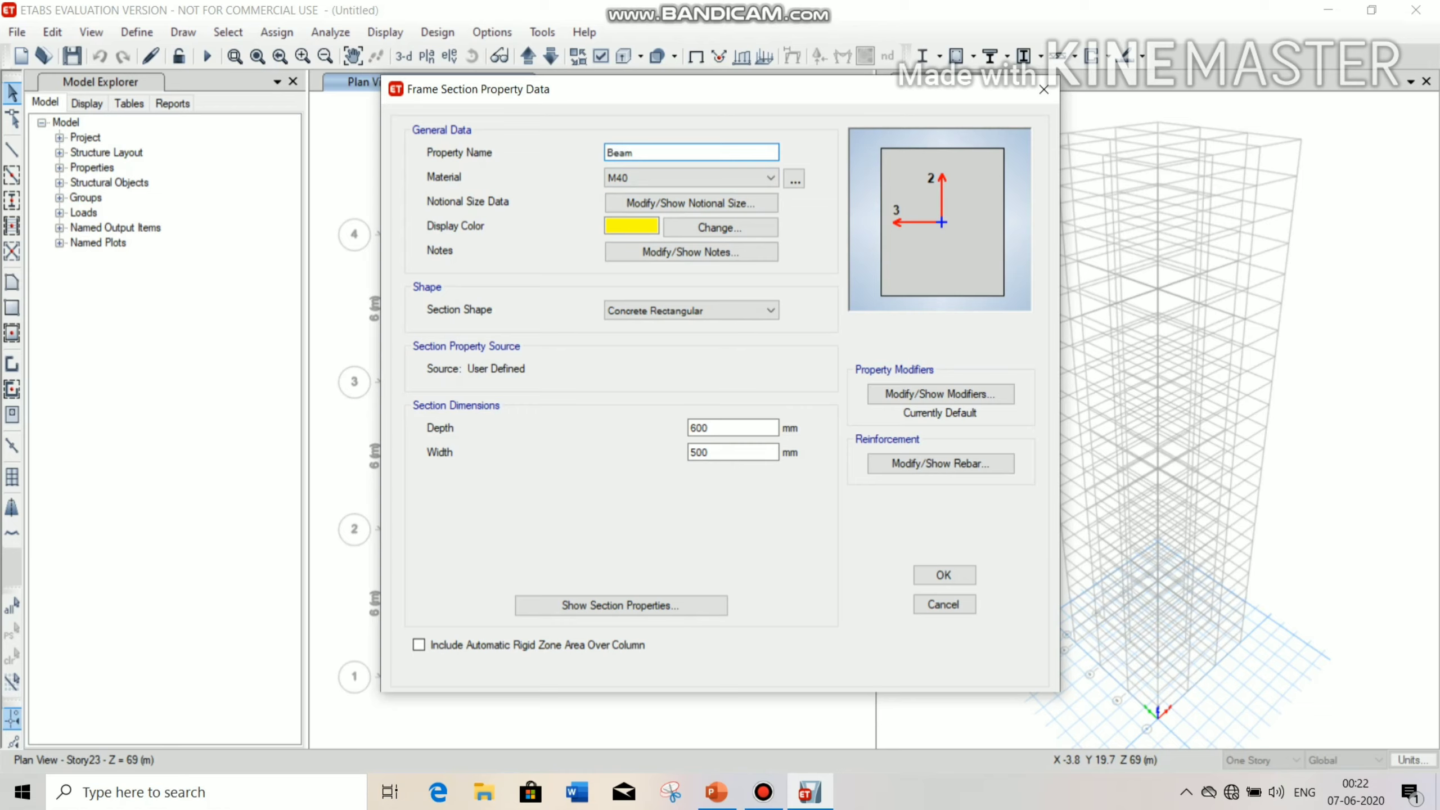
pyautogui.write('550x500')
pyautogui.doubleClick(700, 428)
pyautogui.write('55')
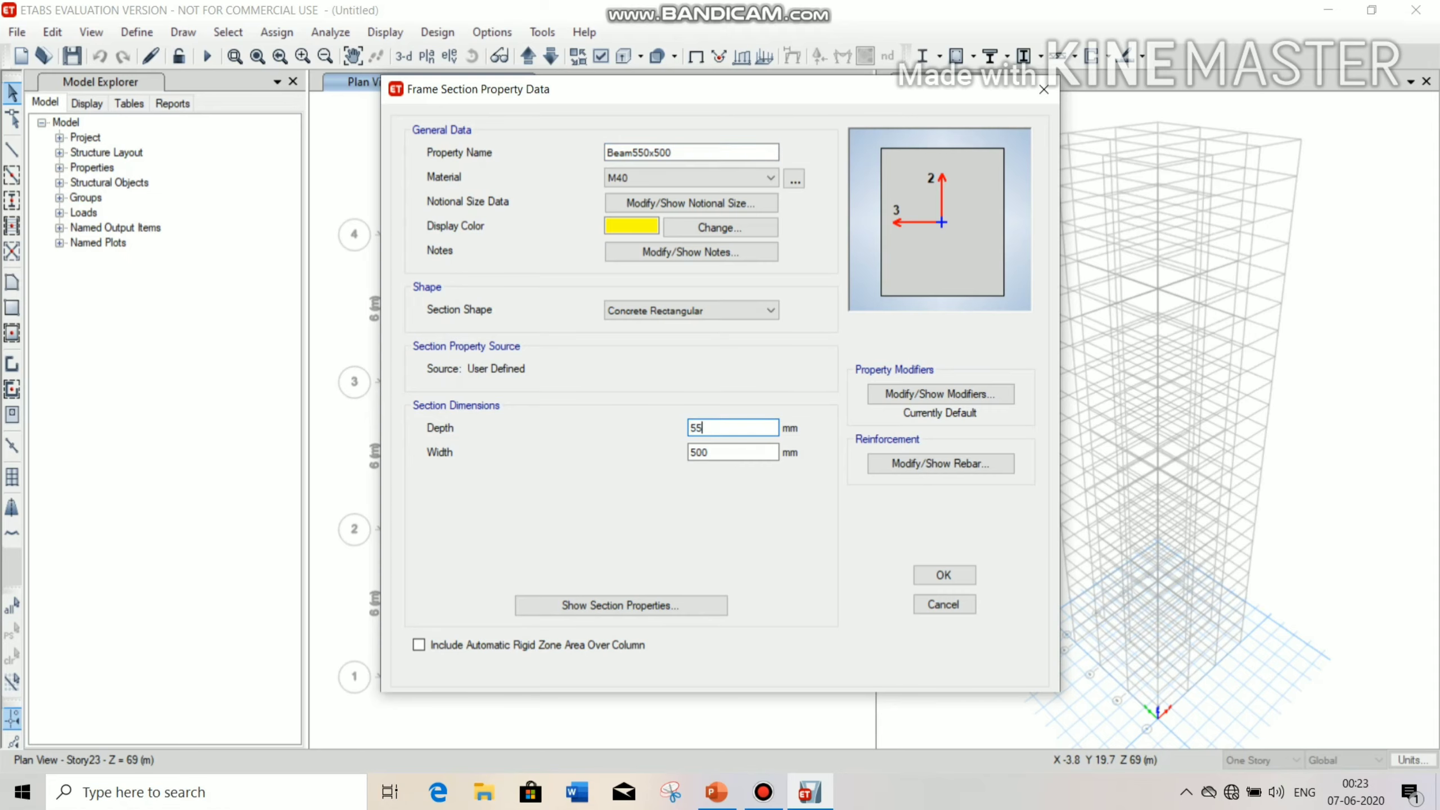
pyautogui.write('0')
pyautogui.press('Return')
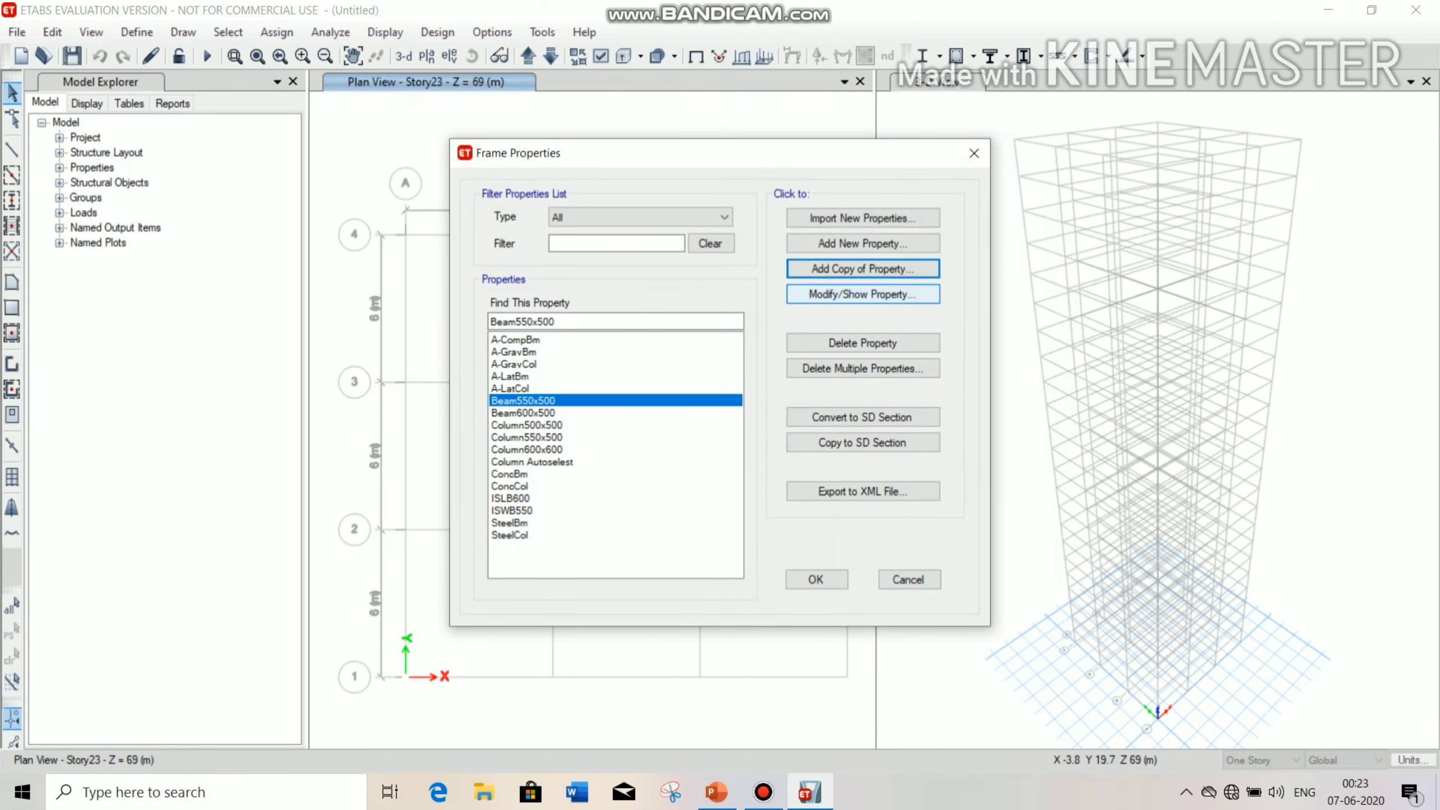
# - Copy the Beam550x500 section as Beam500x450, with depth 500 mm and width 450 mm
pyautogui.click(862, 268)
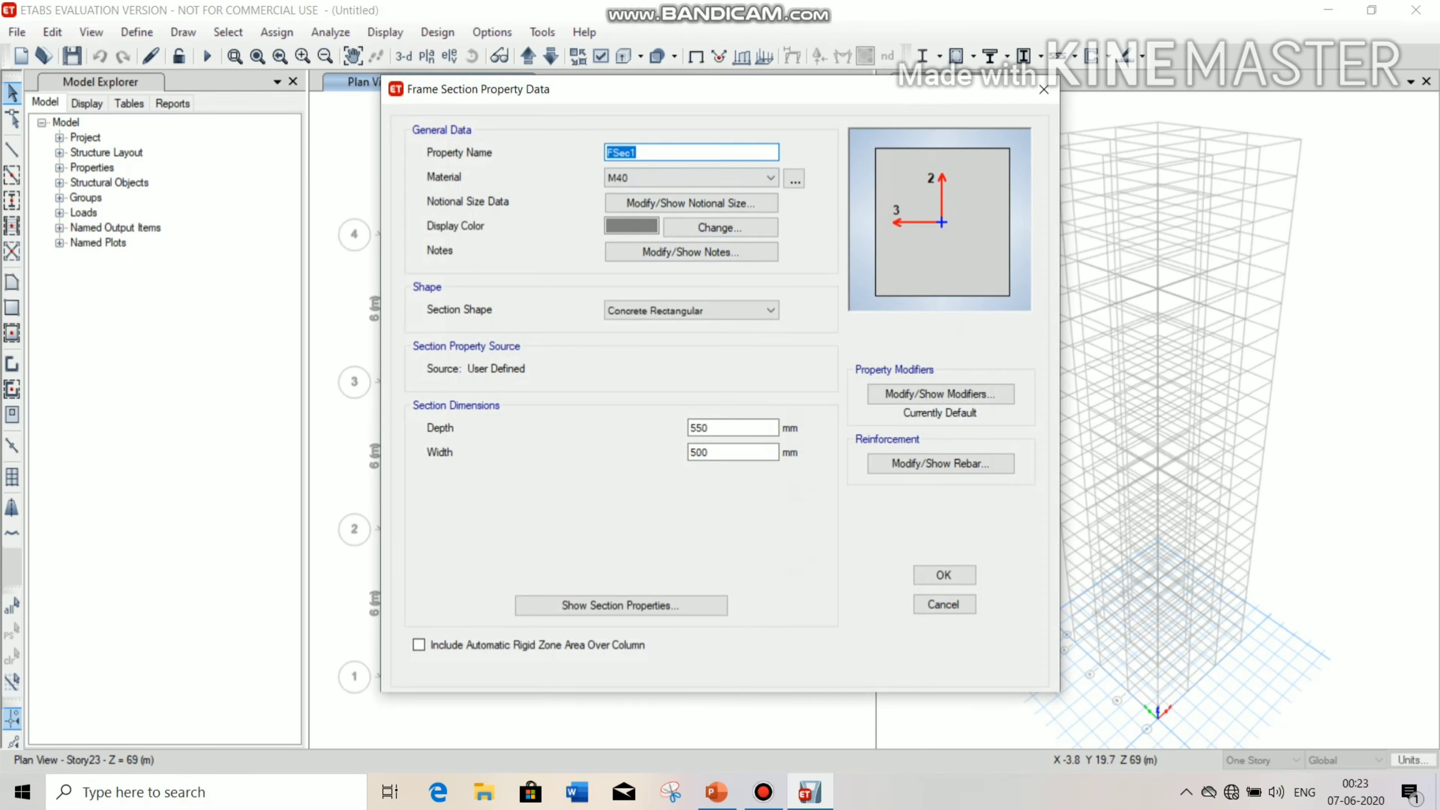
pyautogui.write('Beam500x450')
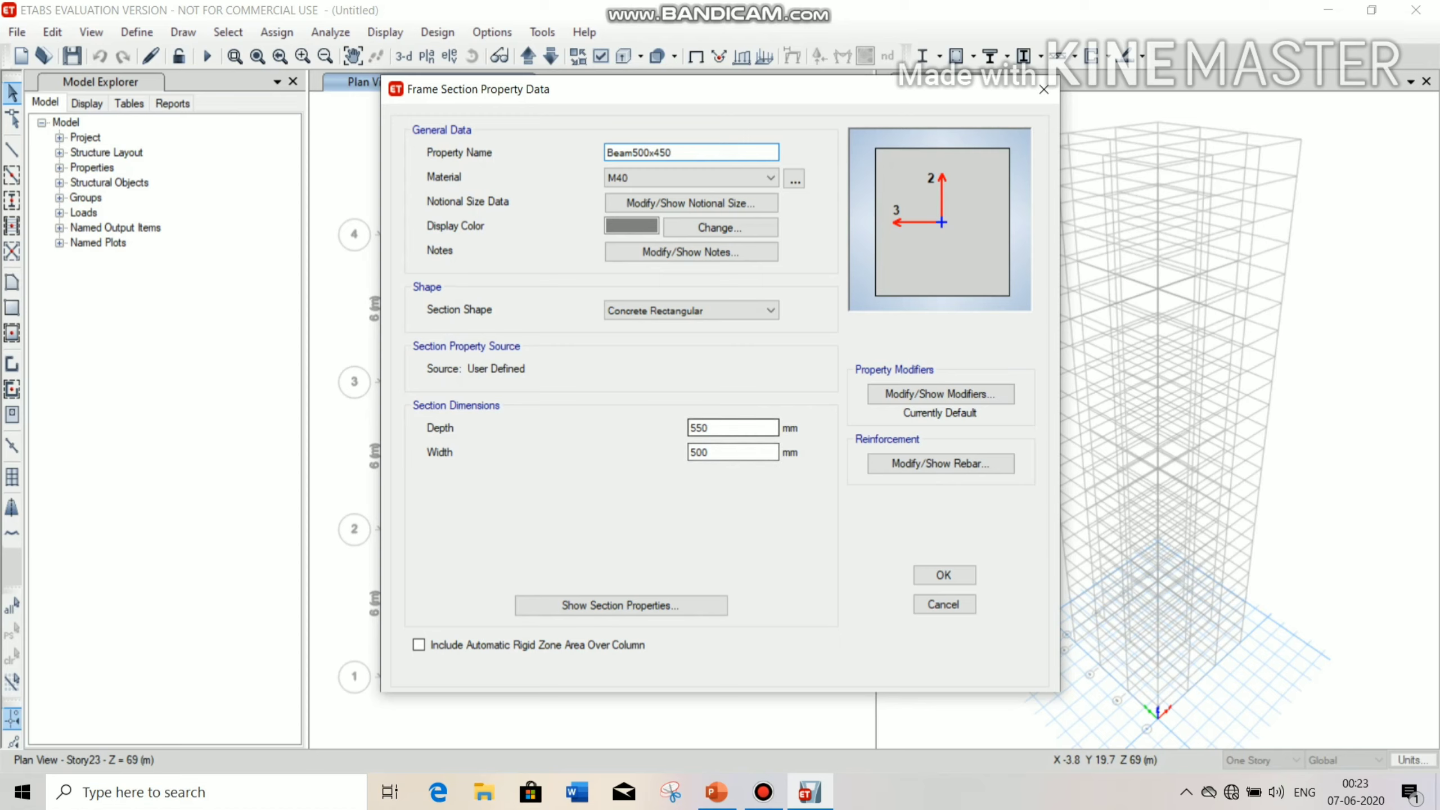
pyautogui.click(714, 429)
pyautogui.press('BackSpace')
pyautogui.press('BackSpace')
pyautogui.write('00')
pyautogui.click(716, 452)
pyautogui.press('BackSpace')
pyautogui.press('BackSpace')
pyautogui.press('BackSpace')
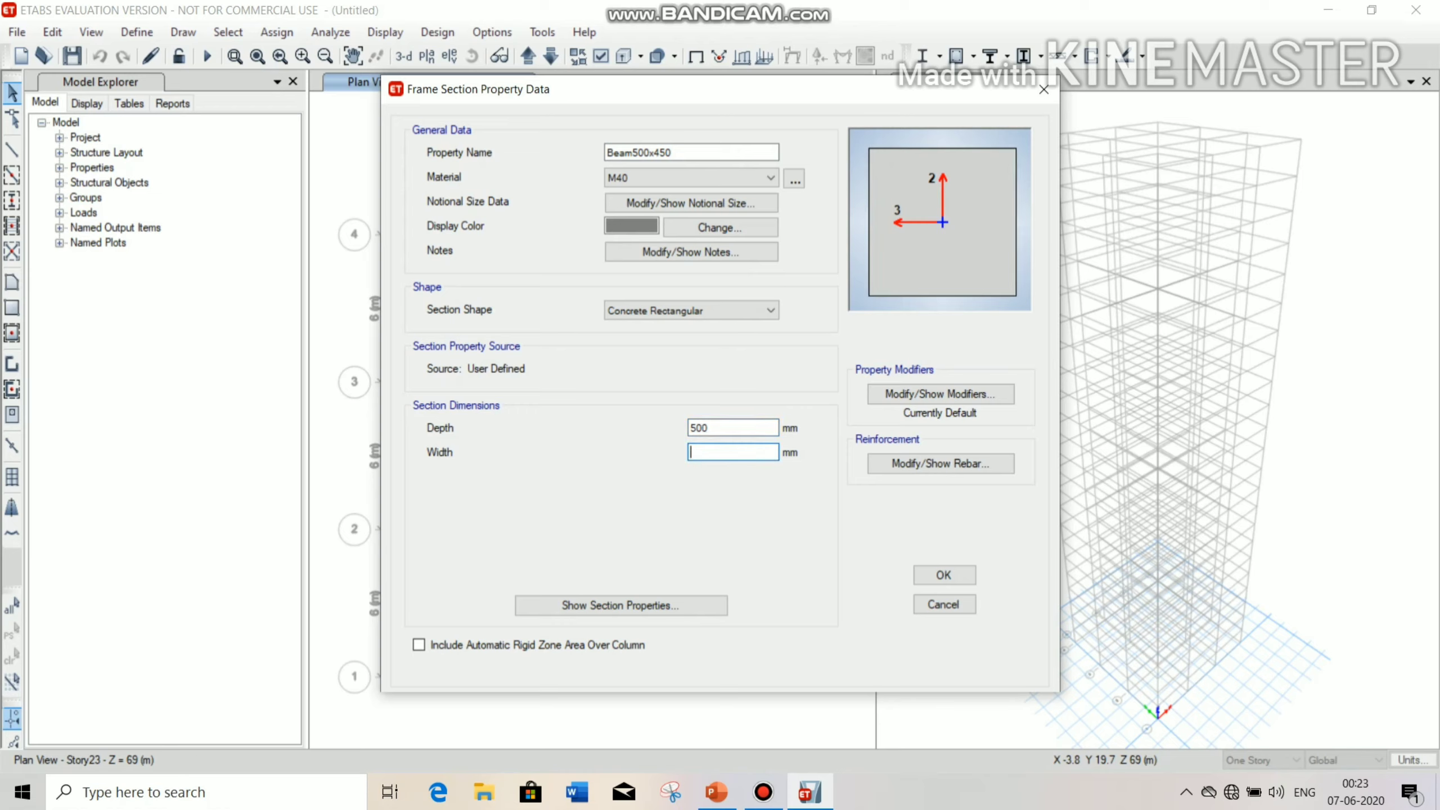
pyautogui.write('450')
pyautogui.click(944, 575)
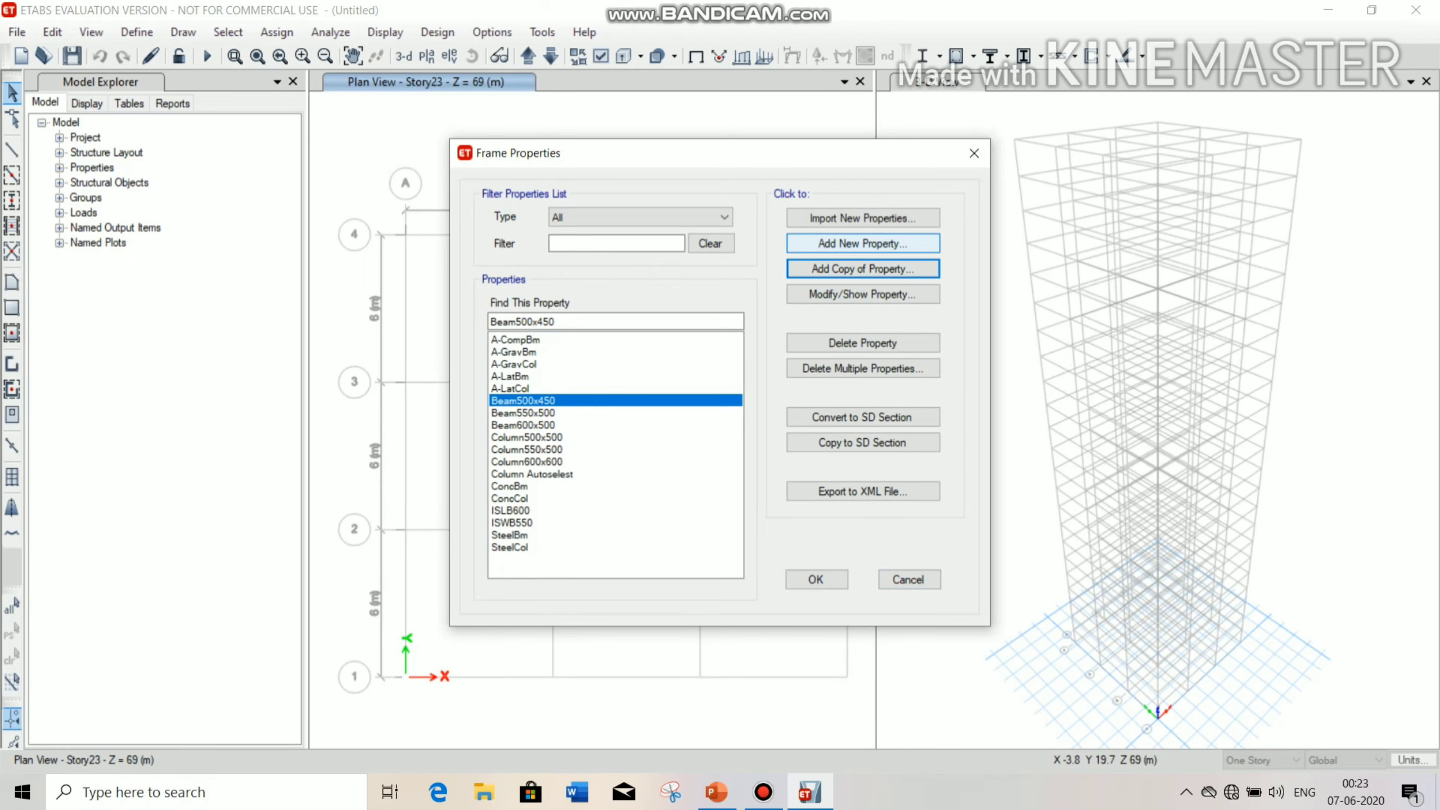
# - Create an auto select list frame section named Beam Autoselect with the Concrete design type
pyautogui.click(862, 243)
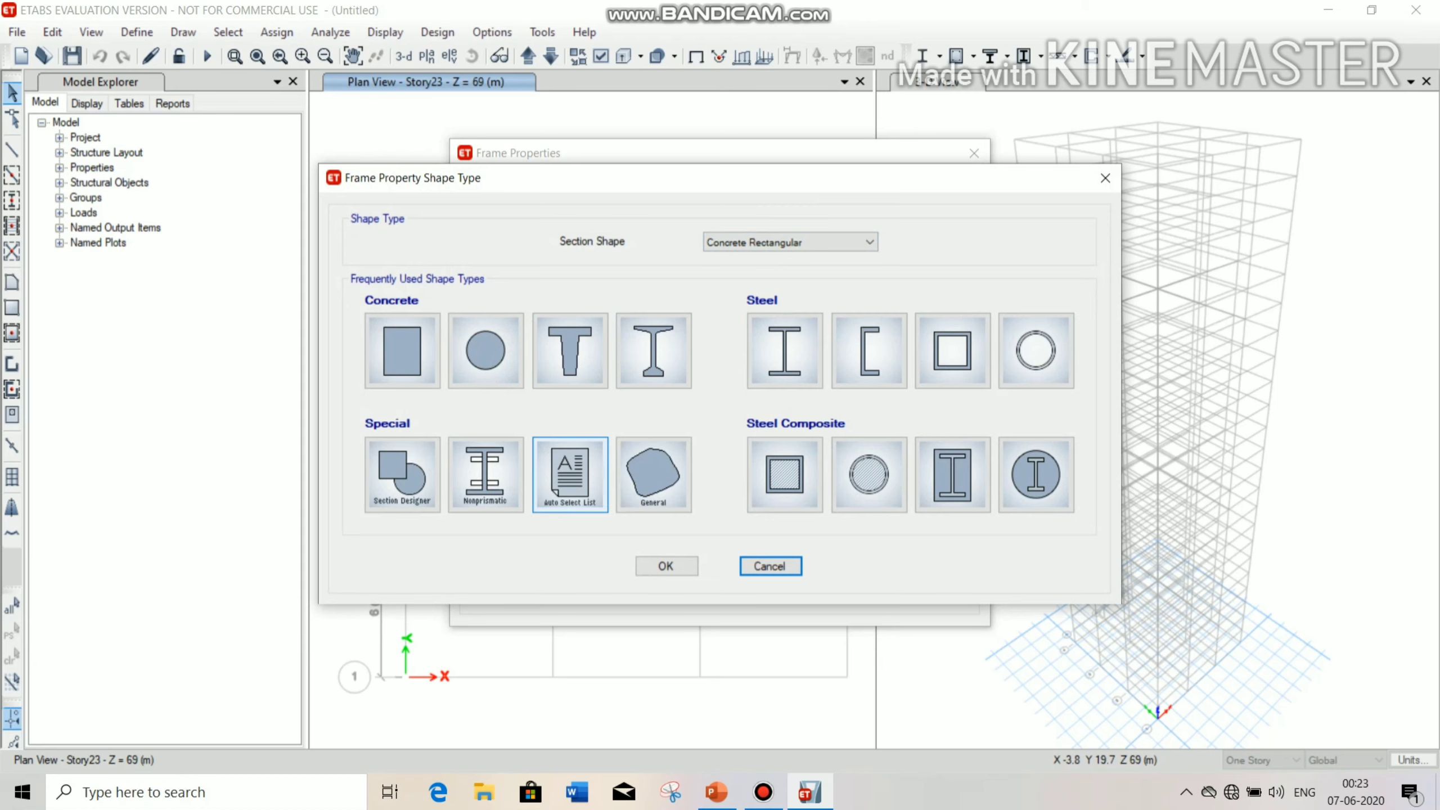
pyautogui.click(770, 565)
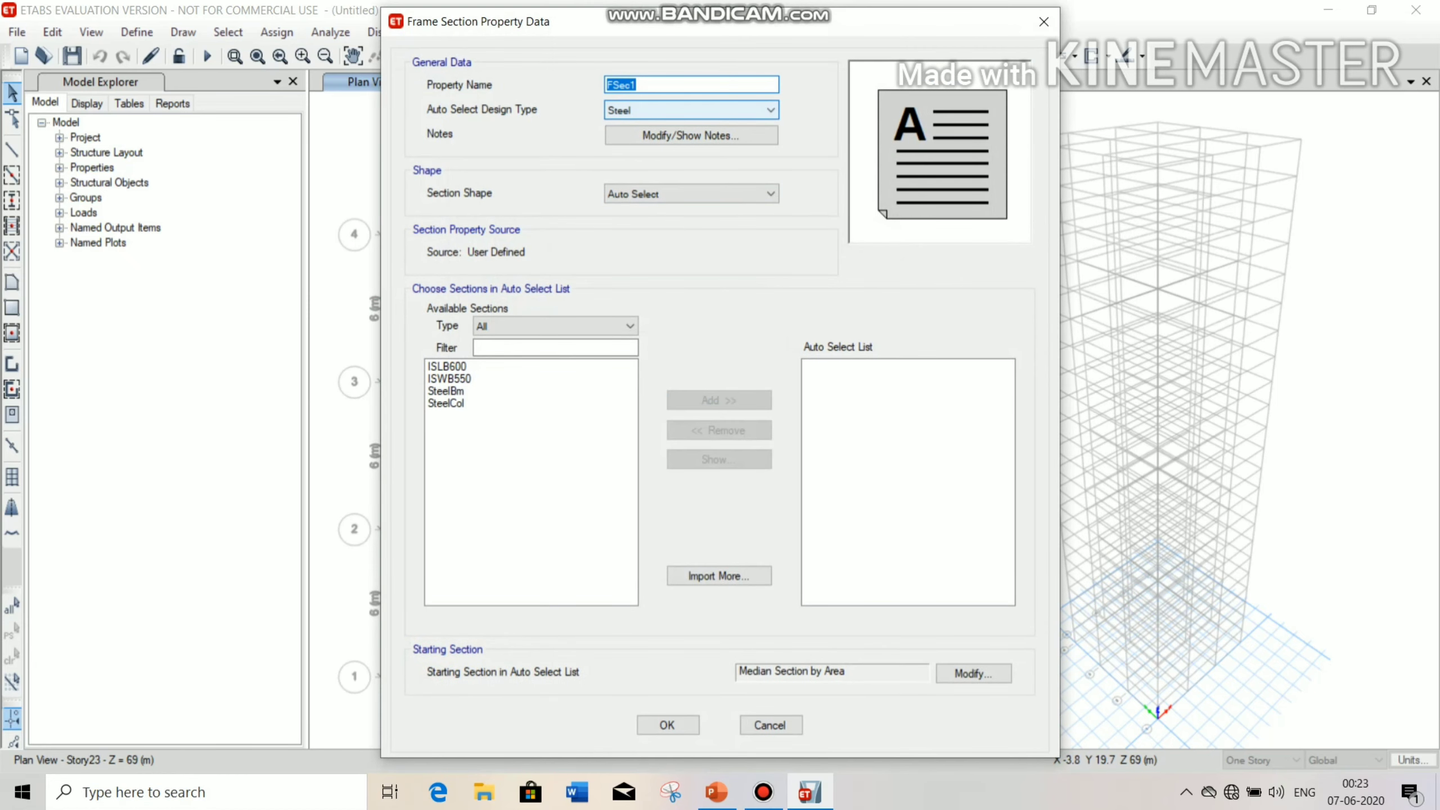
pyautogui.write('Beam Autoselect')
pyautogui.click(731, 110)
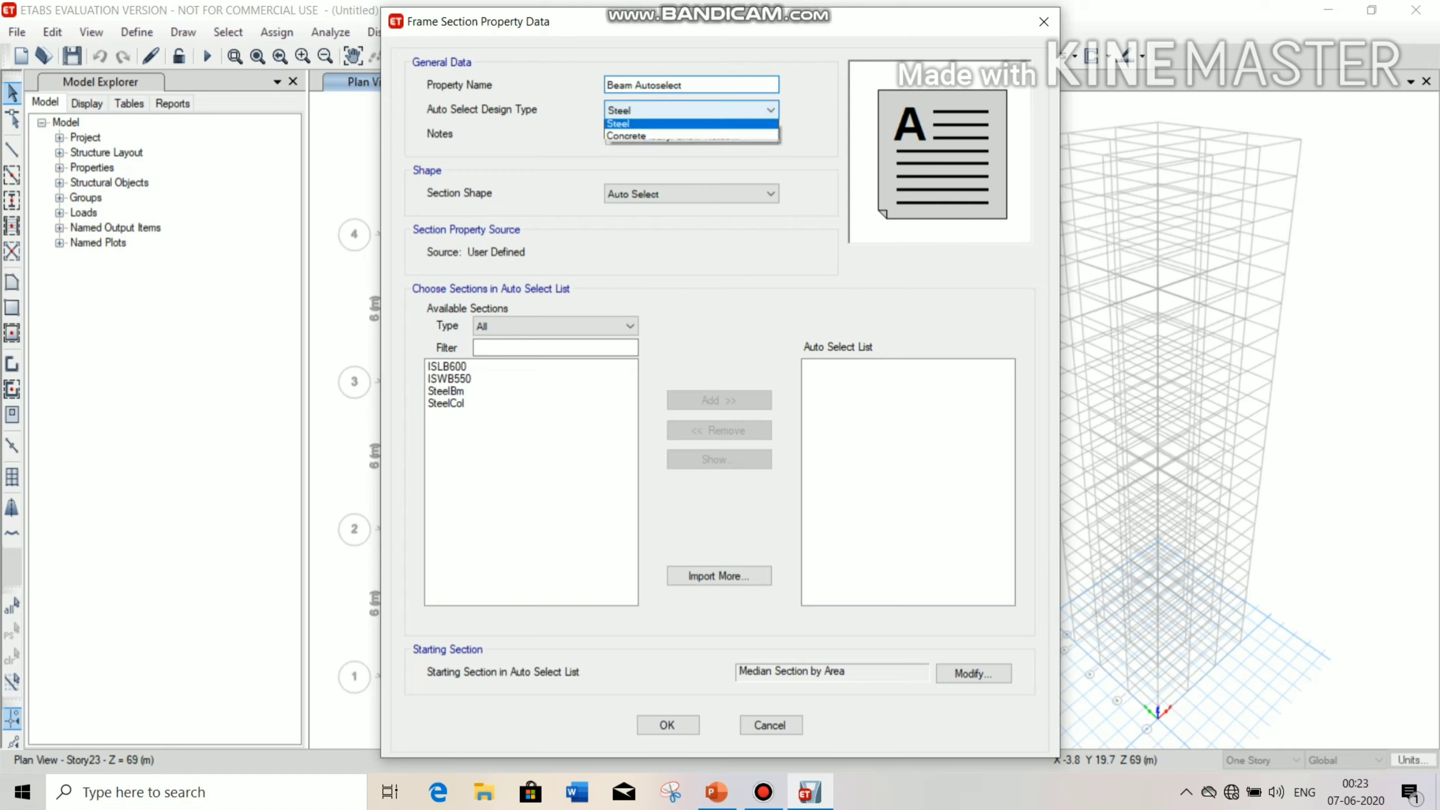
pyautogui.click(692, 139)
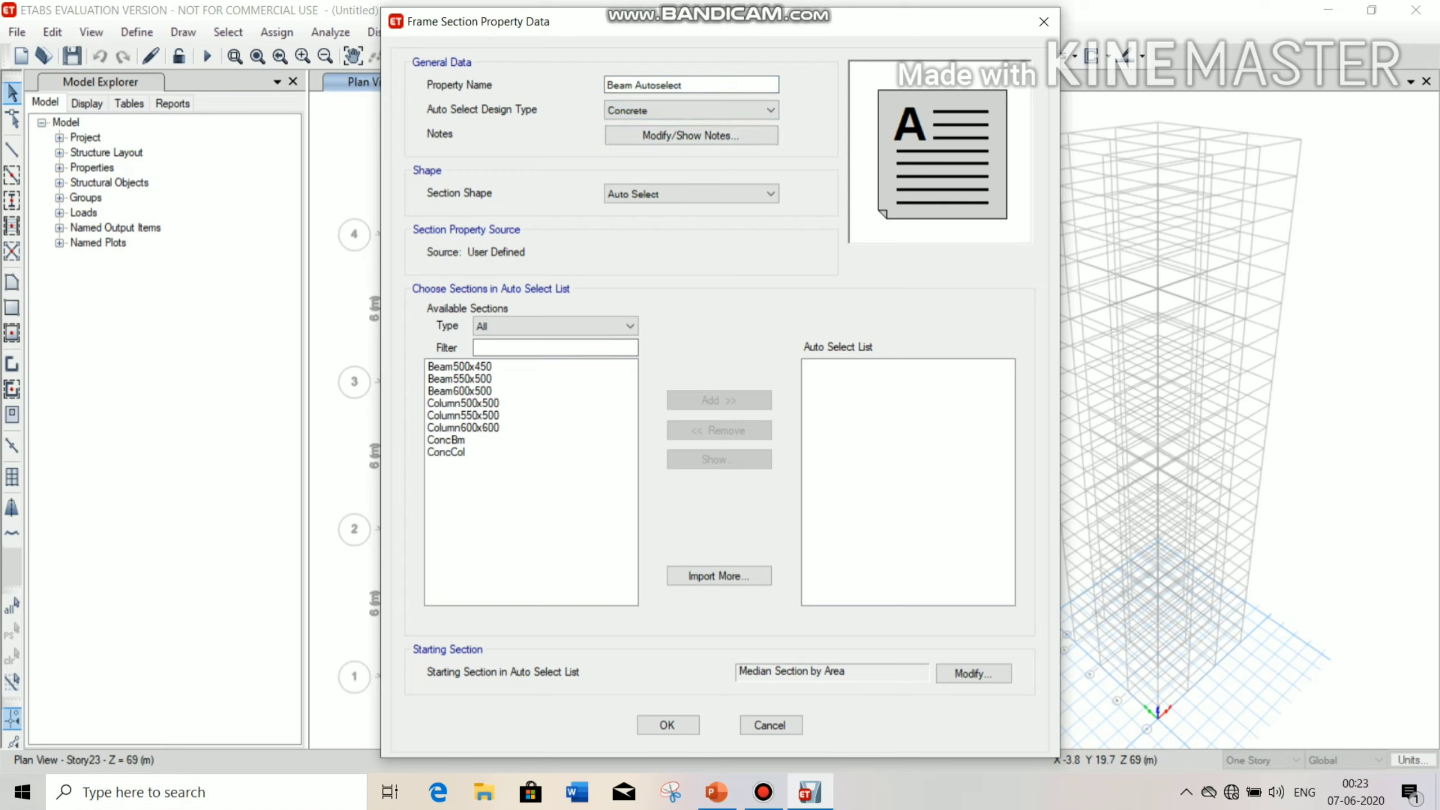
# - Include Beam500x450, Beam550x500 and Beam600x500 in the beam auto select list, and accept the section and the frame properties
pyautogui.moveTo(519, 391); pyautogui.dragTo(519, 366)
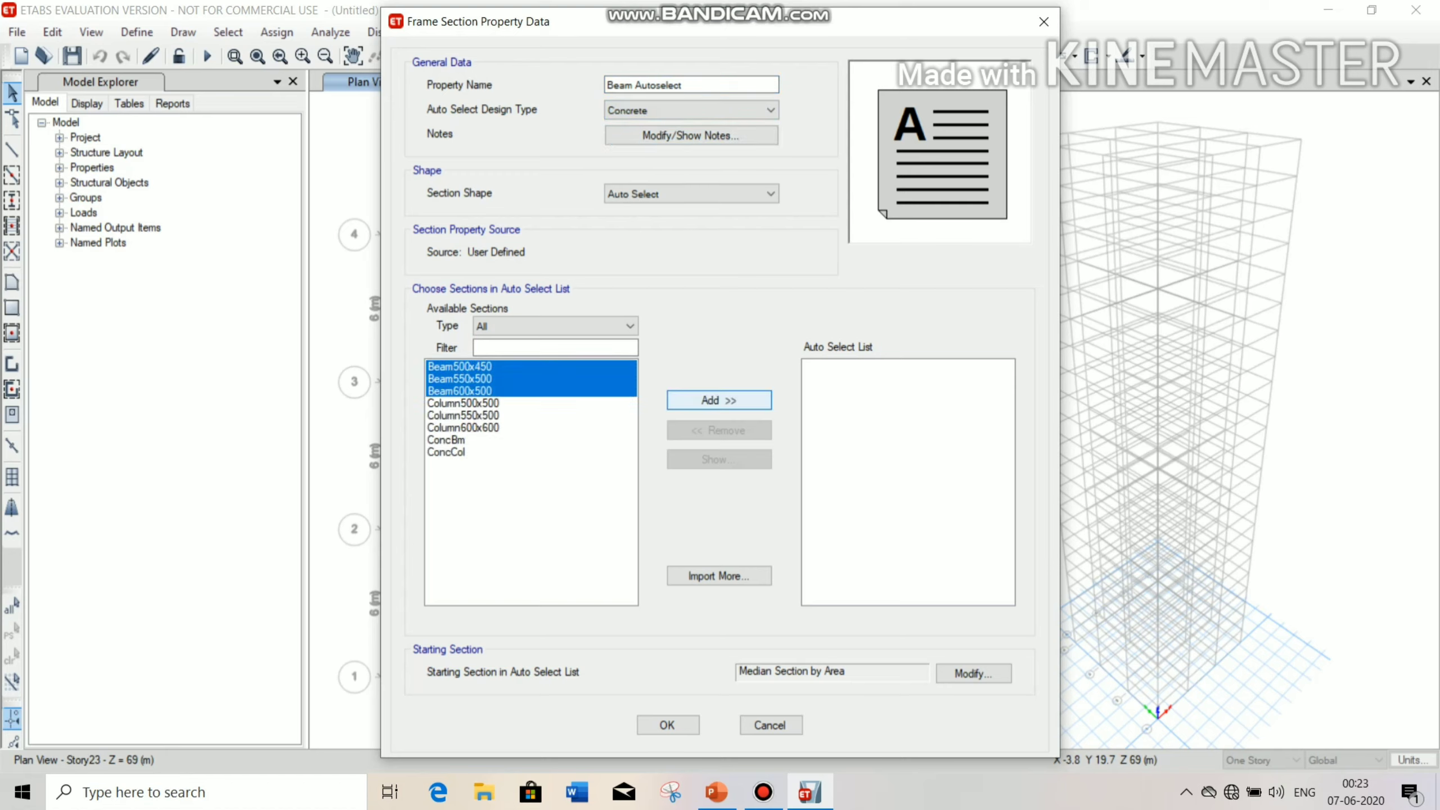
pyautogui.click(719, 400)
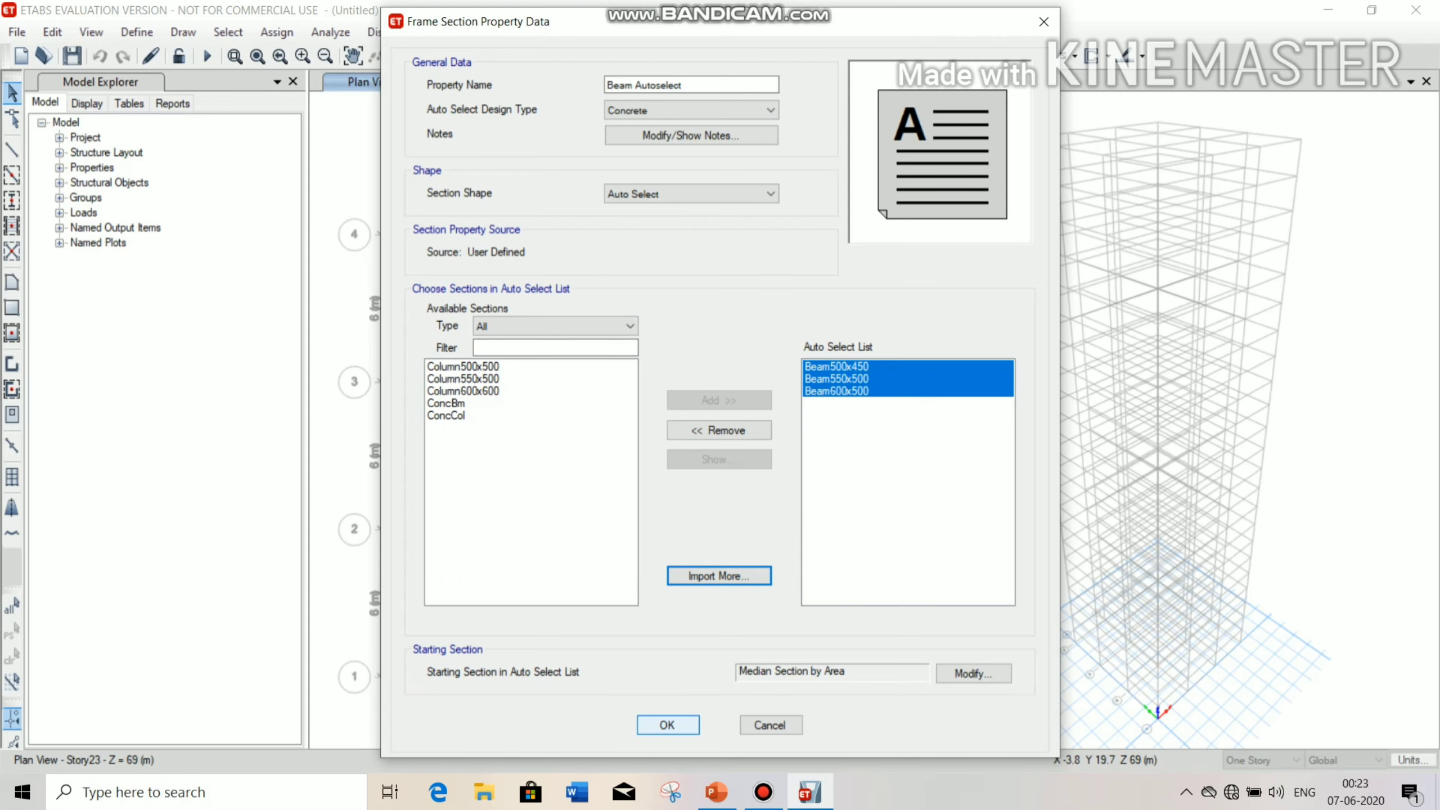
pyautogui.click(666, 725)
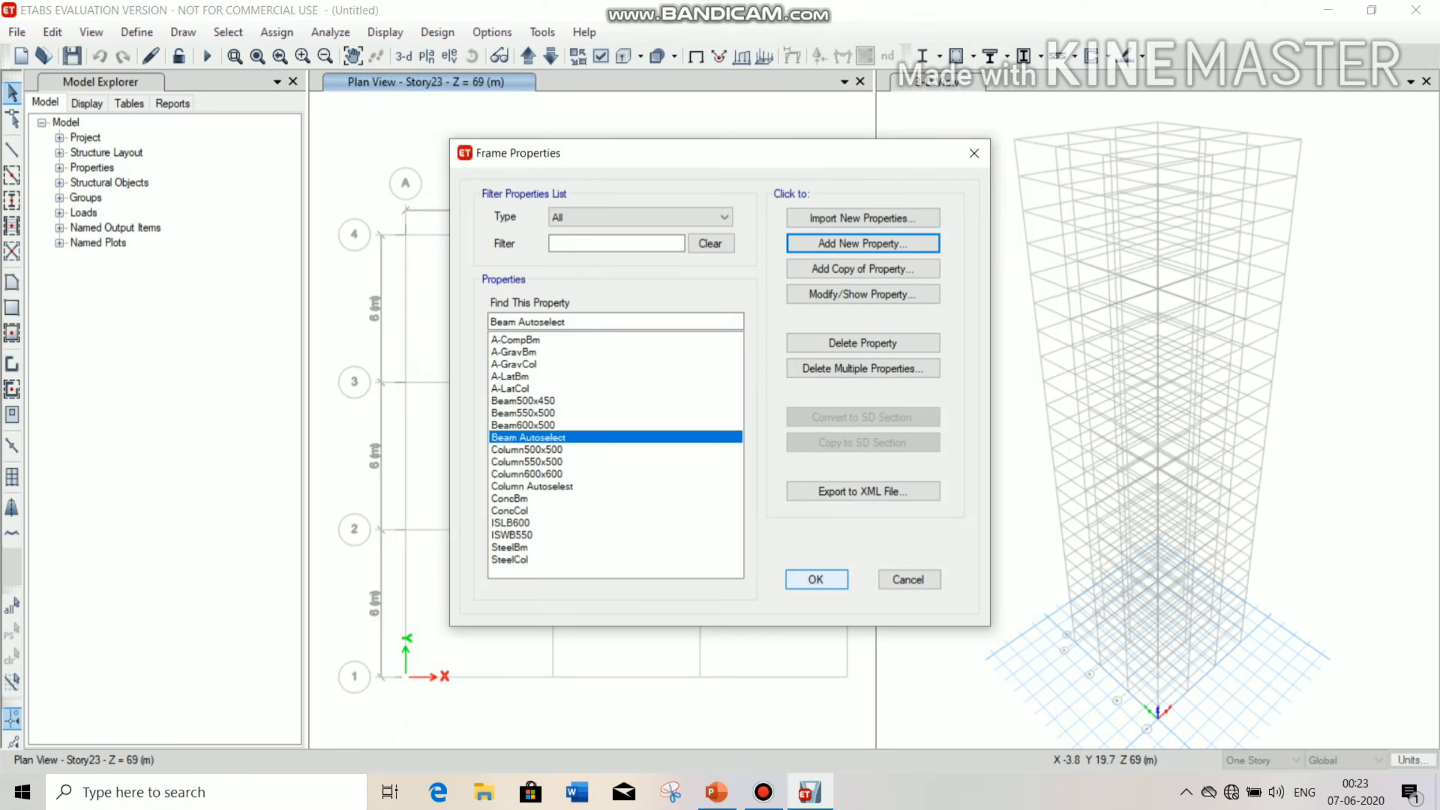
pyautogui.click(816, 579)
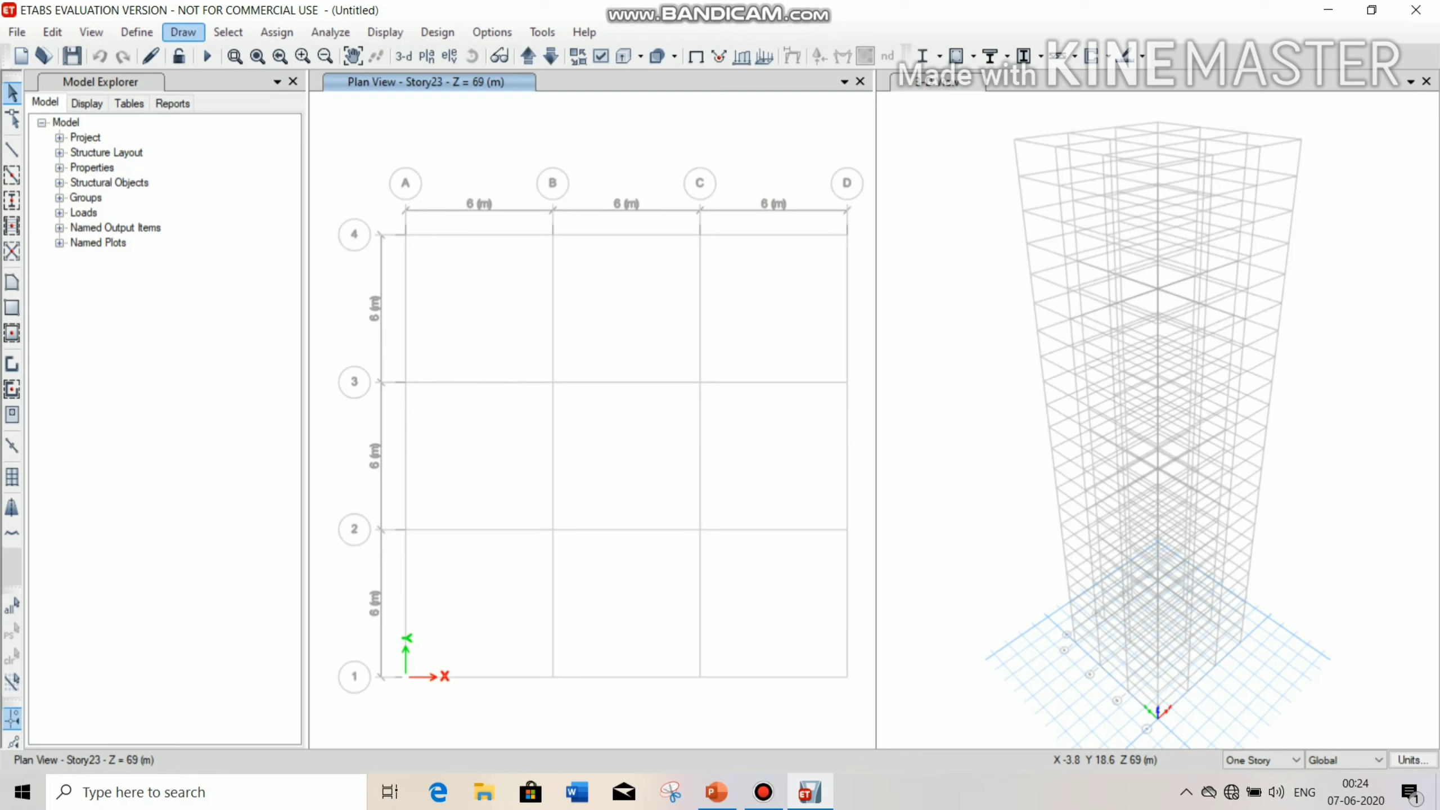
# - Add a new slab section property named Slab150
pyautogui.click(137, 31)
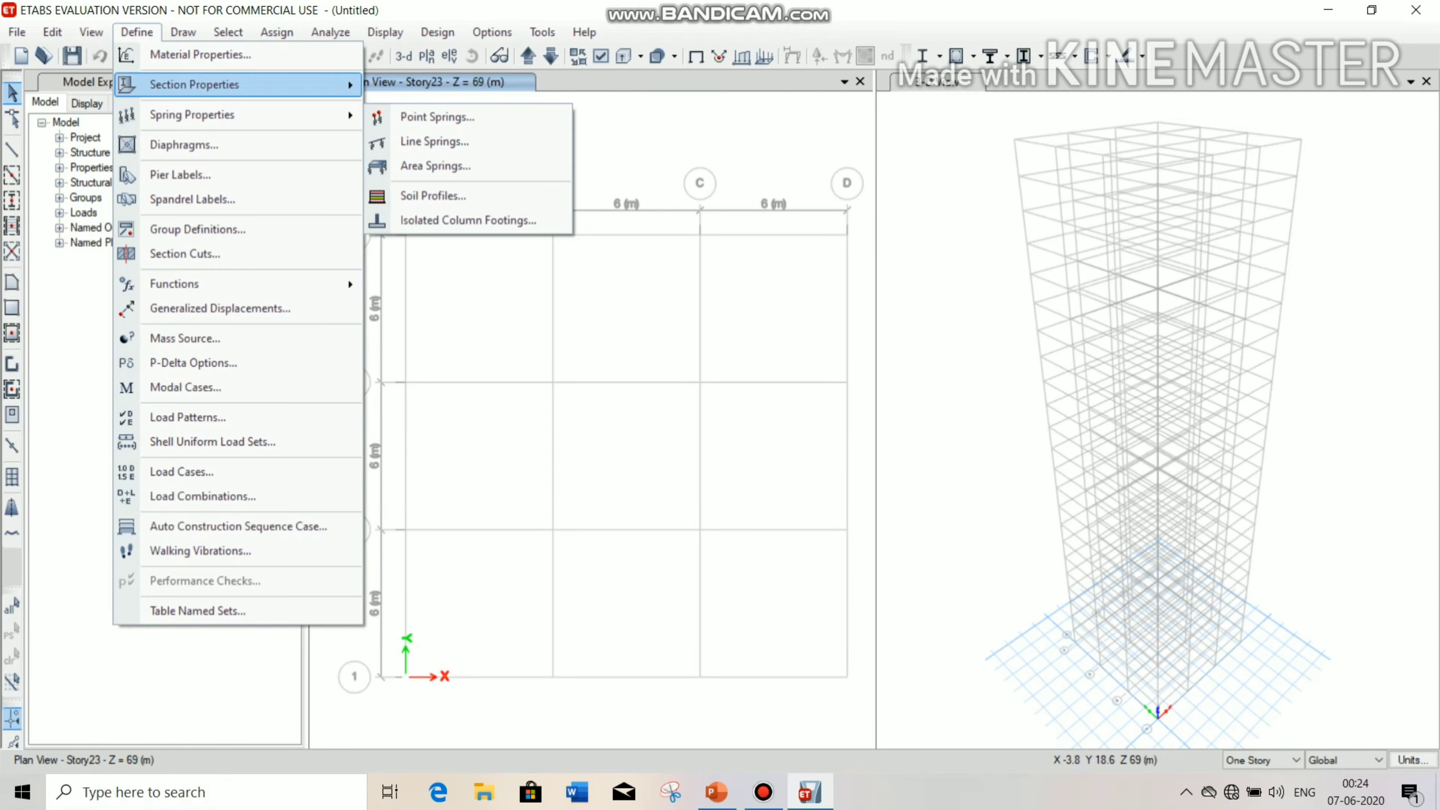
pyautogui.moveTo(194, 85)
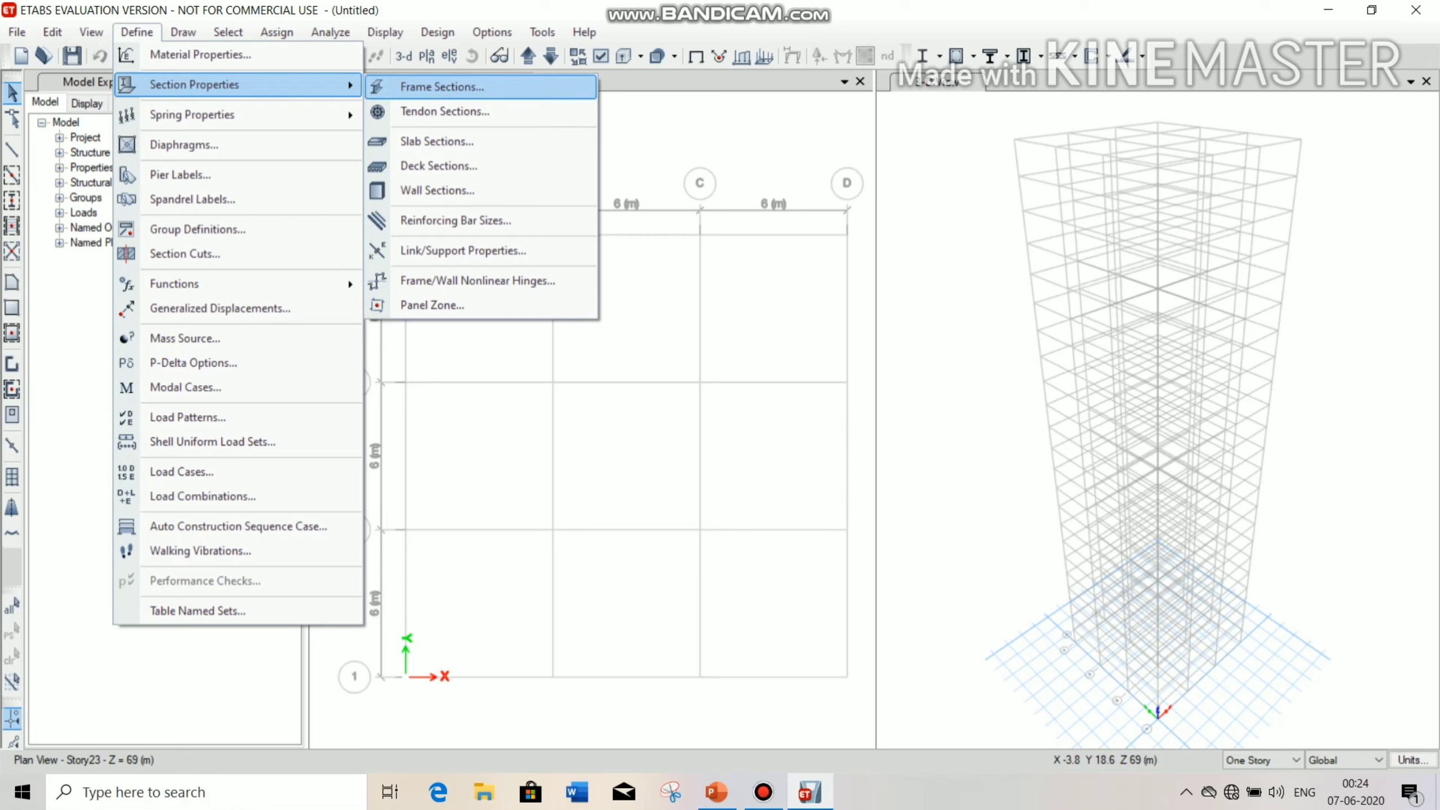
pyautogui.click(436, 141)
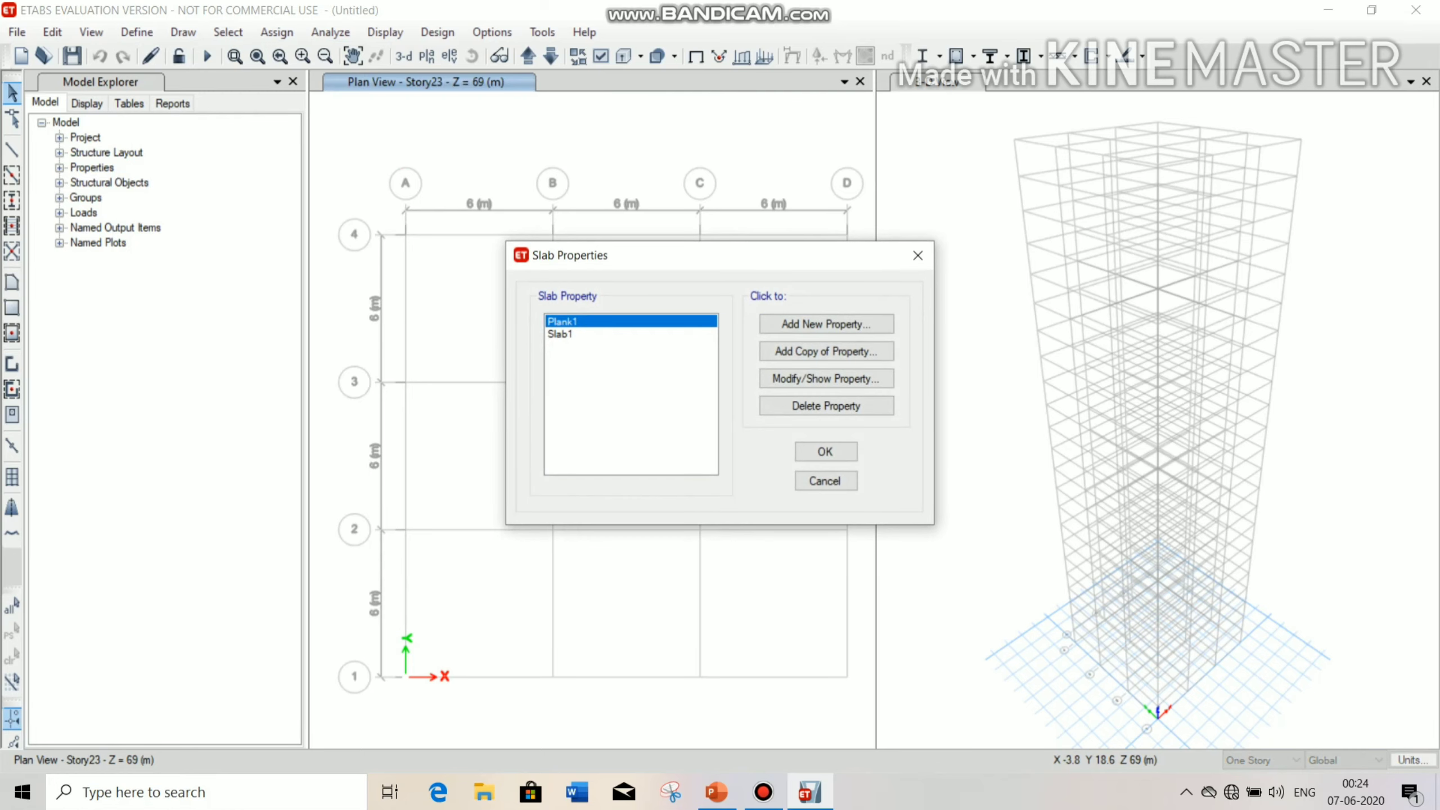
pyautogui.click(825, 324)
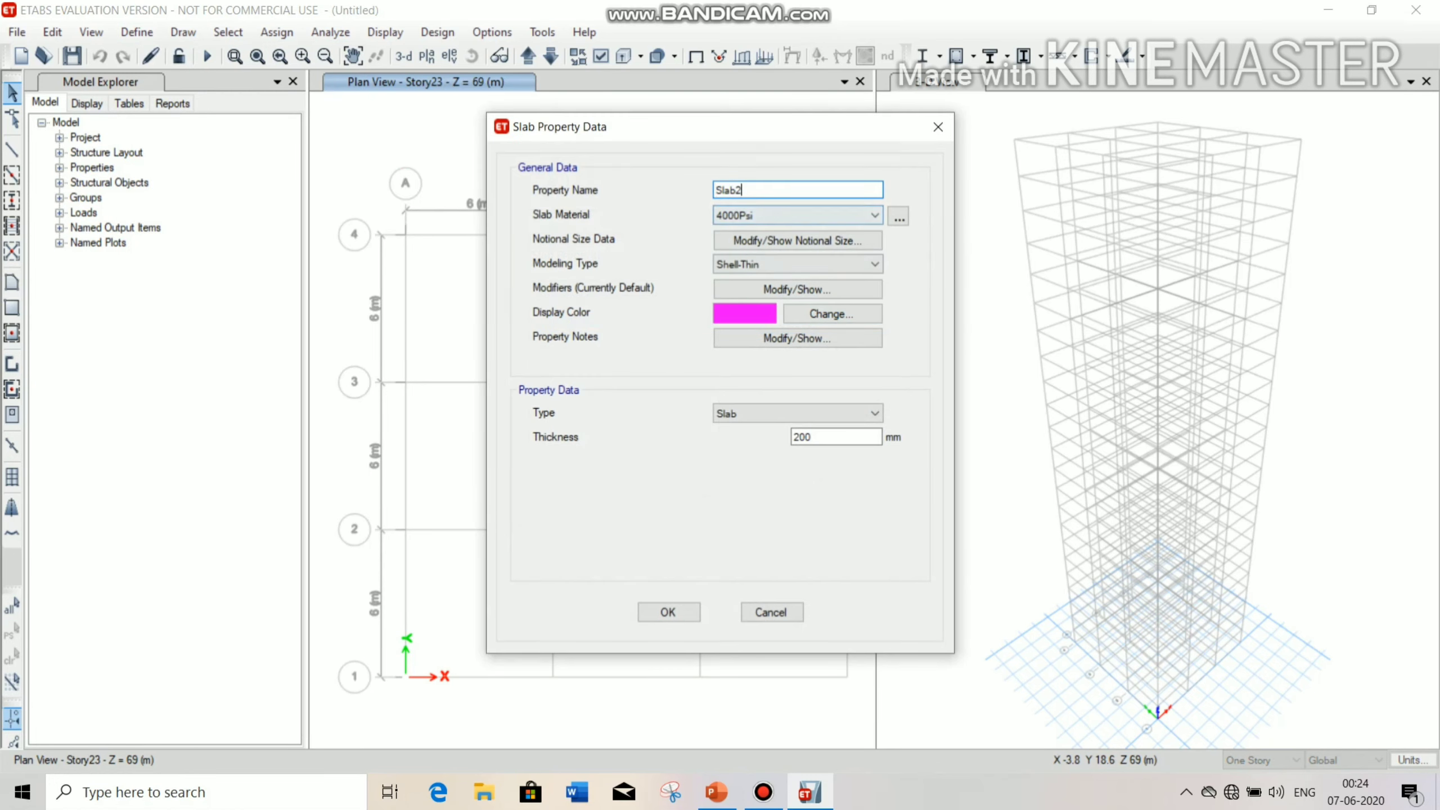
pyautogui.press('BackSpace')
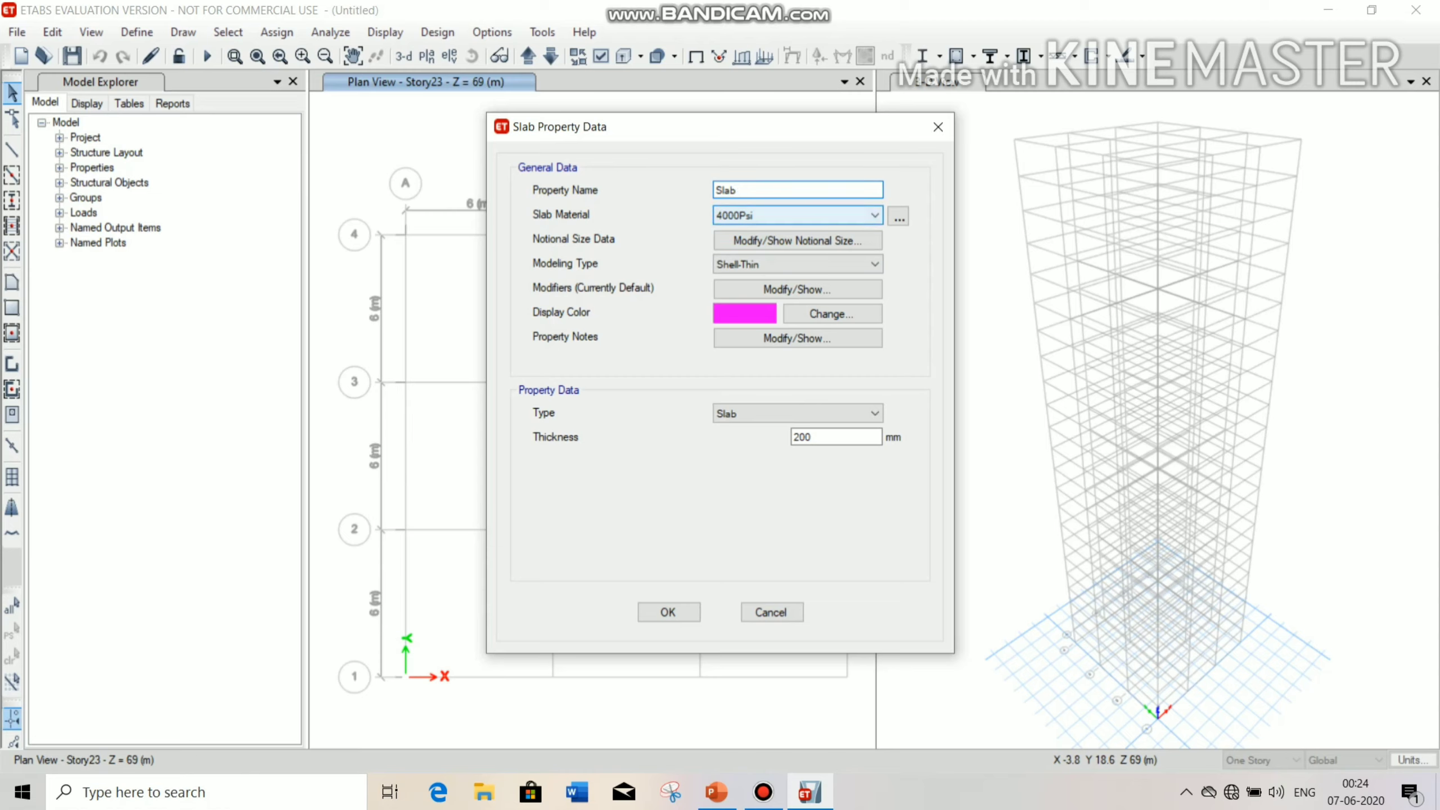
pyautogui.write('150')
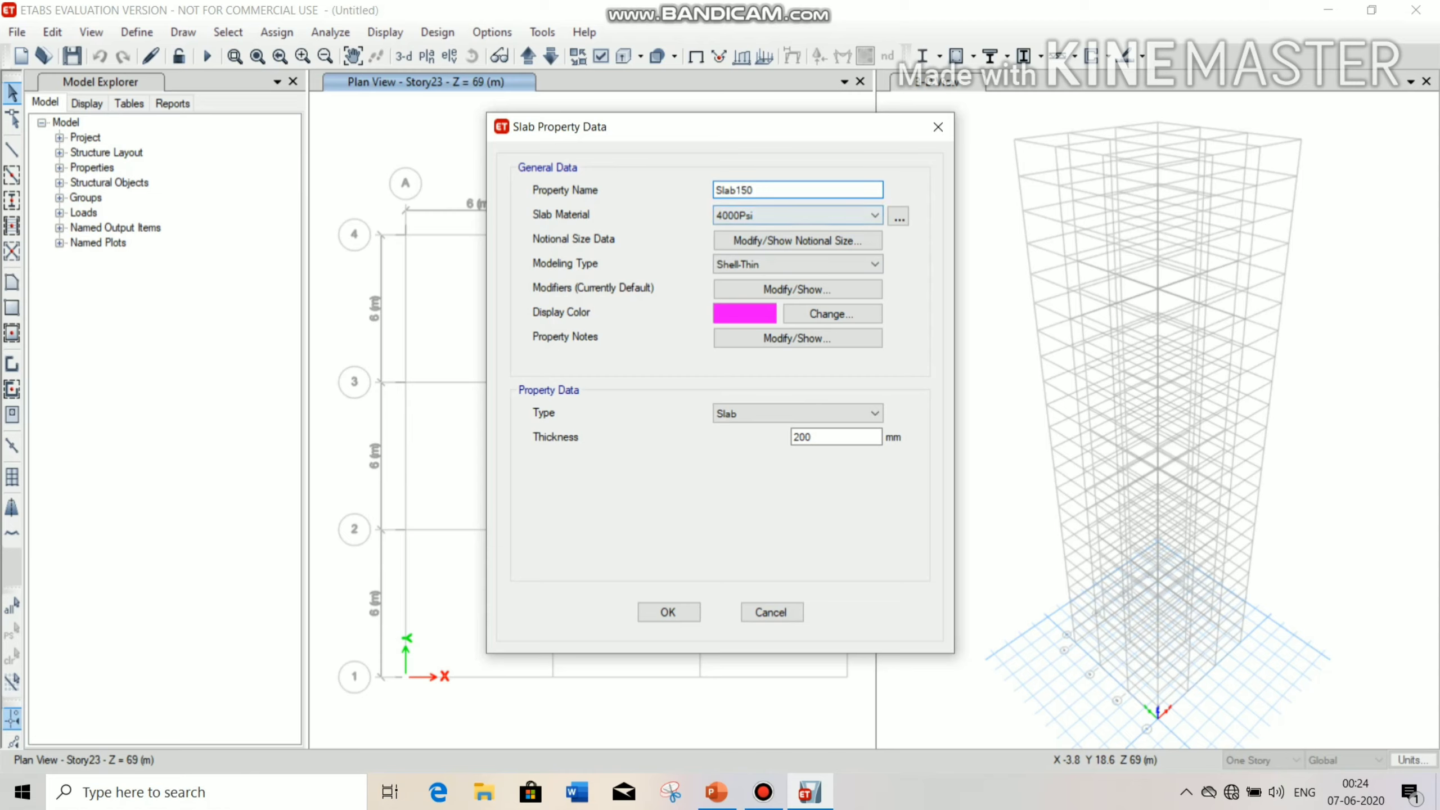
# - Give the new slab section M40 material and a thickness of 150 mm, and accept the slab properties
pyautogui.click(794, 215)
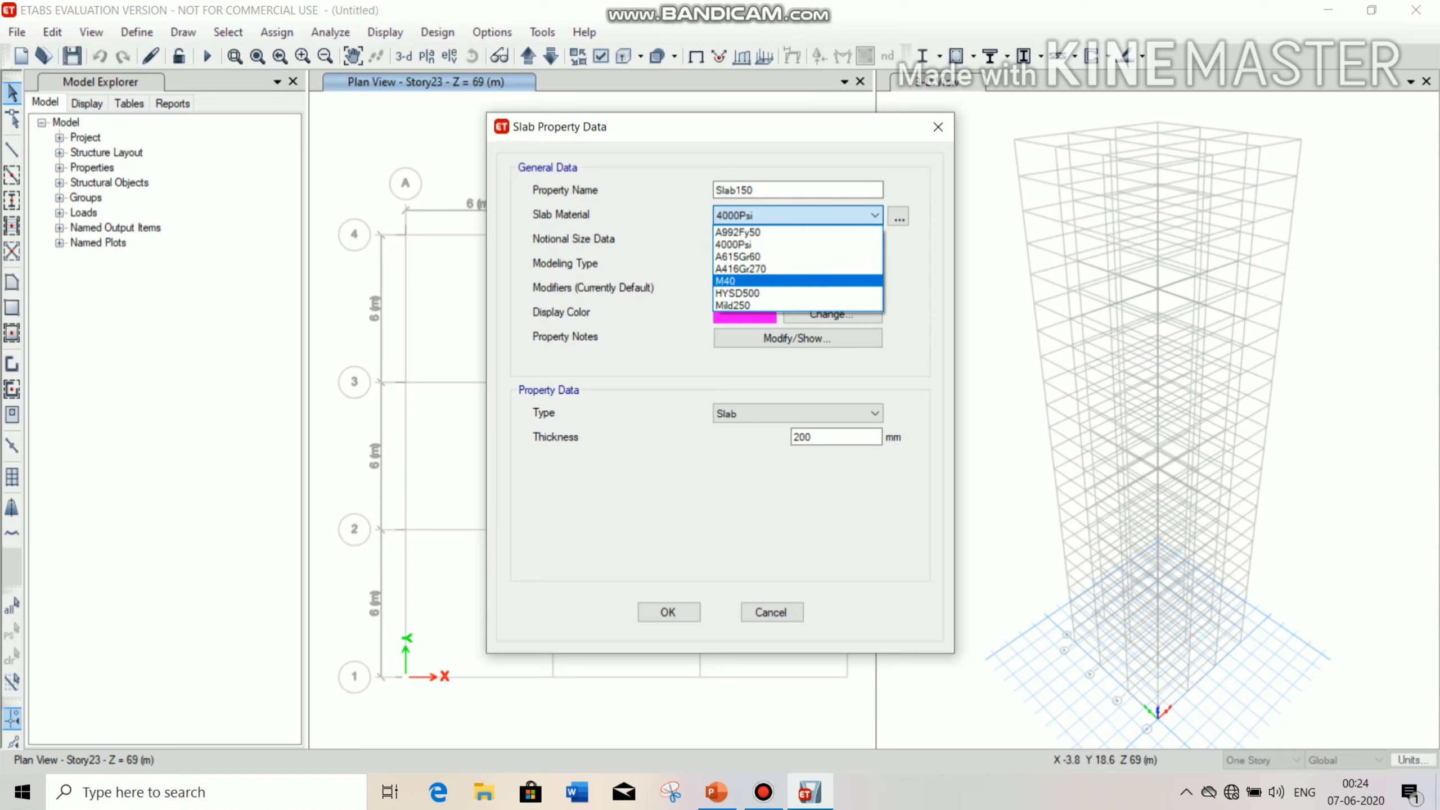
pyautogui.click(794, 281)
pyautogui.click(831, 437)
pyautogui.doubleClick(830, 436)
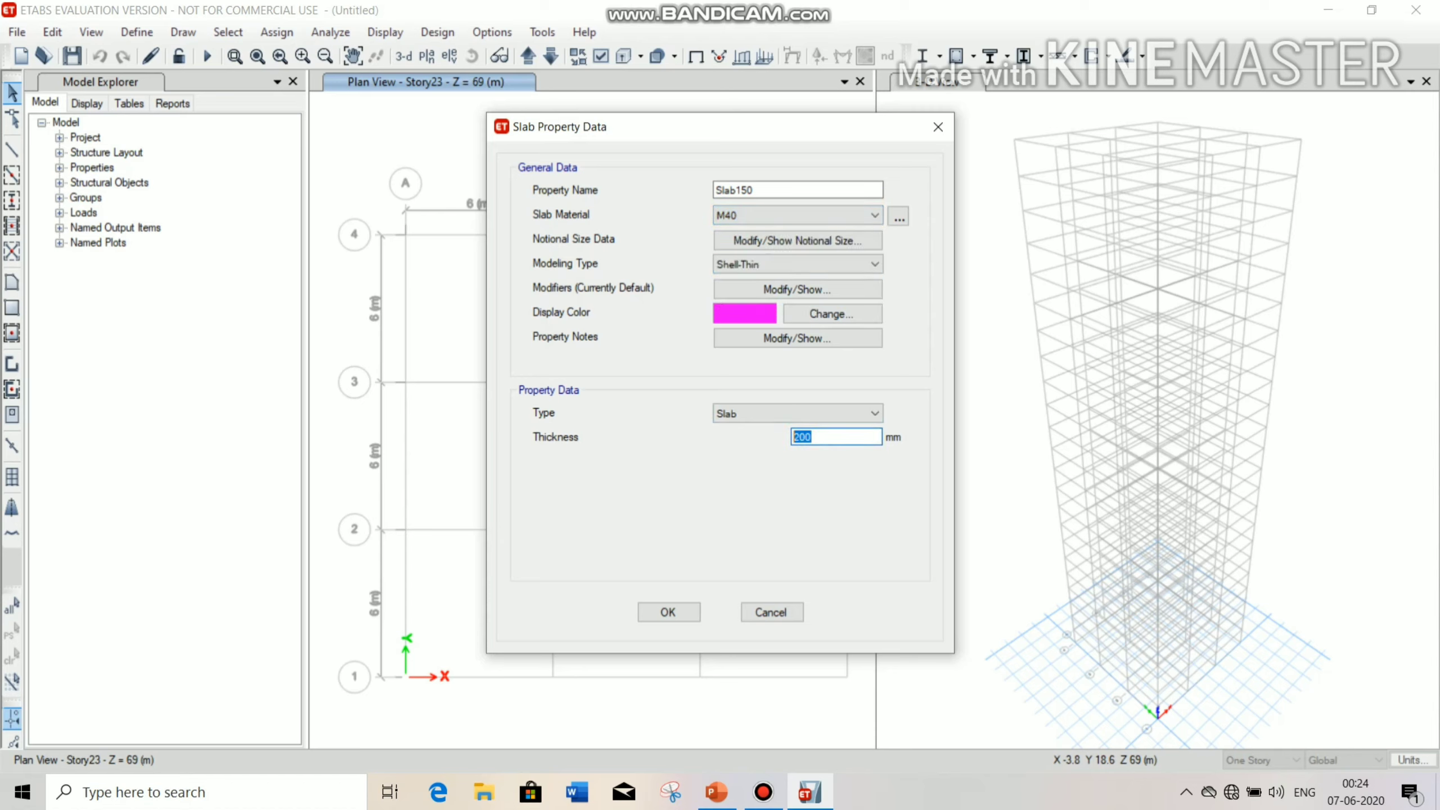
pyautogui.write('150')
pyautogui.press('Return')
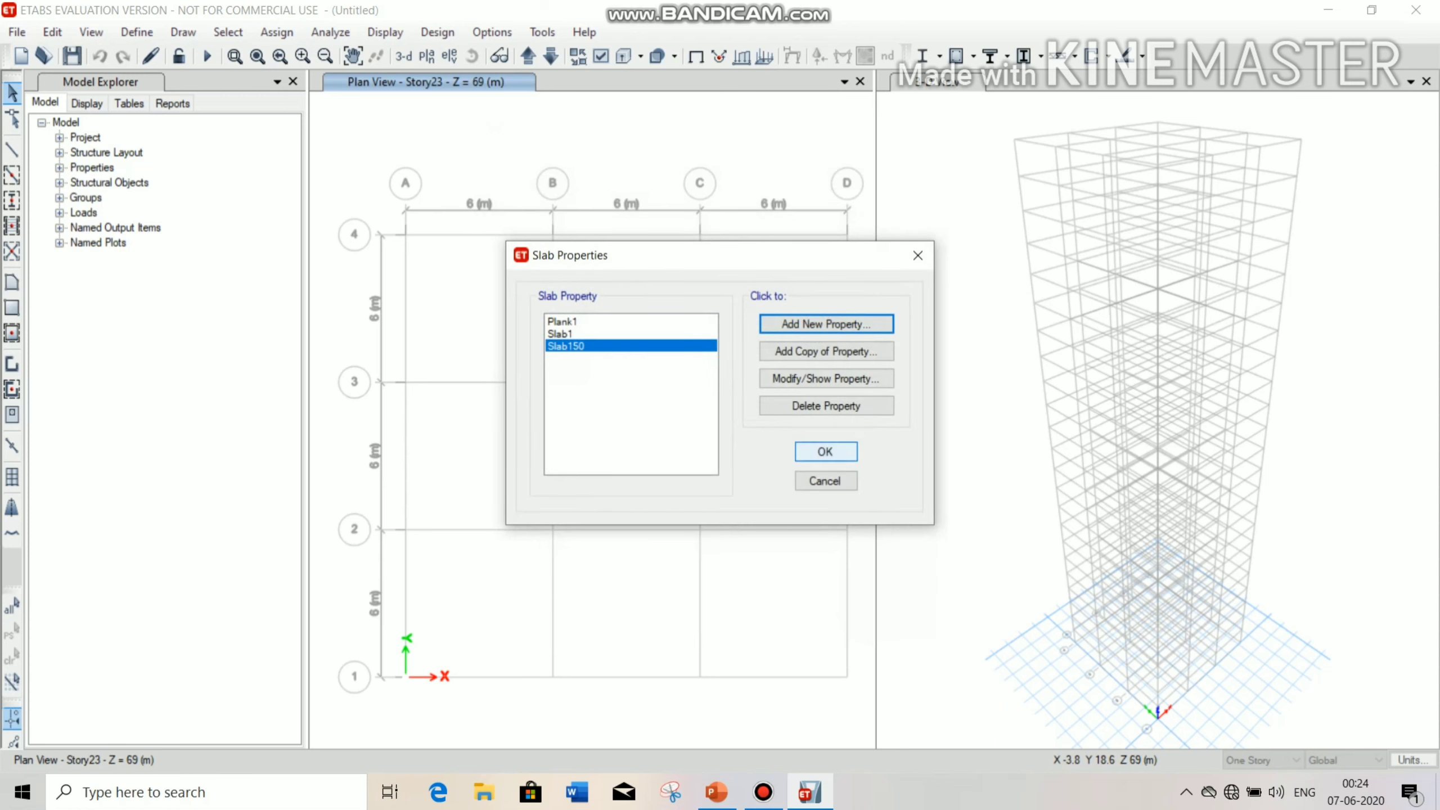
pyautogui.press('Return')
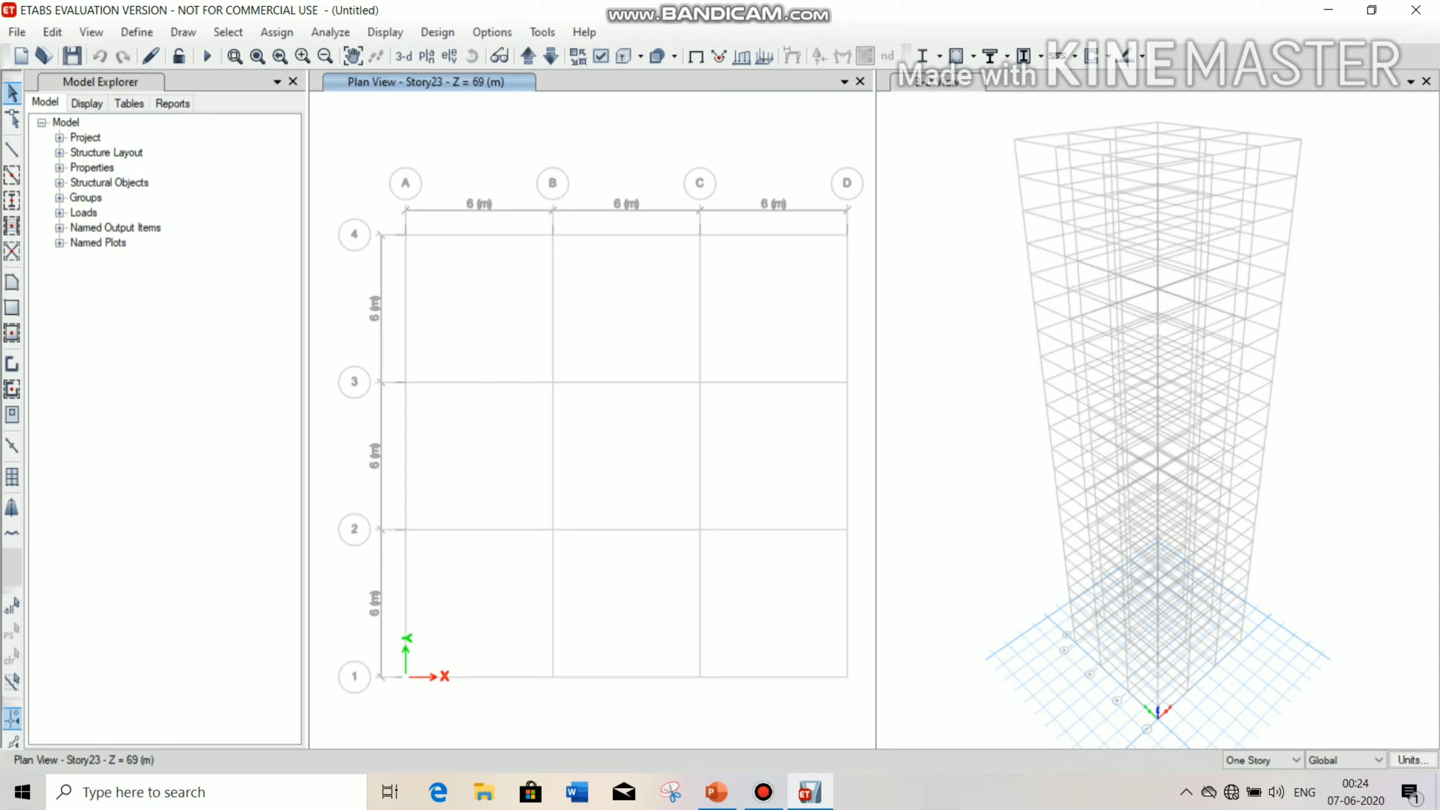
# - Set the drawing scope to Similar Stories and show the Story1 plan view
pyautogui.click(1295, 759)
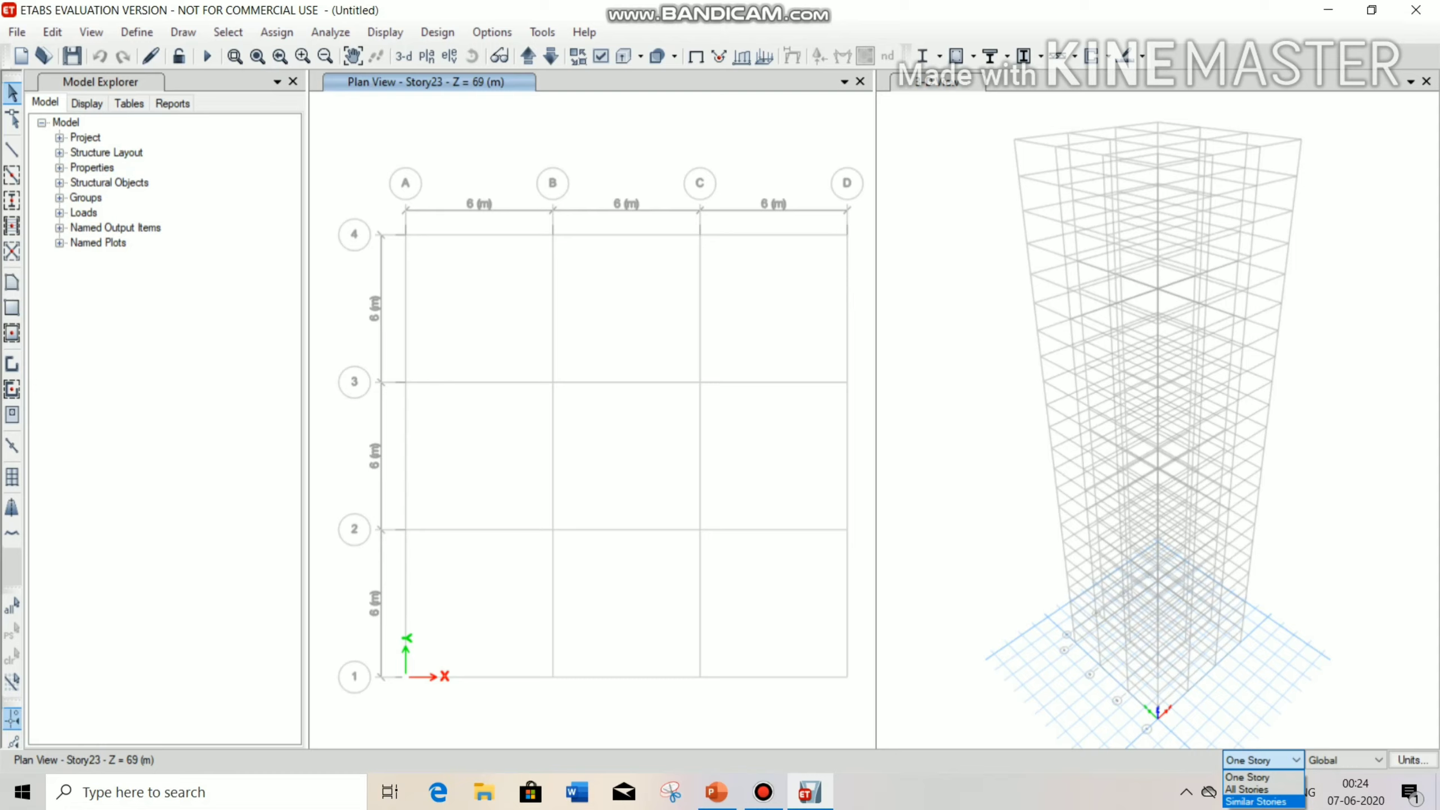
pyautogui.click(1255, 801)
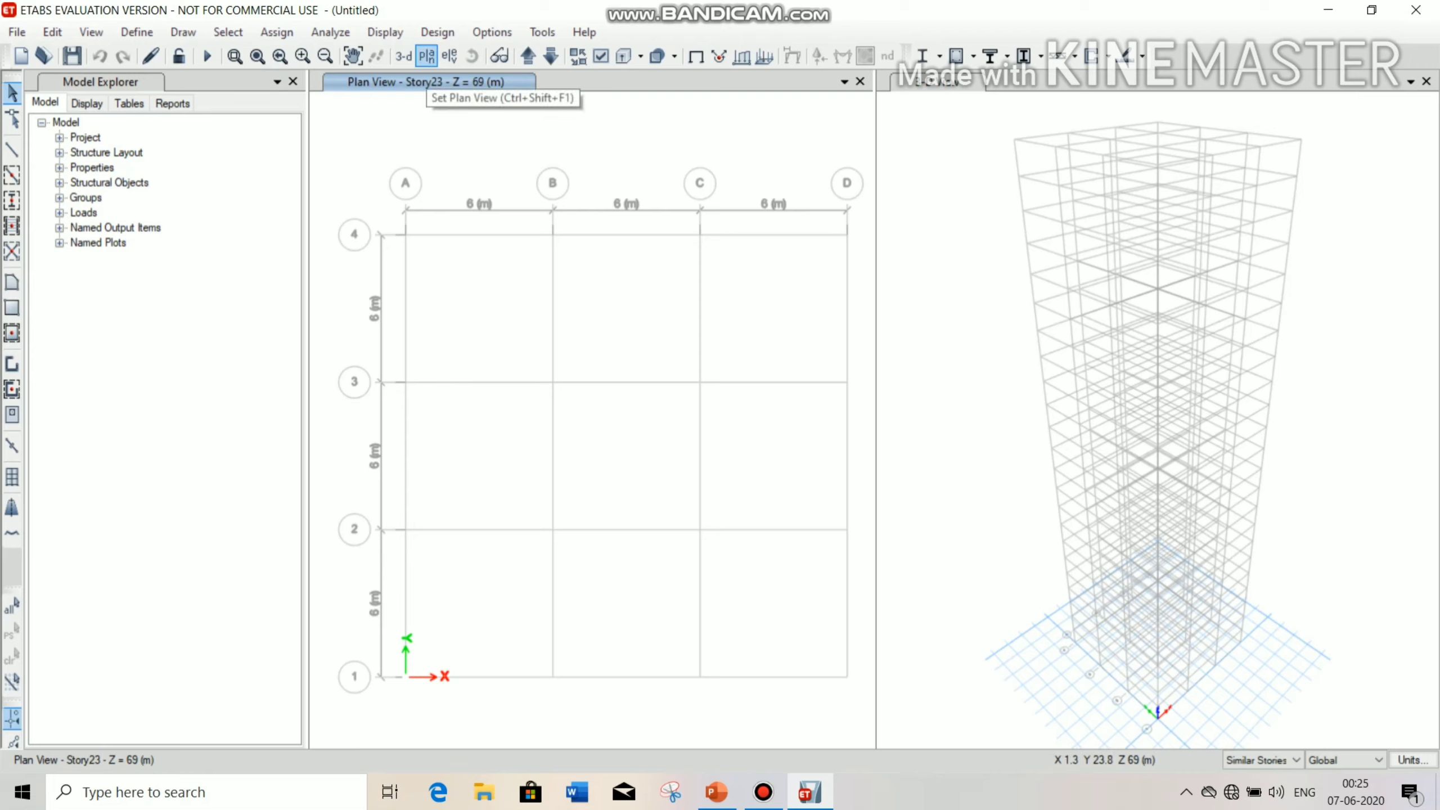
pyautogui.click(427, 56)
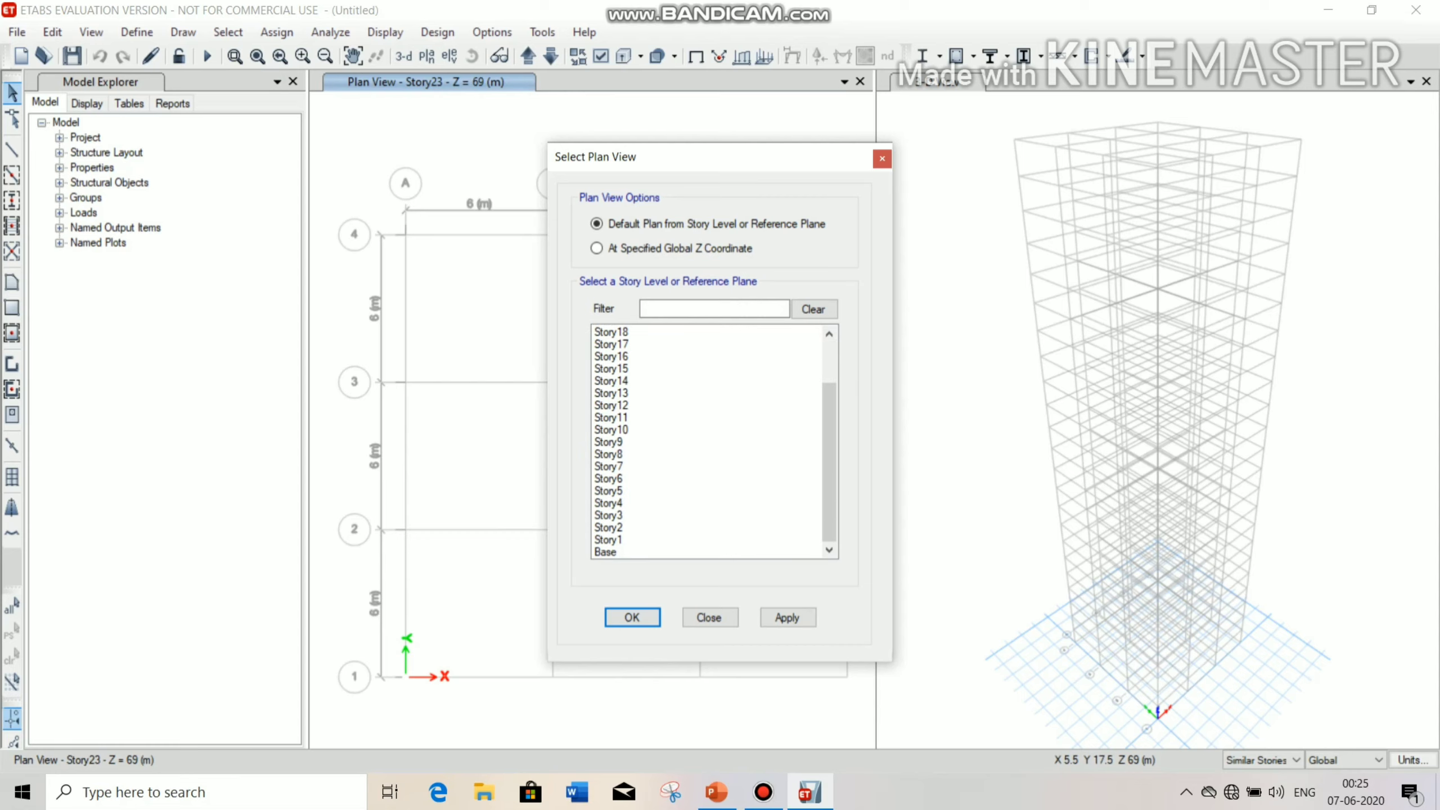
pyautogui.click(608, 540)
pyautogui.click(632, 617)
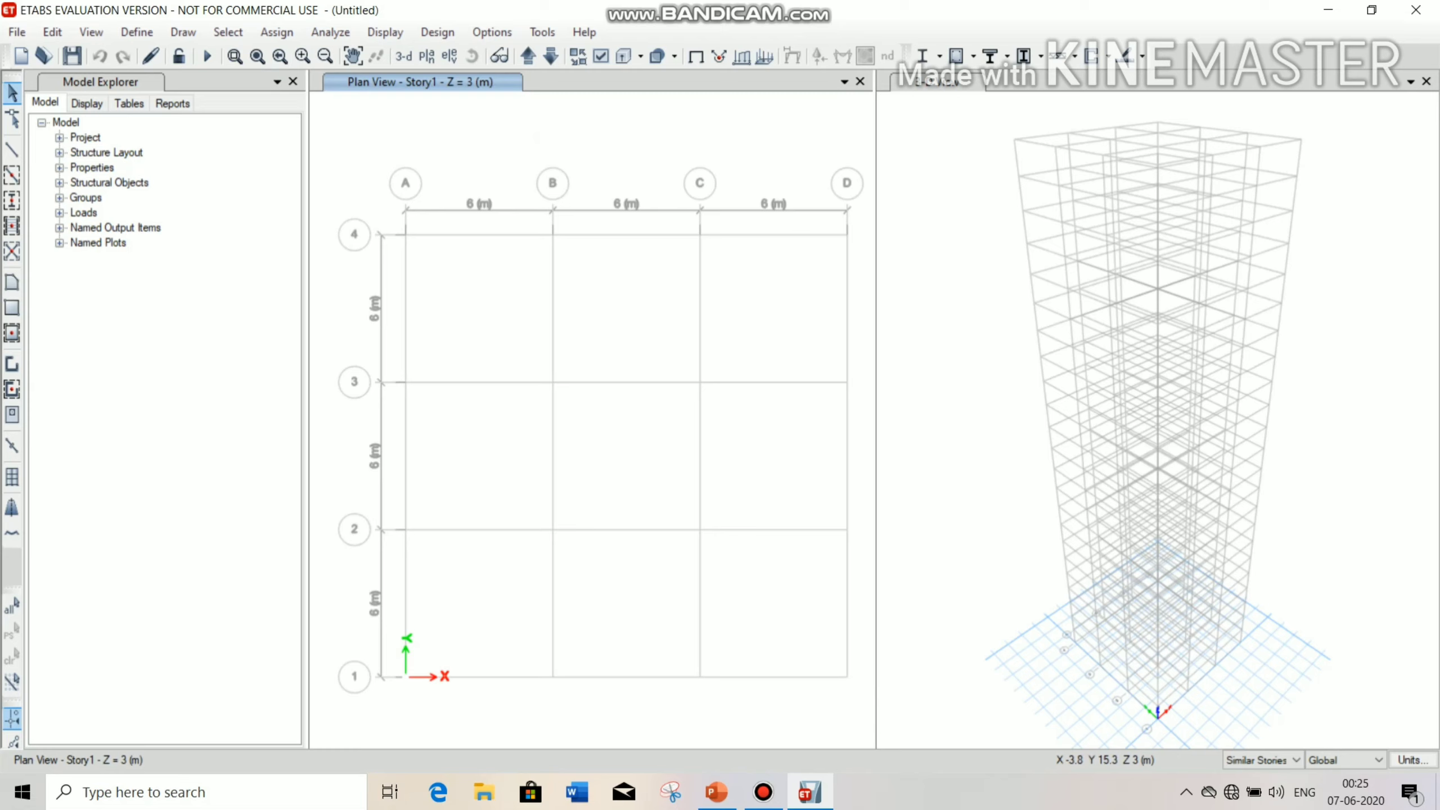
# - Quick-draw columns with the Column Autoselect property at all grid intersections of the Story1 plan
pyautogui.click(183, 31)
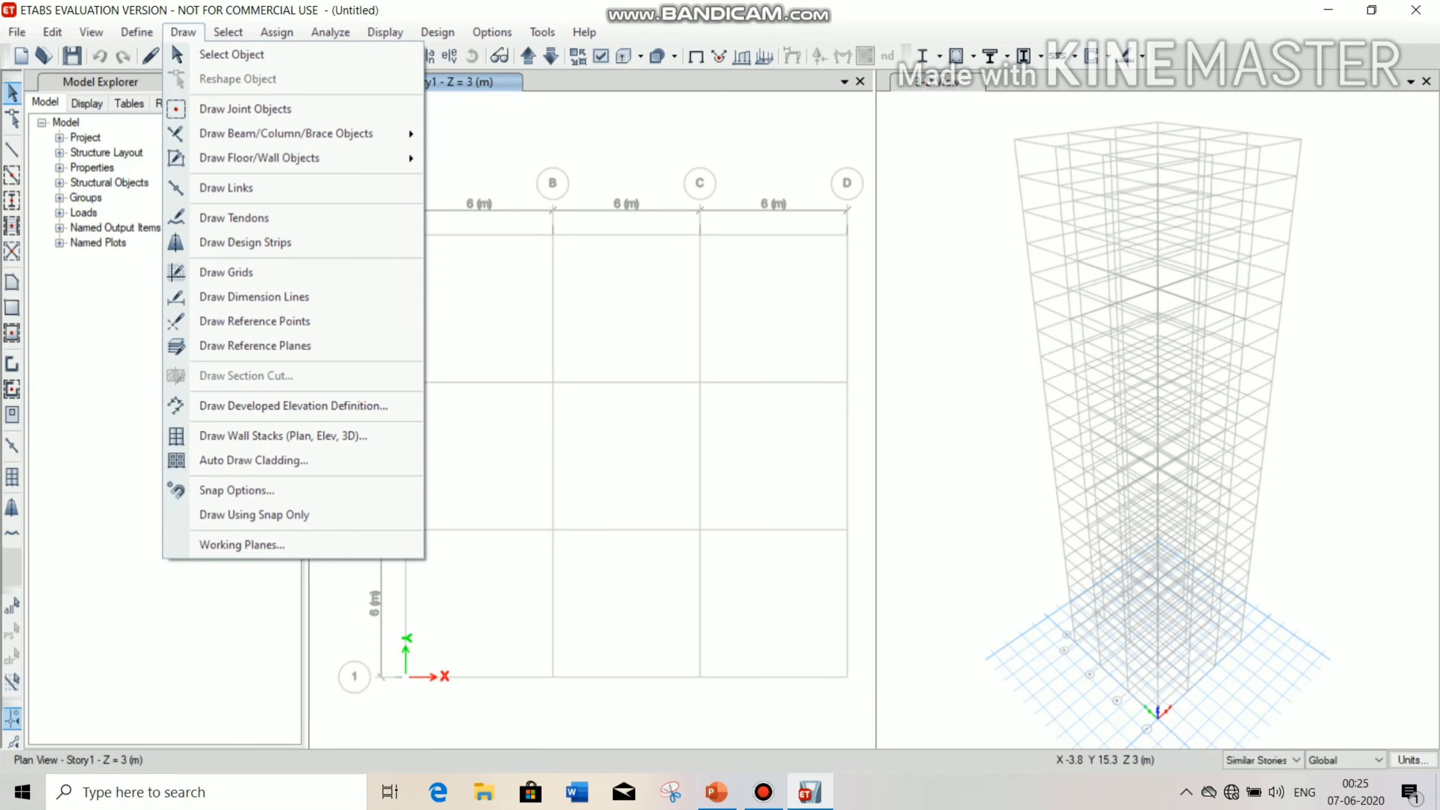
pyautogui.moveTo(256, 134)
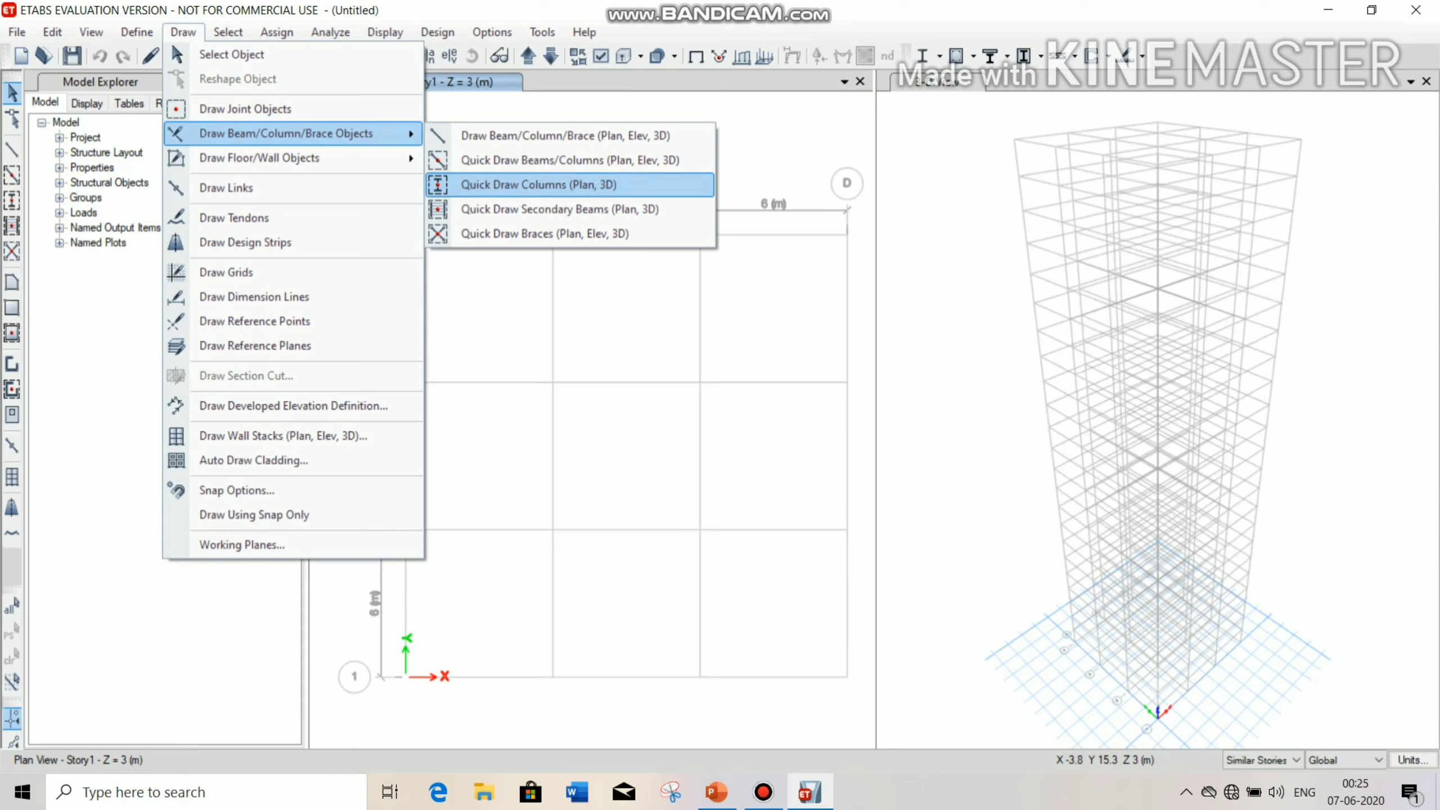
pyautogui.click(538, 185)
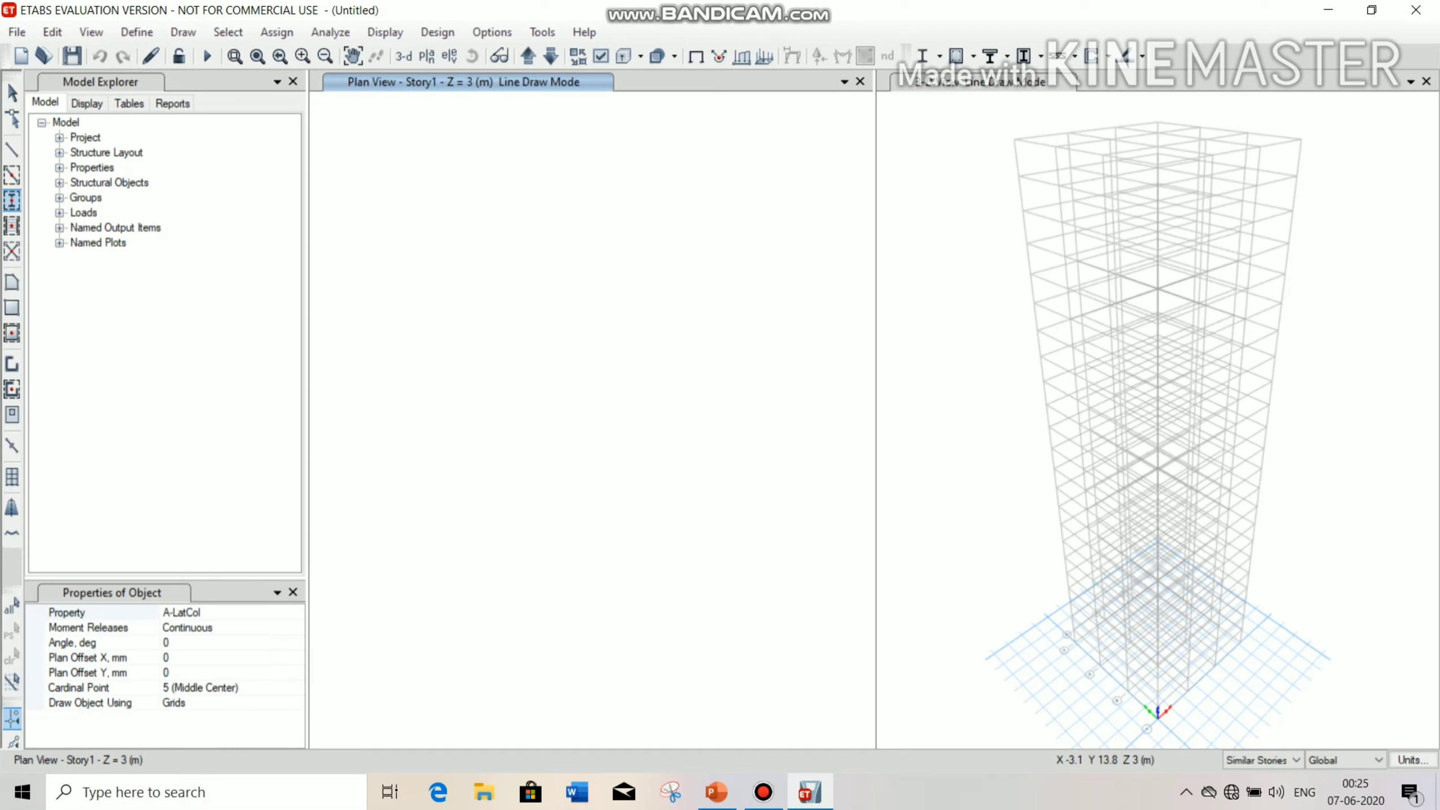
pyautogui.click(102, 612)
pyautogui.click(296, 613)
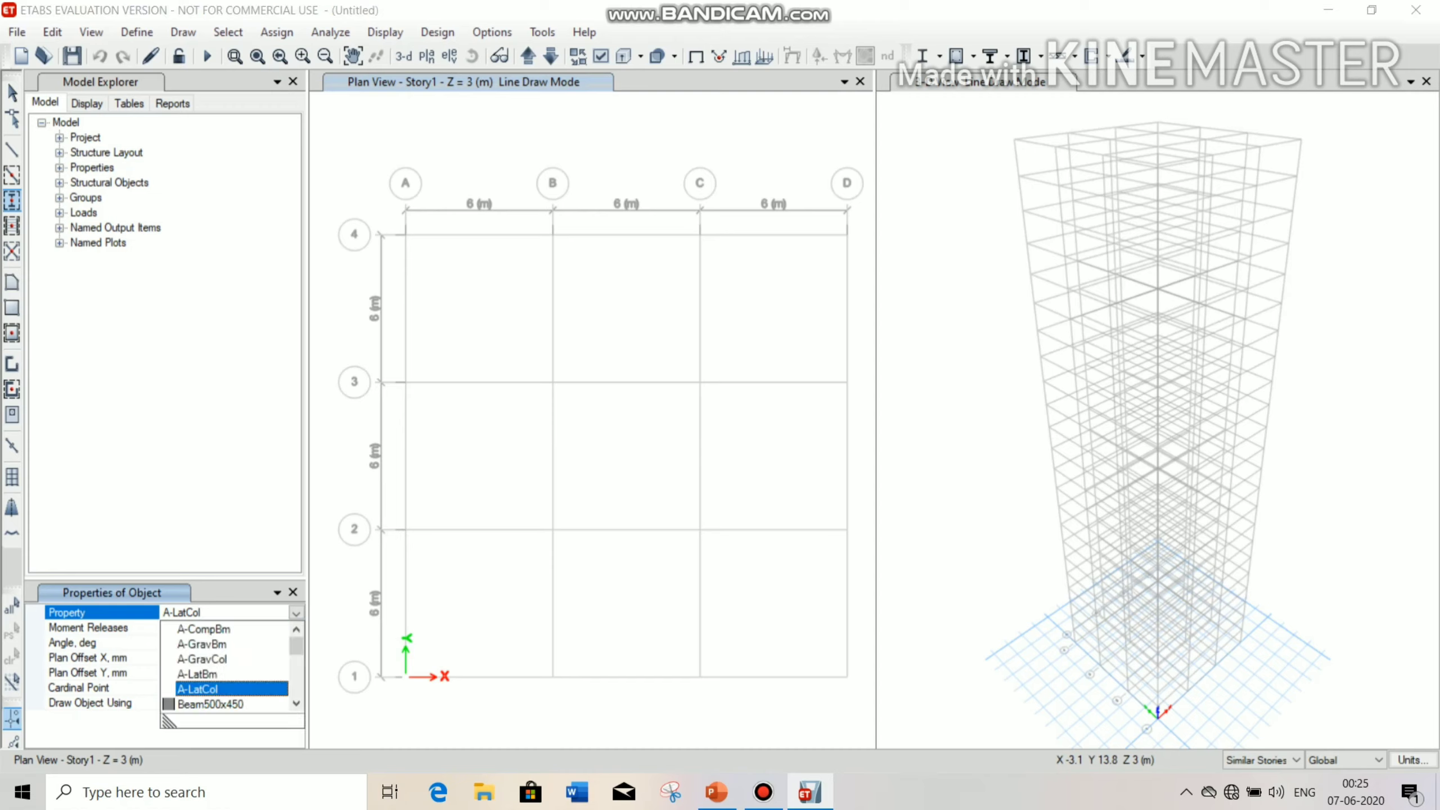
pyautogui.scroll(-2, 227, 667)
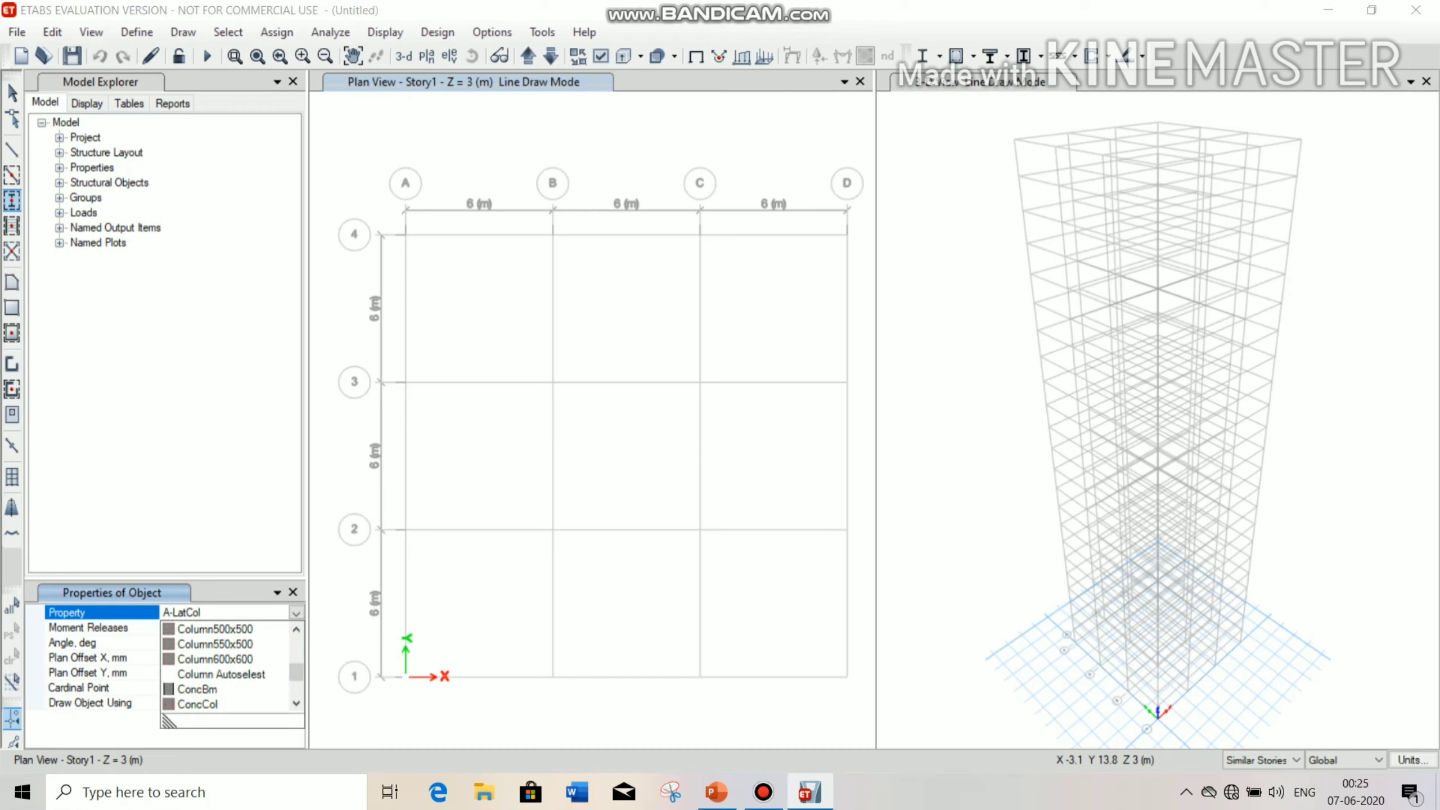
pyautogui.click(221, 674)
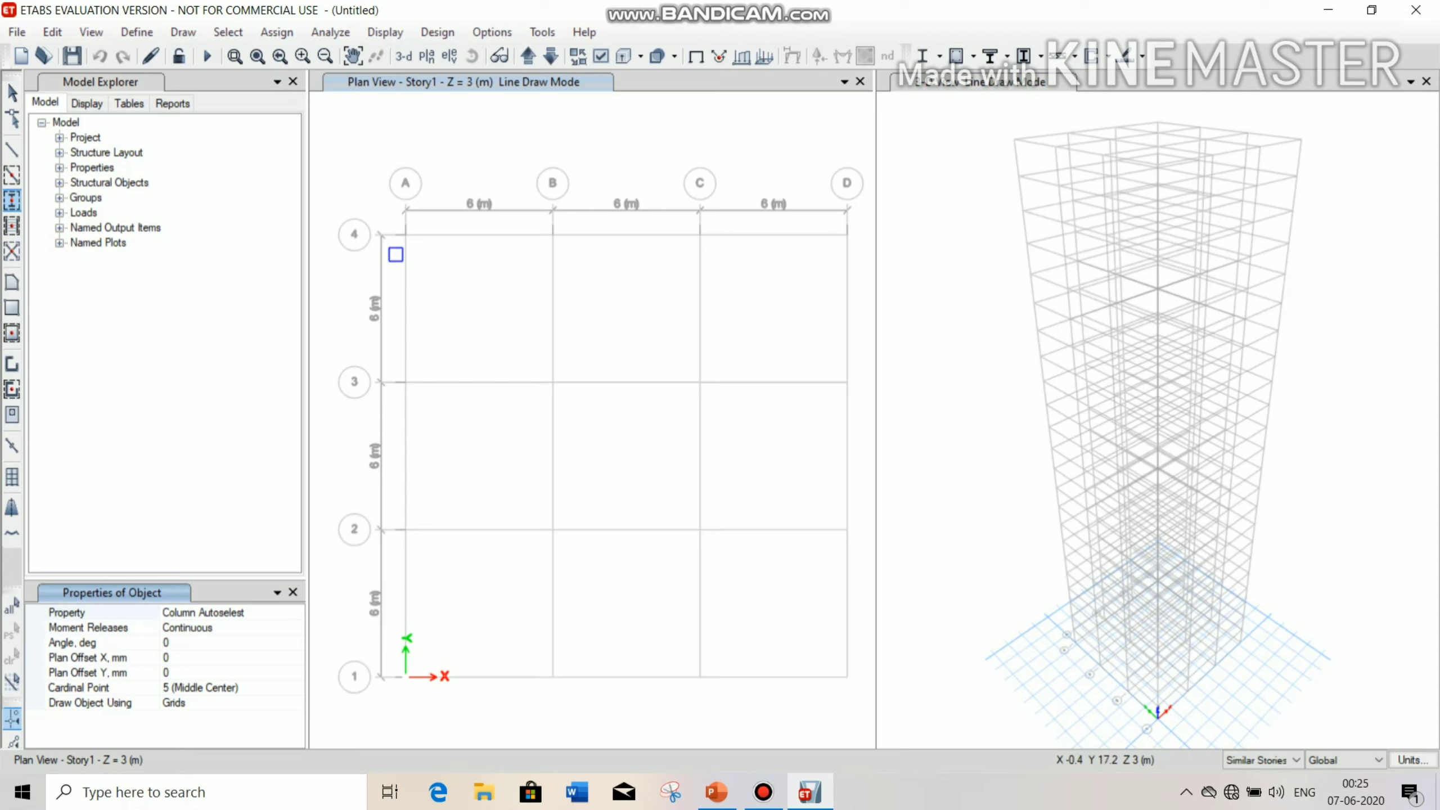
pyautogui.click(363, 202)
pyautogui.moveTo(364, 204); pyautogui.dragTo(868, 691)
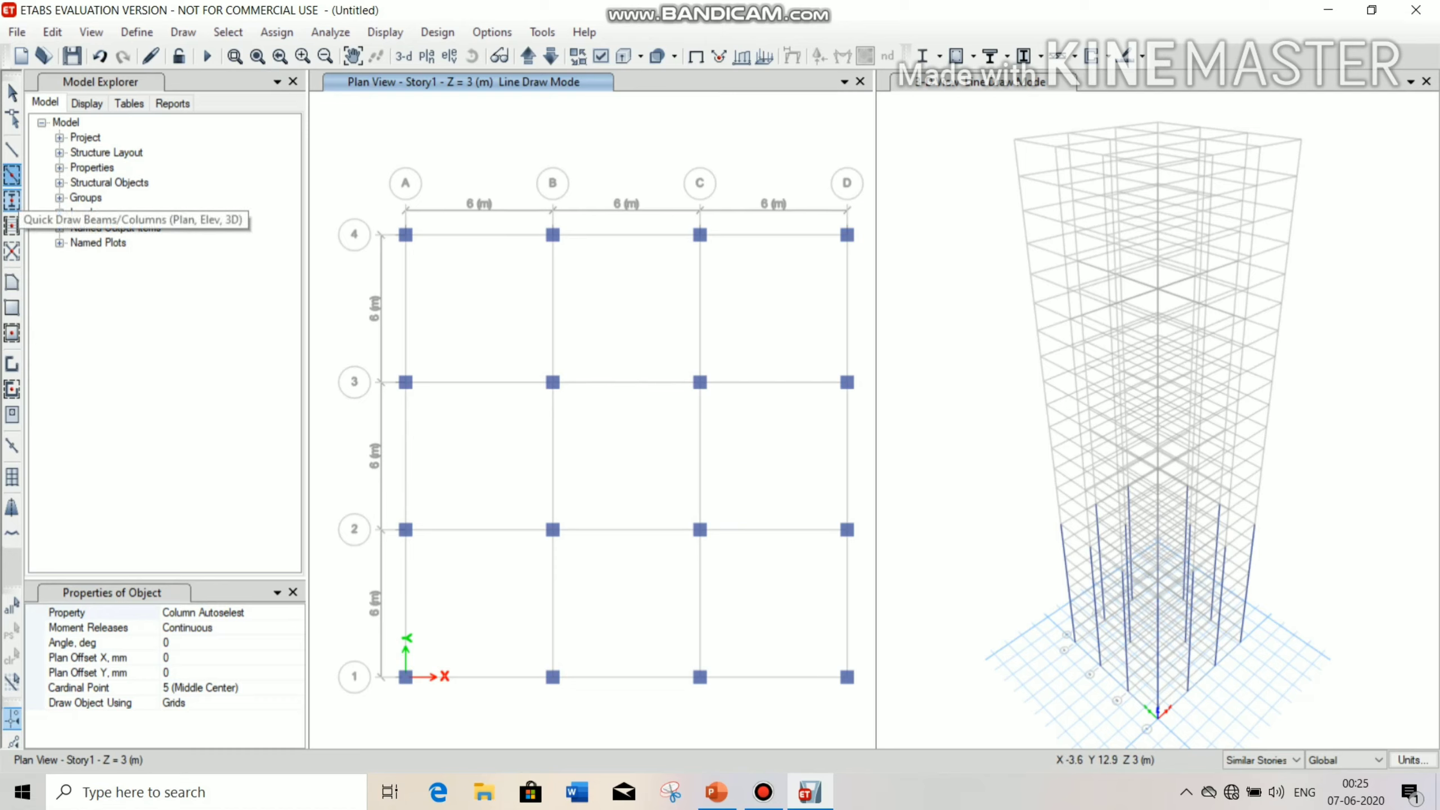
# - Quick-draw beams with the Beam Autoselect property along all grid lines of the Story1 plan
pyautogui.click(12, 176)
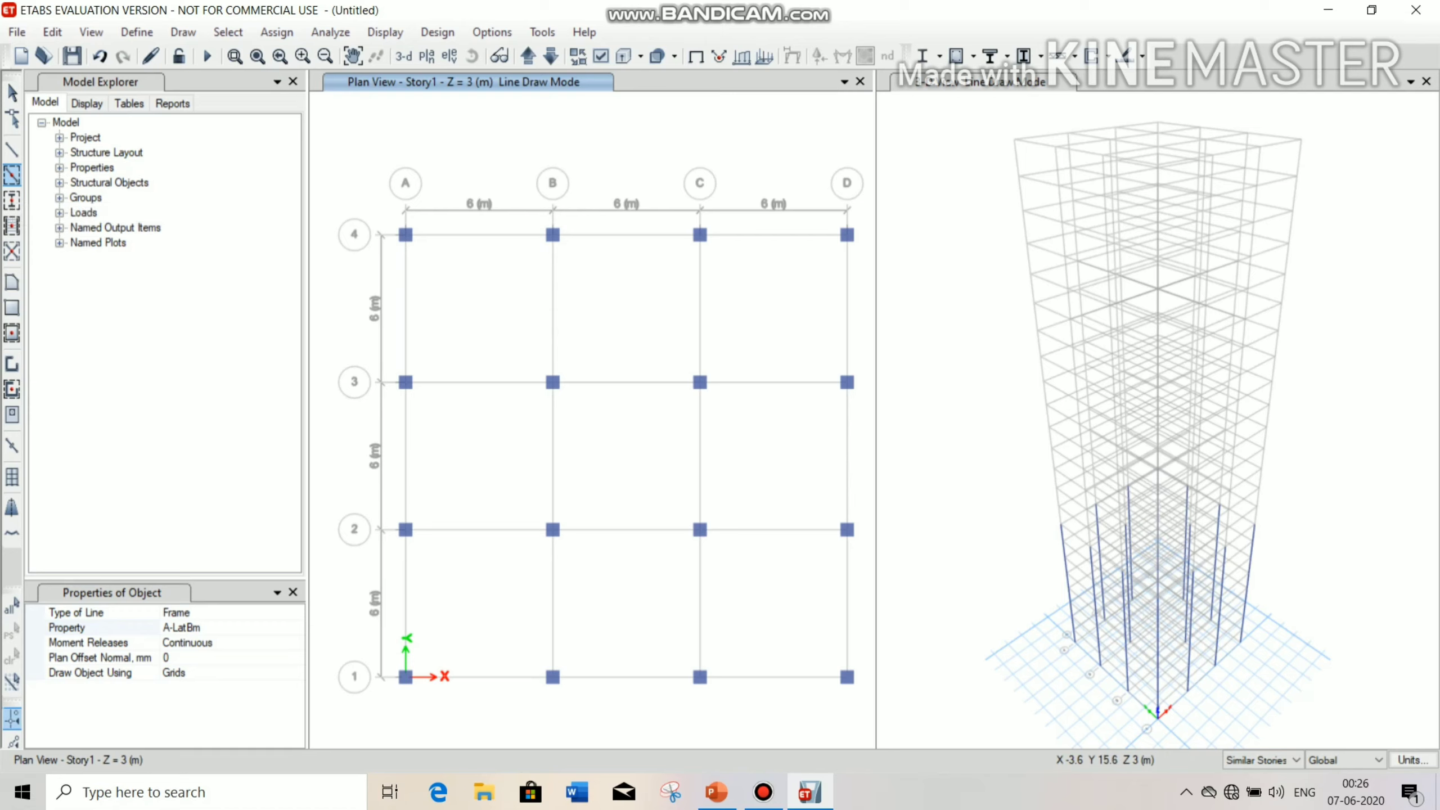
pyautogui.click(226, 628)
pyautogui.click(295, 627)
pyautogui.scroll(-3, 232, 680)
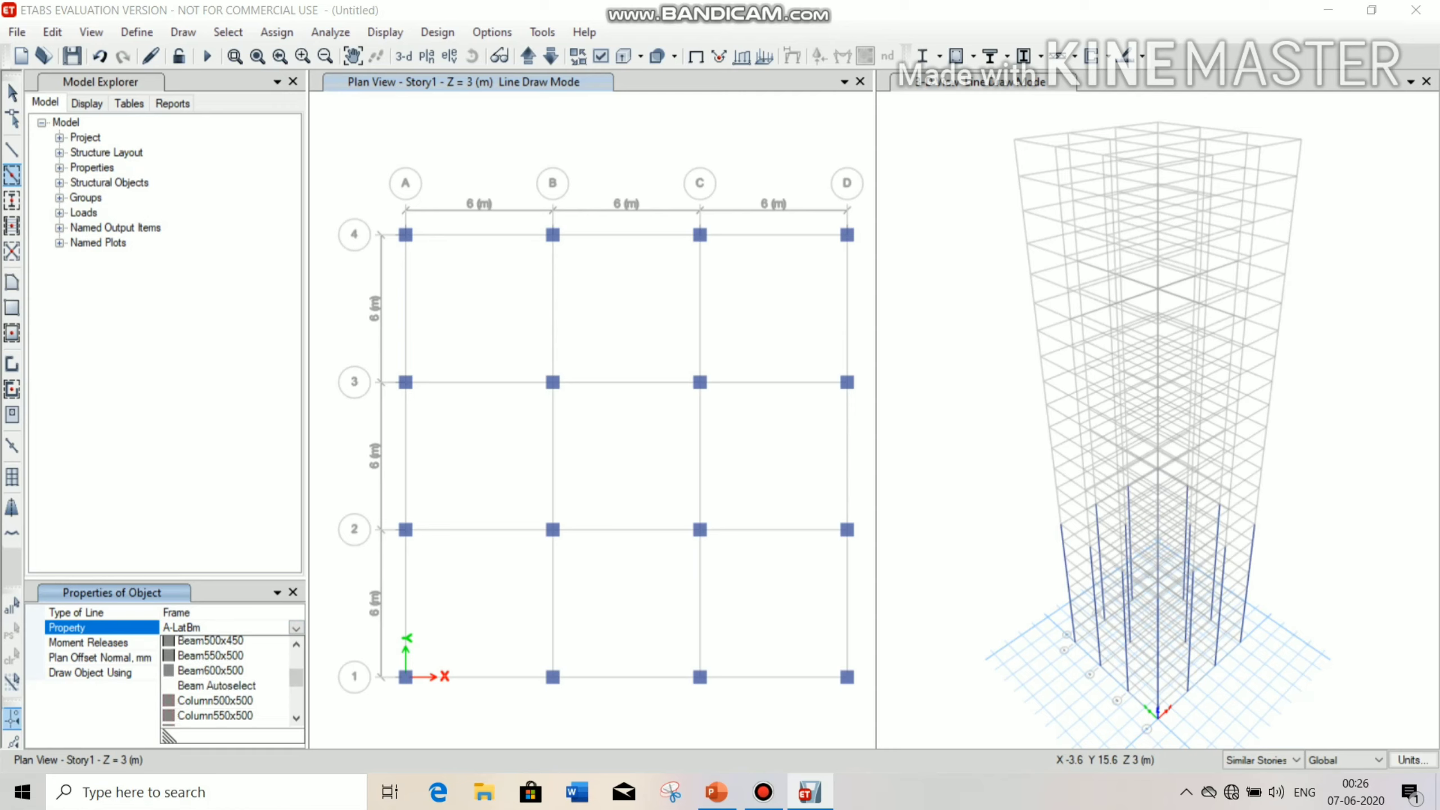
pyautogui.scroll(-1, 232, 681)
pyautogui.click(217, 674)
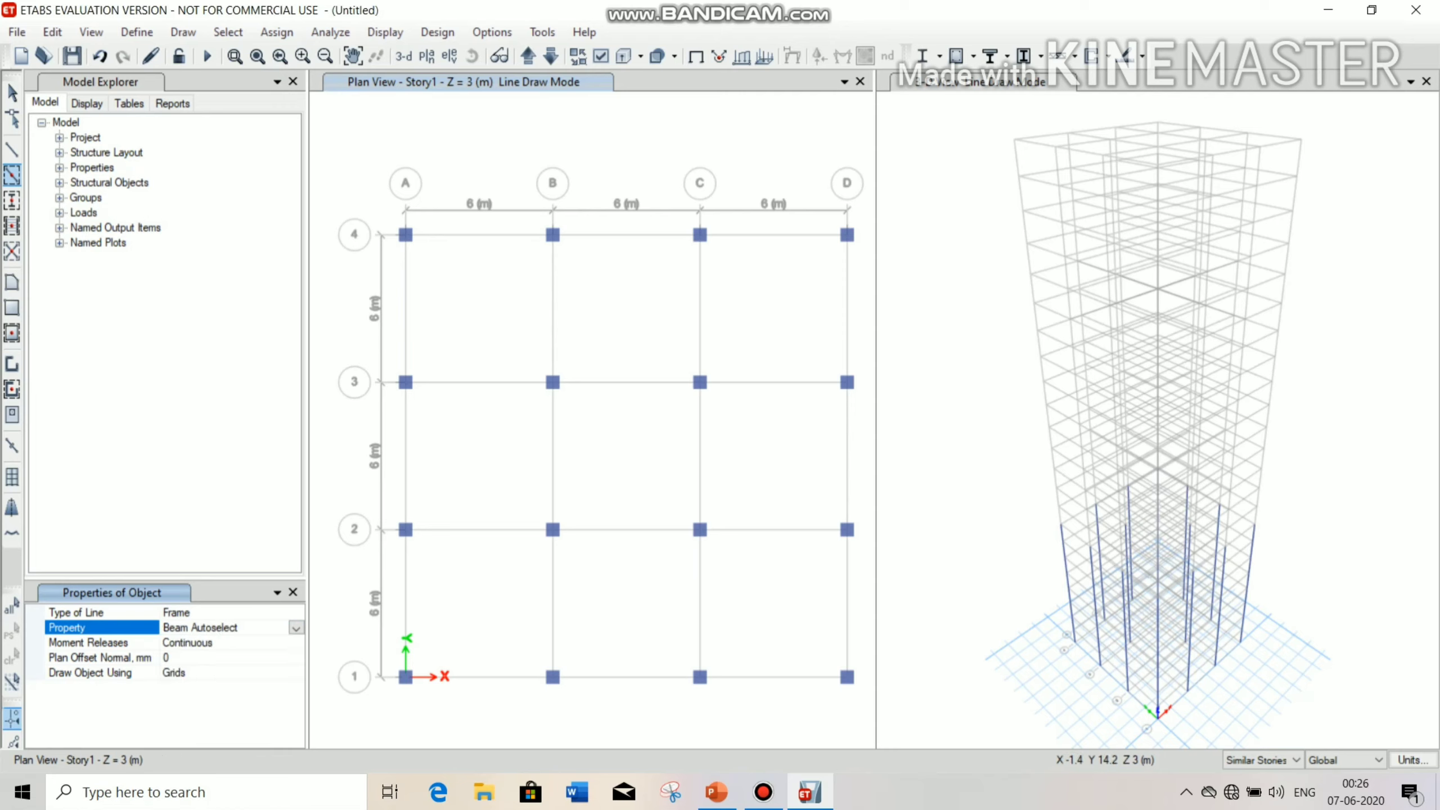
pyautogui.moveTo(363, 205); pyautogui.dragTo(862, 709)
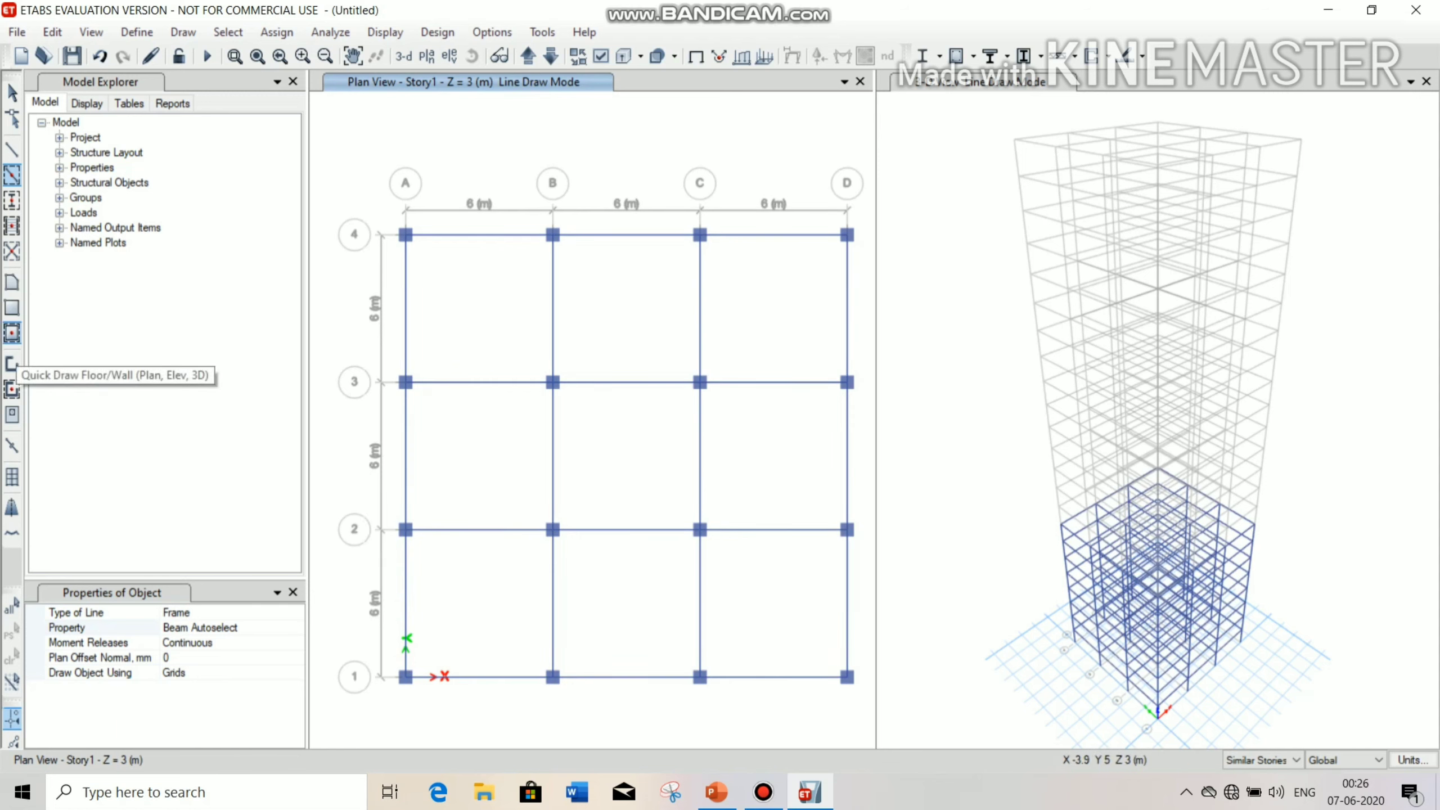
# - Quick-draw floor slabs with the Slab150 property in all grid bays of the Story1 plan
pyautogui.click(11, 333)
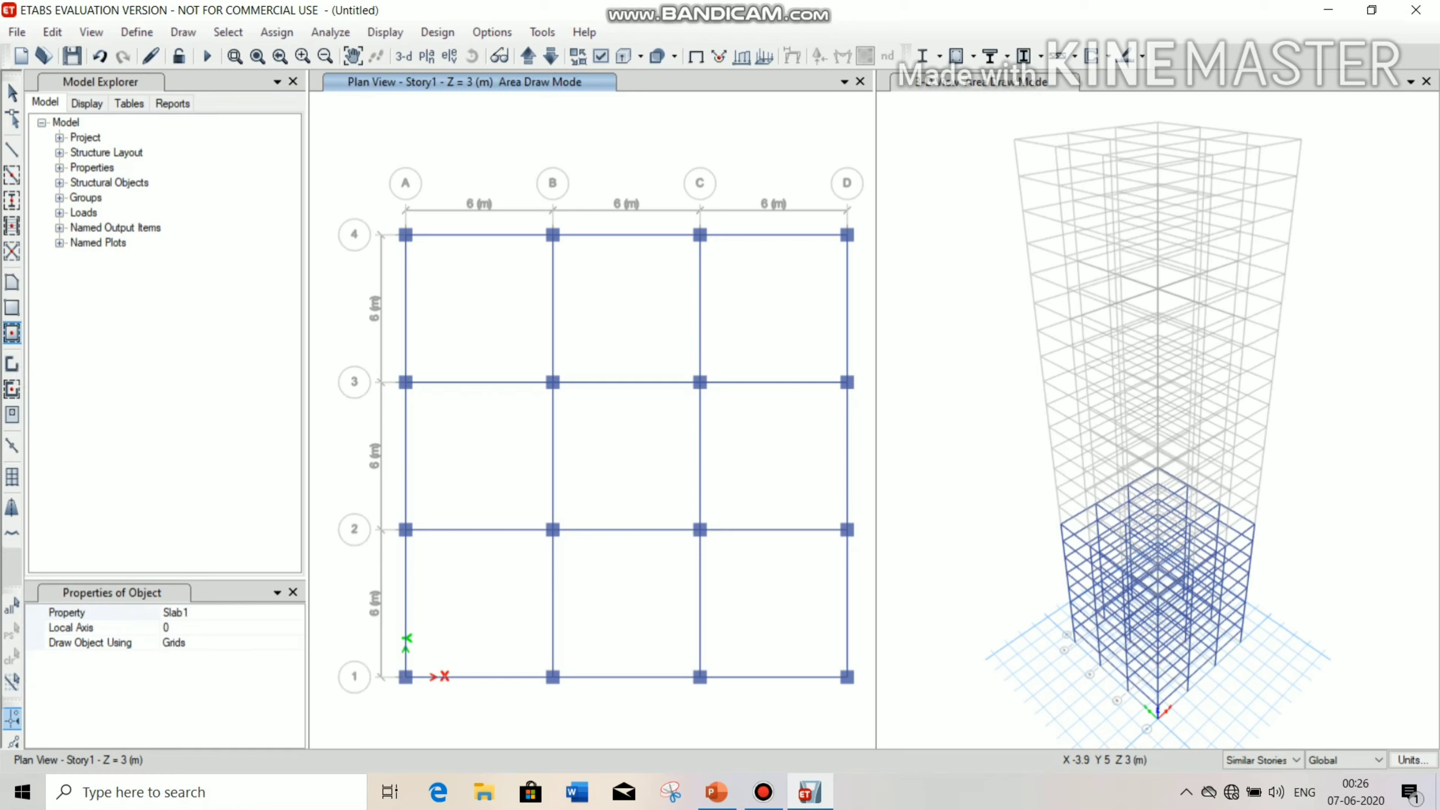
pyautogui.click(233, 613)
pyautogui.click(296, 613)
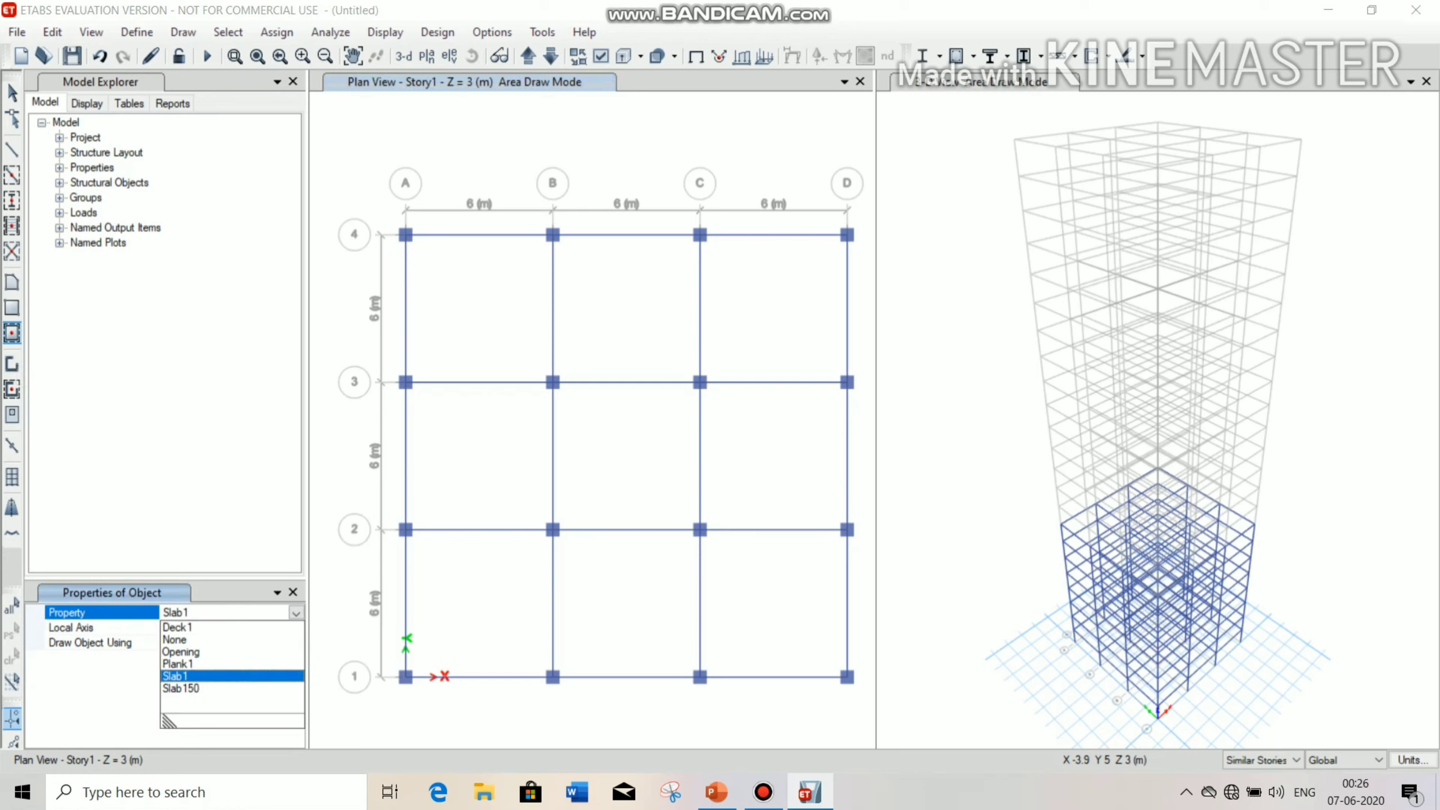
pyautogui.click(182, 688)
pyautogui.moveTo(557, 442); pyautogui.dragTo(866, 699)
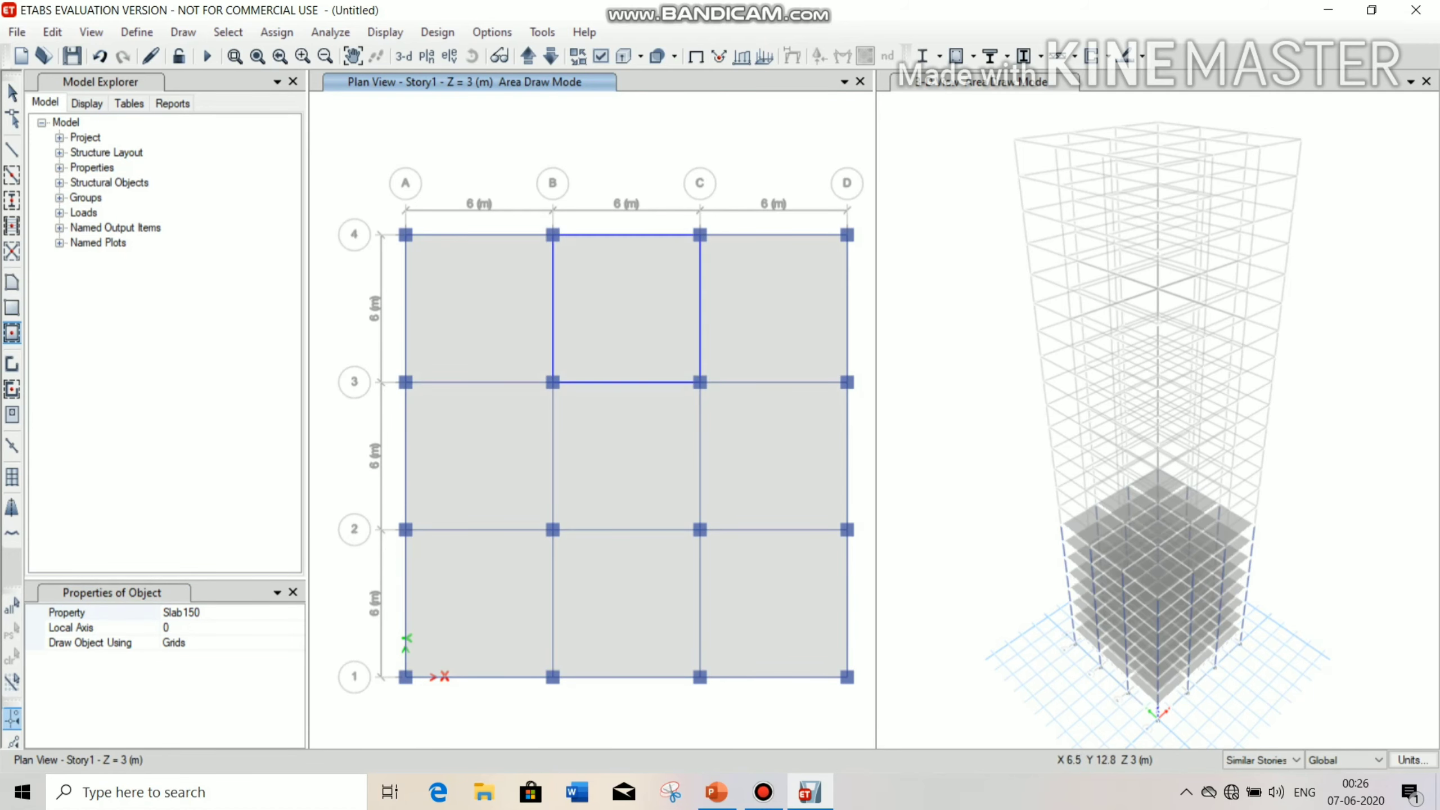
# - Show the Story9 plan and quick-draw Column Autoselect columns at every grid intersection except A4 and D1
pyautogui.click(426, 56)
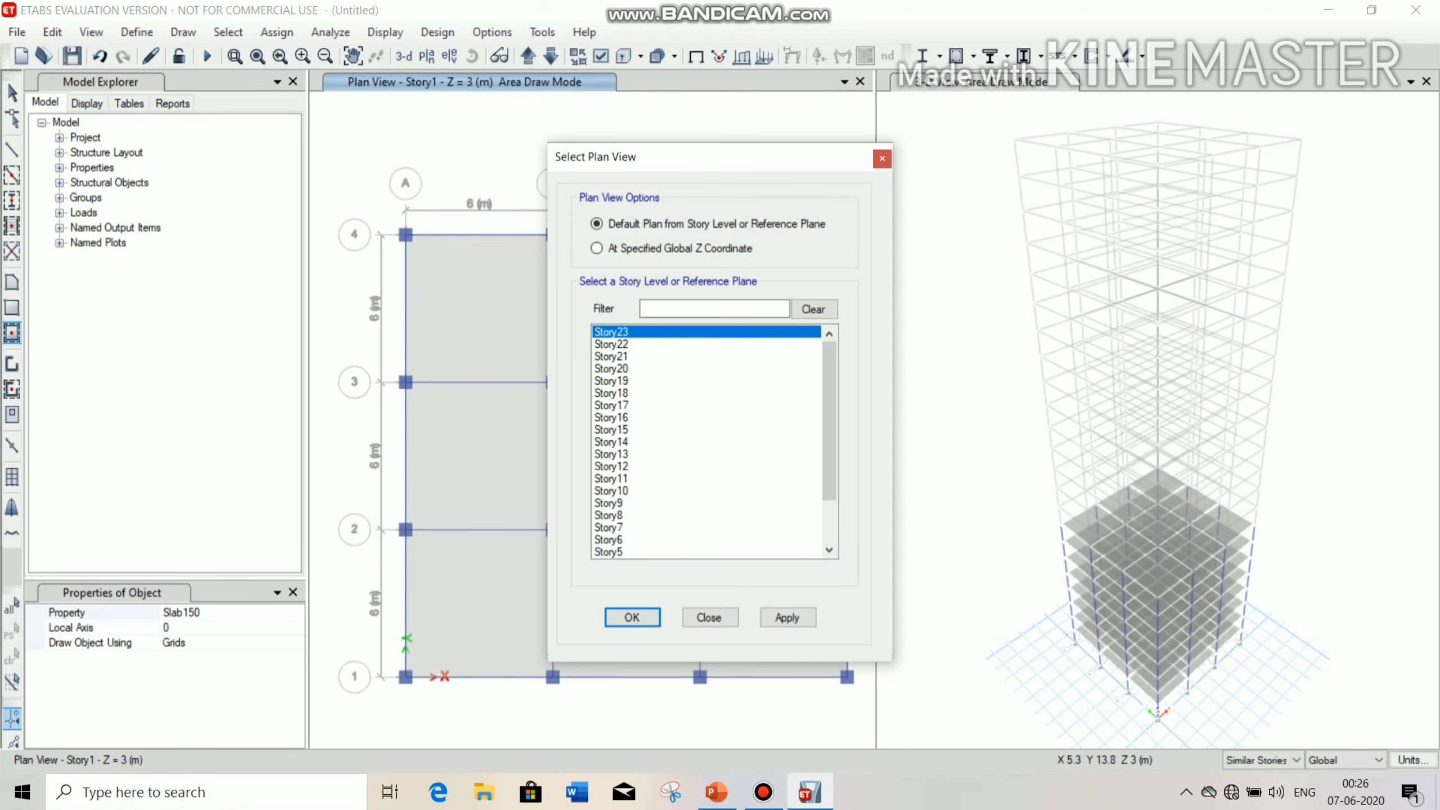
pyautogui.click(613, 502)
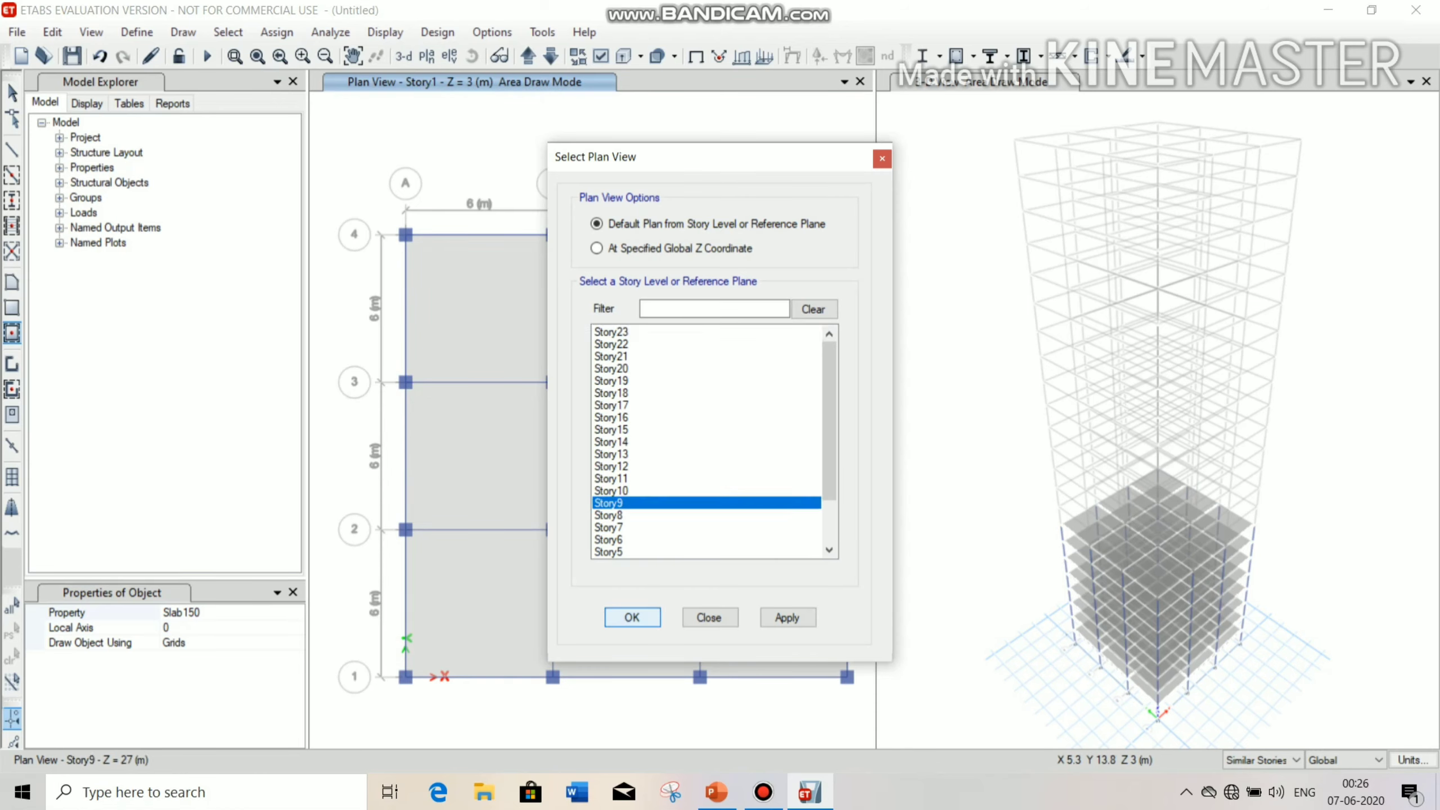
pyautogui.click(632, 617)
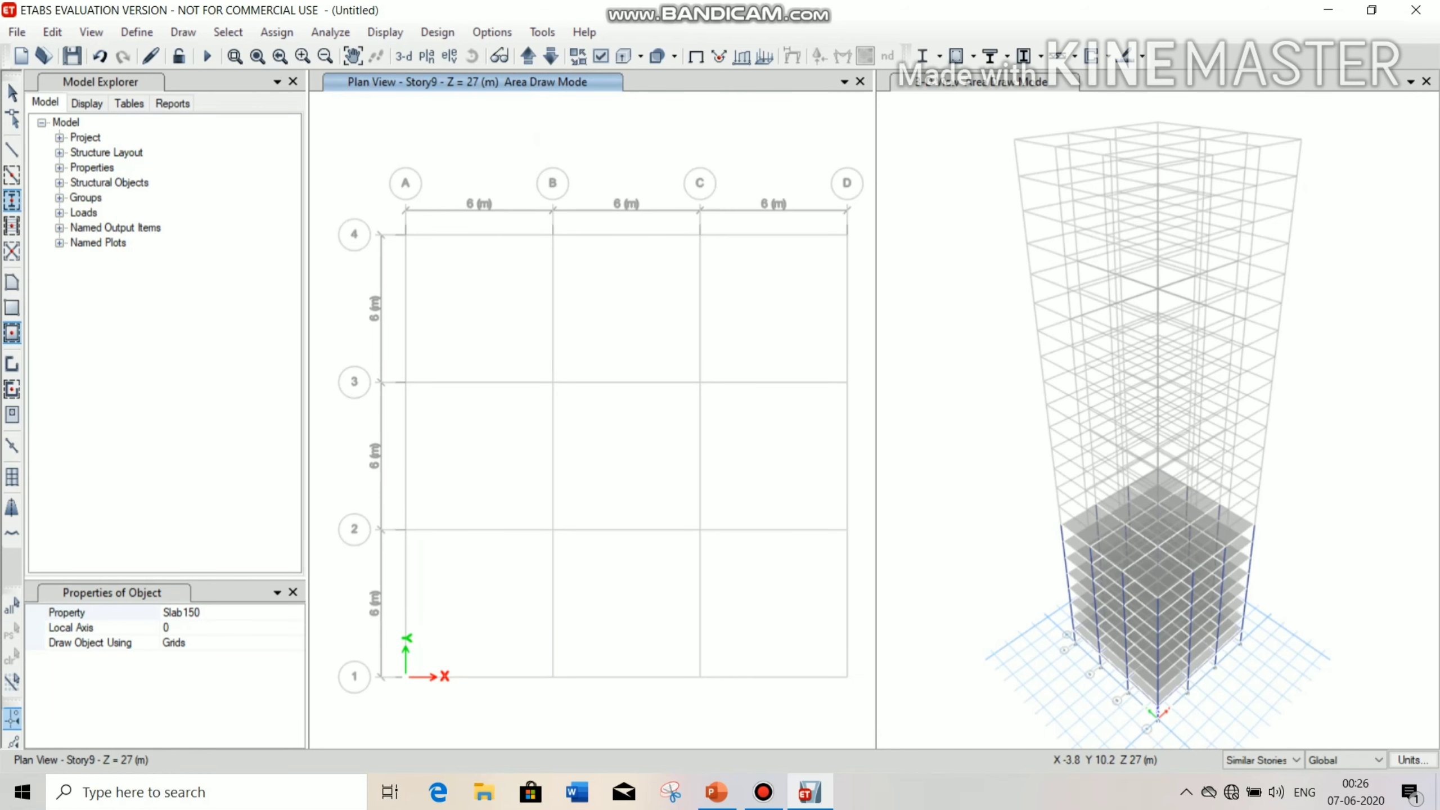
pyautogui.click(12, 201)
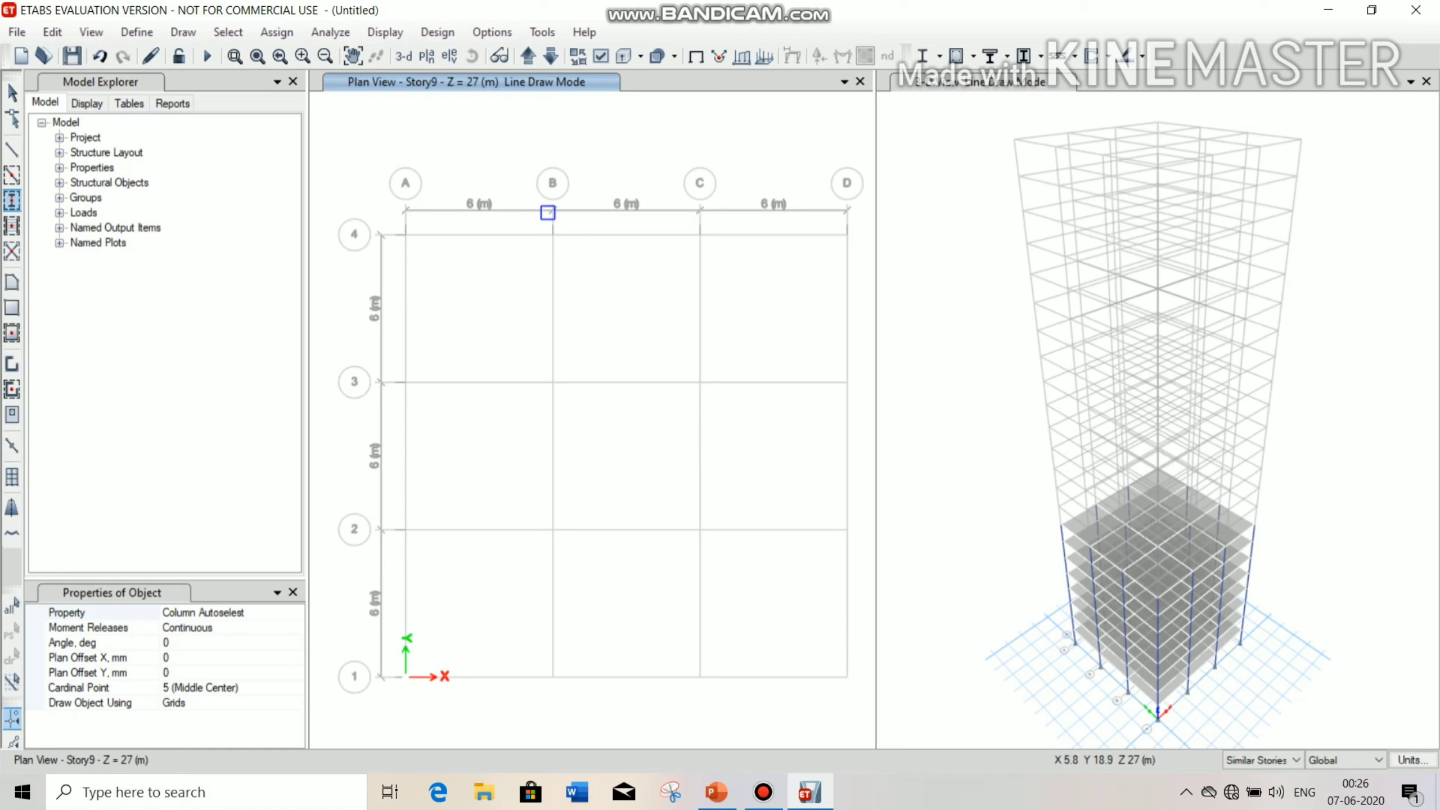
pyautogui.moveTo(526, 190)
pyautogui.mouseDown()
pyautogui.moveTo(790, 528)
pyautogui.moveTo(860, 561)
pyautogui.mouseUp()
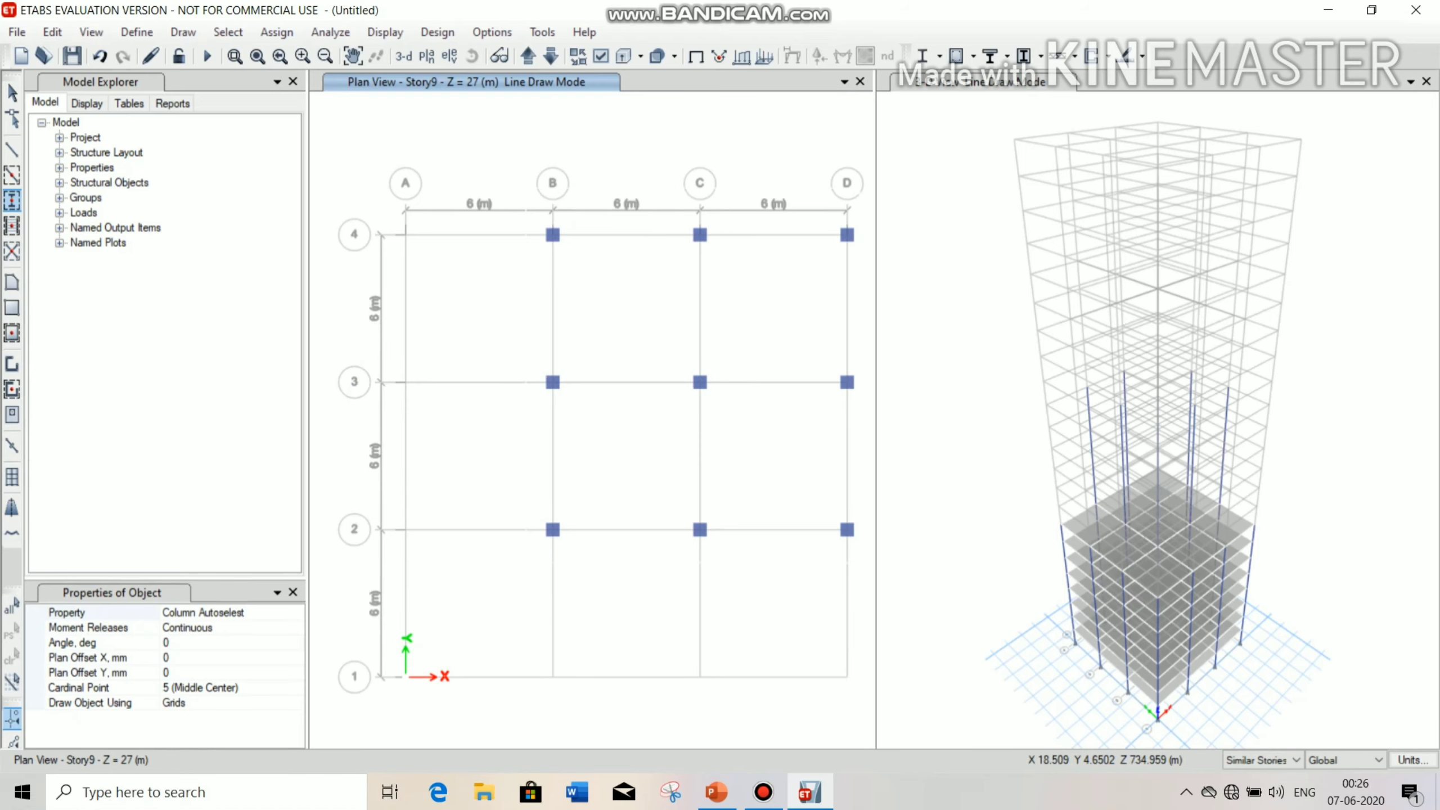
pyautogui.moveTo(347, 355)
pyautogui.mouseDown()
pyautogui.moveTo(704, 604)
pyautogui.moveTo(710, 707)
pyautogui.mouseUp()
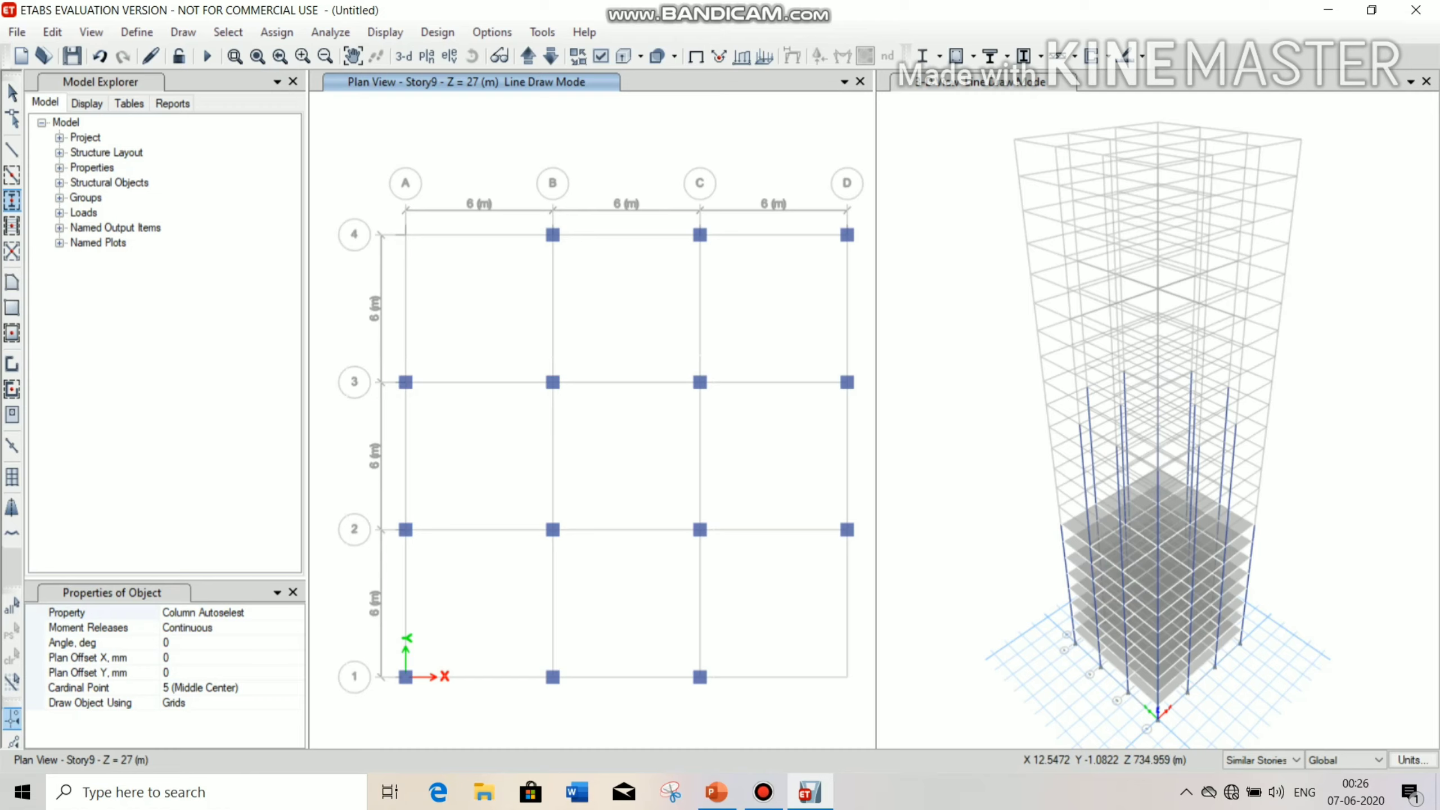
# - Quick-draw Beam Autoselect beams along the Story9 grid lines, leaving out the corner bays at A4 and D1
pyautogui.click(12, 175)
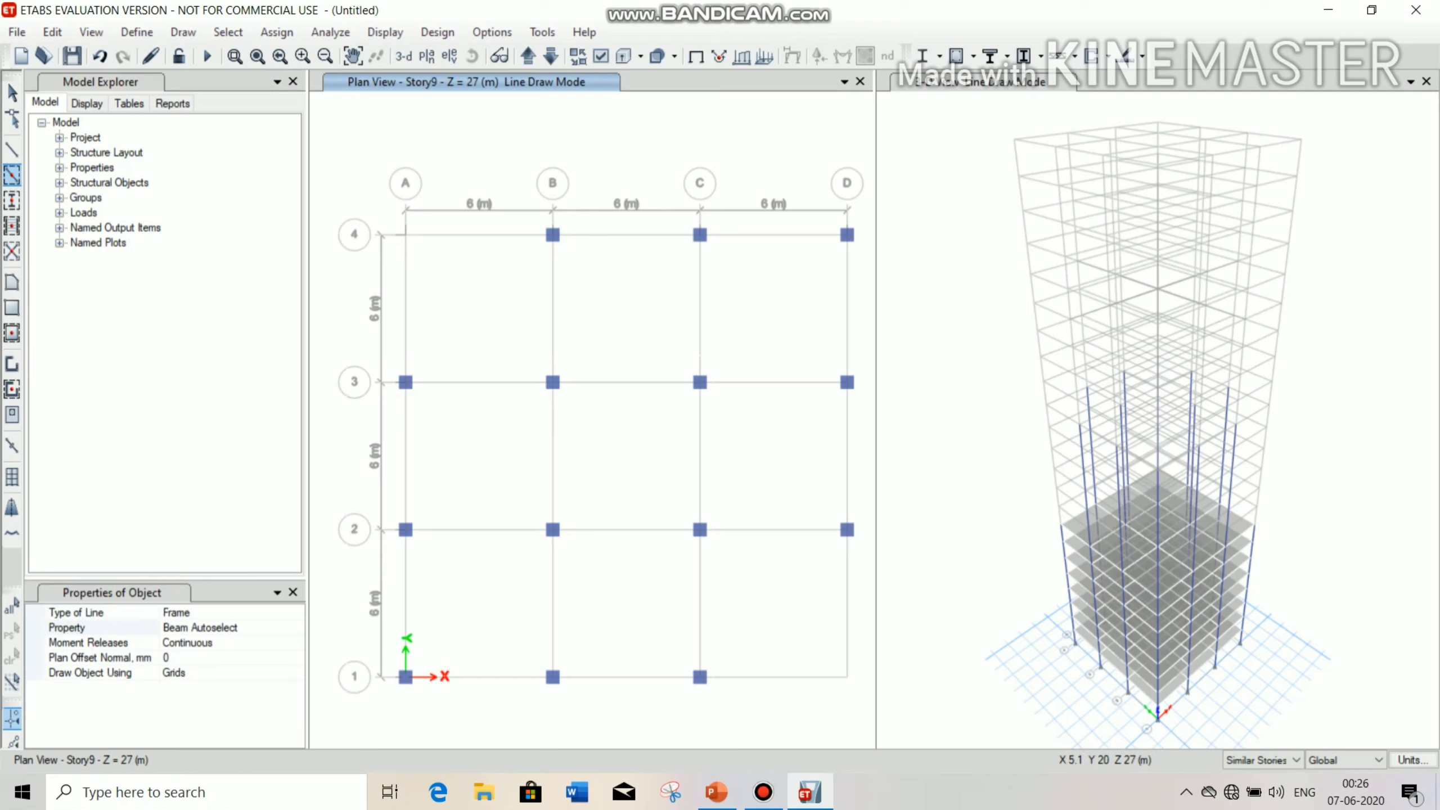
pyautogui.moveTo(580, 320)
pyautogui.mouseDown()
pyautogui.moveTo(520, 180)
pyautogui.moveTo(871, 556)
pyautogui.mouseUp()
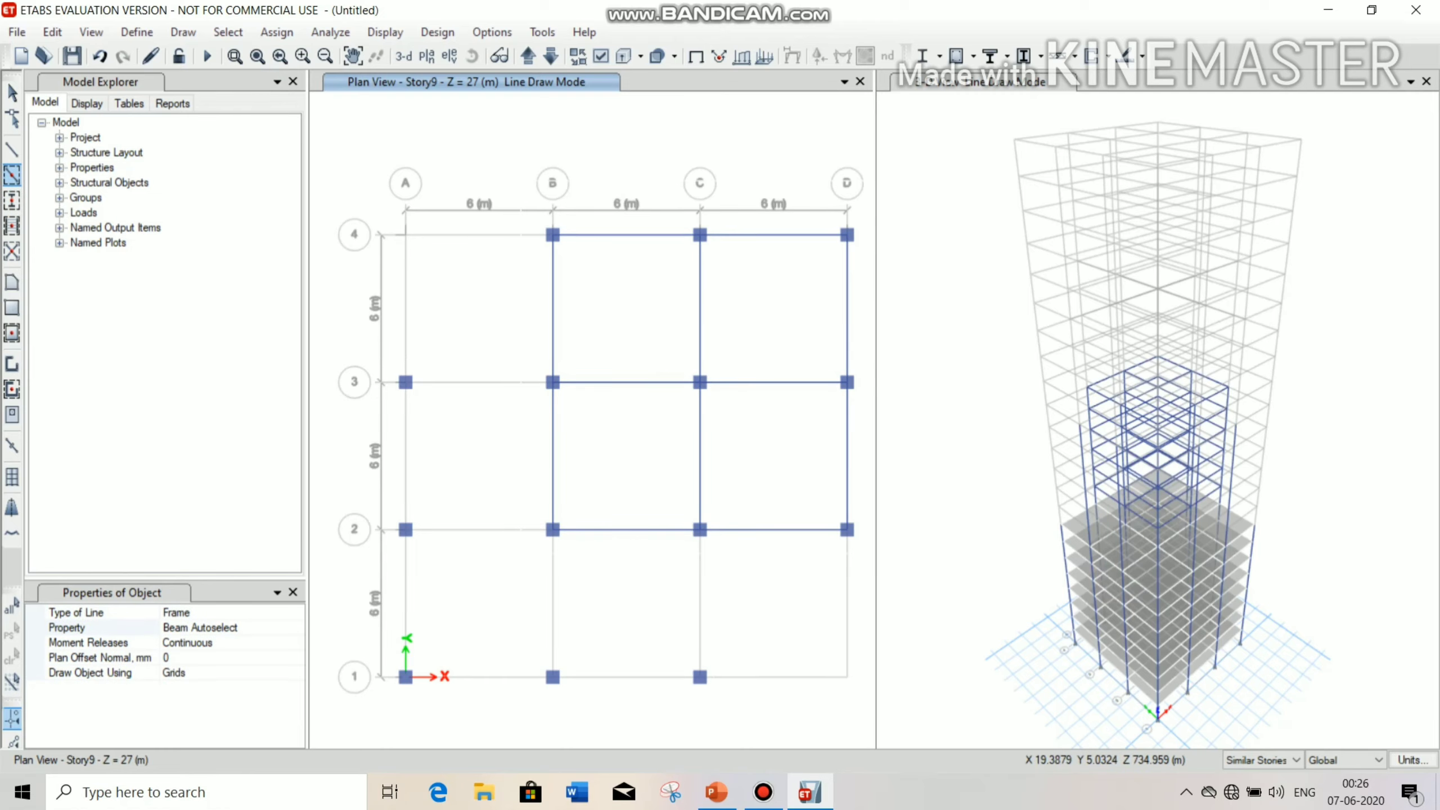
pyautogui.moveTo(337, 347)
pyautogui.mouseDown()
pyautogui.moveTo(501, 430)
pyautogui.moveTo(751, 712)
pyautogui.mouseUp()
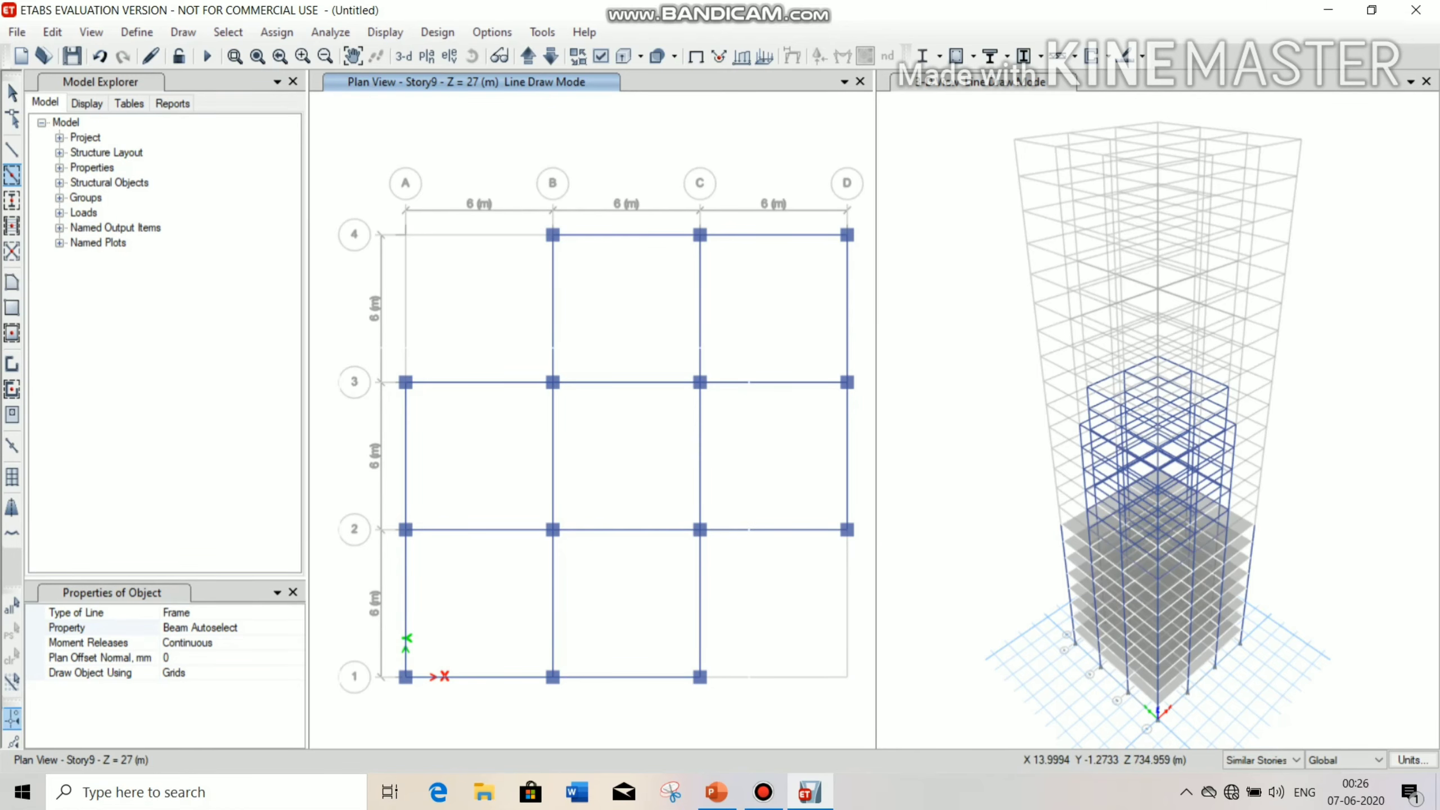
# - Quick-draw Slab150 floor slabs in all Story9 bays except the corner bays at A4 and D1
pyautogui.click(12, 333)
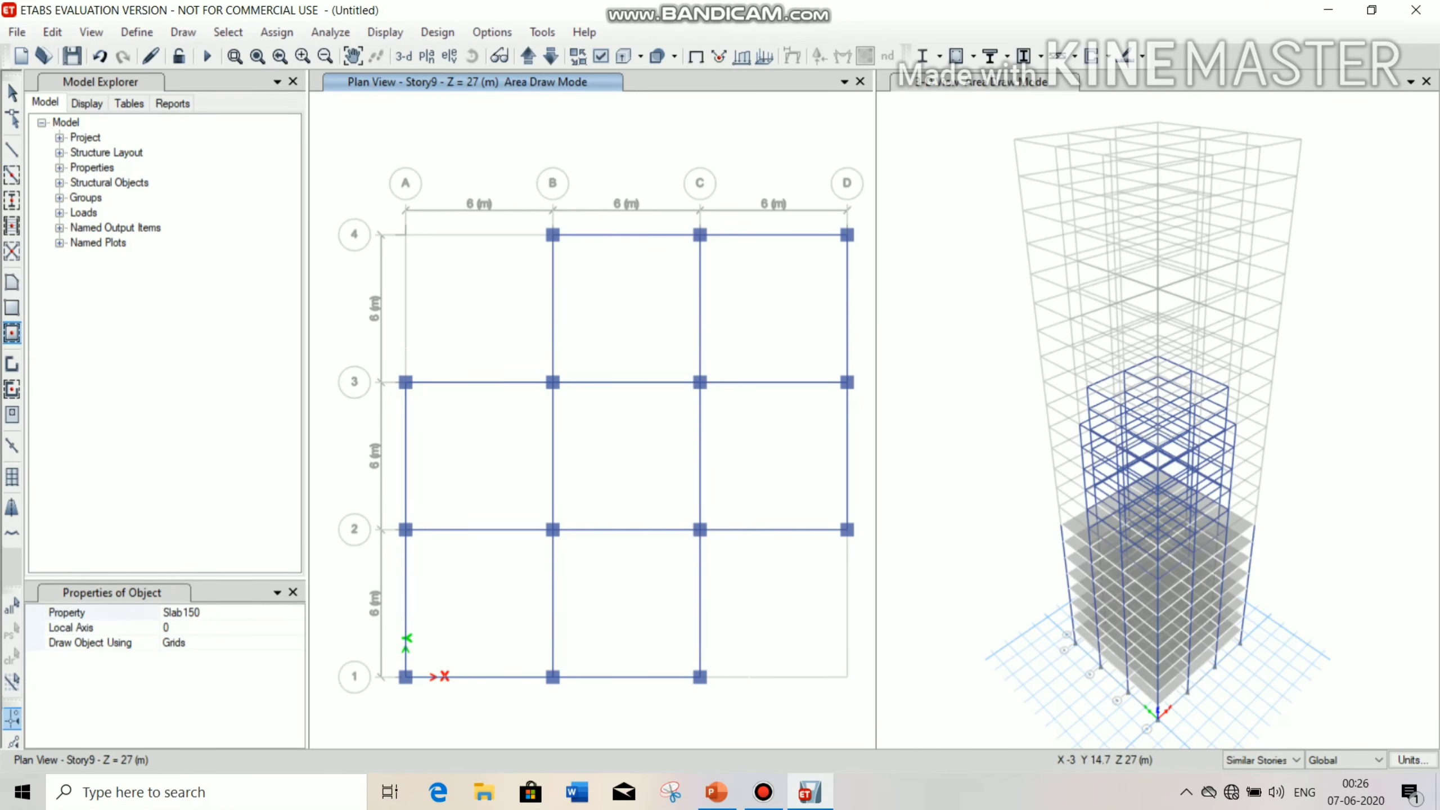
pyautogui.moveTo(524, 189); pyautogui.dragTo(859, 569)
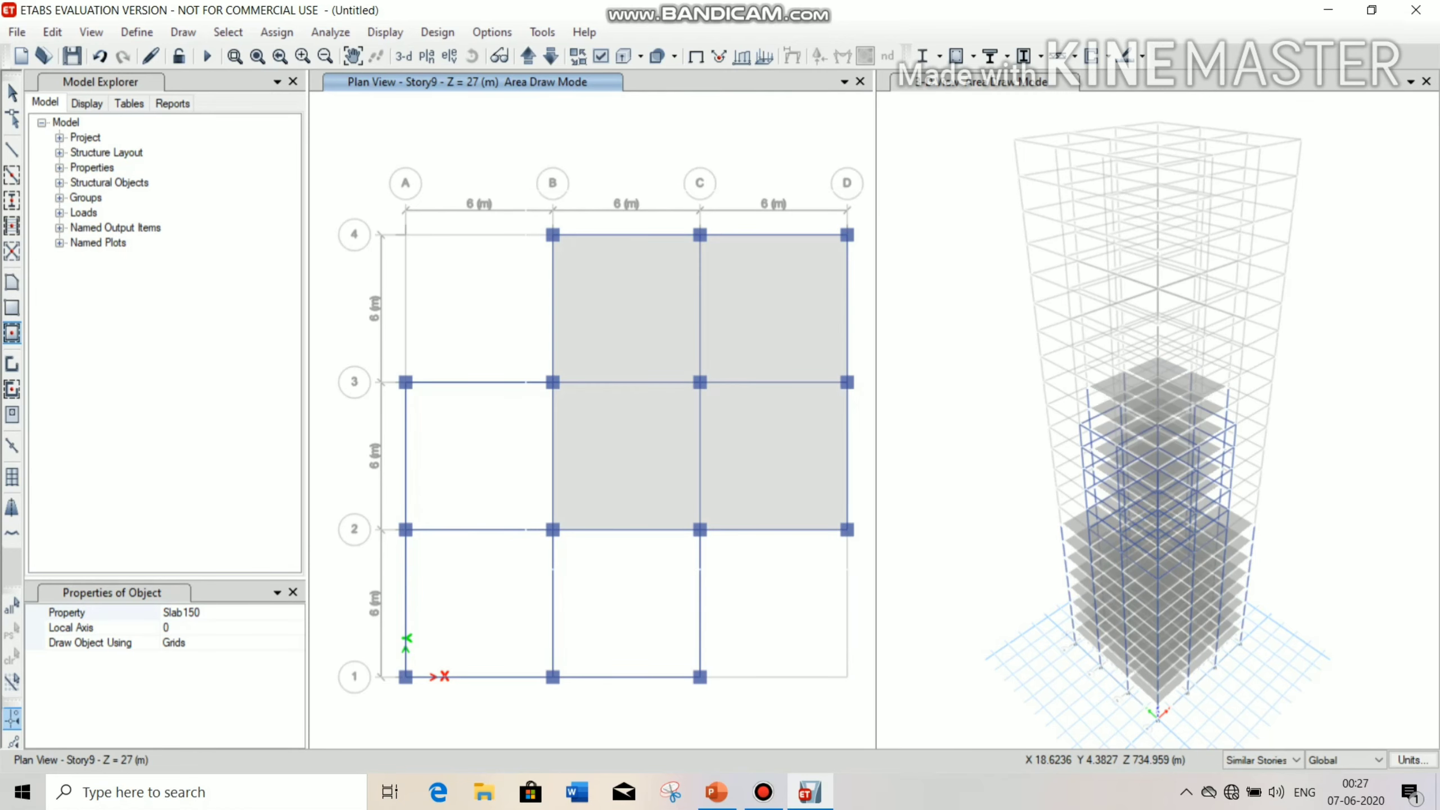
pyautogui.moveTo(362, 354); pyautogui.dragTo(734, 699)
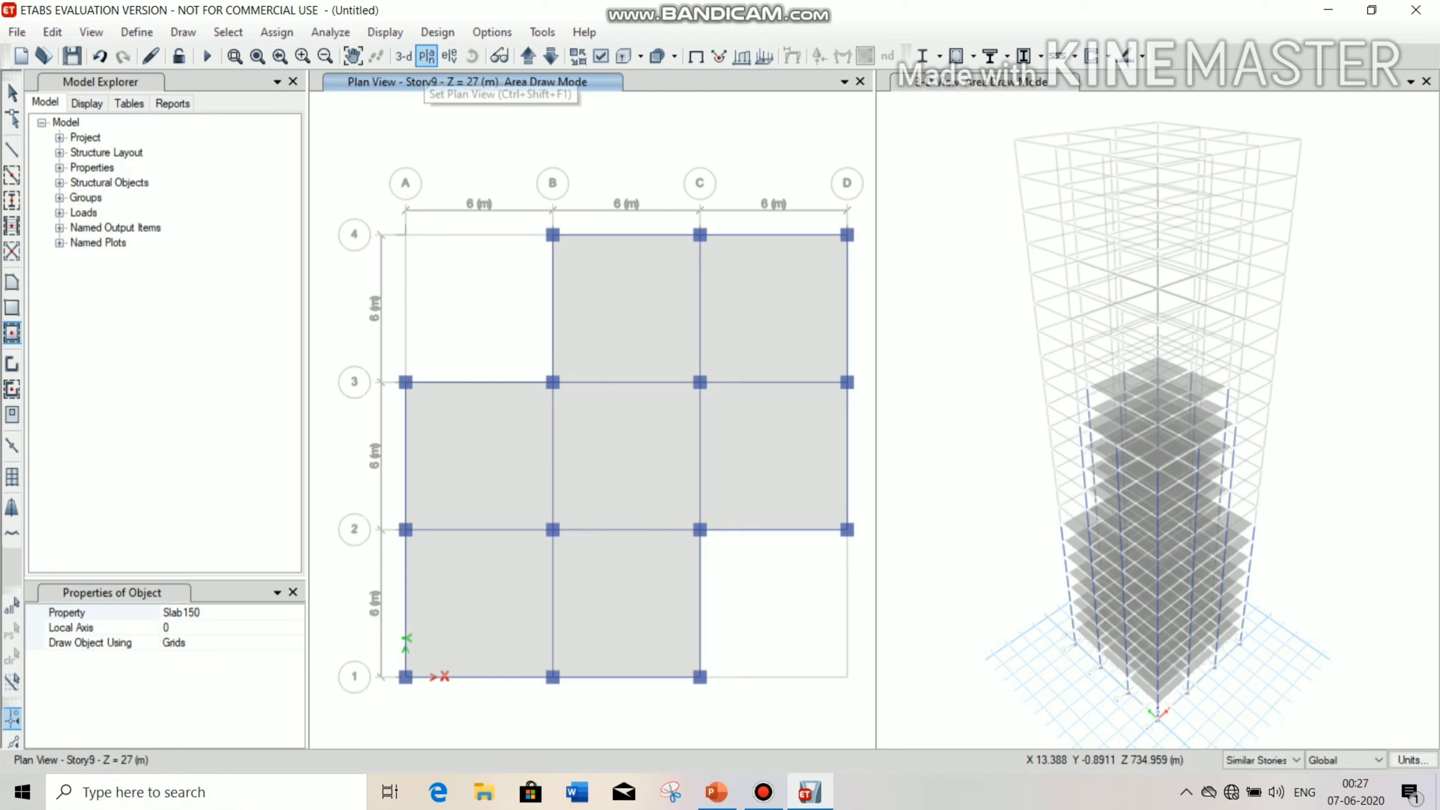
# - Show the Story15 plan and quick-draw Column Autoselect columns at every grid intersection except the four corners A1, A4, D1 and D4
pyautogui.click(426, 56)
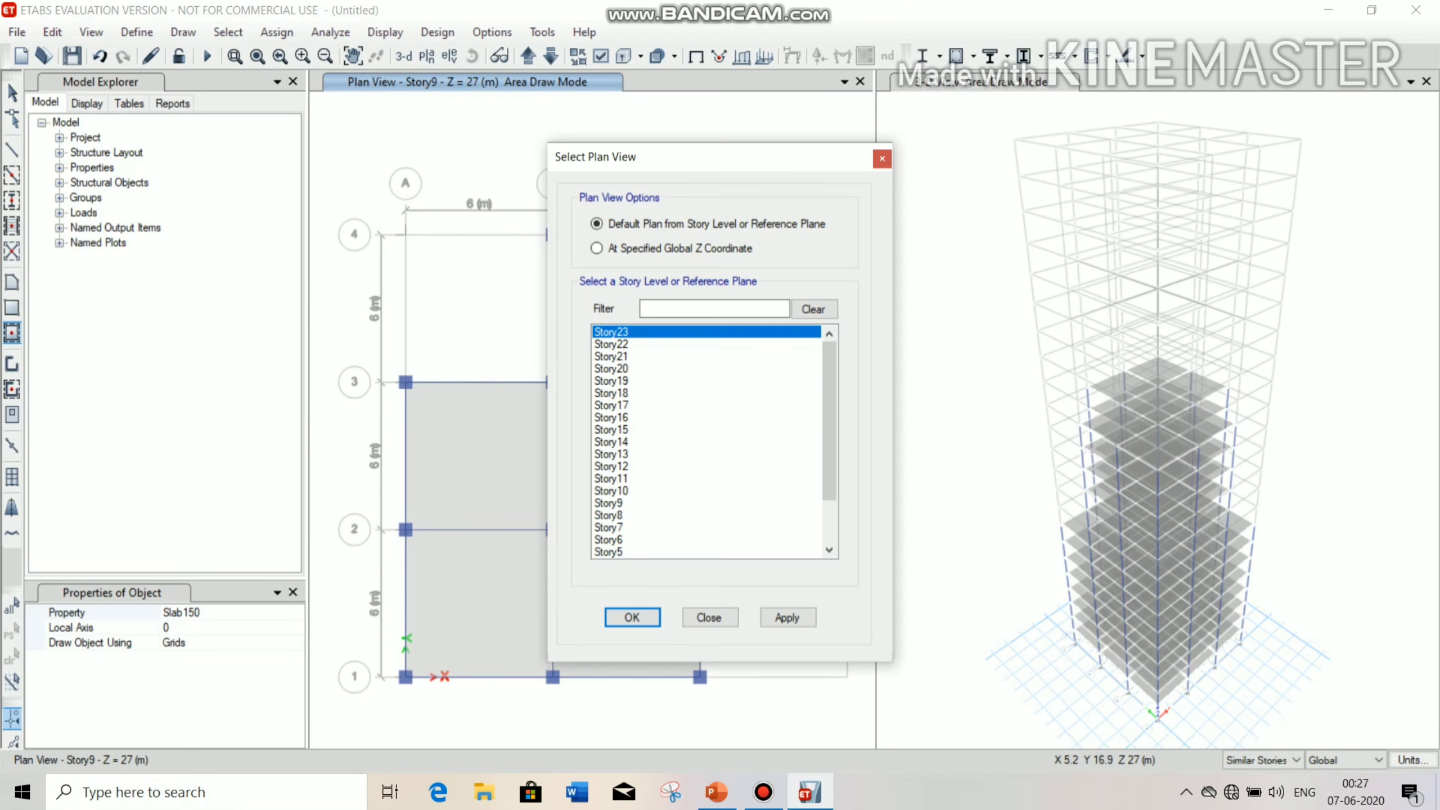
pyautogui.click(613, 429)
pyautogui.click(631, 617)
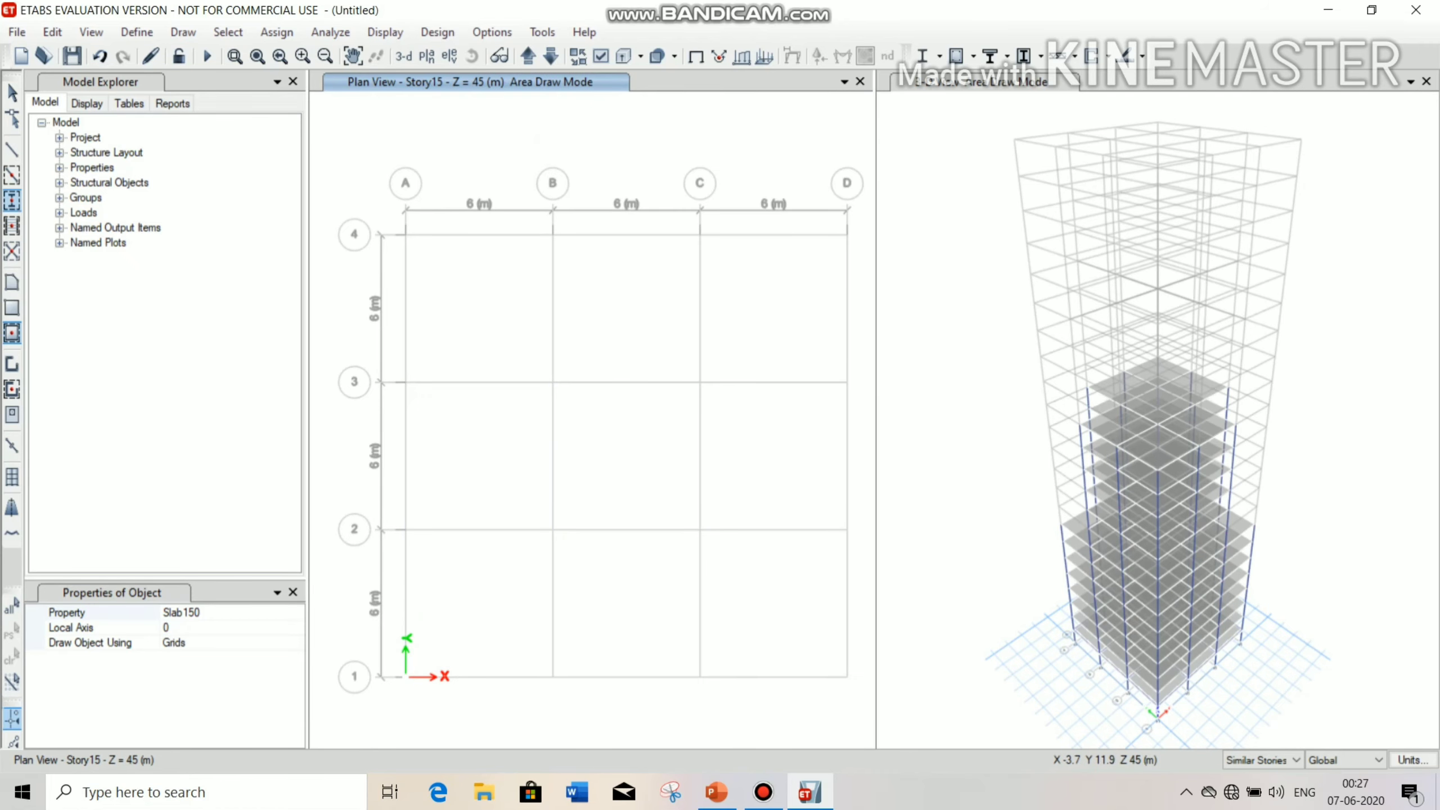
pyautogui.click(11, 226)
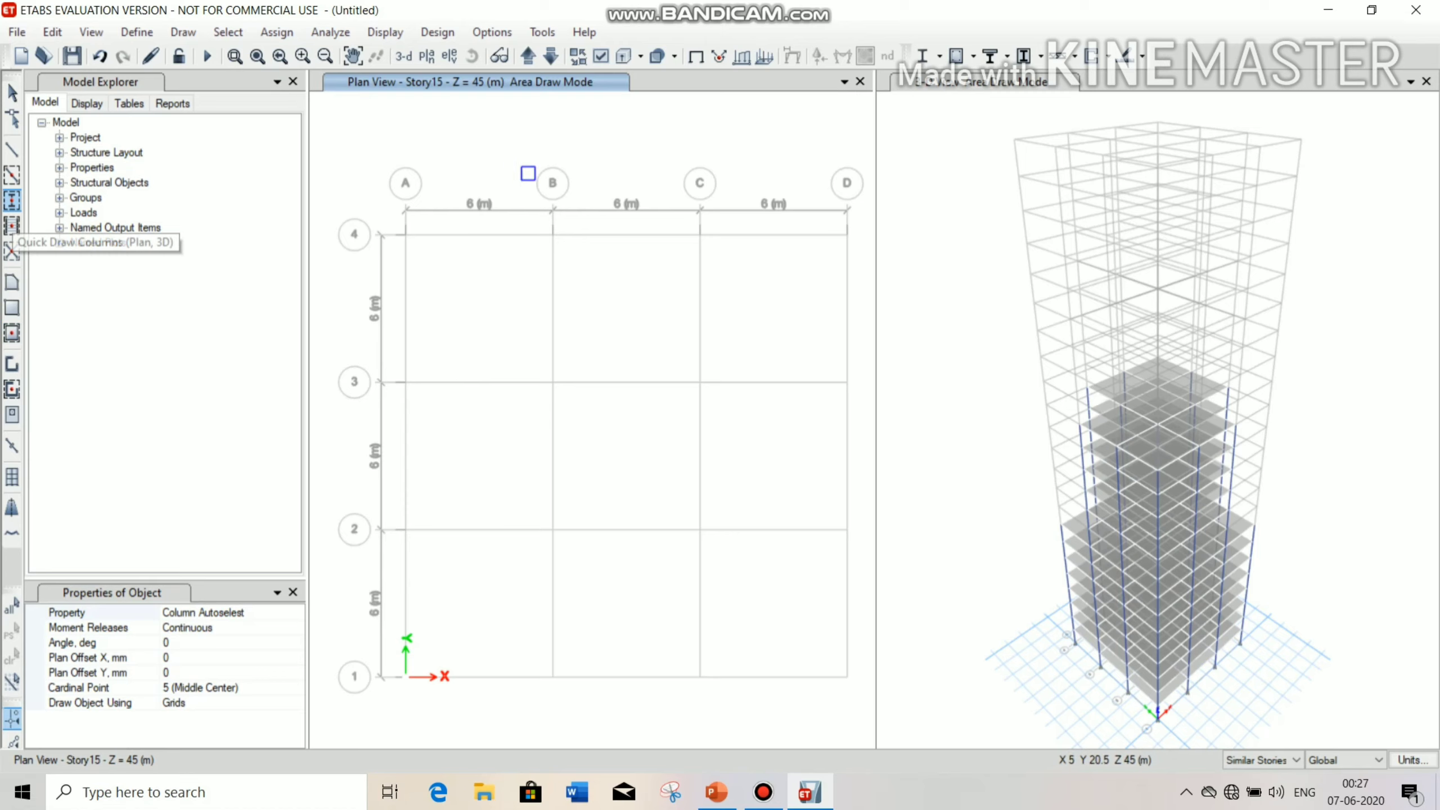
pyautogui.moveTo(528, 168)
pyautogui.mouseDown()
pyautogui.moveTo(675, 472)
pyautogui.moveTo(720, 691)
pyautogui.mouseUp()
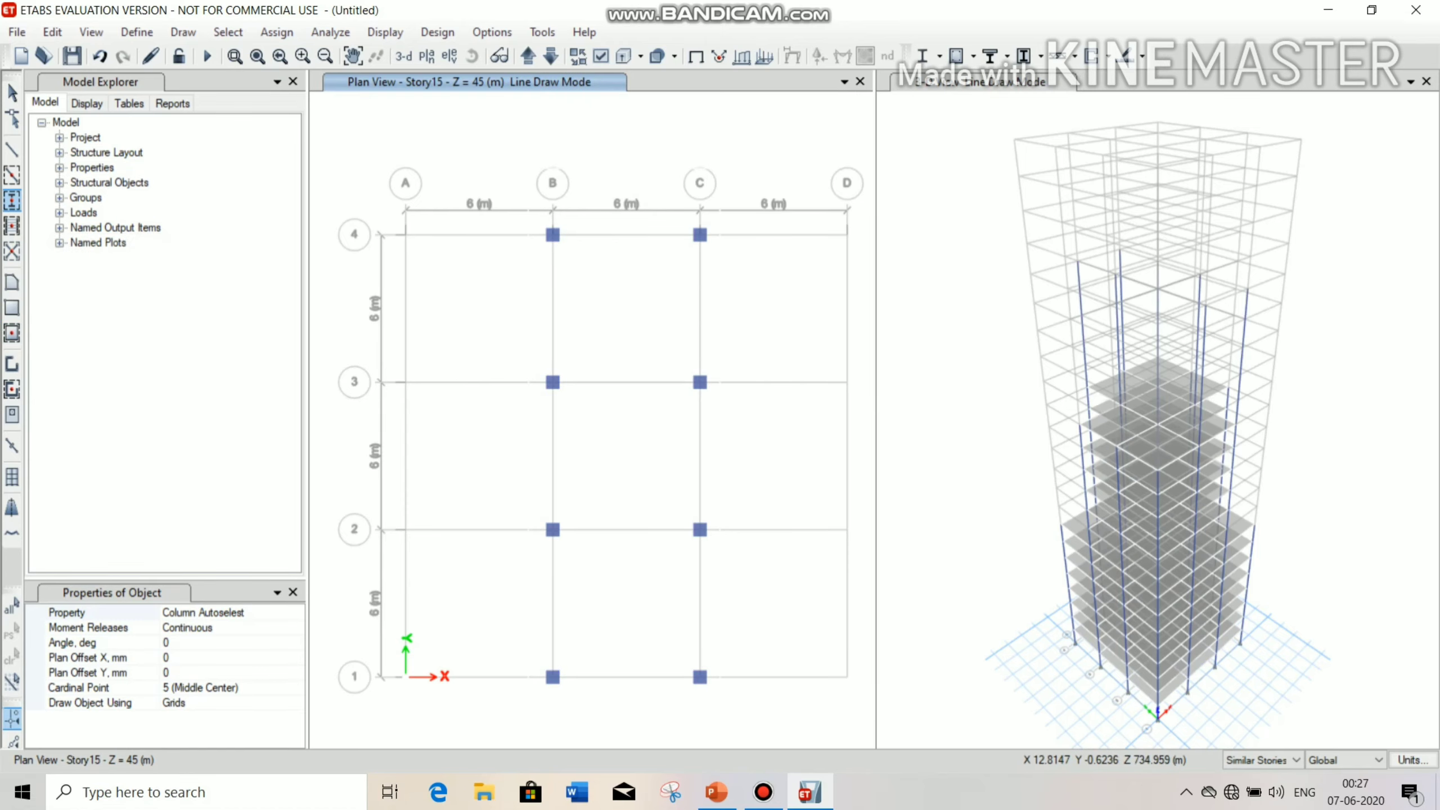
pyautogui.moveTo(339, 341); pyautogui.dragTo(882, 560)
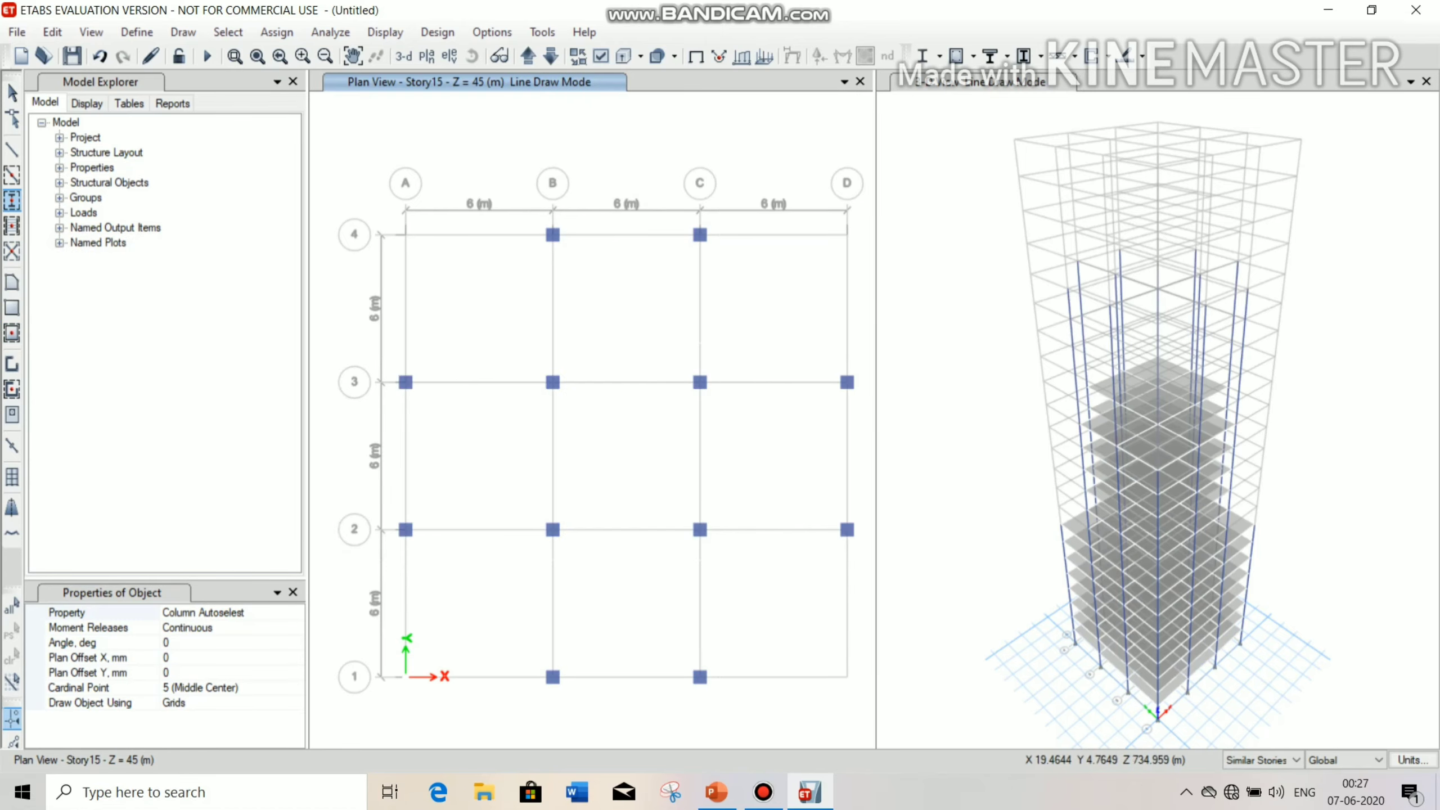
# - Quick-draw Beam Autoselect beams on the Story15 plan around the cross-shaped bays between grids B–C and between grids 2–3
pyautogui.click(11, 174)
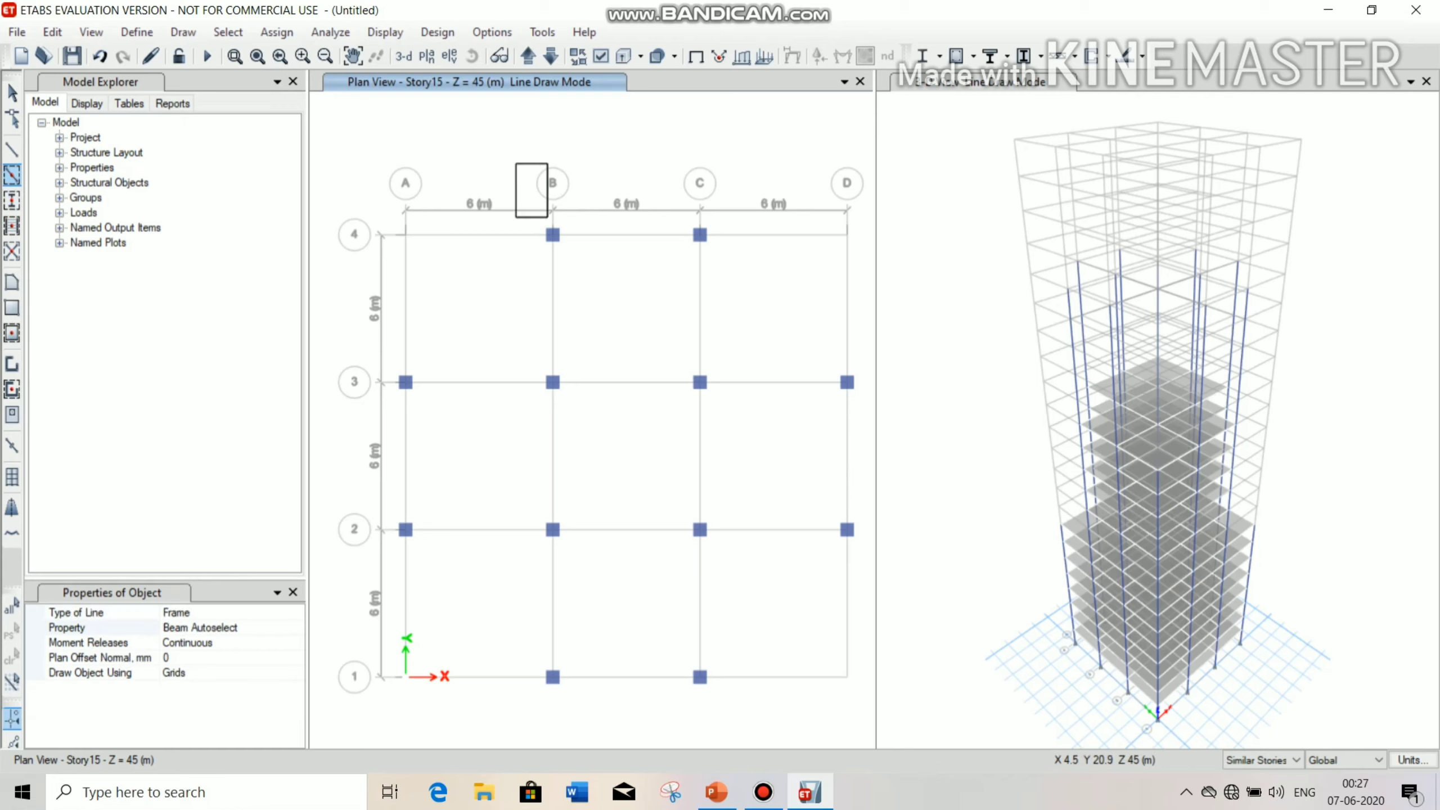
pyautogui.moveTo(548, 217); pyautogui.dragTo(760, 703)
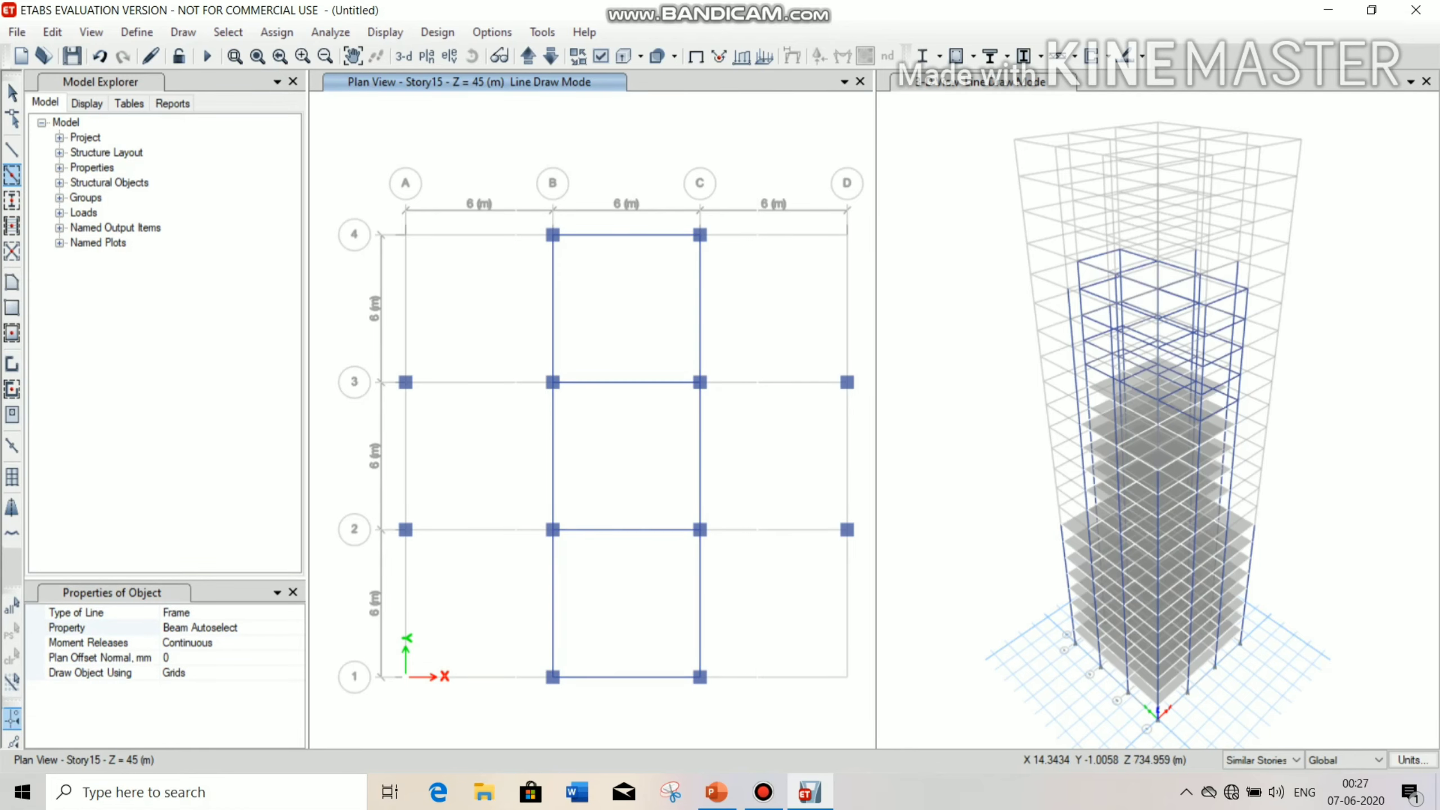
pyautogui.moveTo(365, 345)
pyautogui.mouseDown()
pyautogui.moveTo(531, 497)
pyautogui.moveTo(872, 577)
pyautogui.mouseUp()
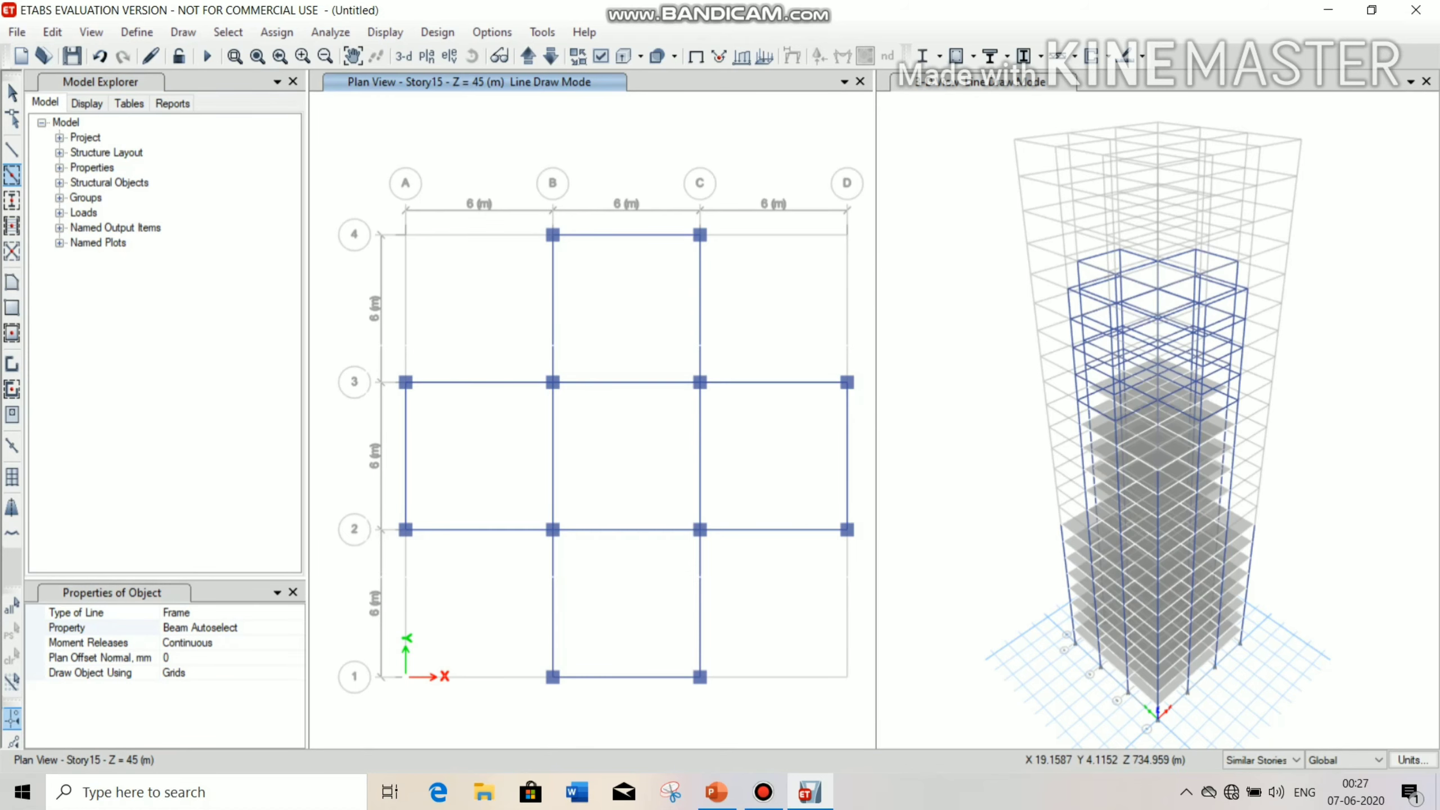
# - Quick-draw Slab150 floor slabs in the five cross-shaped bays of the Story15 plan, leaving the four corner bays open
pyautogui.click(12, 333)
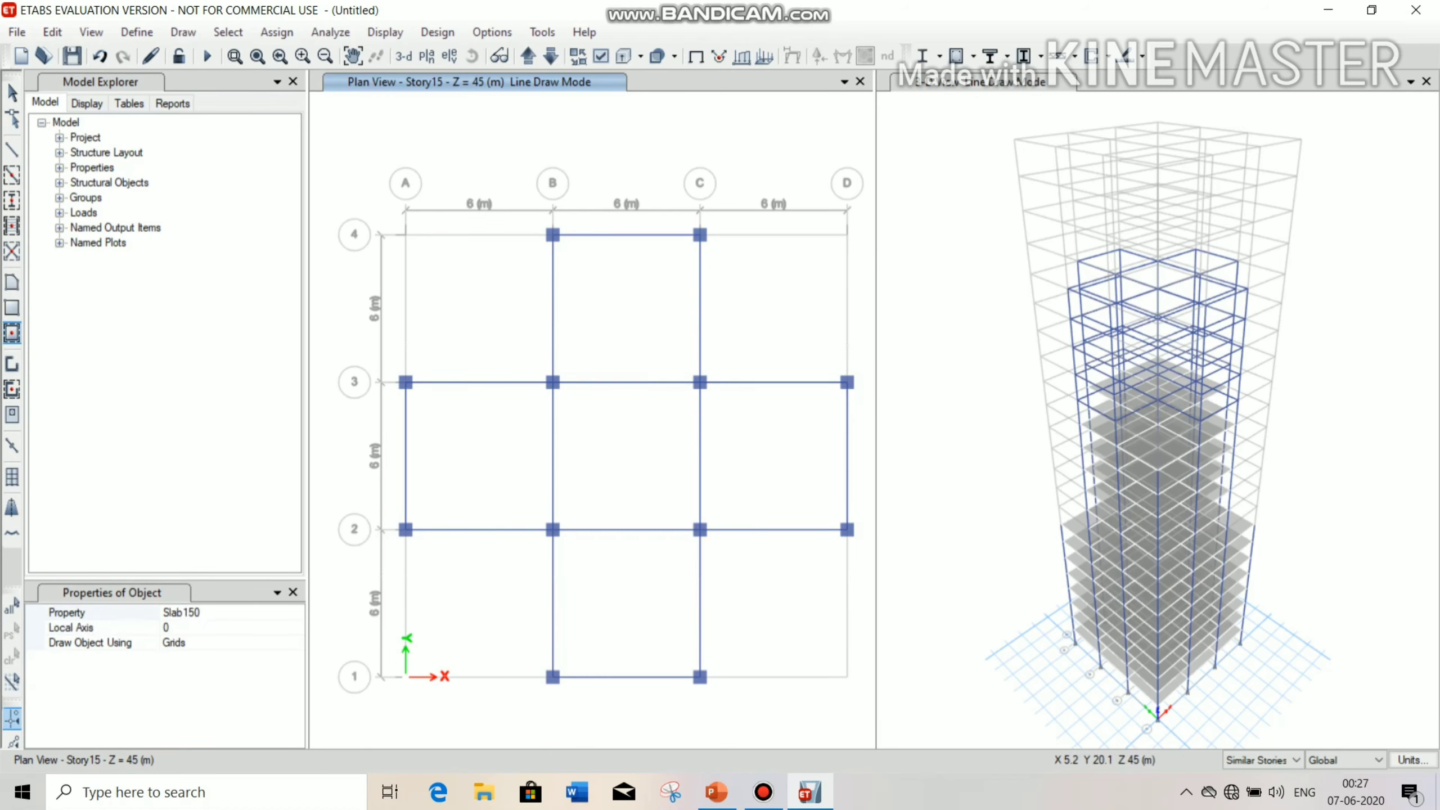
pyautogui.moveTo(531, 180); pyautogui.dragTo(767, 720)
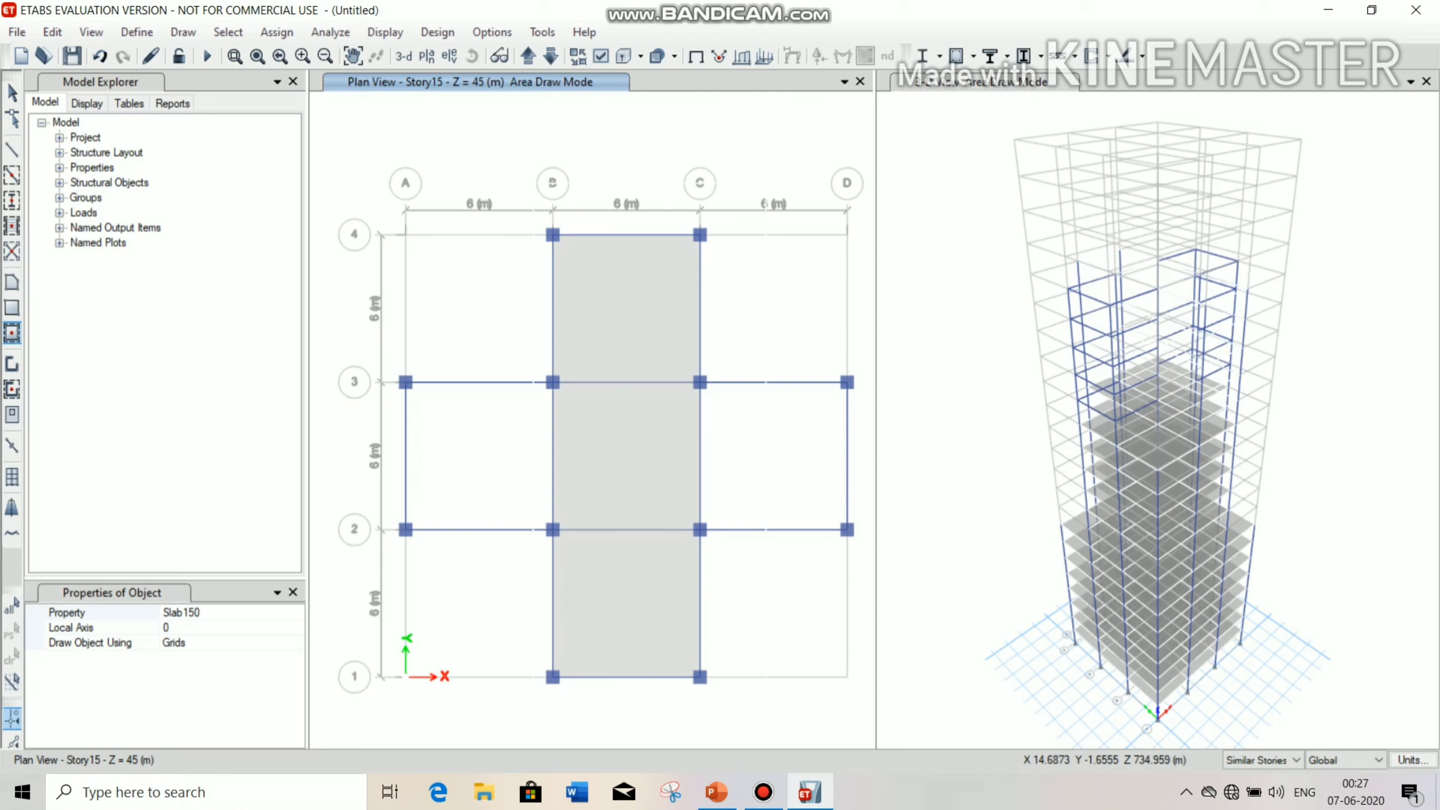
pyautogui.moveTo(352, 349); pyautogui.dragTo(882, 568)
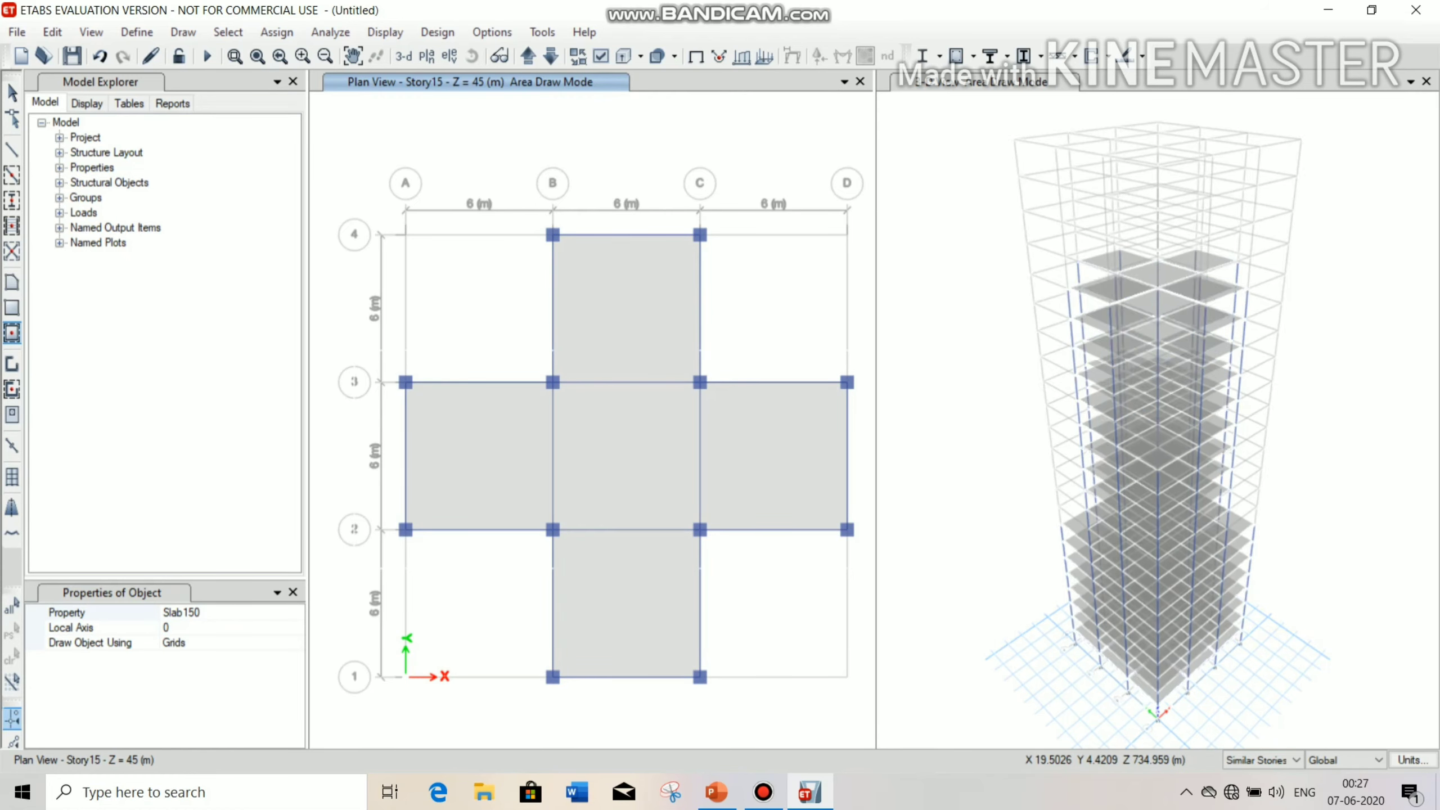
# - Show the Story20 plan and quick-draw Column Autoselect columns at the intersections of grids B and C with grids 1, 2 and 3
pyautogui.click(426, 55)
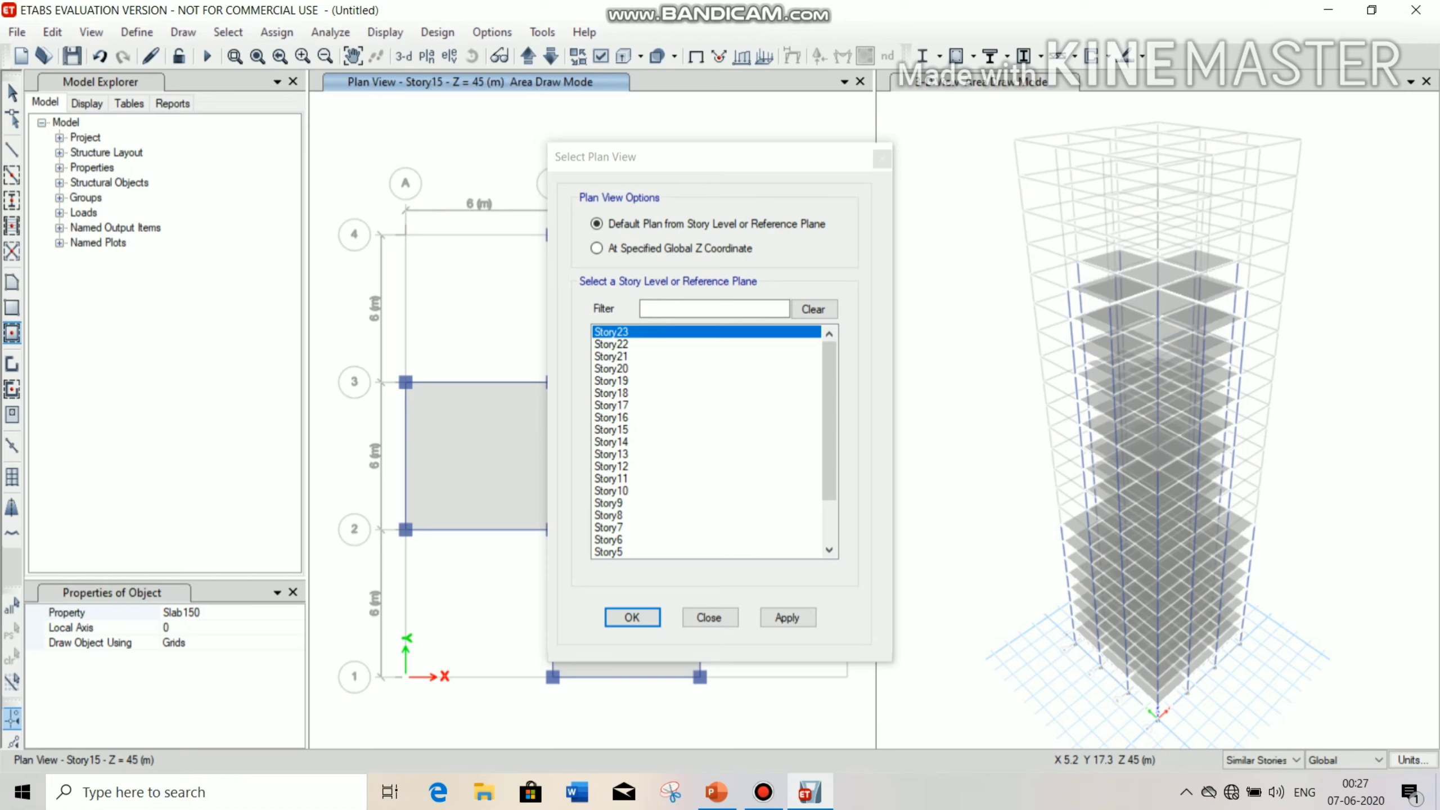
pyautogui.click(612, 368)
pyautogui.click(632, 617)
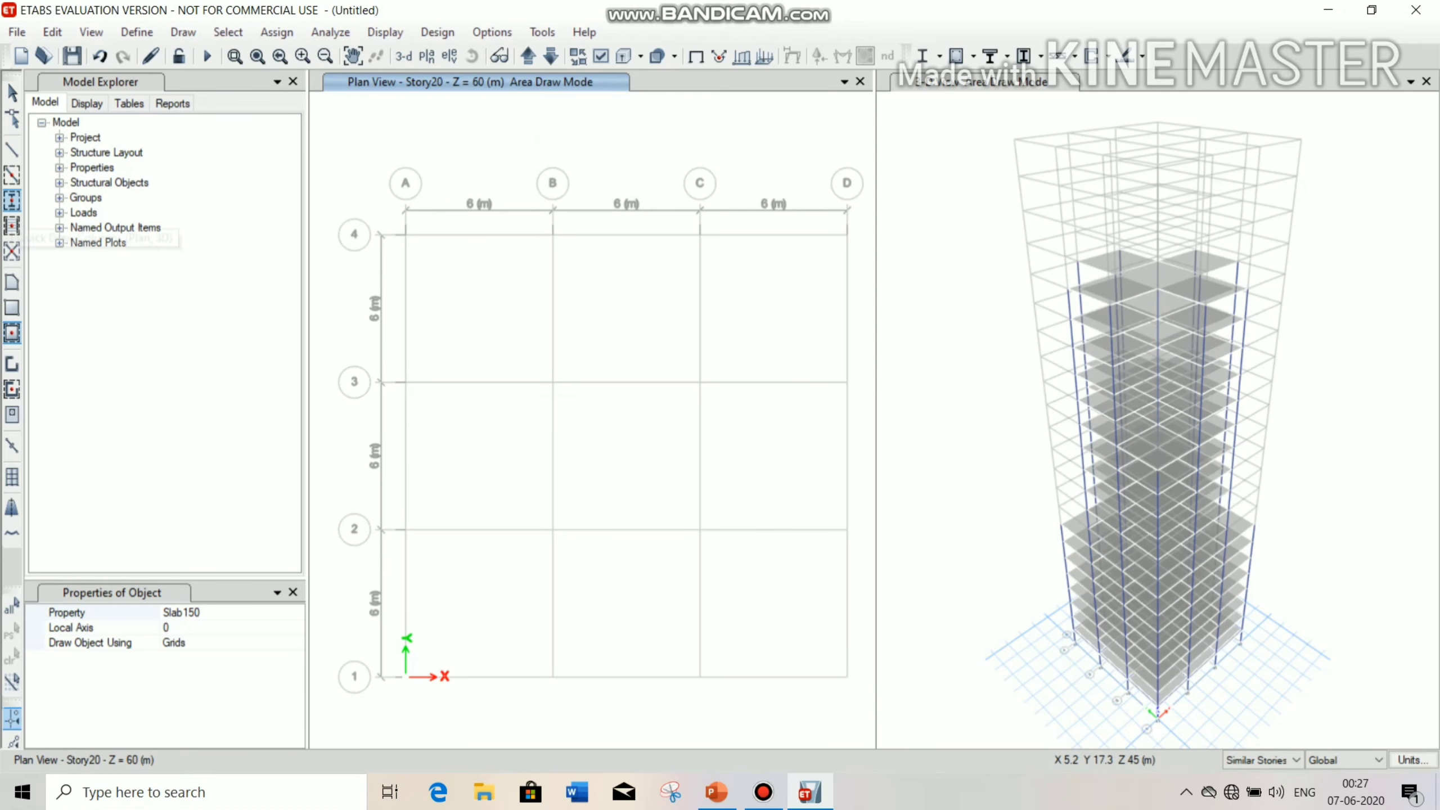
pyautogui.click(11, 200)
pyautogui.moveTo(531, 342)
pyautogui.mouseDown()
pyautogui.moveTo(714, 612)
pyautogui.moveTo(734, 711)
pyautogui.mouseUp()
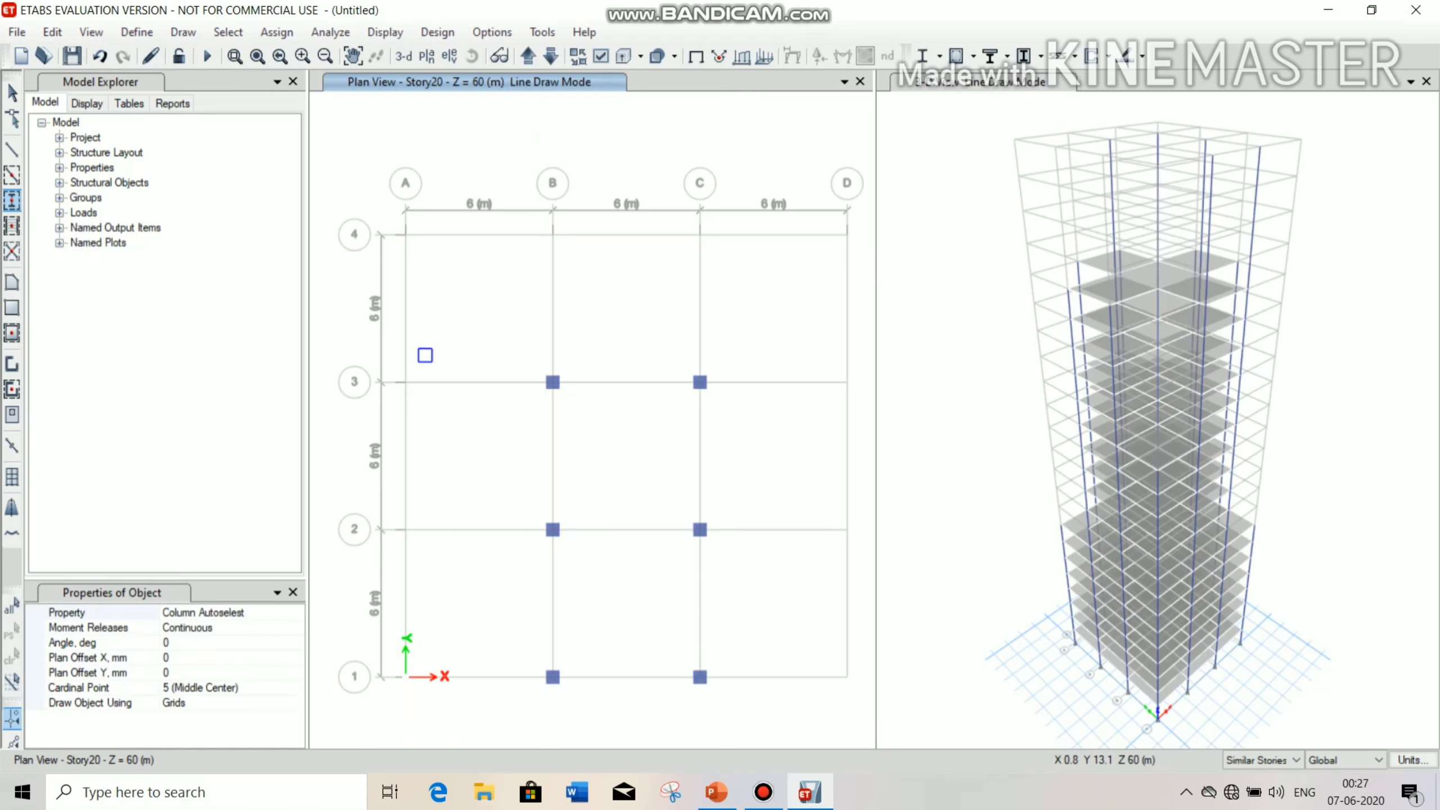
# - Quick-draw Beam Autoselect beams and Slab150 slabs for the two Story20 bays between grids B–C and 1–3
pyautogui.click(11, 176)
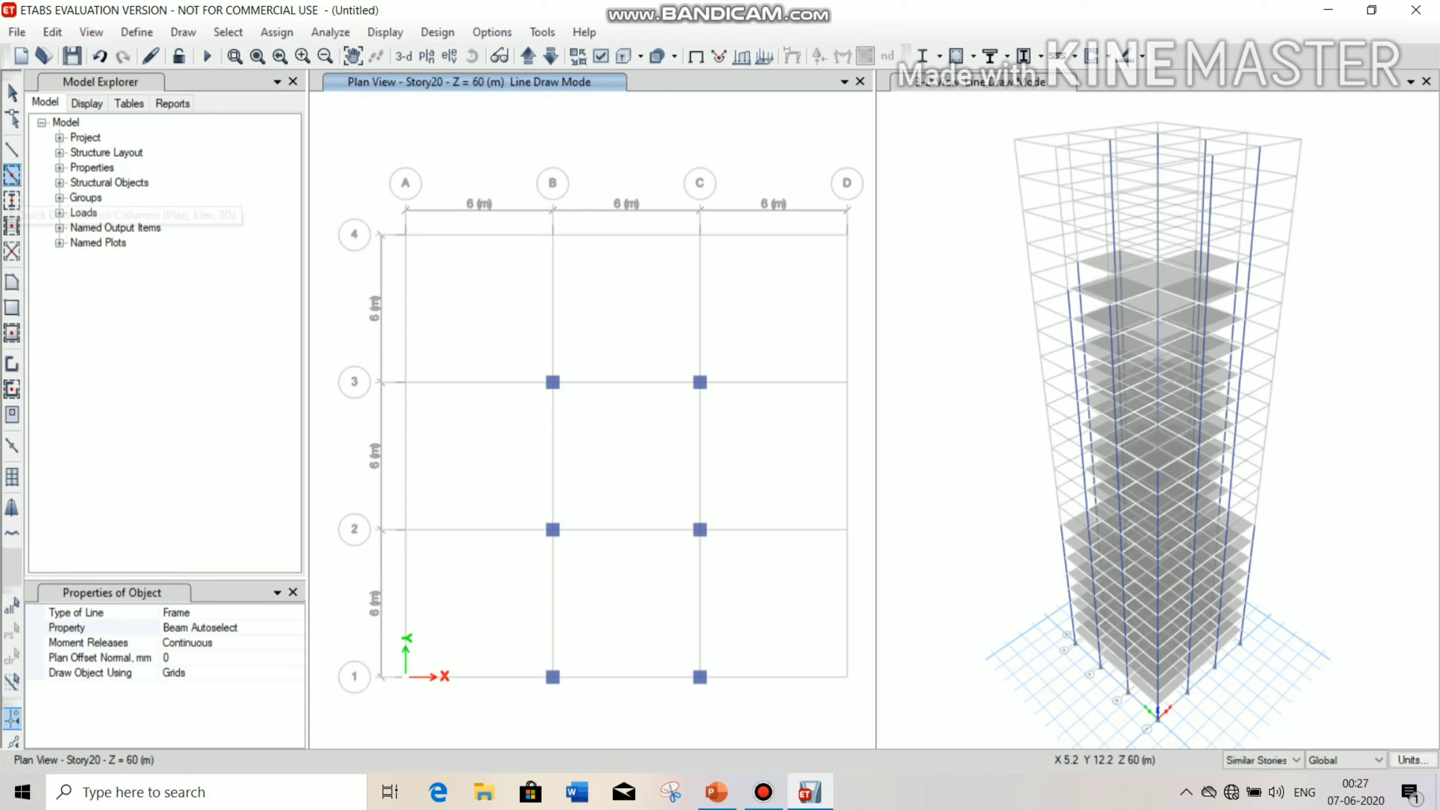
pyautogui.moveTo(523, 349); pyautogui.dragTo(767, 749)
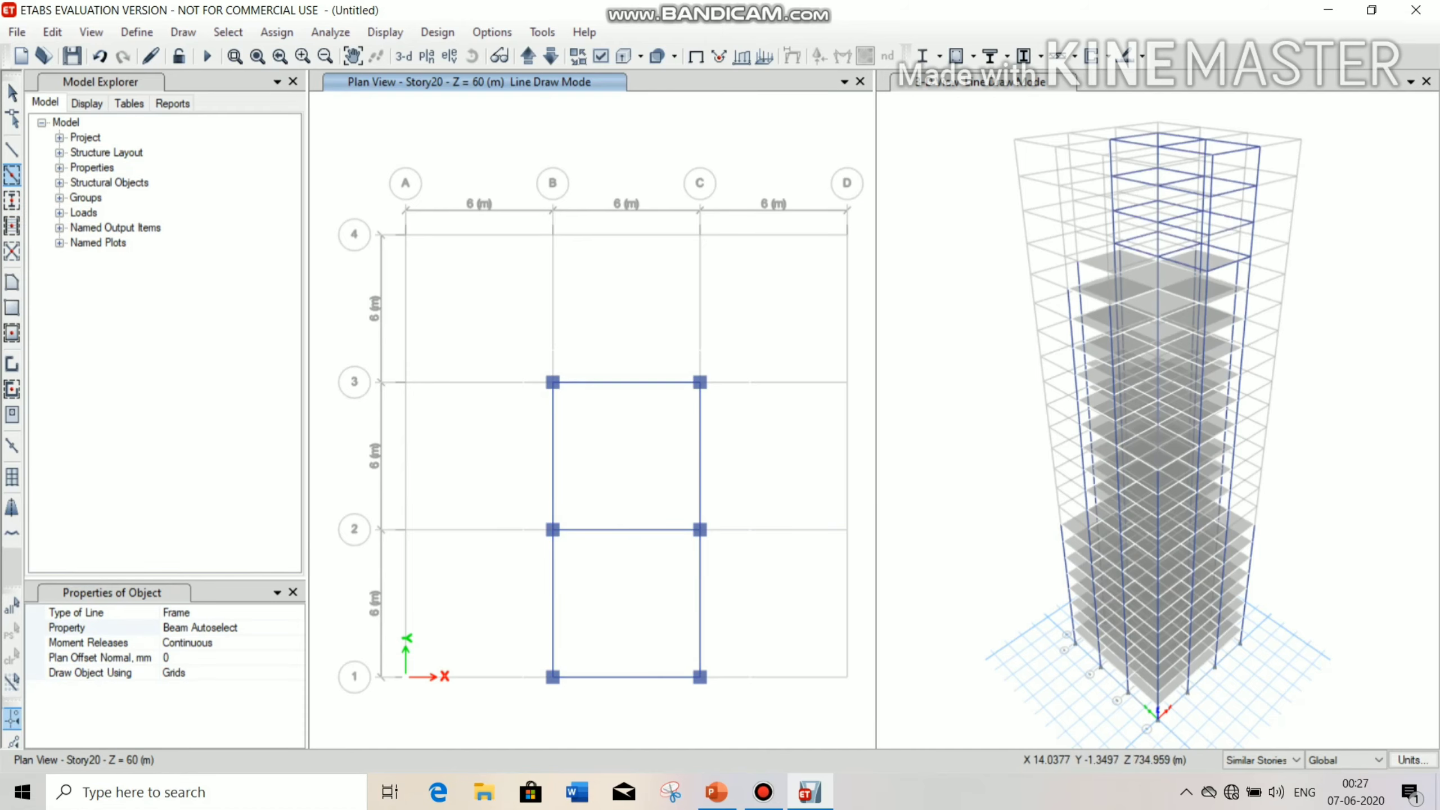
pyautogui.click(12, 333)
pyautogui.click(489, 354)
pyautogui.moveTo(513, 340); pyautogui.dragTo(765, 710)
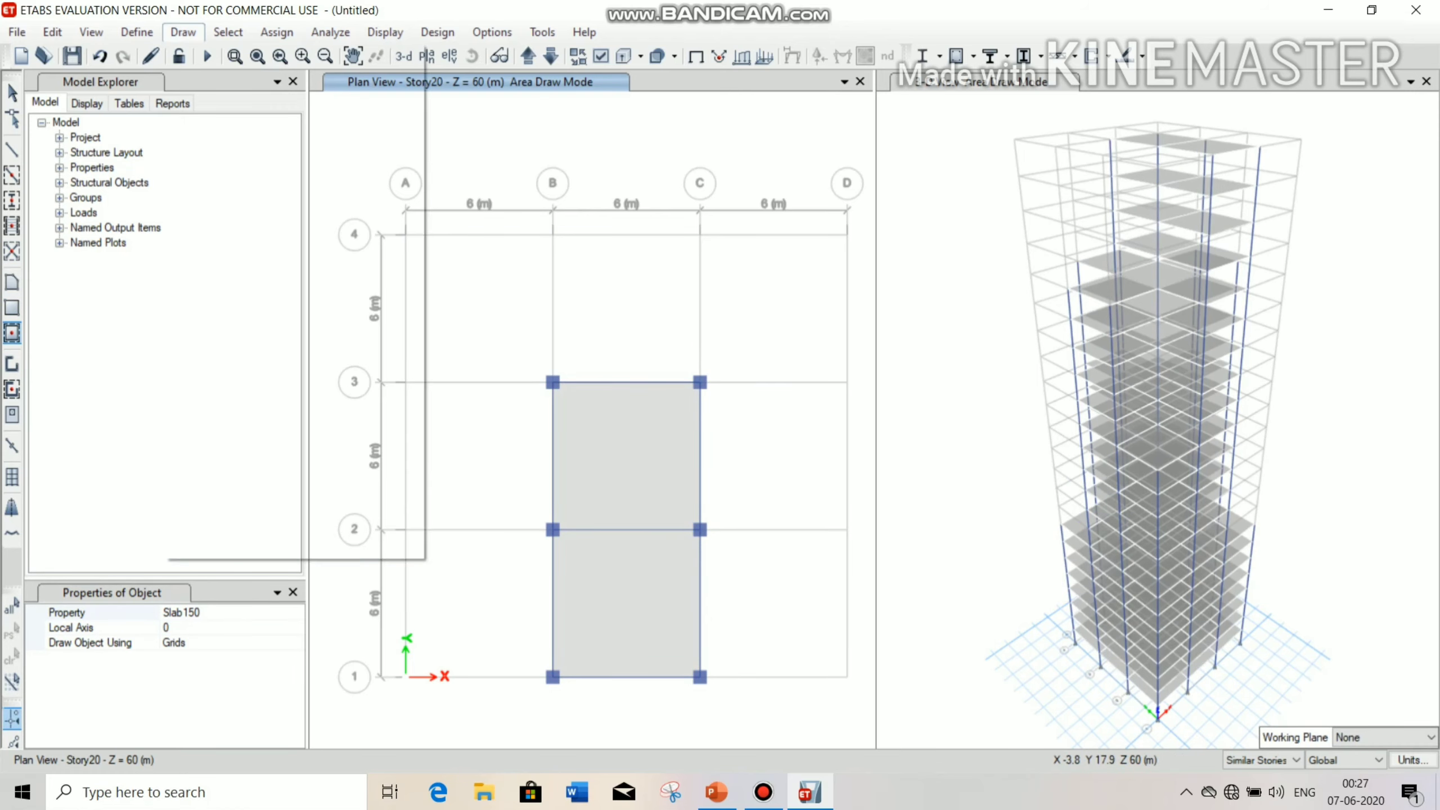
# - Auto-draw cladding around the whole building using the floors, then leave drawing mode
pyautogui.click(172, 37)
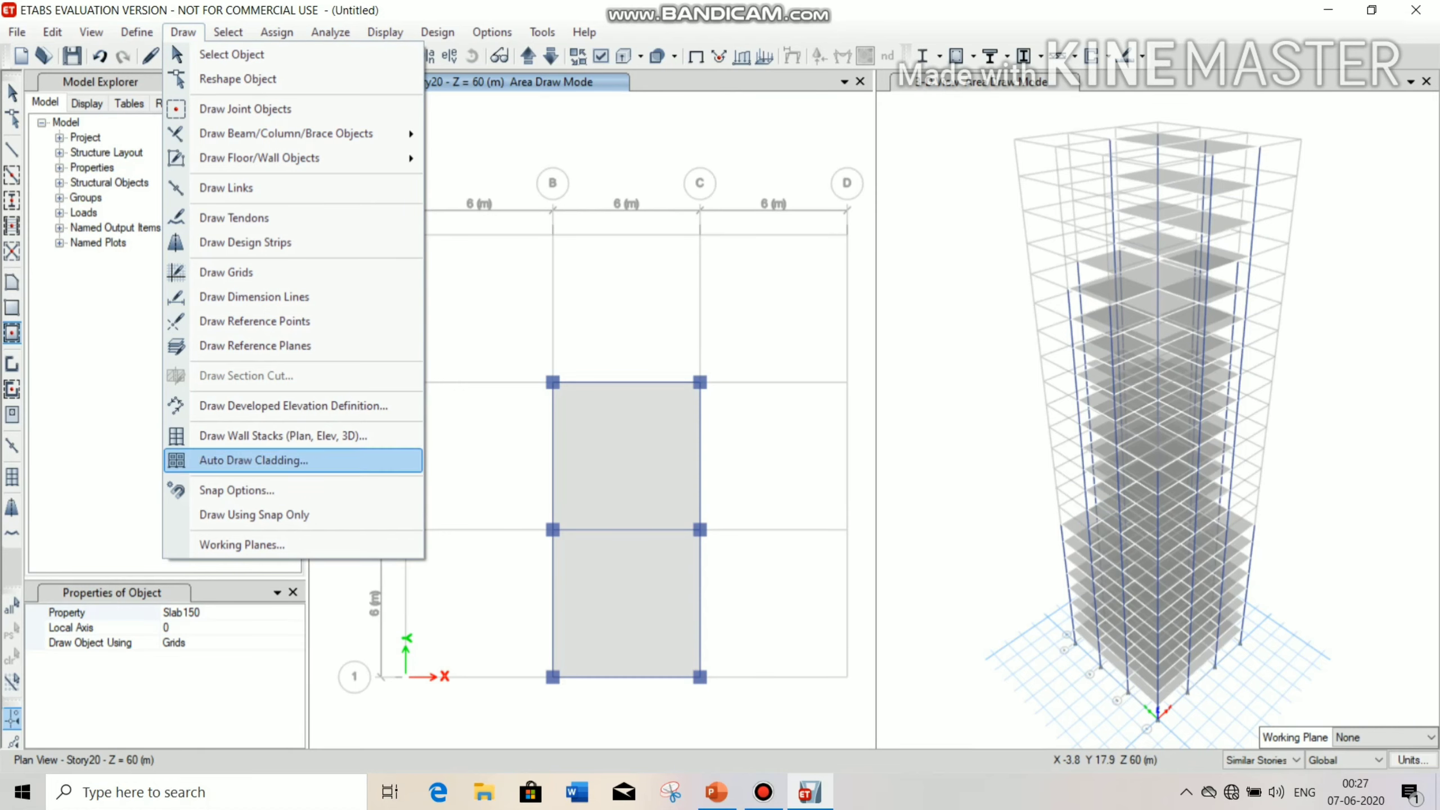
pyautogui.press('Return')
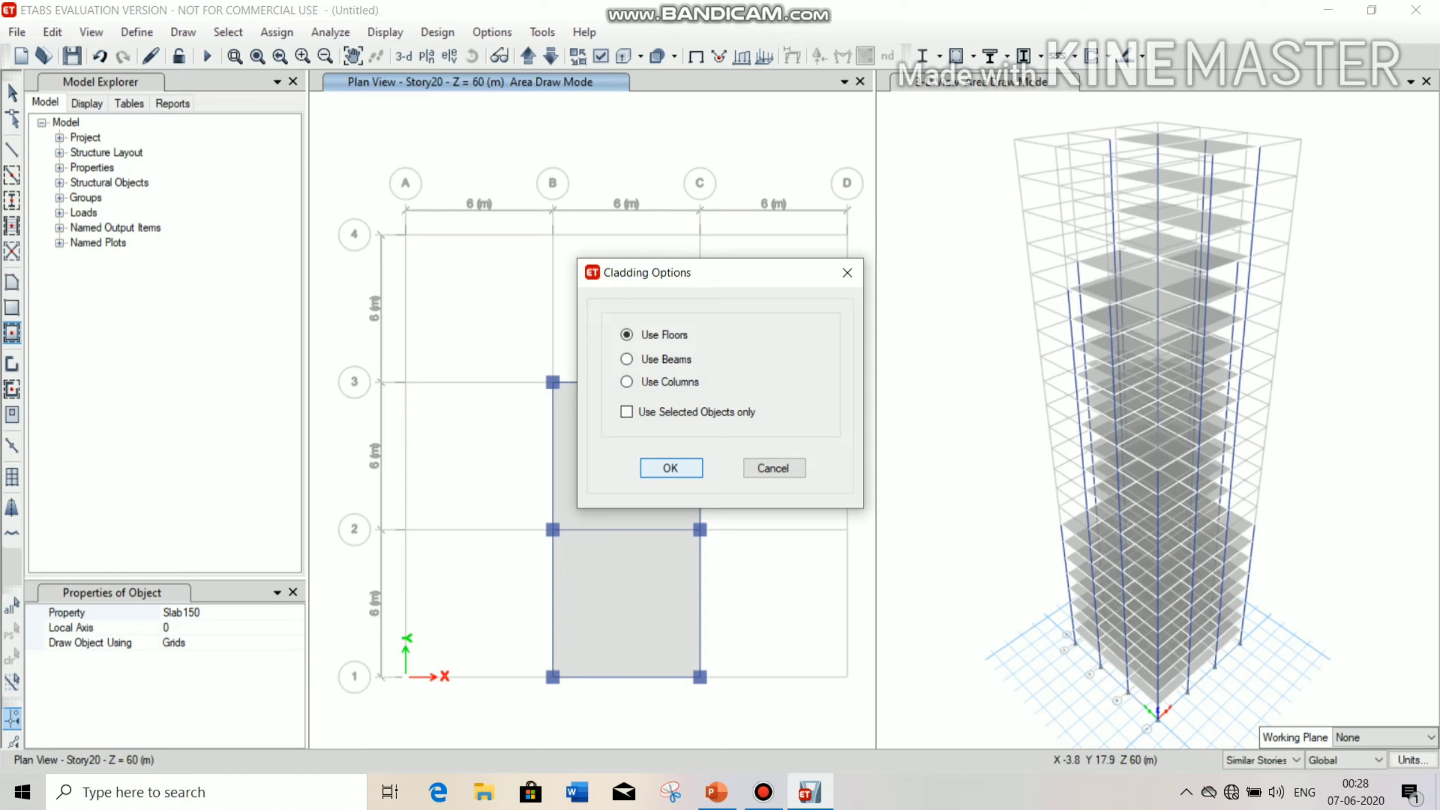
pyautogui.click(670, 468)
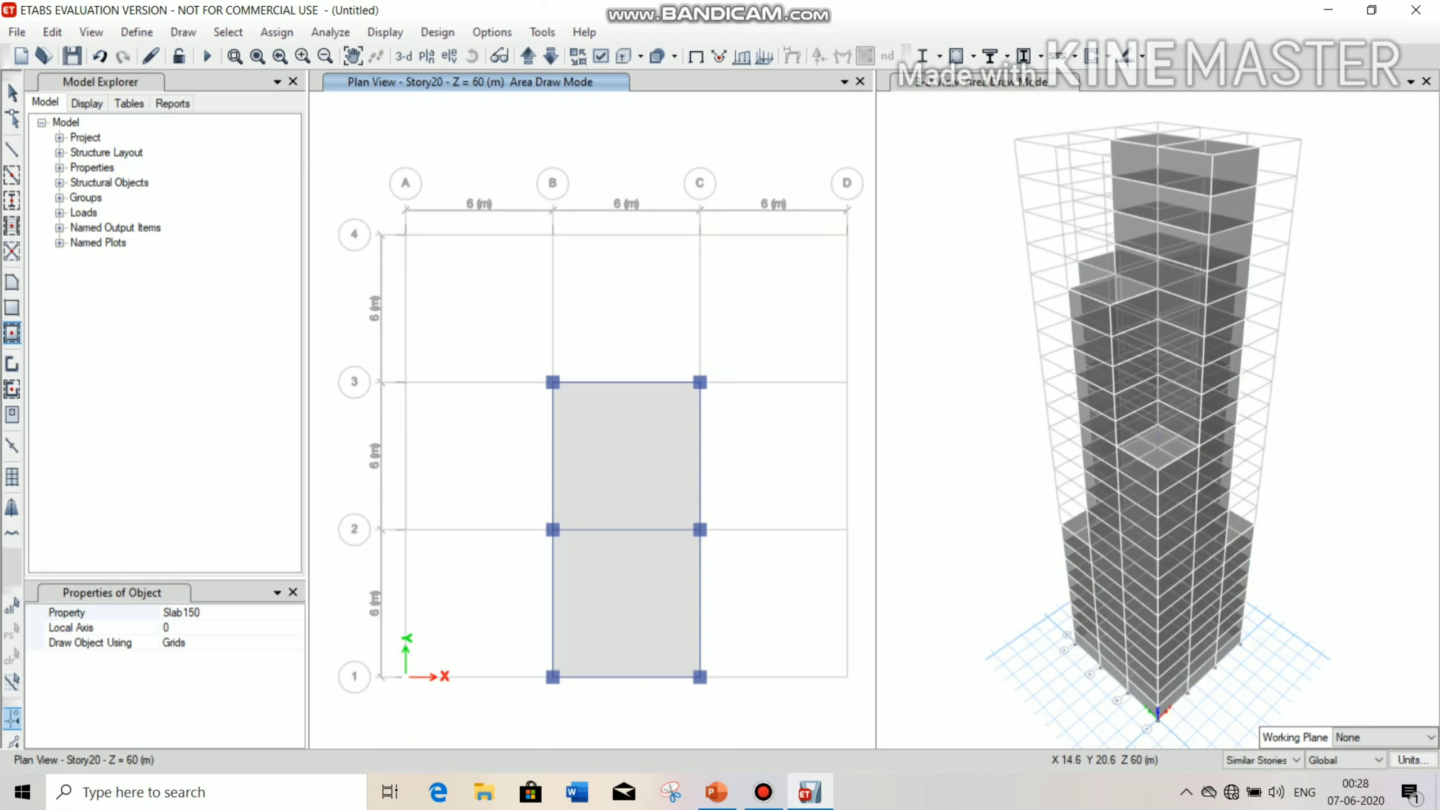
pyautogui.press('Escape')
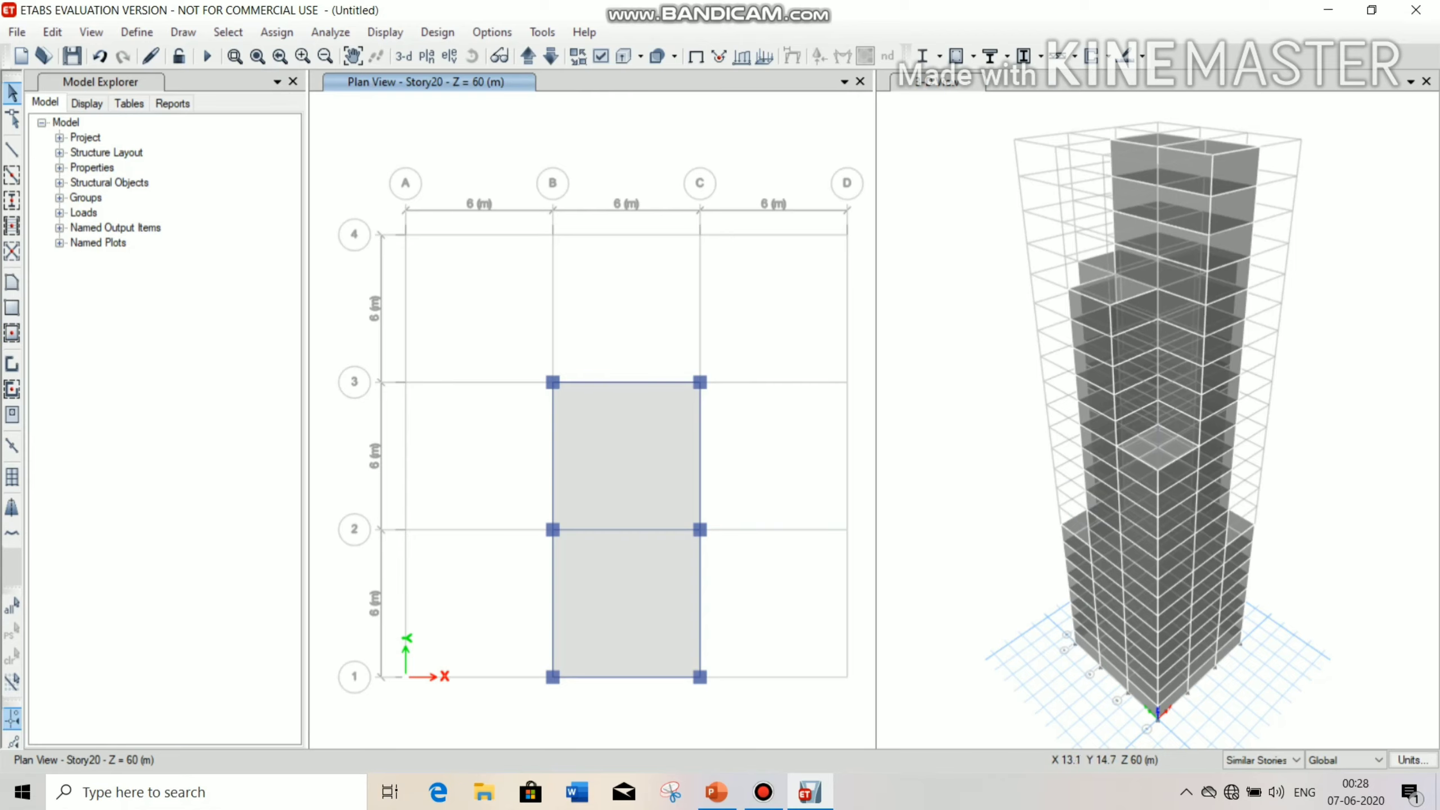
# - Set the plan view to the Story1 level
pyautogui.click(427, 56)
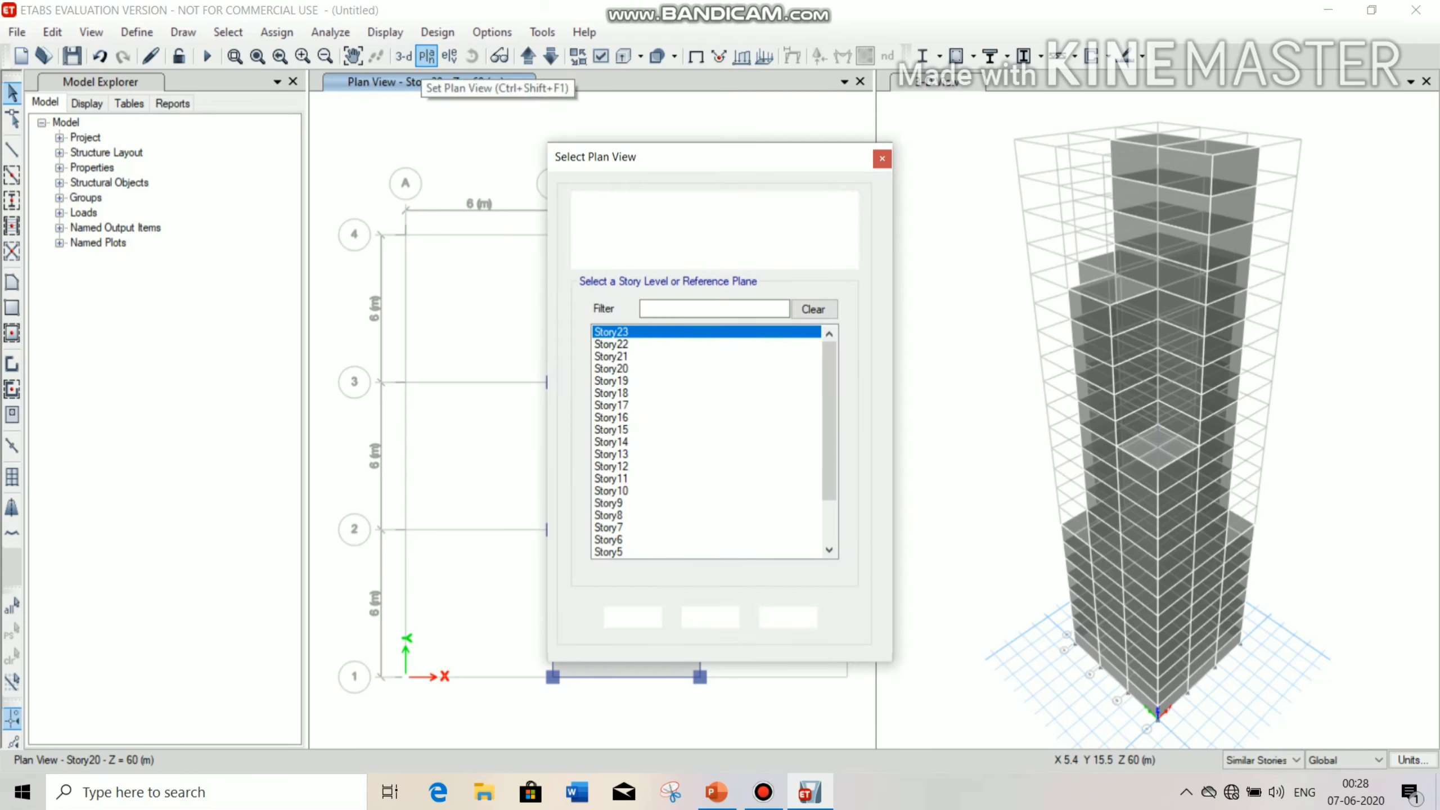
pyautogui.scroll(-2, 706, 443)
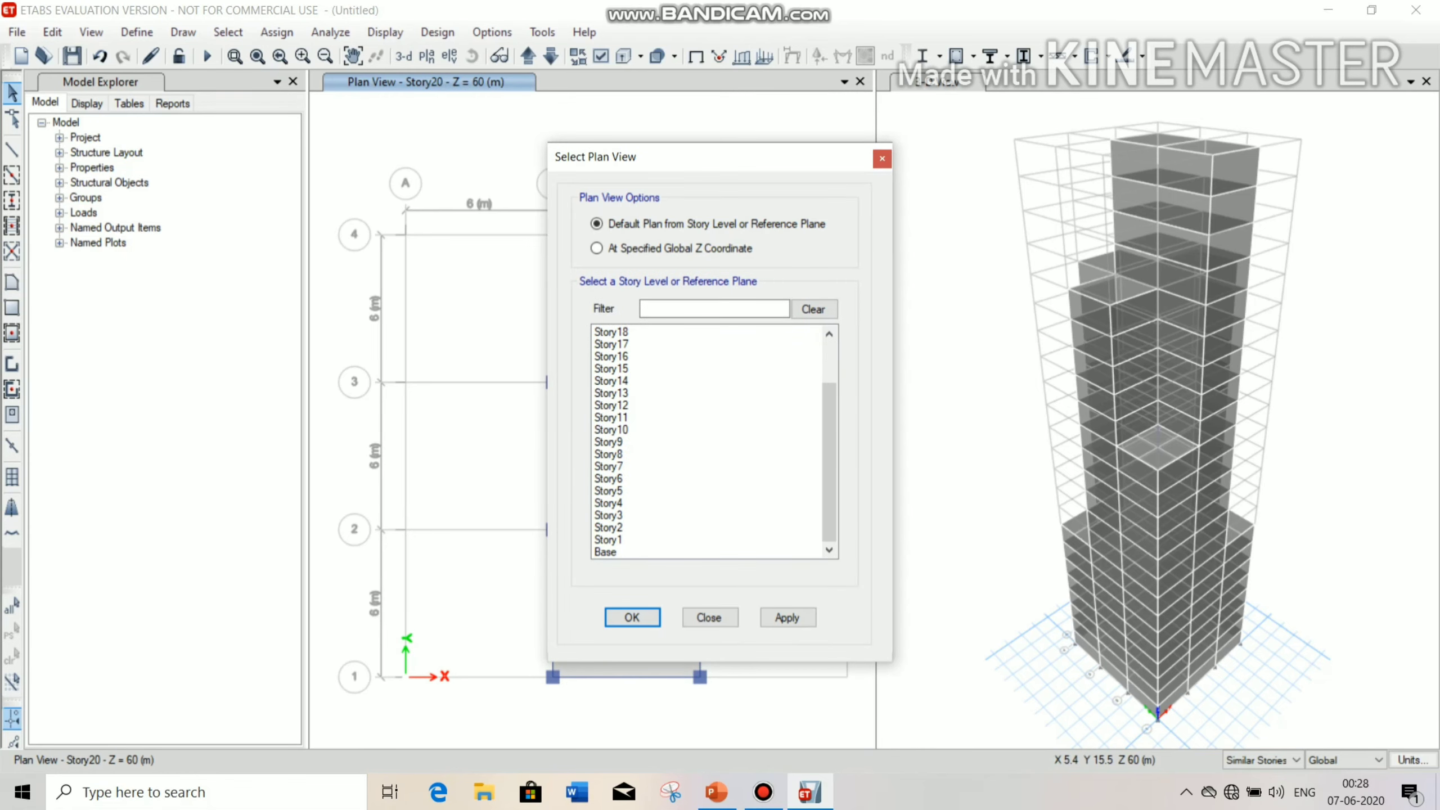
pyautogui.click(706, 539)
pyautogui.press('Return')
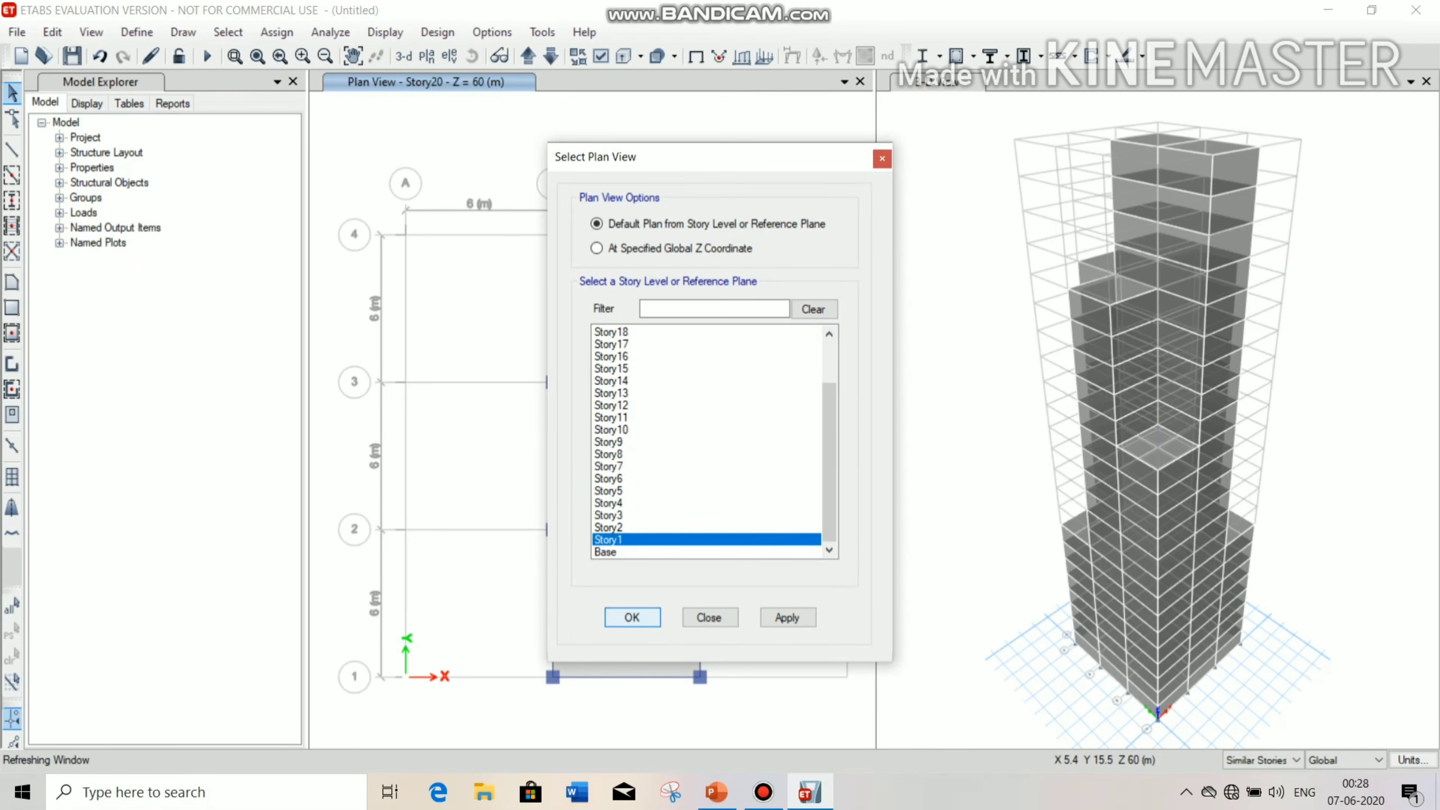